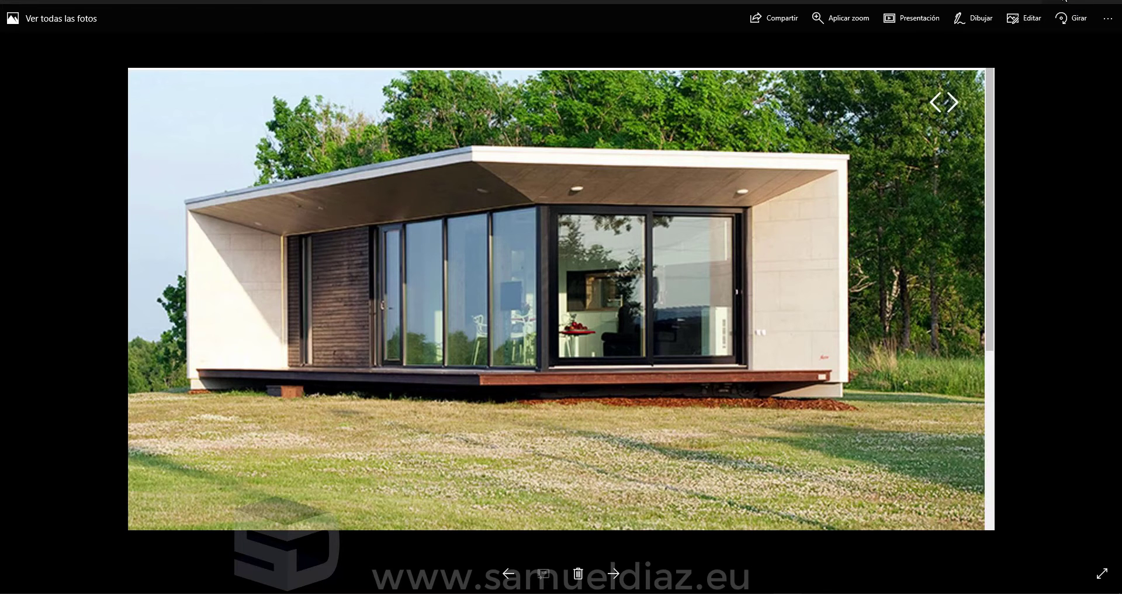
- Minimize the Windows Photos house picture so the Unreal Editor is visible again
left_click(1064, 2)
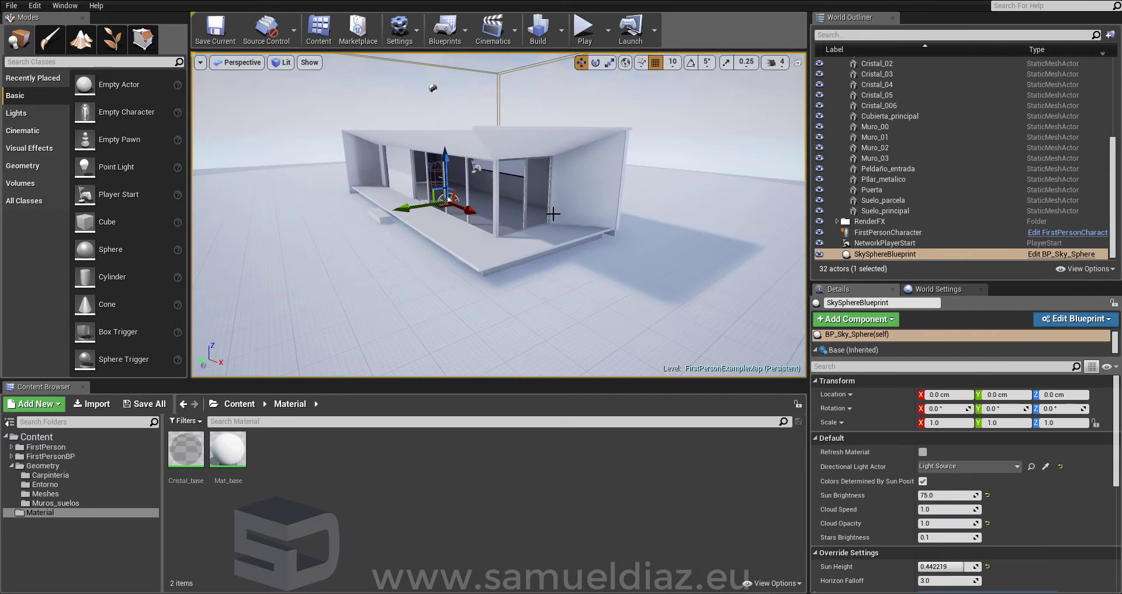
- Fly the view toward the house front, select Cubierta_principal, then select the Cristal_base material
mouse_move(553, 214)
left_mouse_down()
mouse_move(537, 175)
mouse_move(491, 175)
mouse_move(491, 187)
left_mouse_up()
left_click(503, 180)
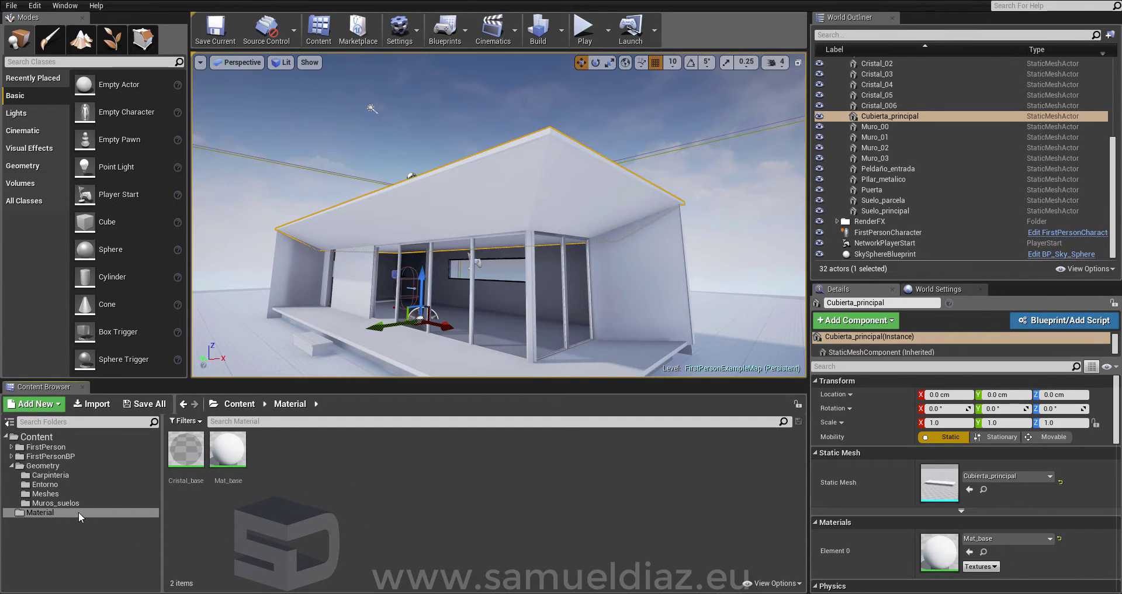
left_click(181, 456)
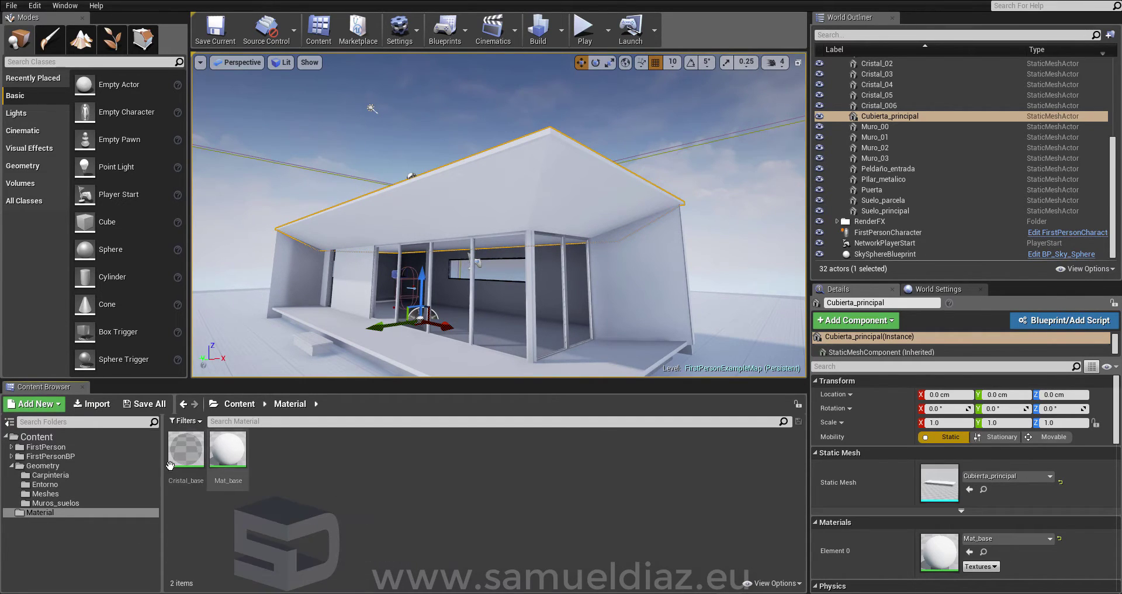
- Add a new Material asset, name it Hormigon_blanco, and open it in the material editor
right_click(353, 458)
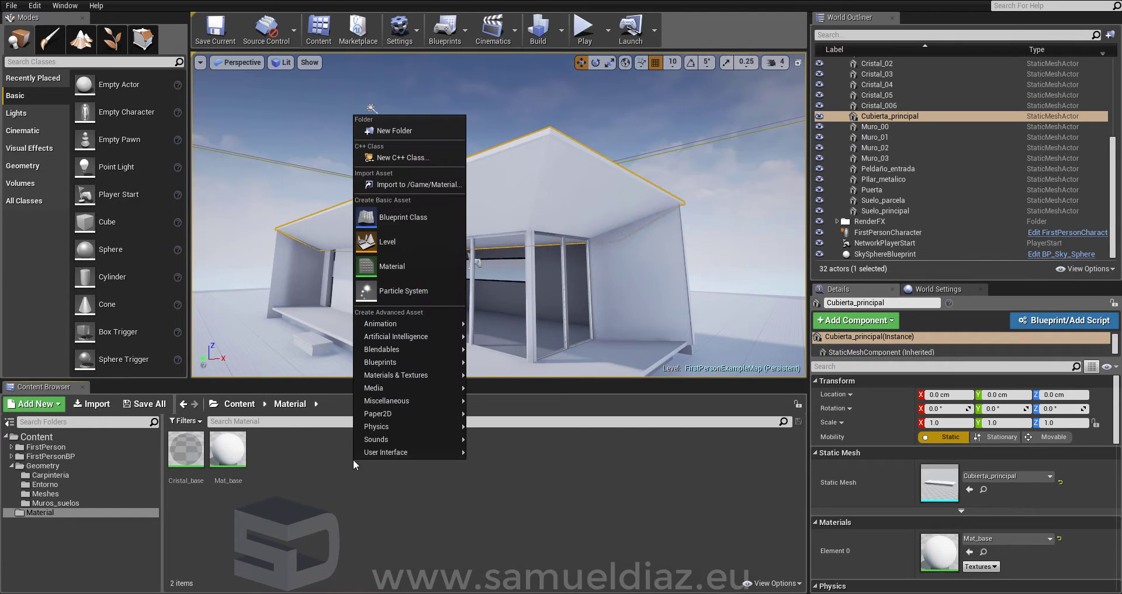
left_click(412, 260)
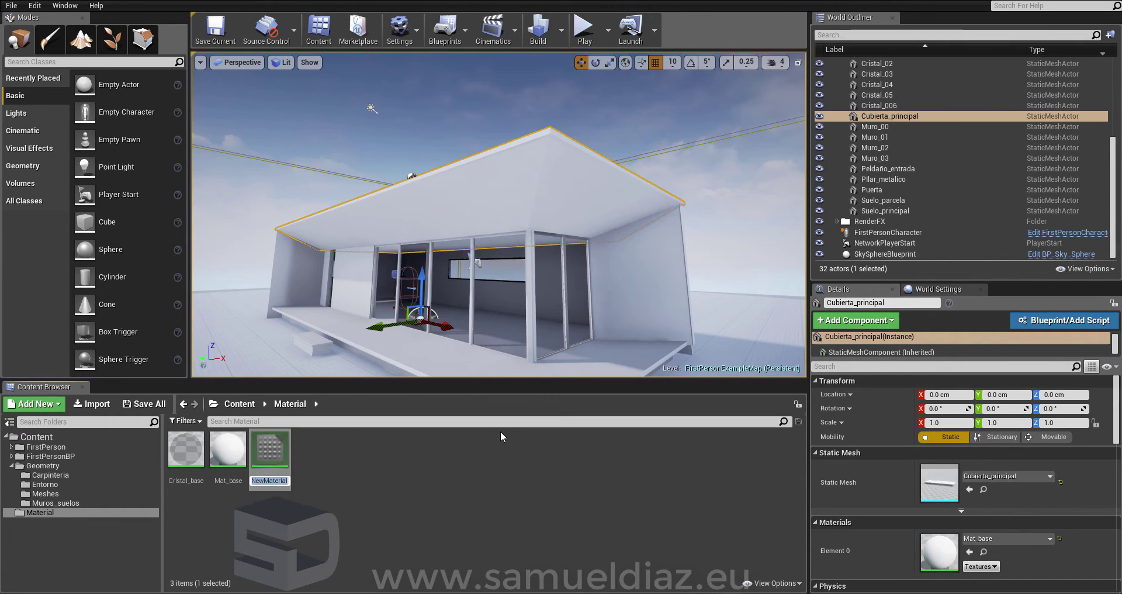
type("Hormigon_")
type("blanc")
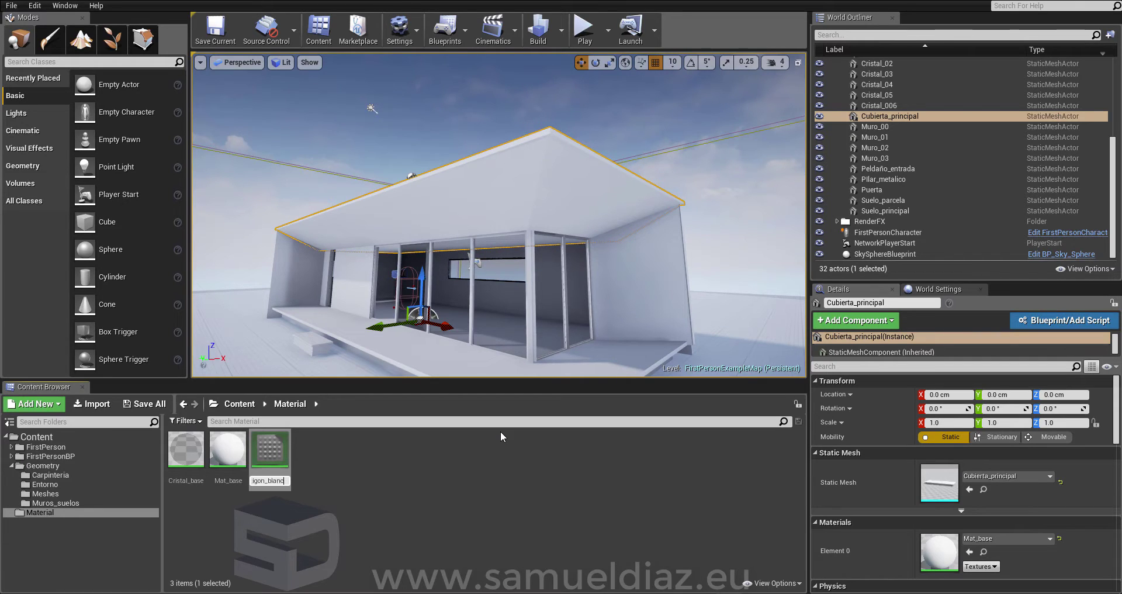
type("o.")
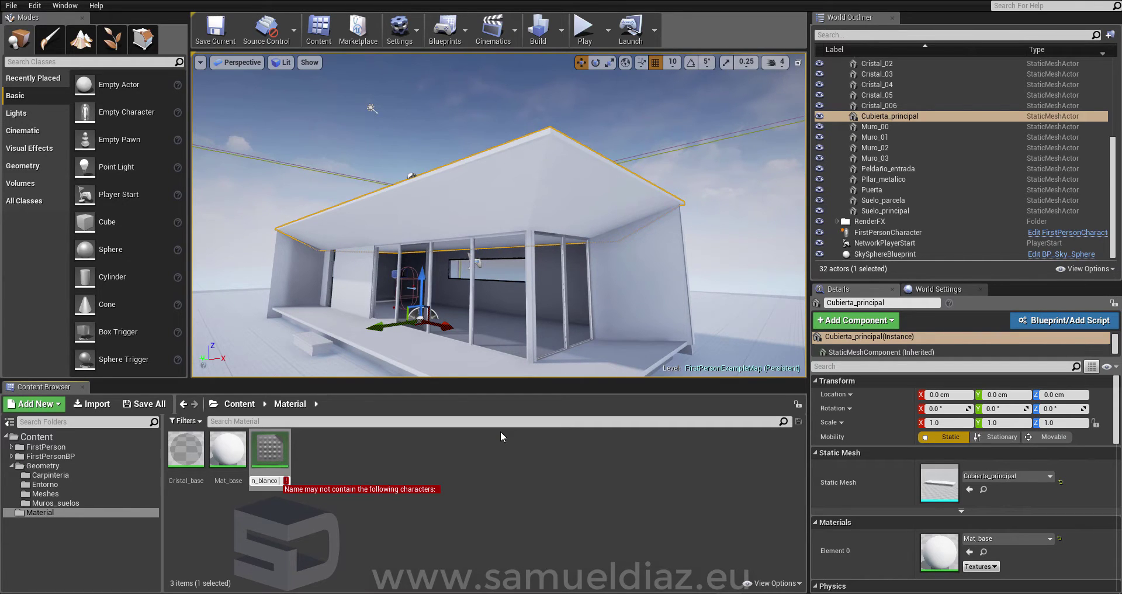
key("BackSpace")
key("Return")
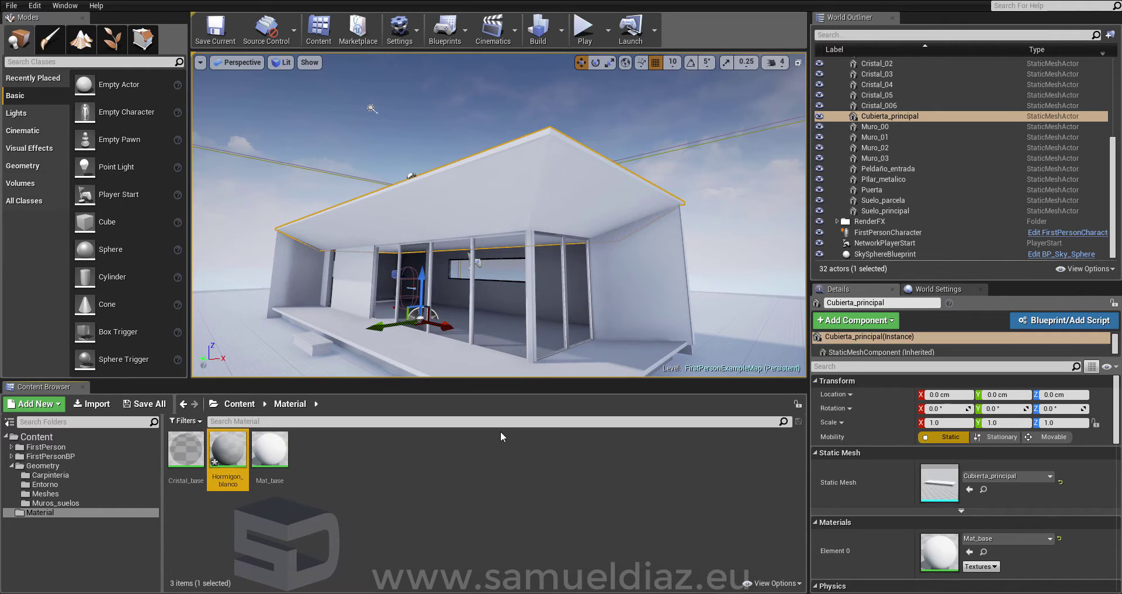
double_click(234, 460)
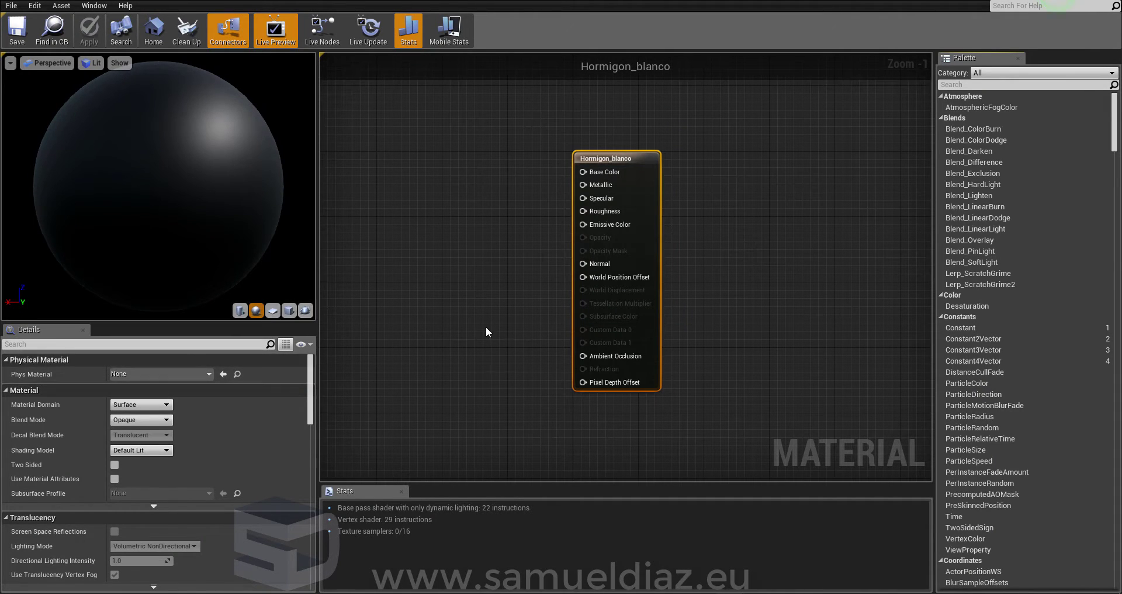
- Move the output node right, orbit the preview sphere, and bring the texturas Explorer window forward
left_click_drag(608, 157, 681, 149)
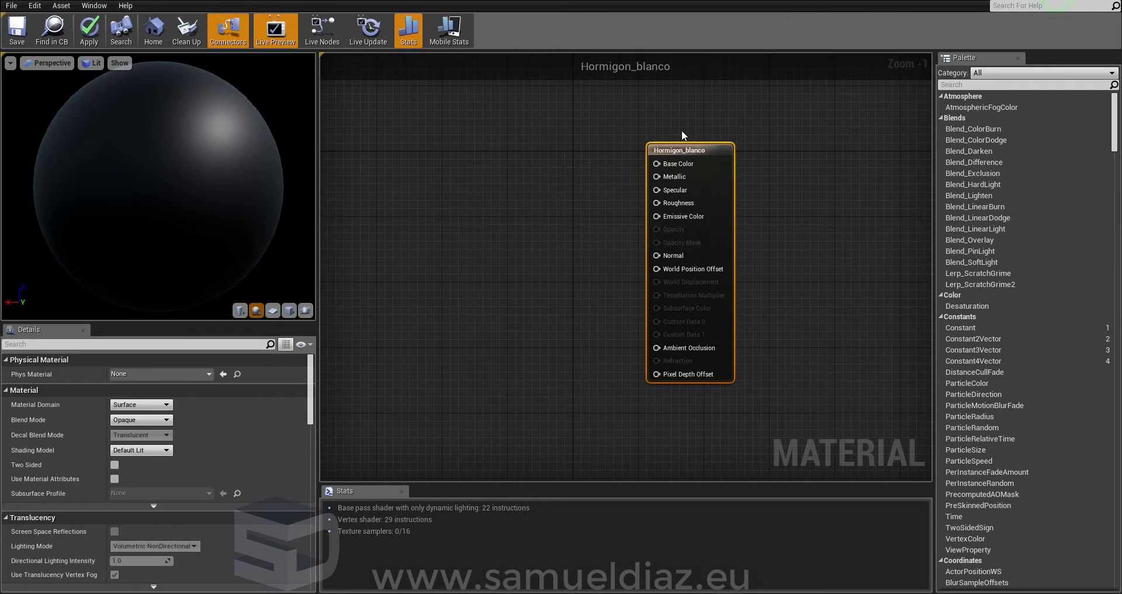
left_click_drag(684, 149, 700, 150)
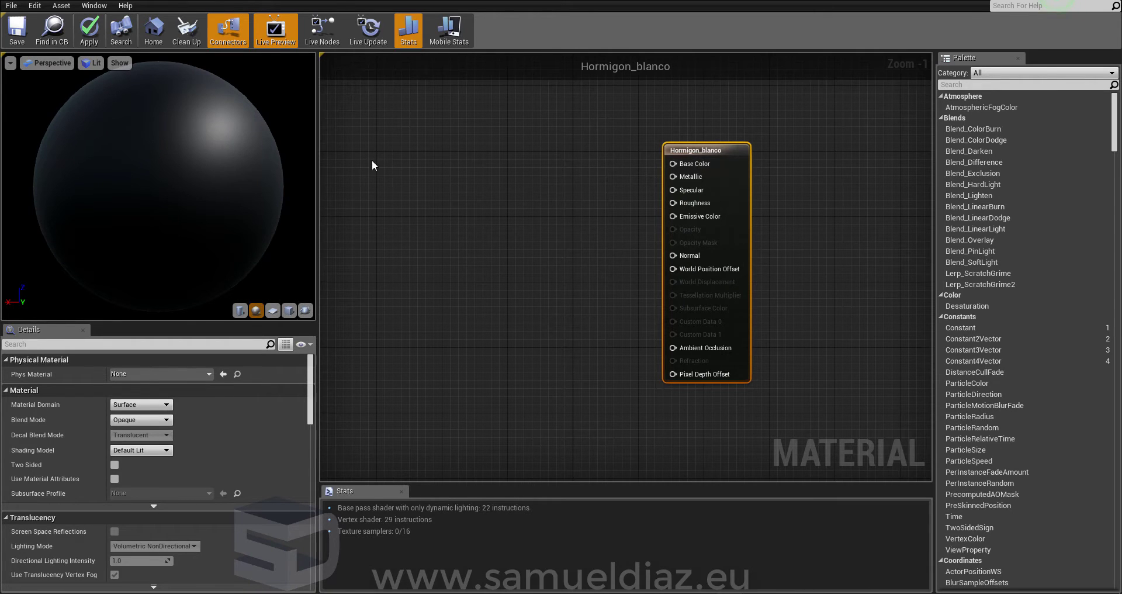
left_click_drag(170, 173, 228, 131)
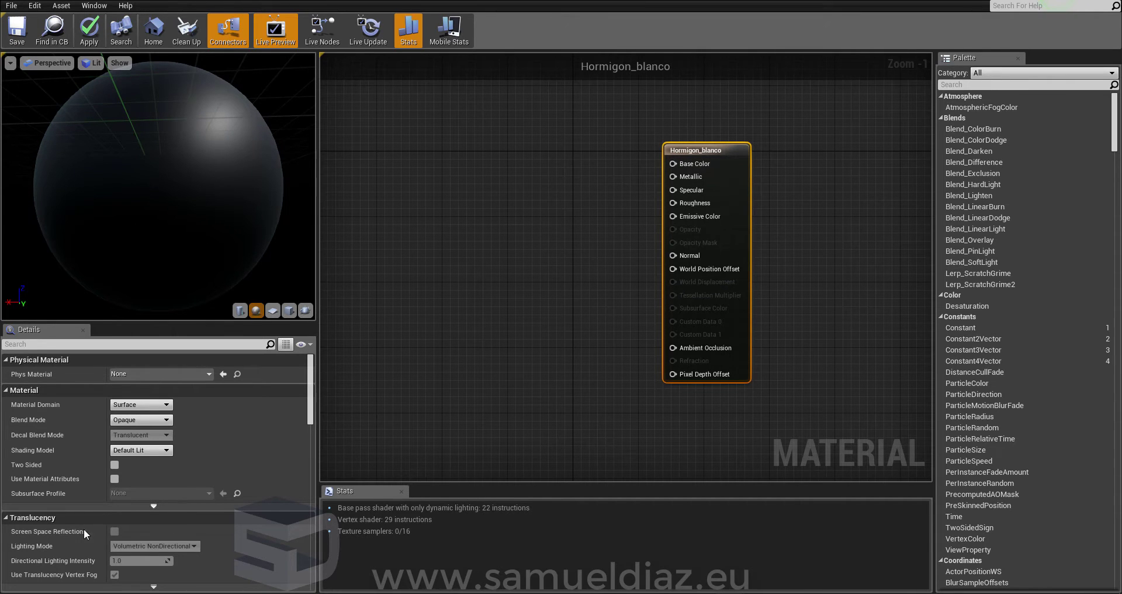
mouse_move(103, 593)
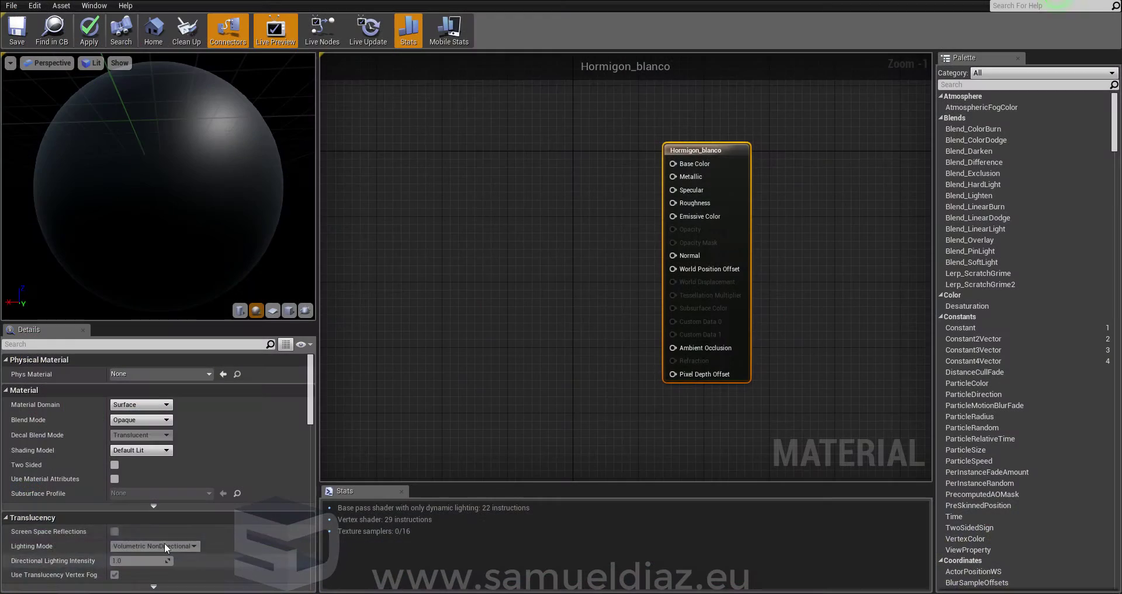
left_click(103, 592)
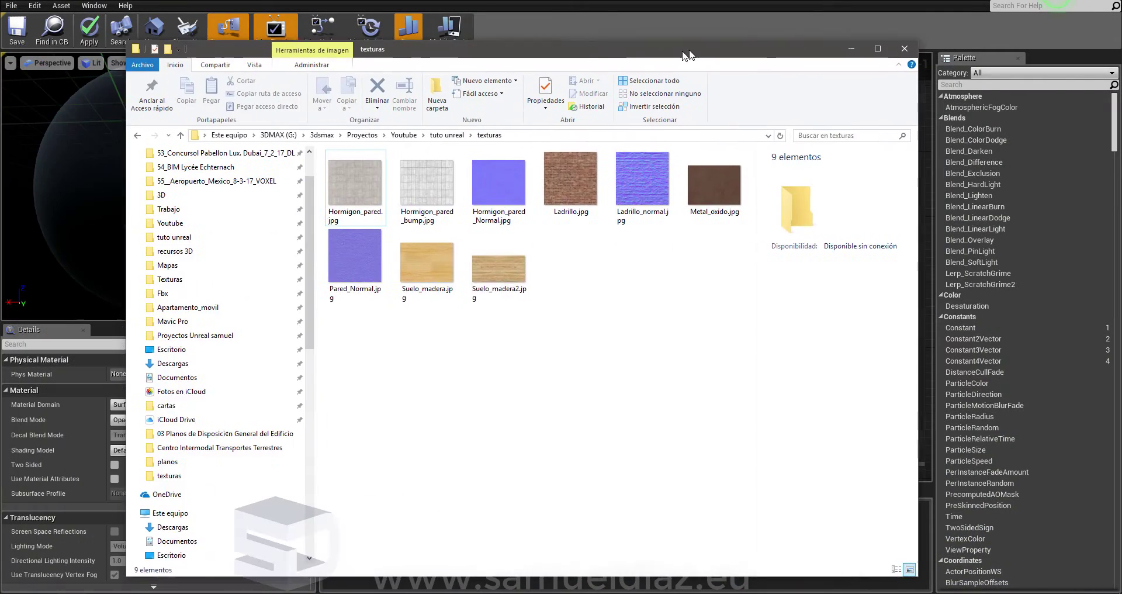
- Arrange the texturas Explorer window over the editor and select Hormigon_pared.jpg
left_click_drag(689, 55, 692, 42)
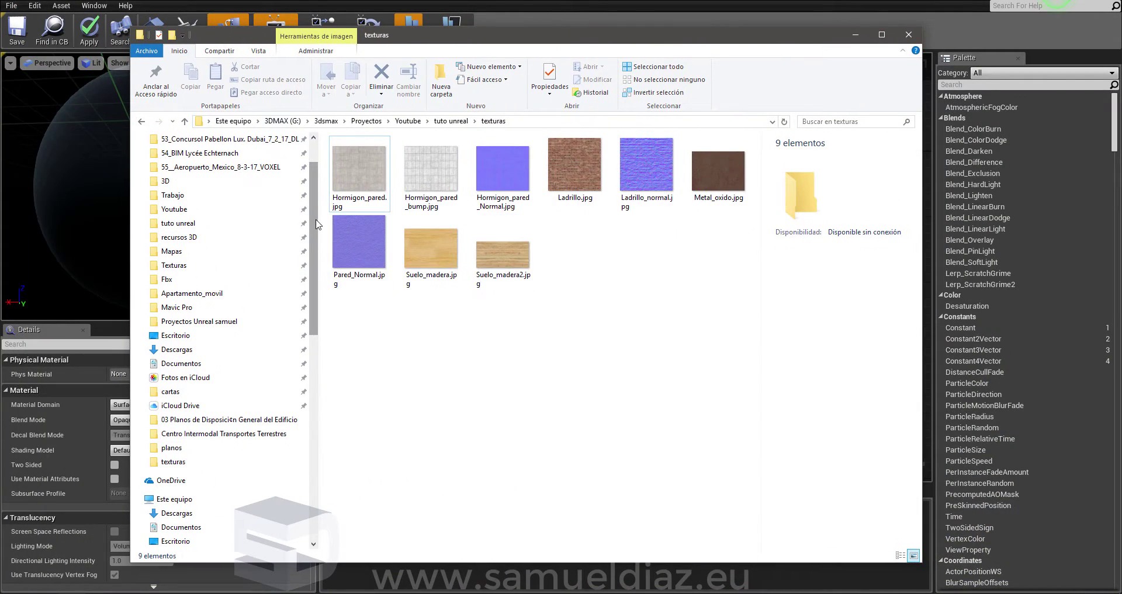
left_click(549, 14)
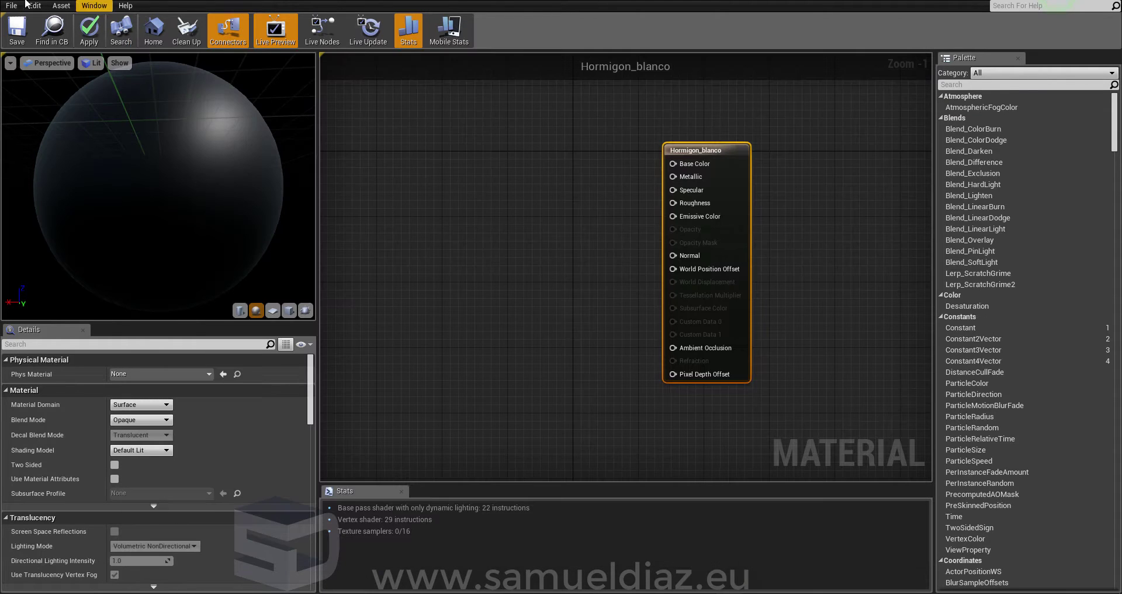
left_click(103, 592)
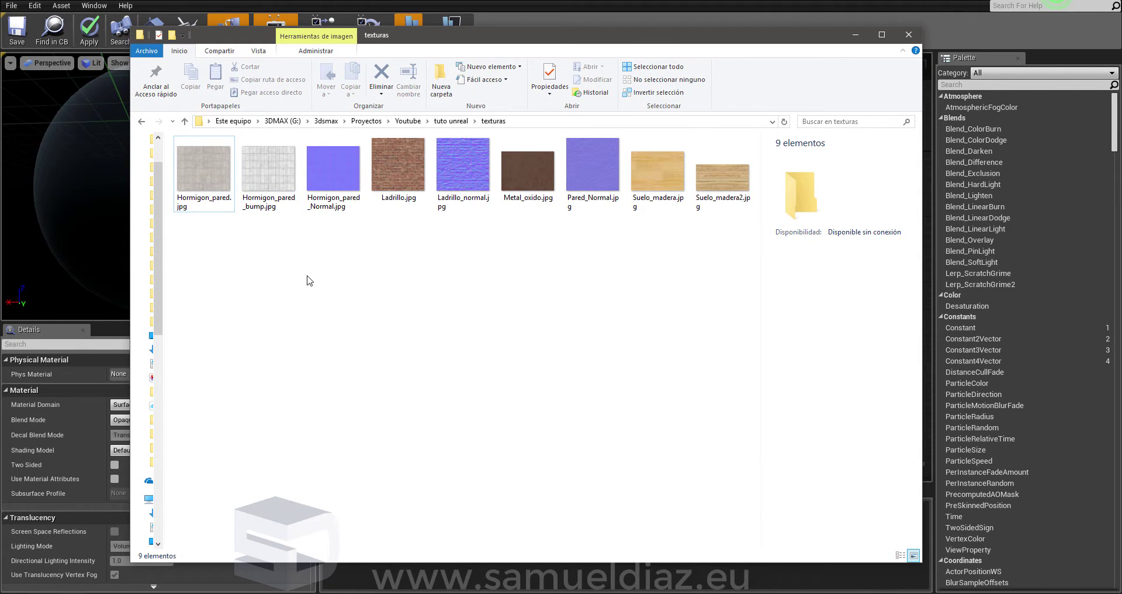
left_click_drag(725, 226, 222, 176)
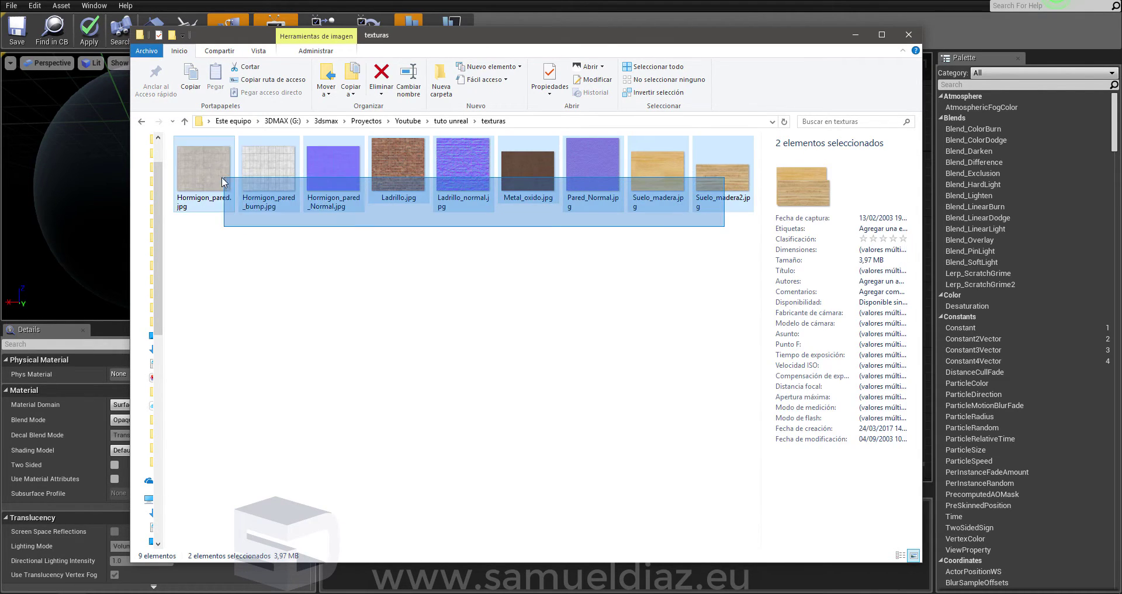
left_click(296, 325)
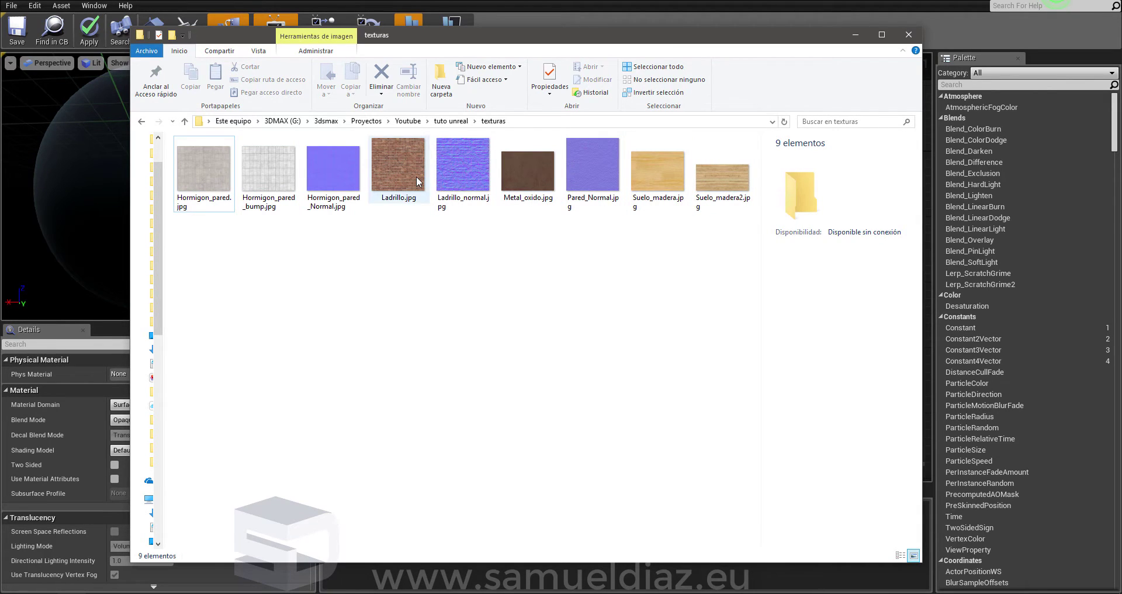
left_click_drag(672, 43, 632, 65)
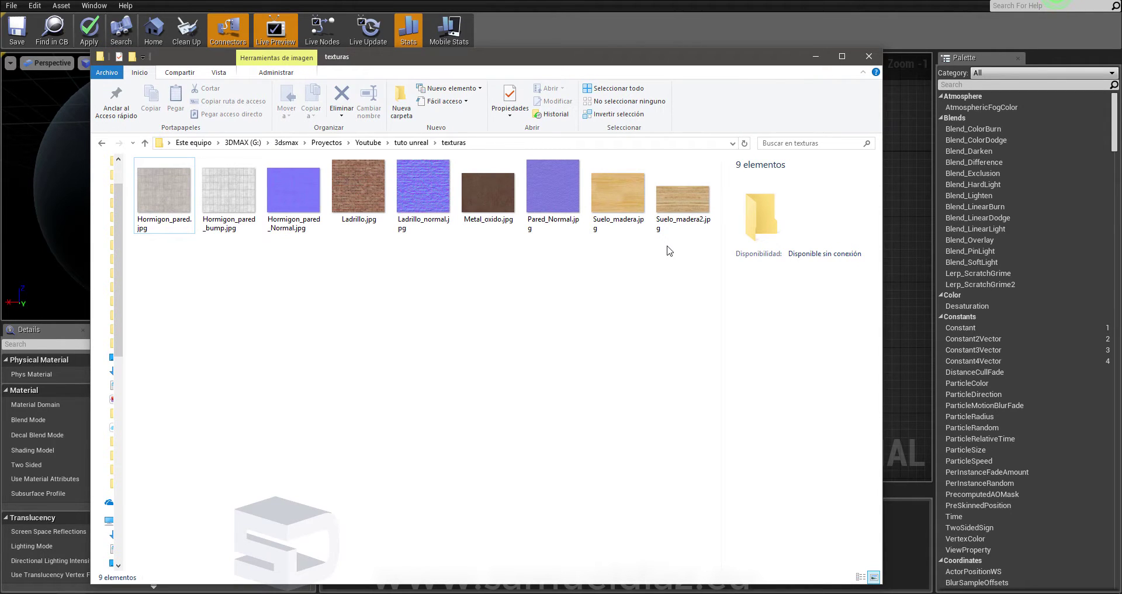
left_click(186, 211)
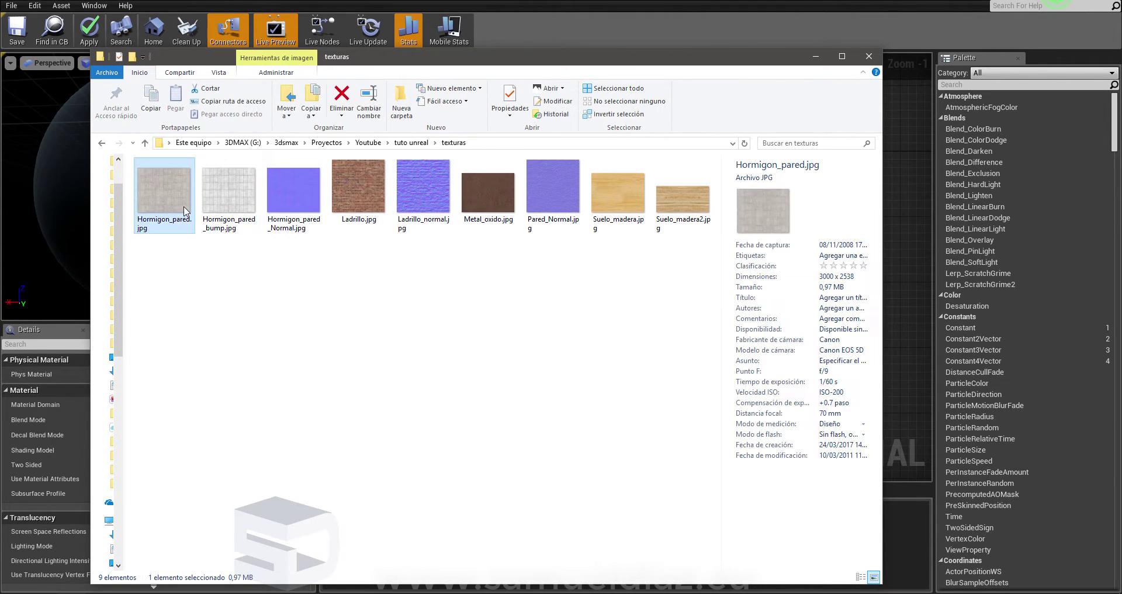
double_click(186, 212)
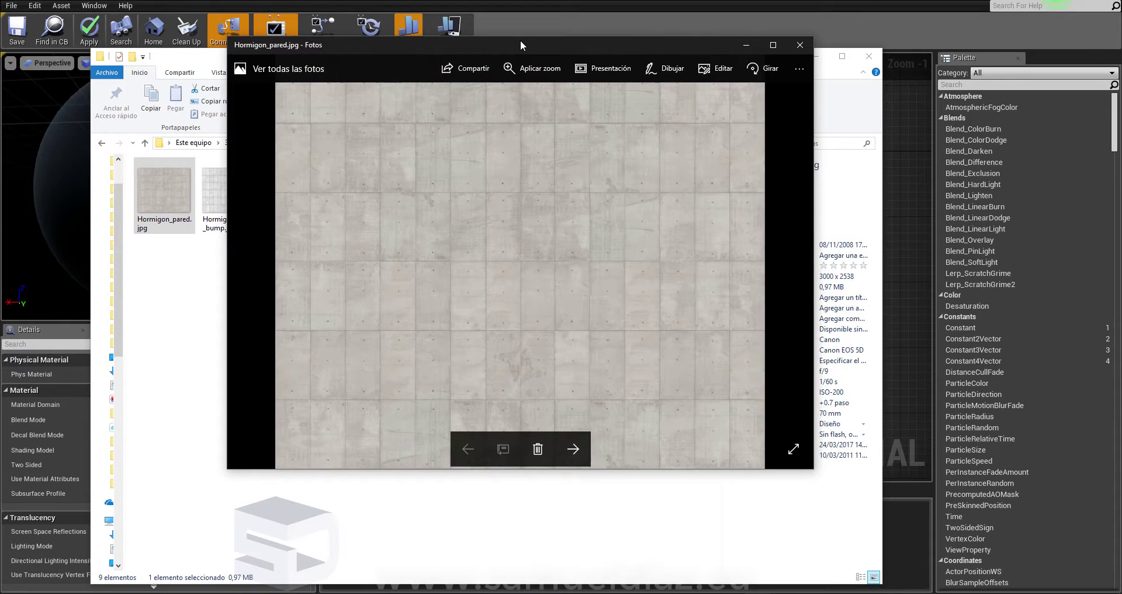
double_click(520, 45)
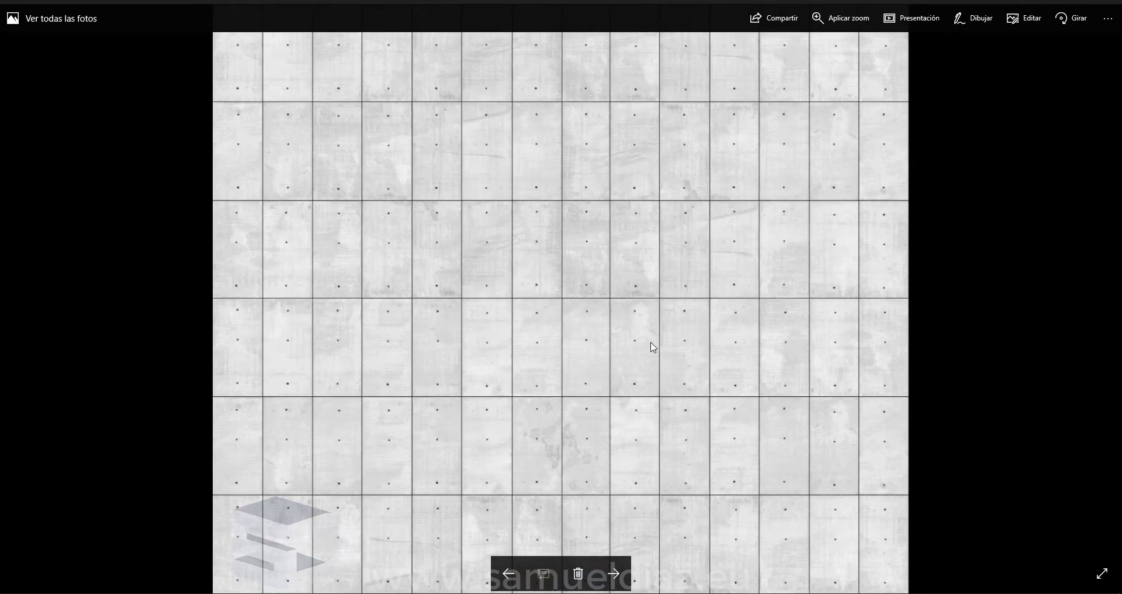
key("Right")
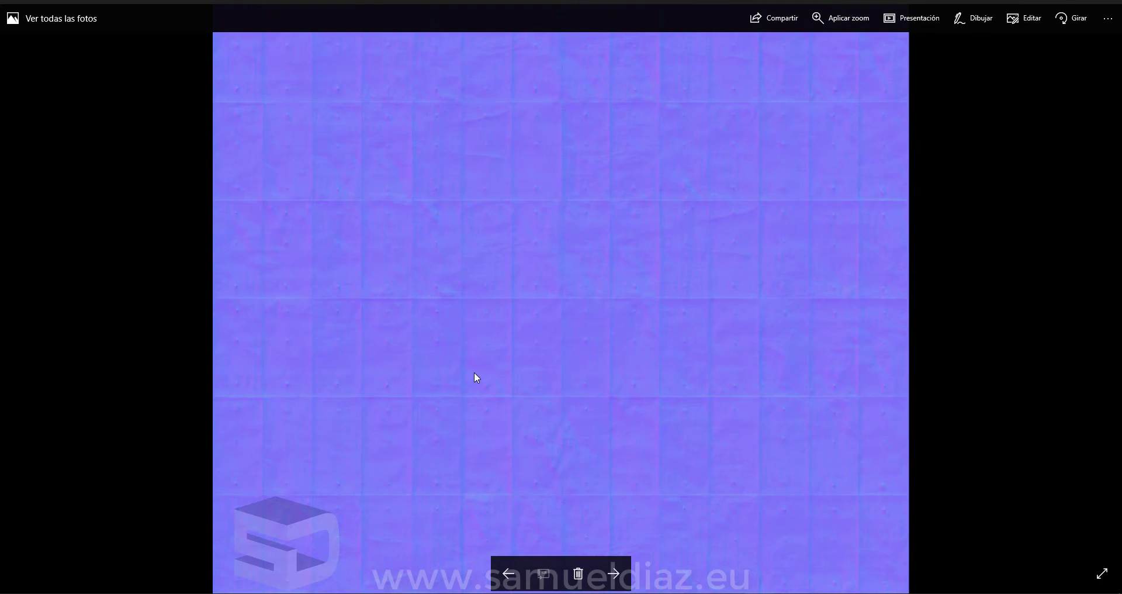
key("Left")
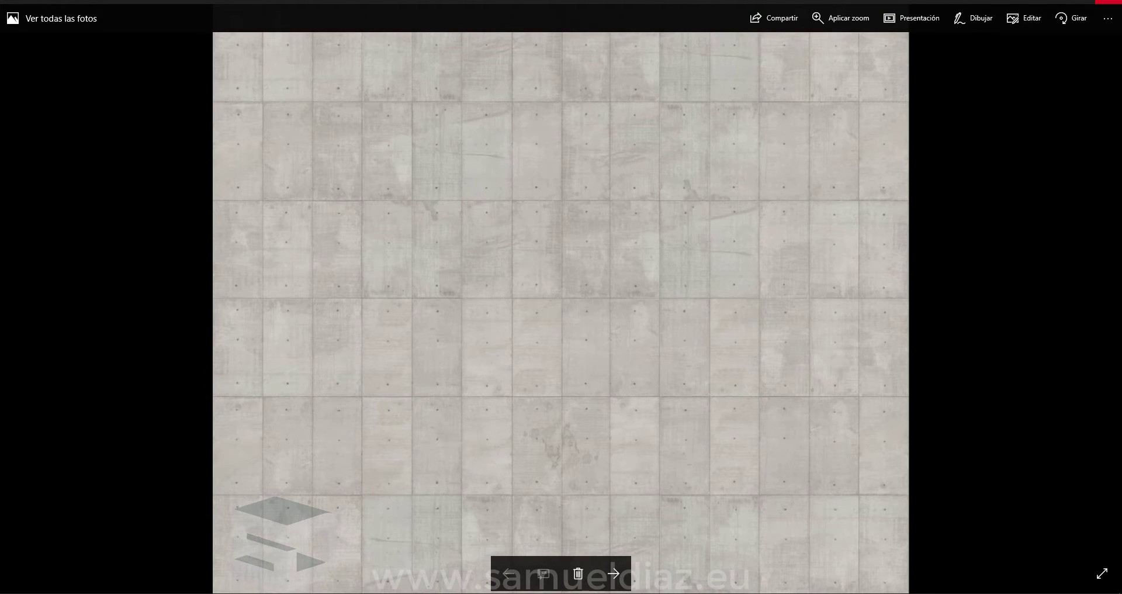
left_click(1102, 2)
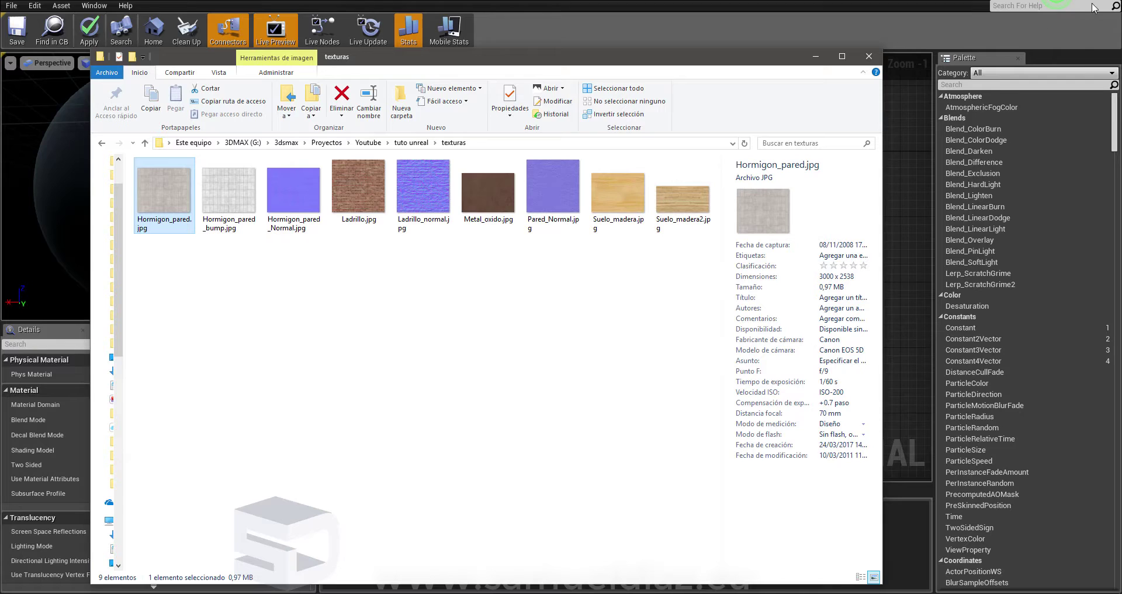
- Back in the Hormigon_blanco editor, search the Palette for 'texture sa' to find Texture Sample
left_click(674, 23)
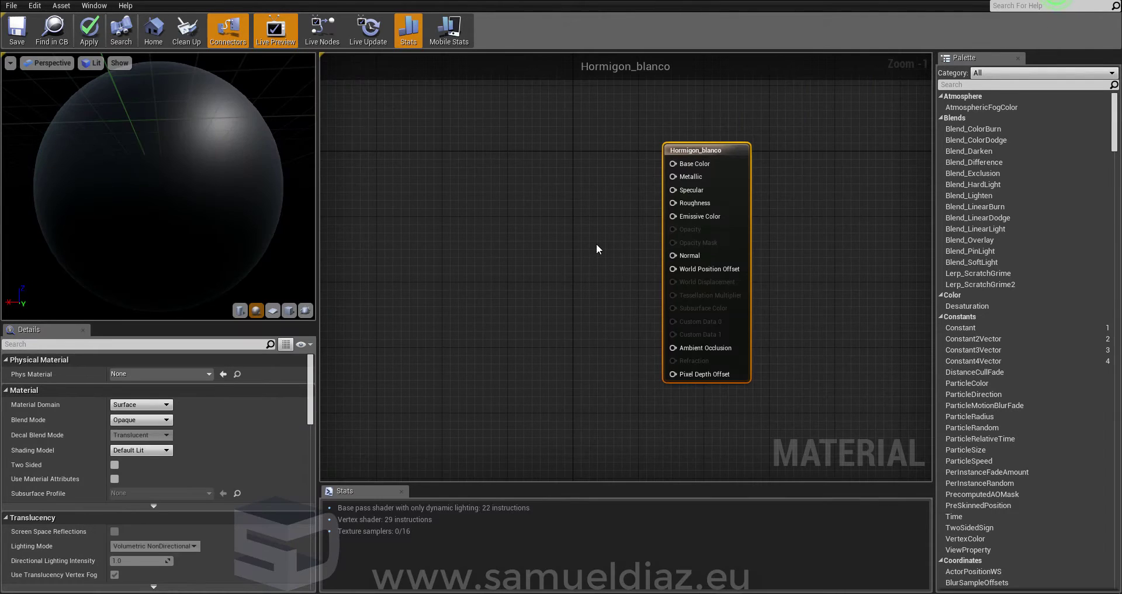
left_click(602, 215)
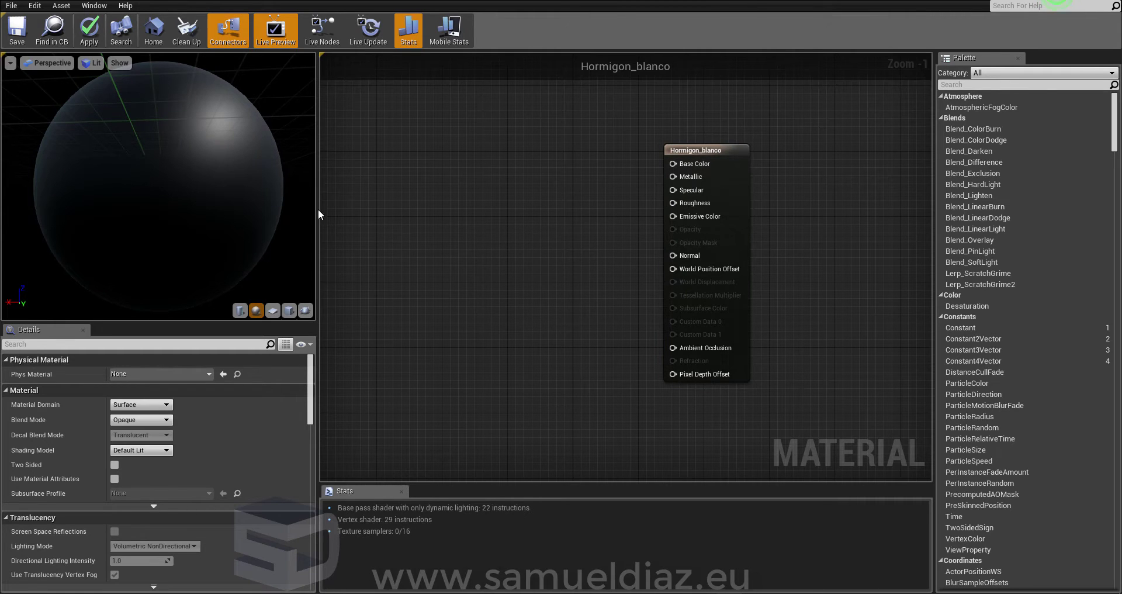
scroll(573, 181, "up", 1)
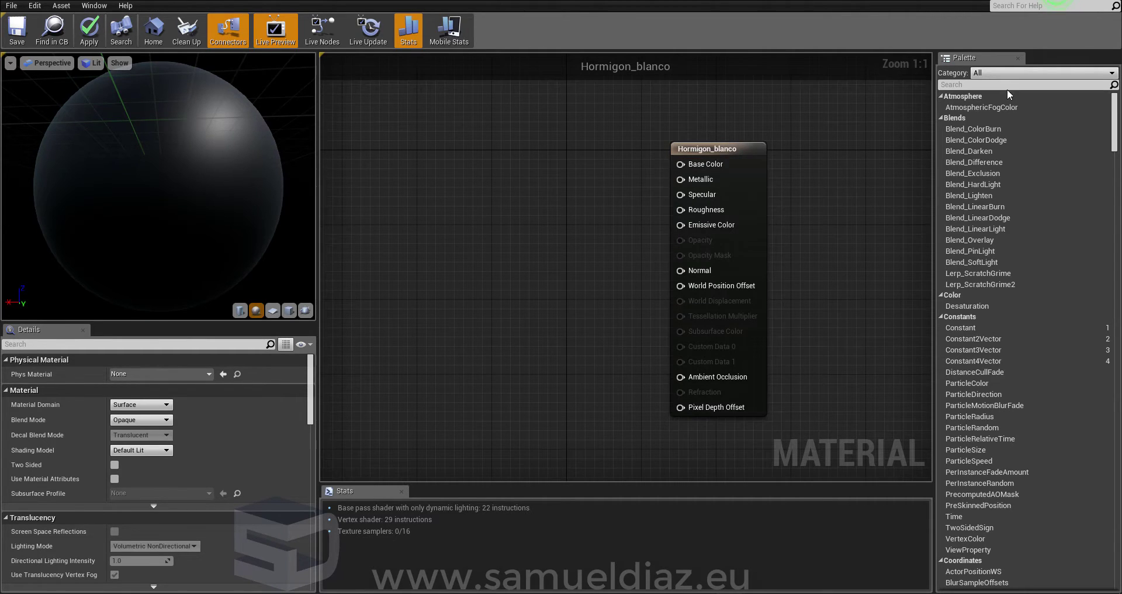
scroll(1006, 88, "down", 5)
scroll(1007, 88, "down", 5)
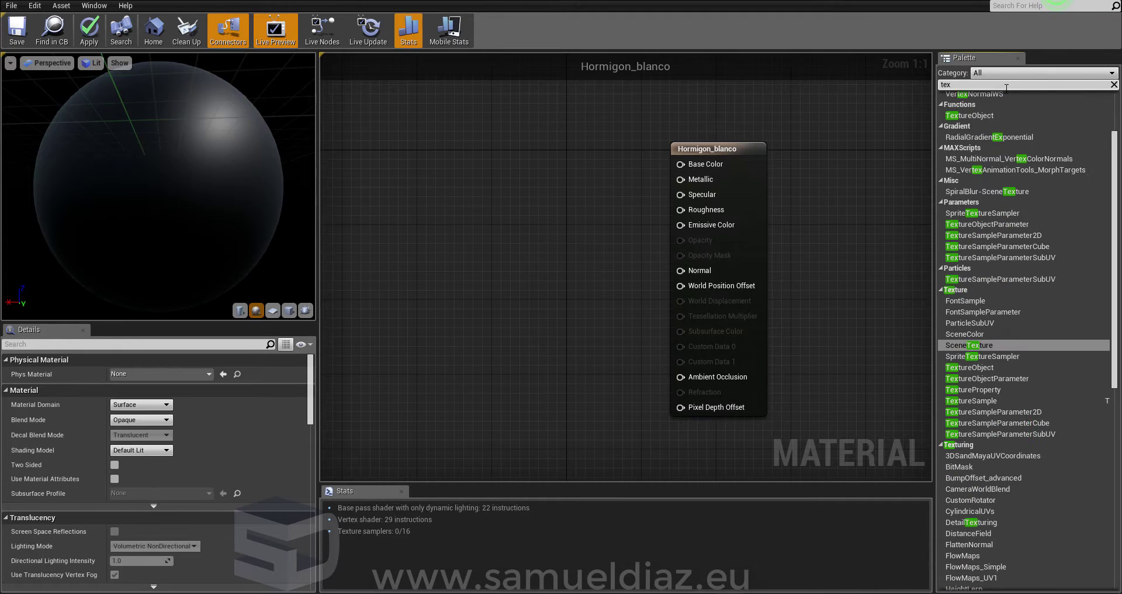
scroll(1006, 89, "down", 5)
scroll(1006, 88, "down", 5)
type("textu")
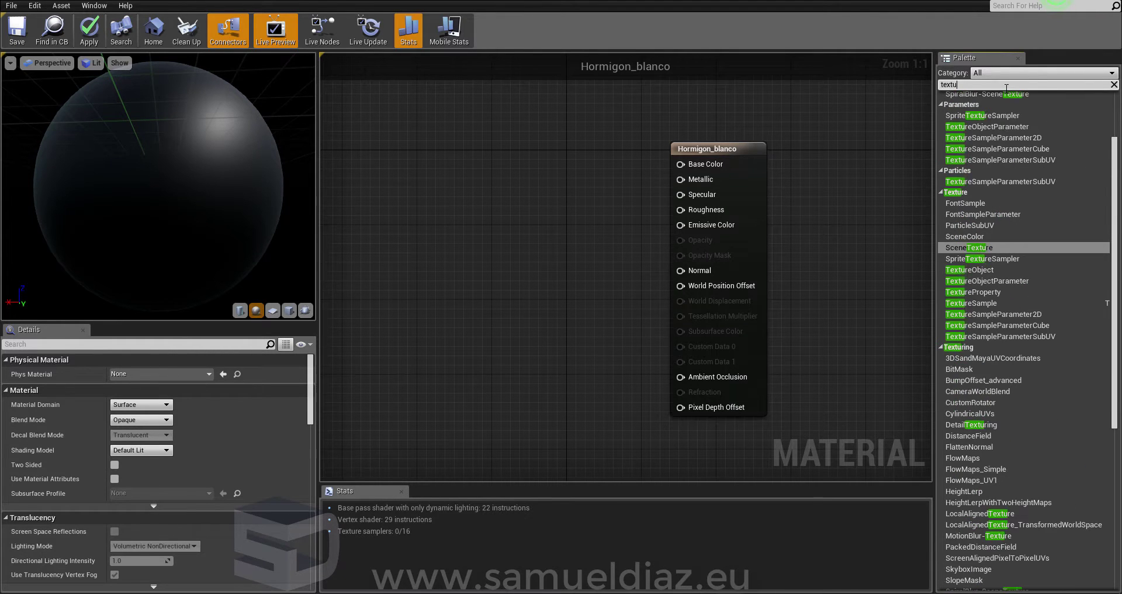
type("re_sa")
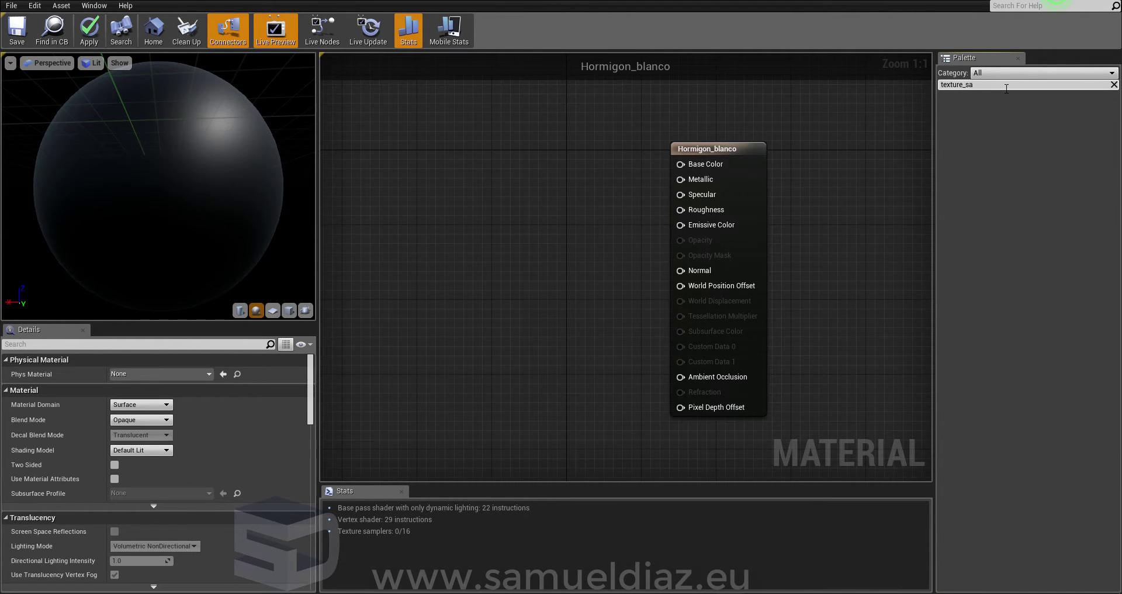
key("BackSpace")
key("BackSpace")
key("BackSpace")
- Place a Texture Sample node beside the output feeding Base Color, and save despite the warning
type("sam")
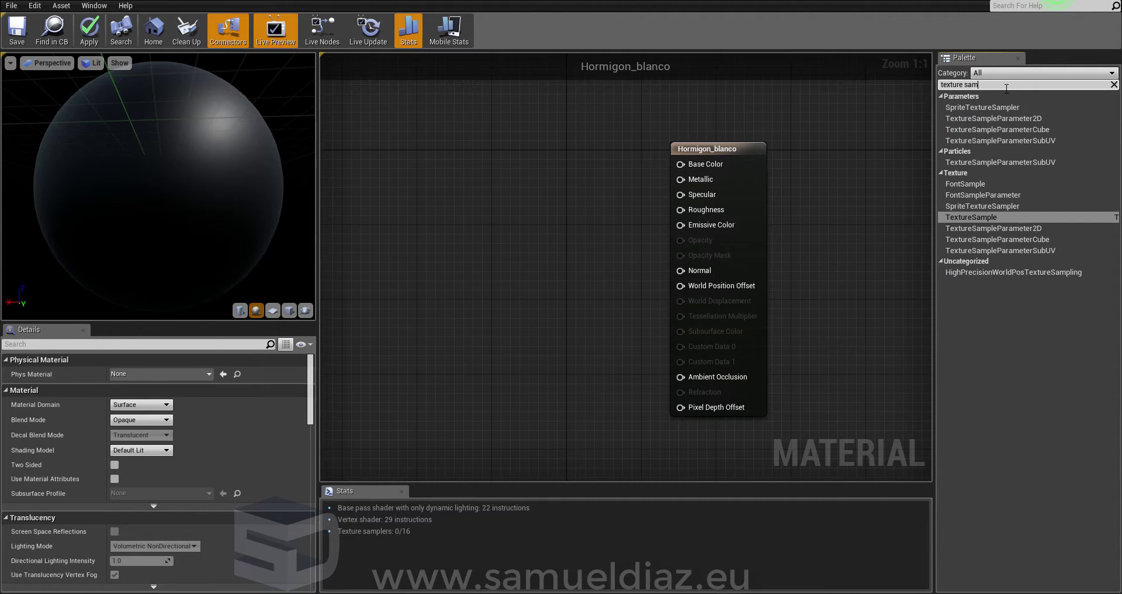
mouse_move(987, 218)
left_mouse_down()
mouse_move(521, 176)
mouse_move(679, 164)
left_mouse_up()
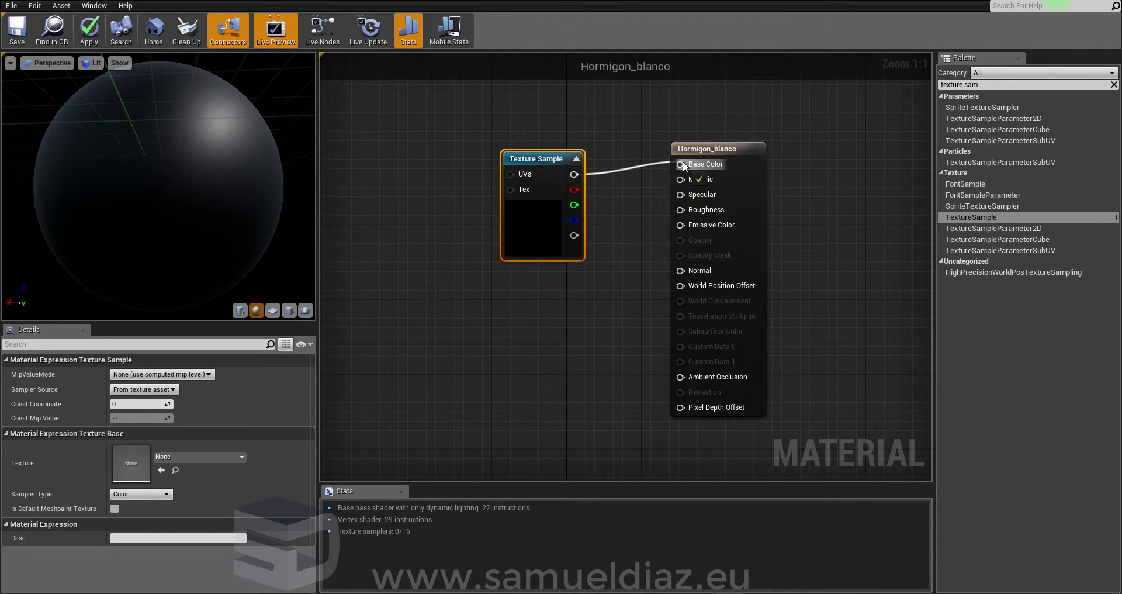
left_click_drag(557, 160, 557, 141)
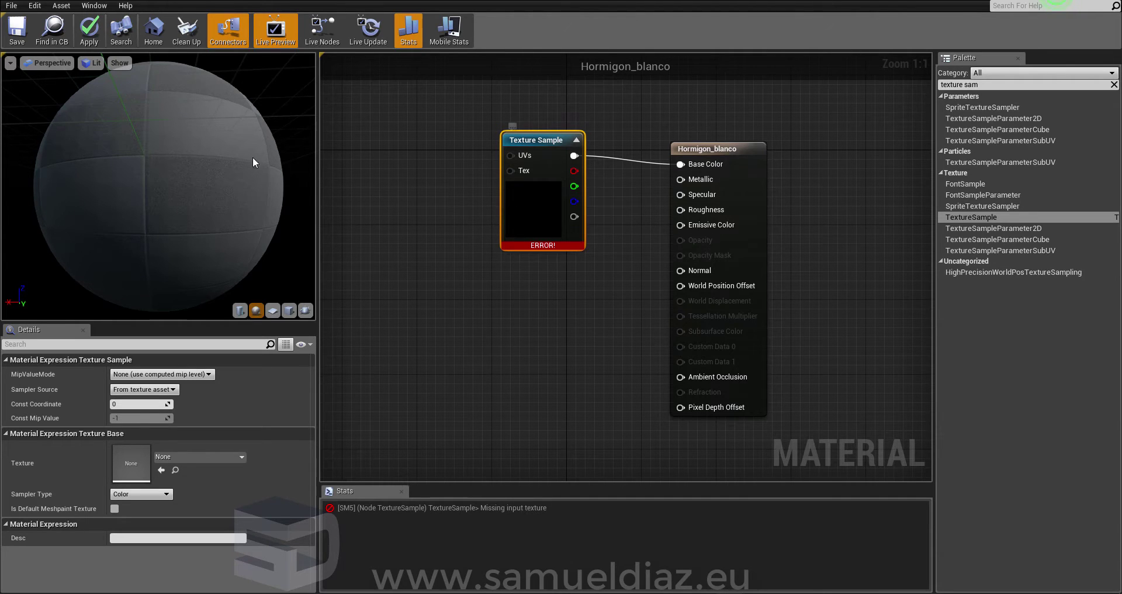
left_click(27, 44)
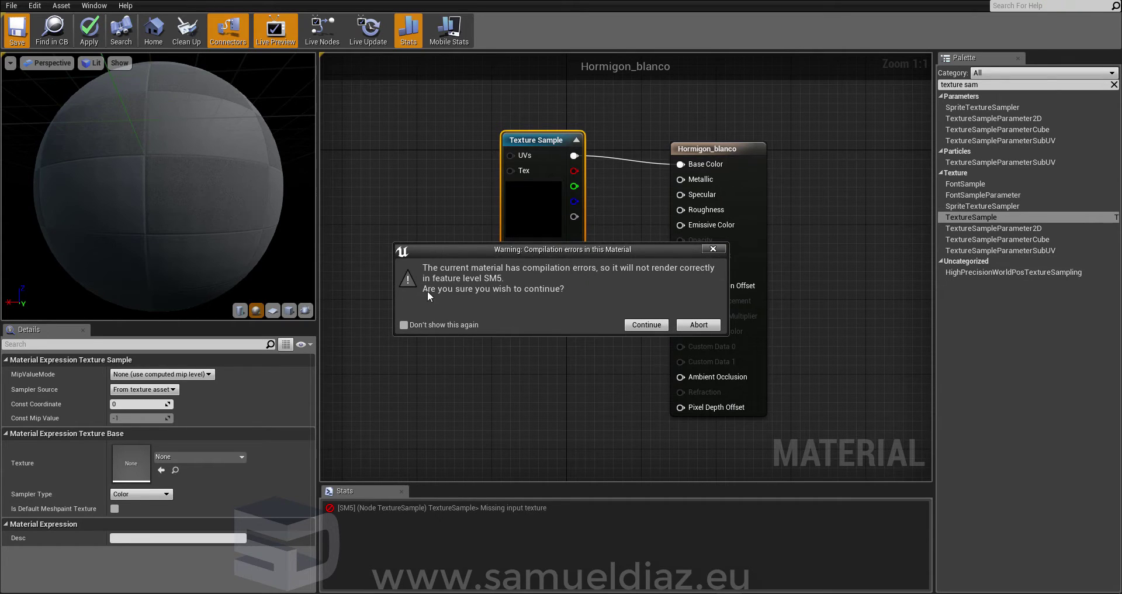
left_click(636, 324)
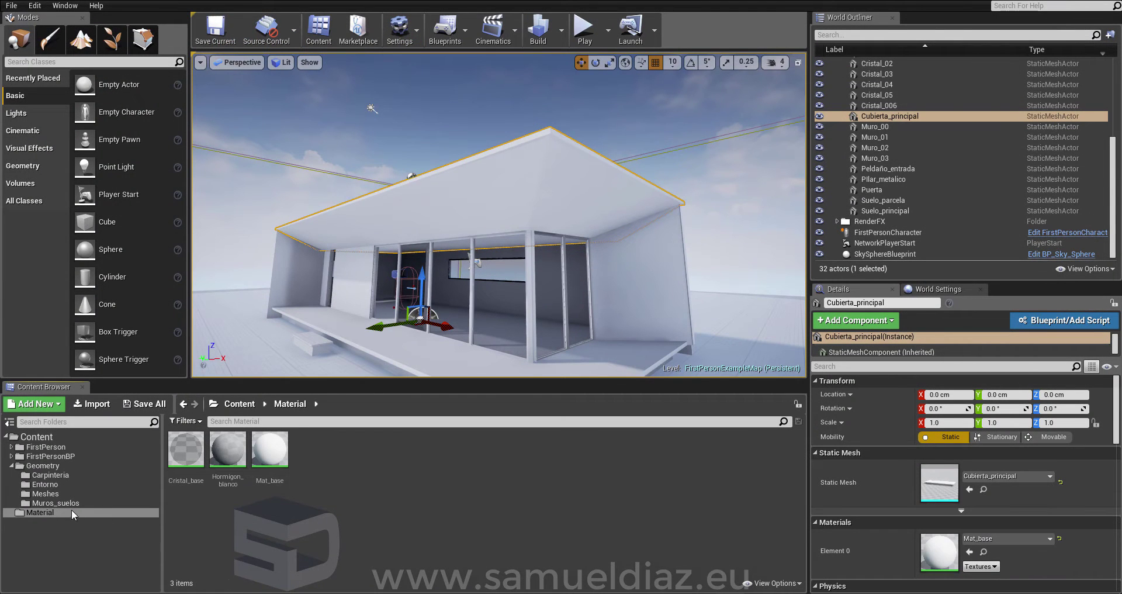
- Add a Textures subfolder under Material and open it in the Content Browser
left_click(39, 523)
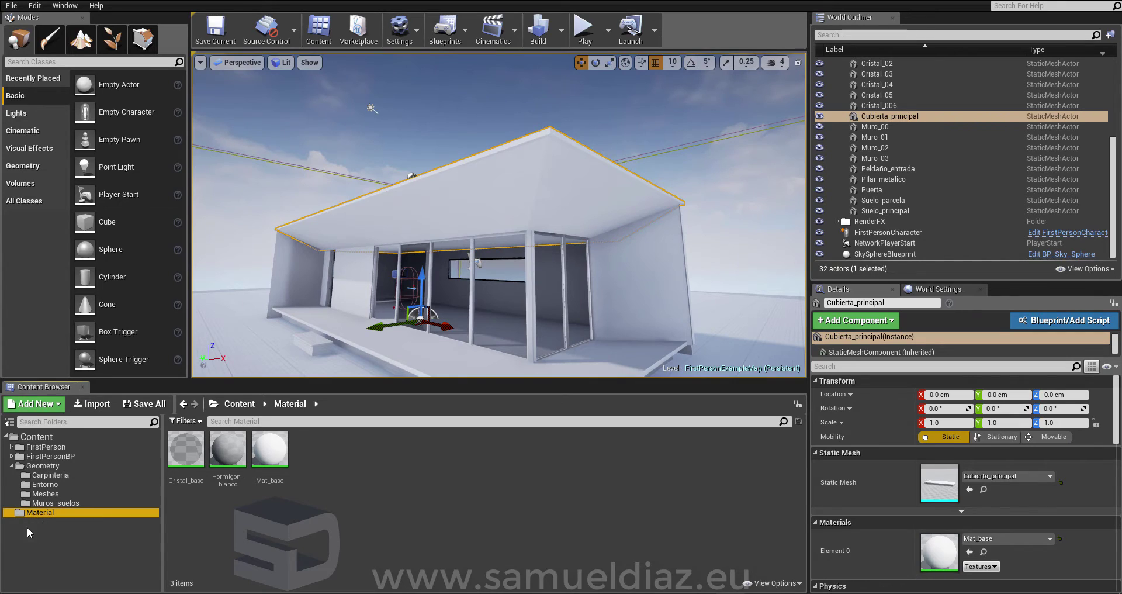
left_click(9, 421)
left_click(9, 420)
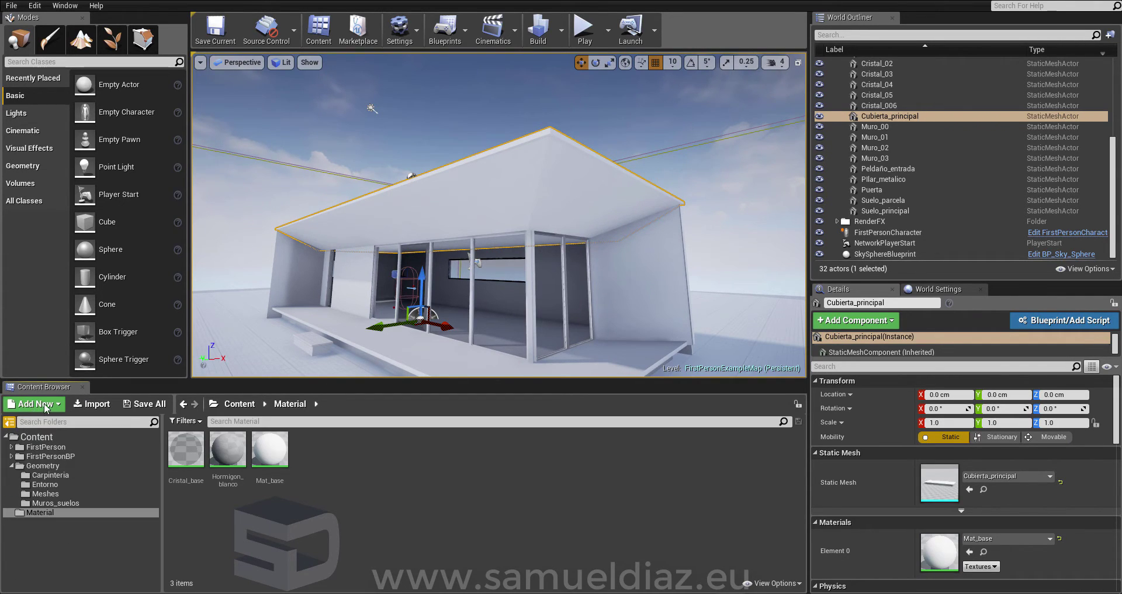
right_click(50, 531)
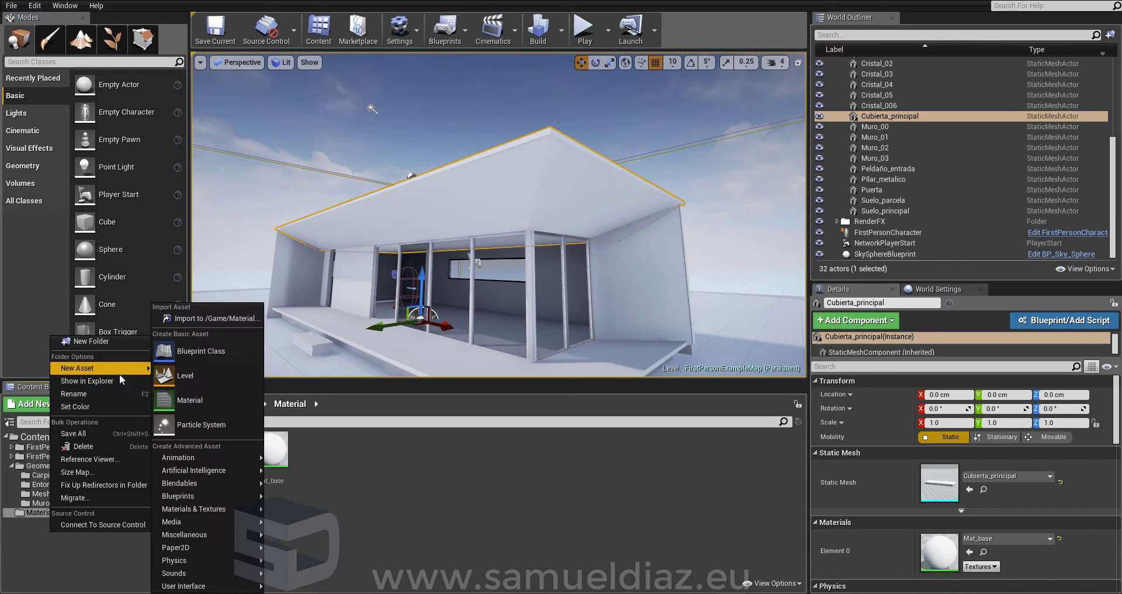
left_click(122, 343)
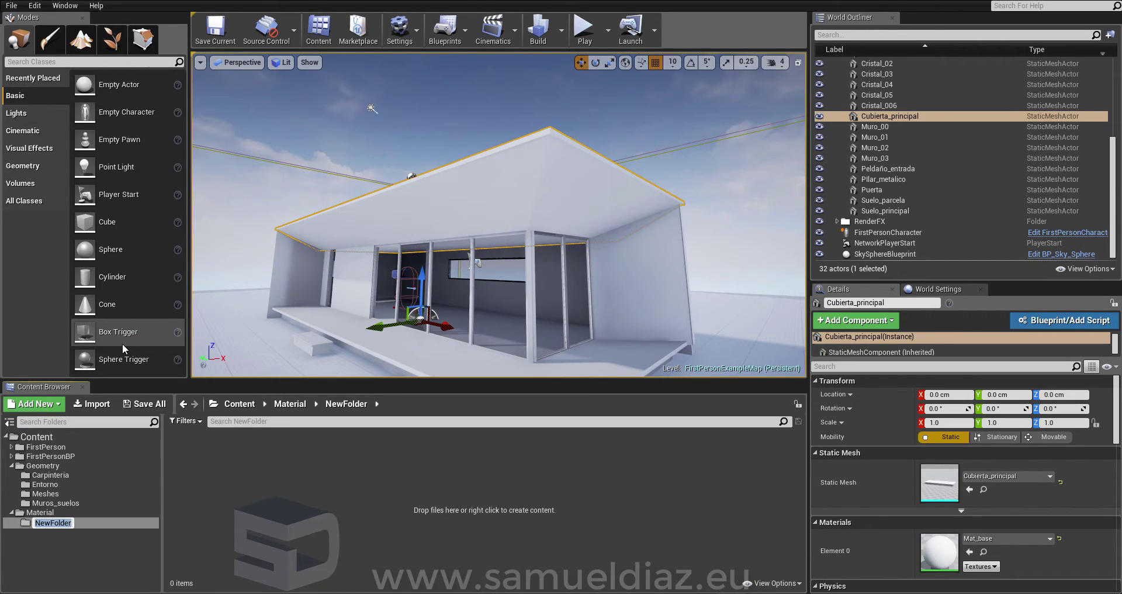
type("Textures")
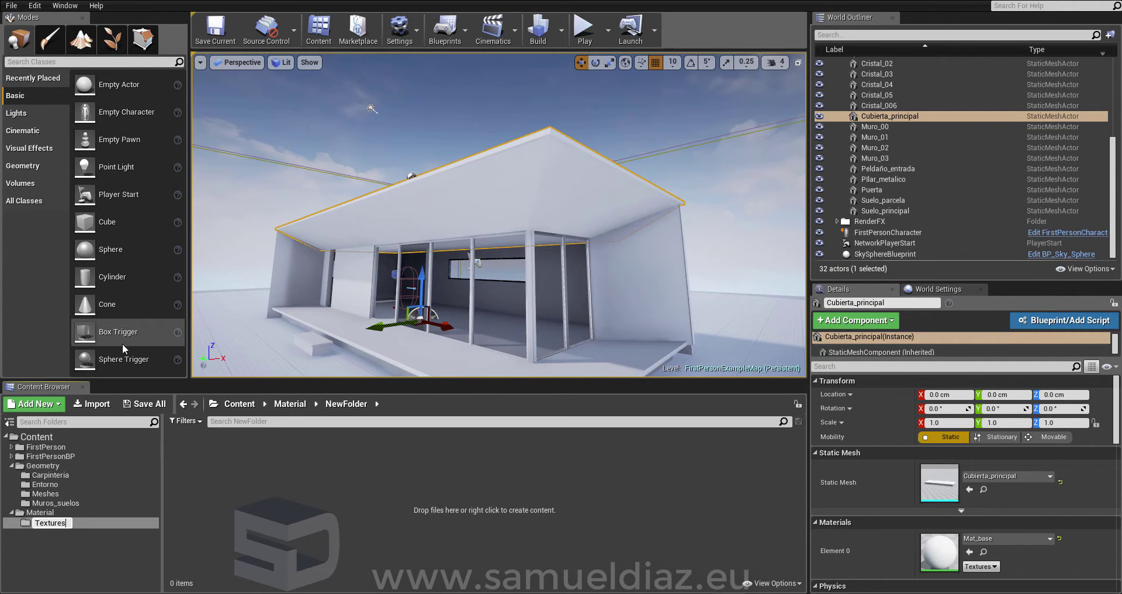
key("Return")
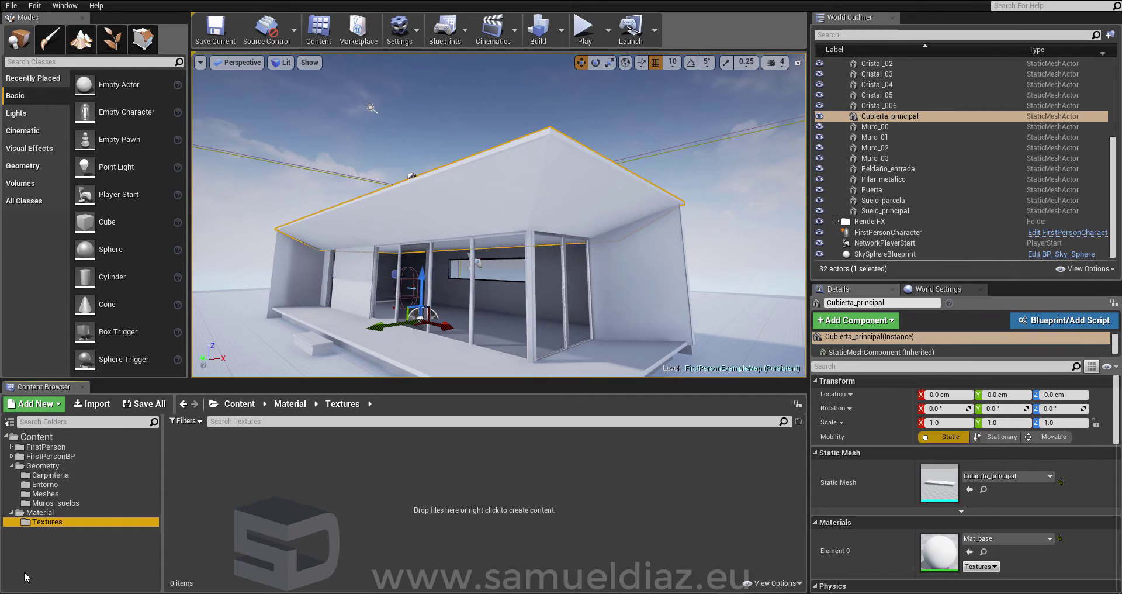
double_click(41, 513)
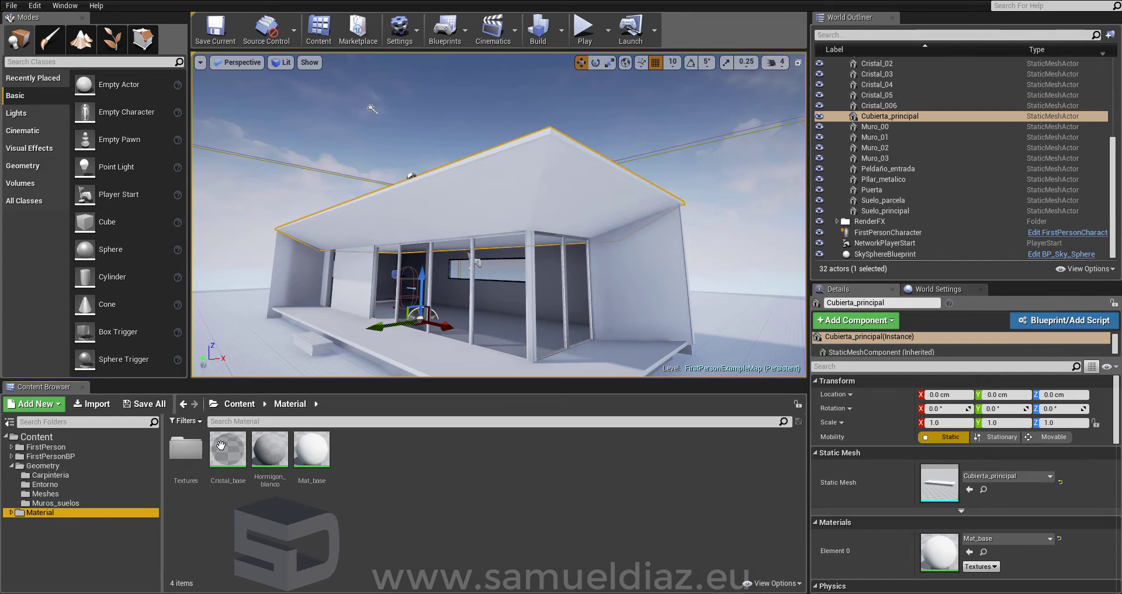
double_click(191, 454)
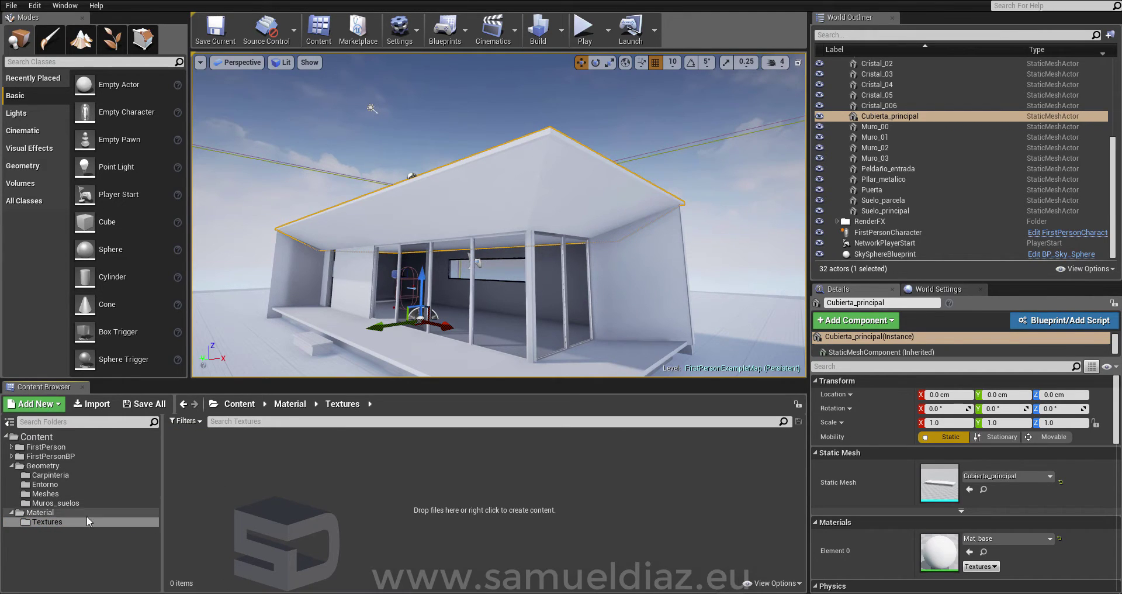
right_click(267, 471)
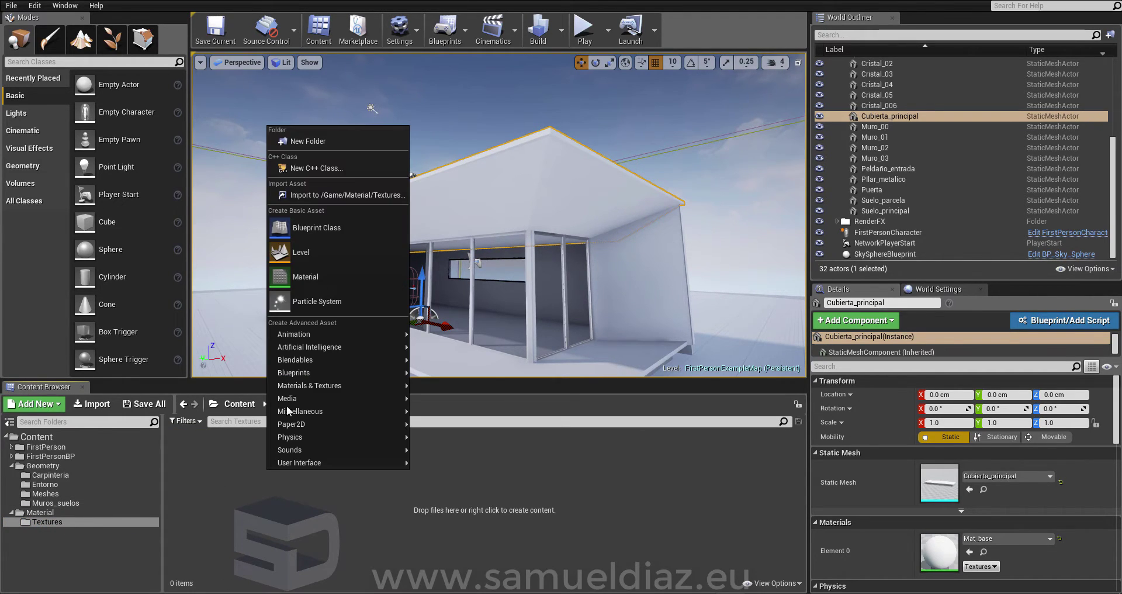
left_click(377, 194)
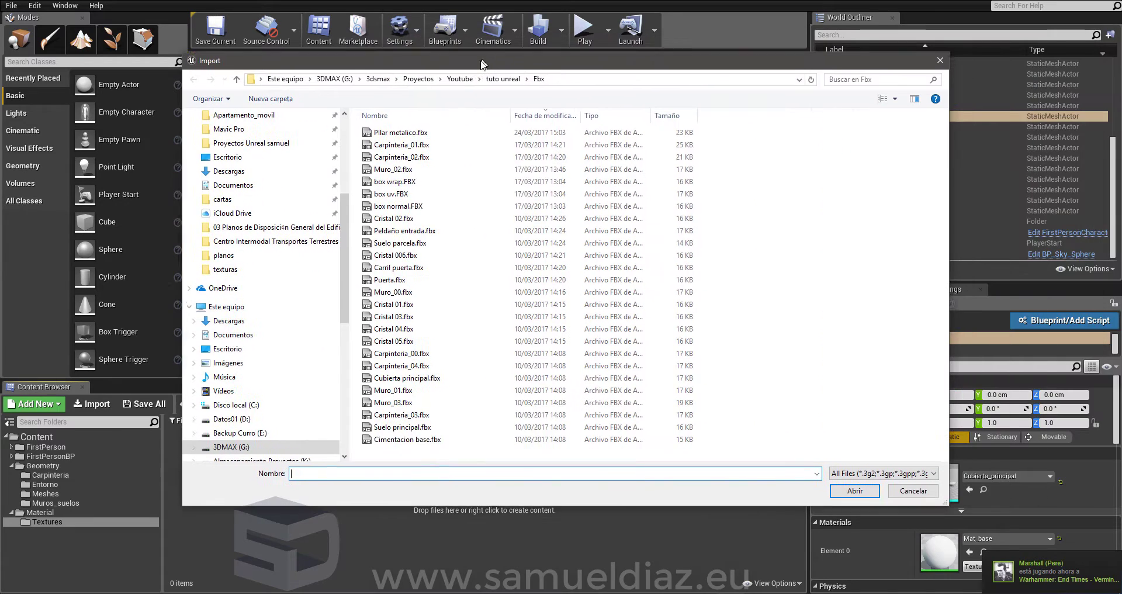
scroll(336, 142, "up", 5)
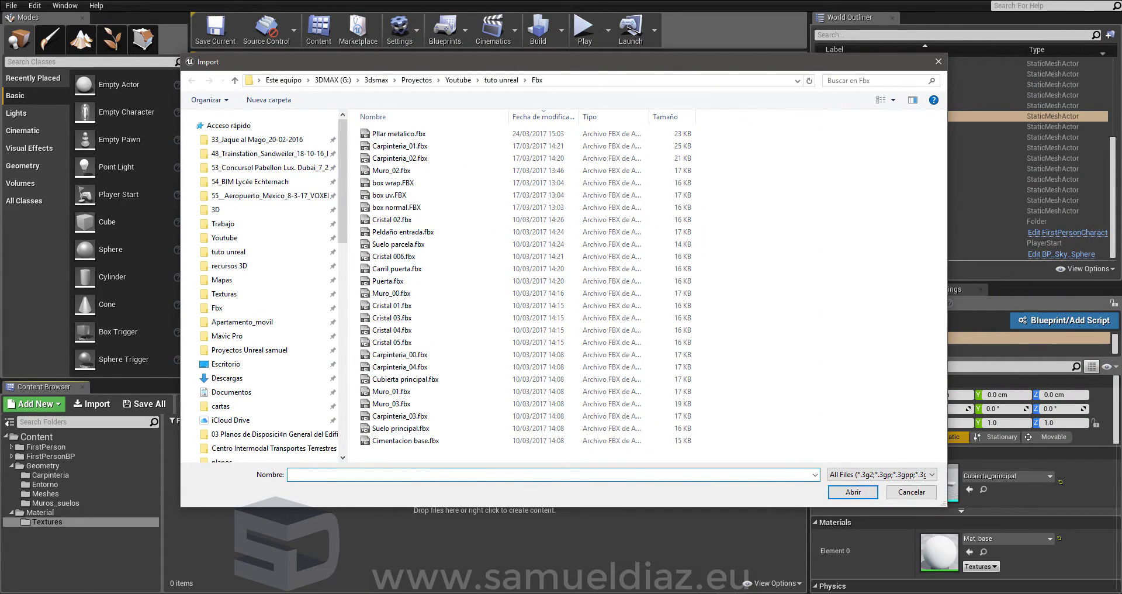
left_click(911, 491)
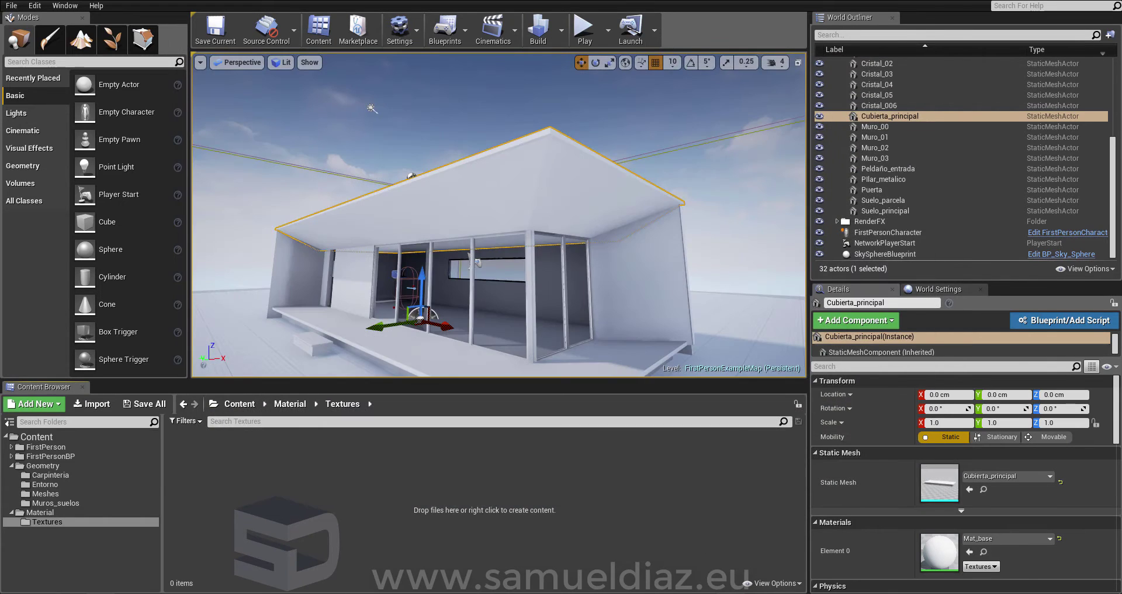
key("alt+Tab")
- Import Hormigon_pared.jpg from the texturas window into the Textures folder
left_click_drag(401, 66, 677, 41)
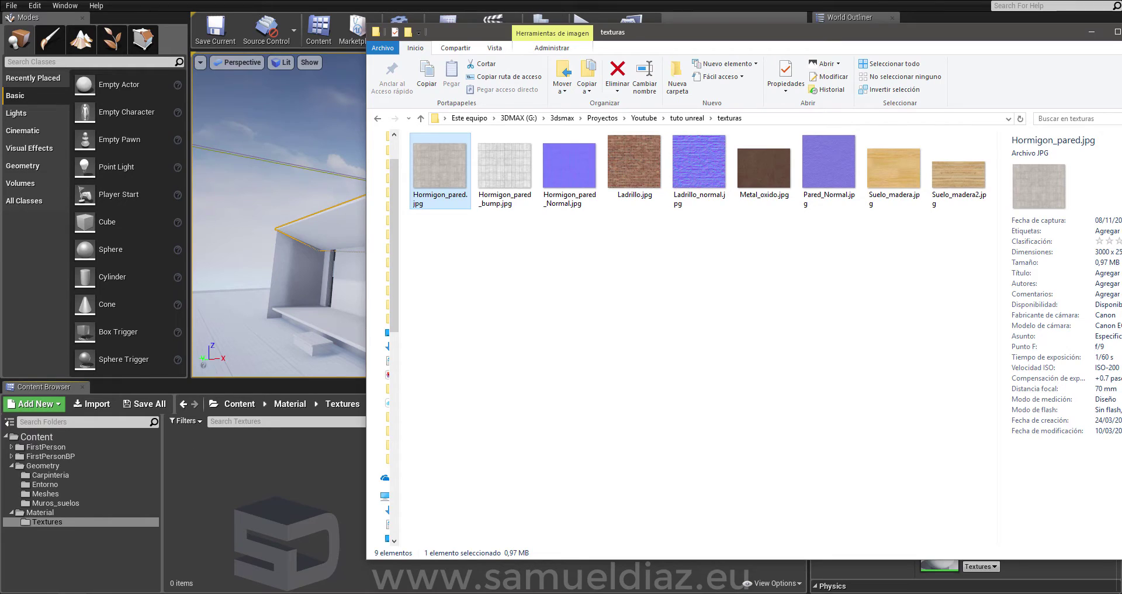
left_click_drag(420, 199, 266, 491)
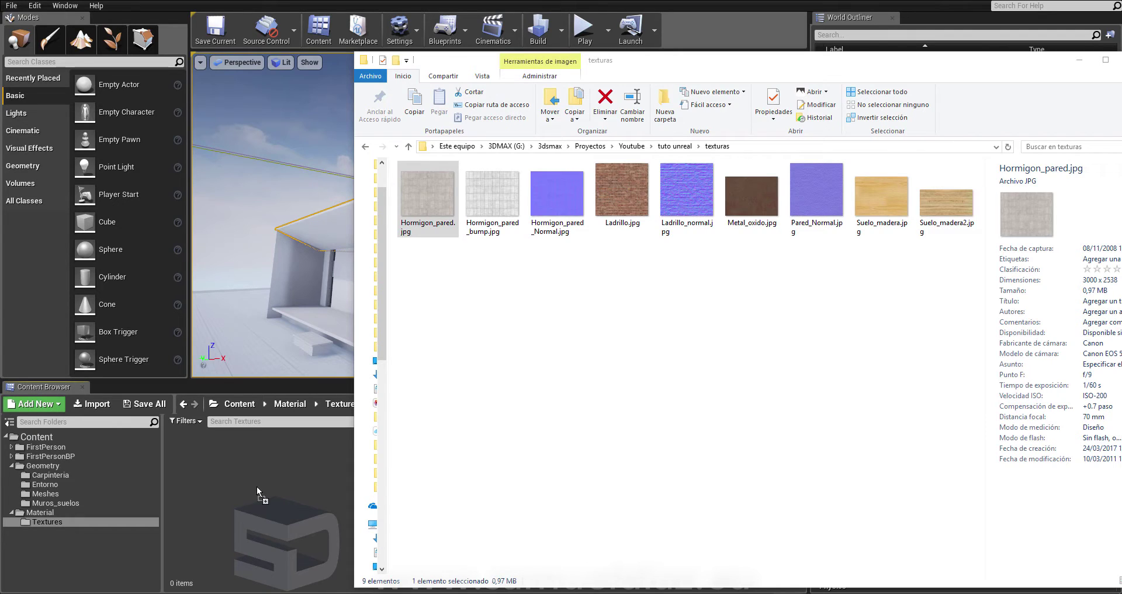
left_click_drag(257, 486, 257, 486)
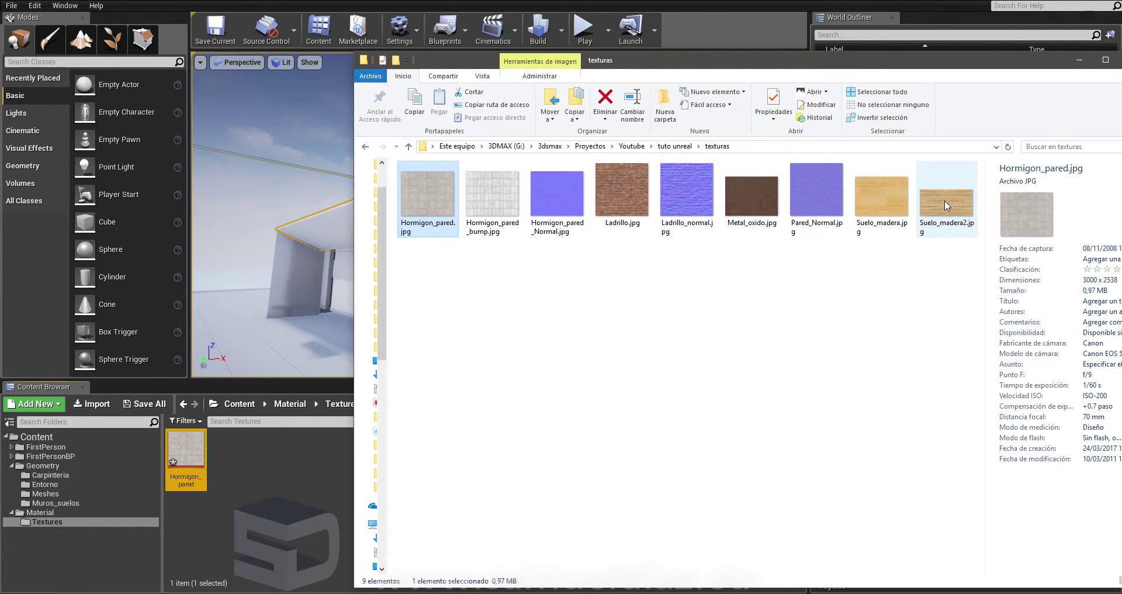
- Import the other eight images, Hormigon_pared_bump through Suelo_madera2, into the Textures folder
key("ctrl+a")
left_click(493, 193)
left_click(959, 187, "shift")
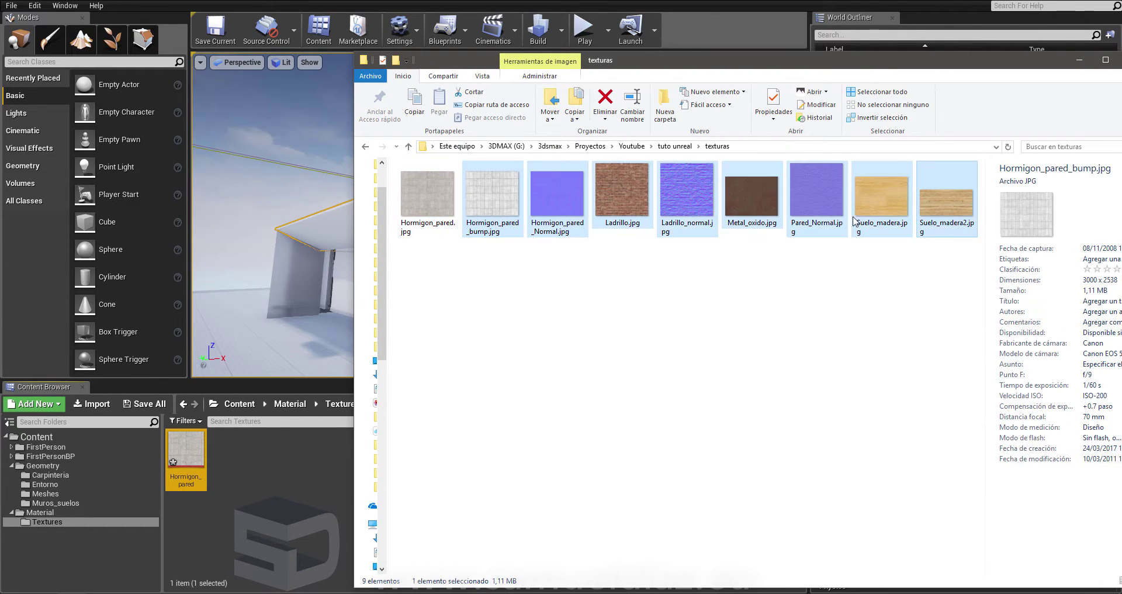
left_click_drag(853, 221, 285, 481)
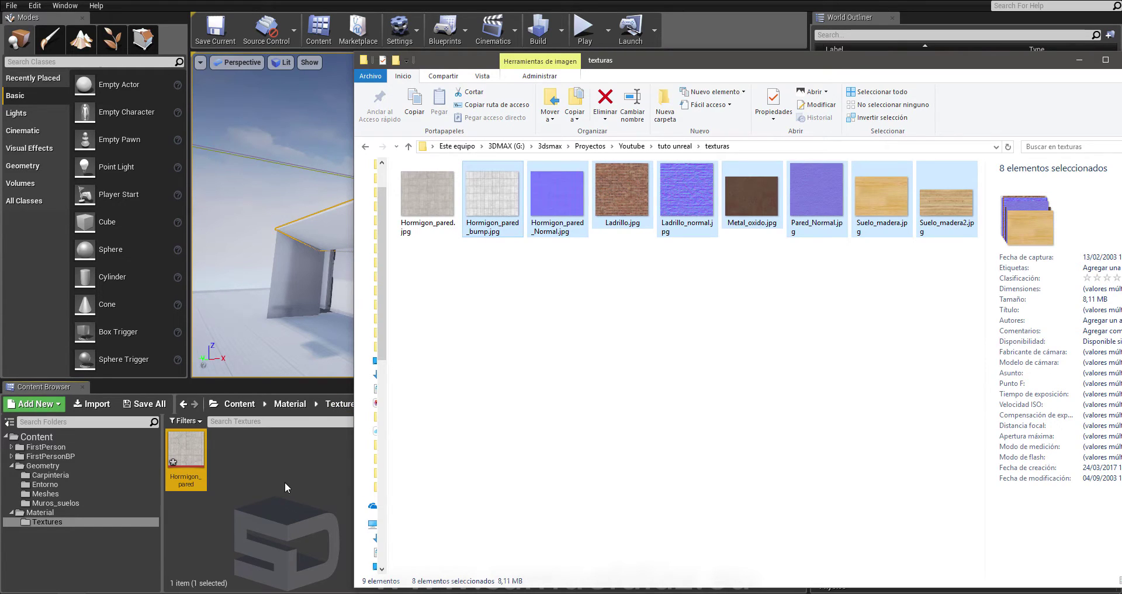
left_click_drag(285, 482, 286, 483)
left_click_drag(284, 479, 282, 500)
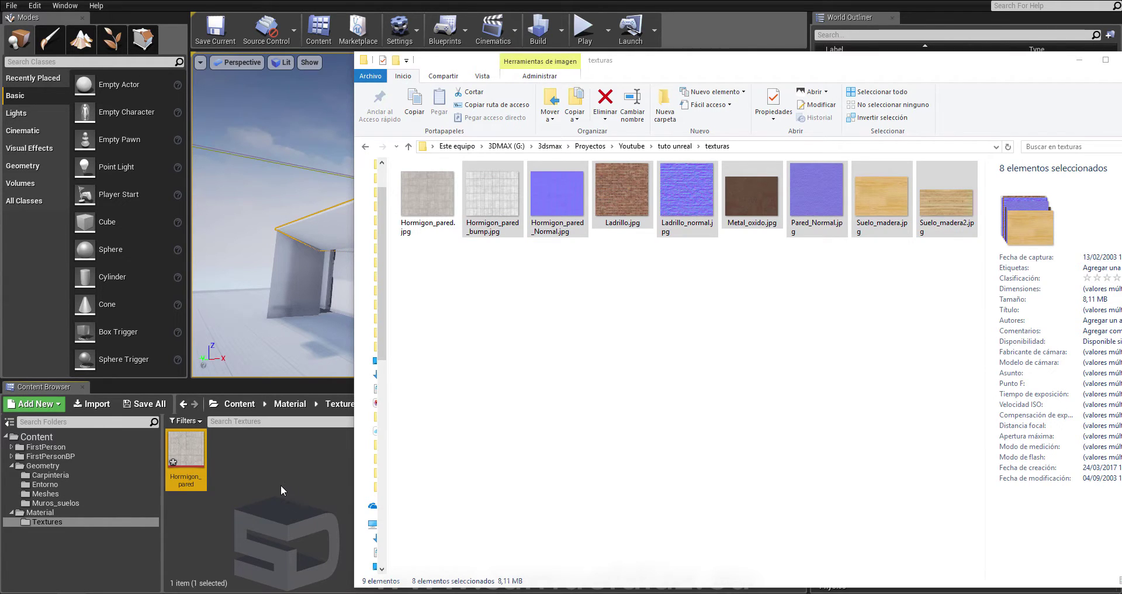
left_click(281, 485)
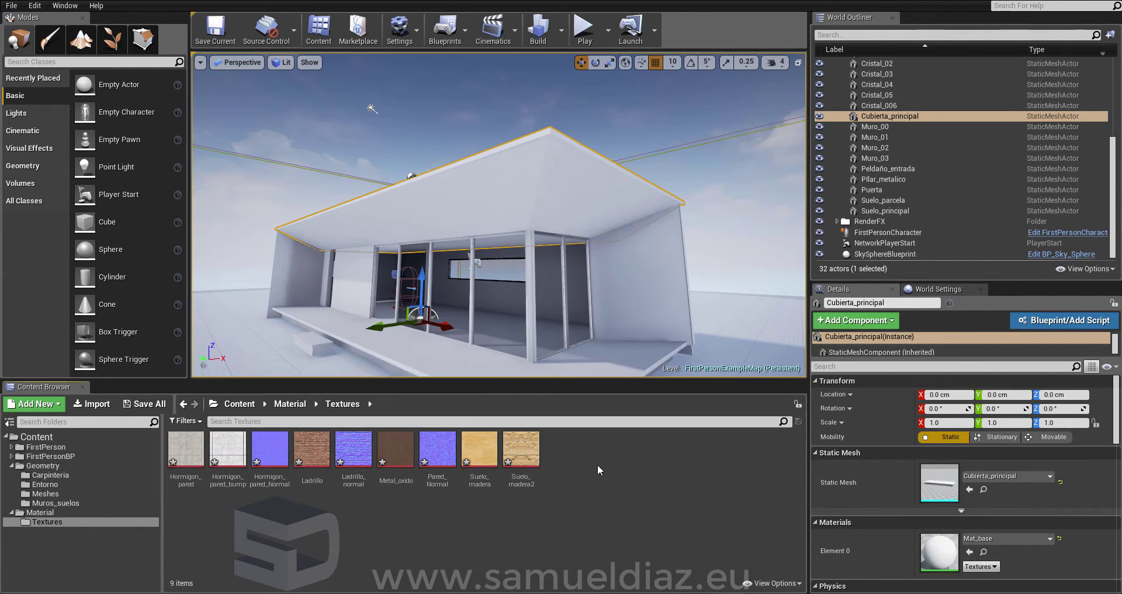
- Reopen Hormigon_blanco from the Material folder and select its Texture Sample node
left_click(58, 512)
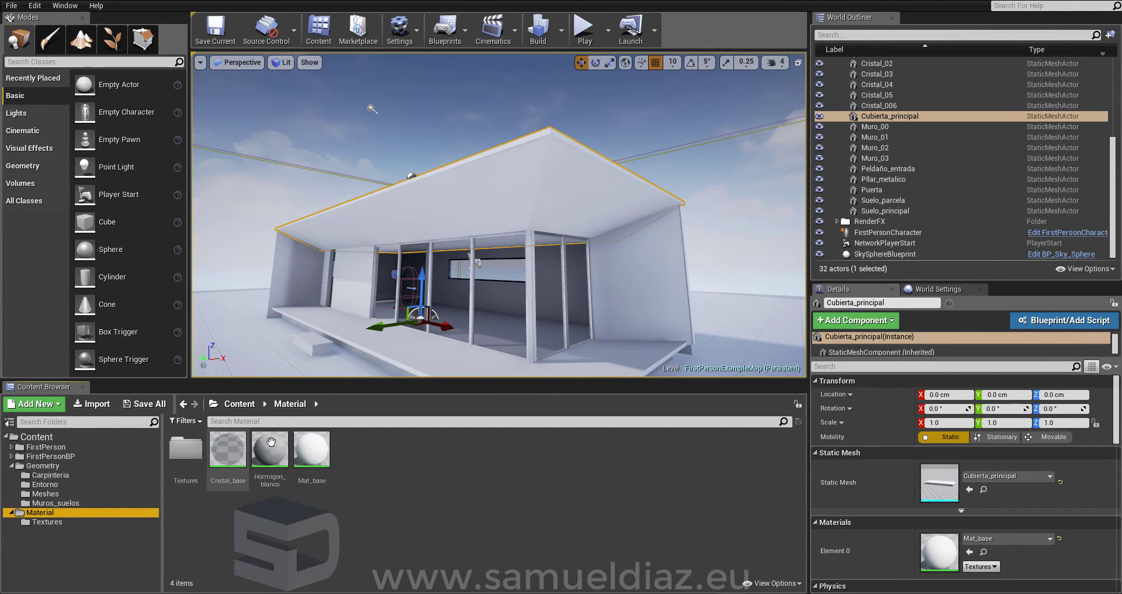
left_click(265, 456)
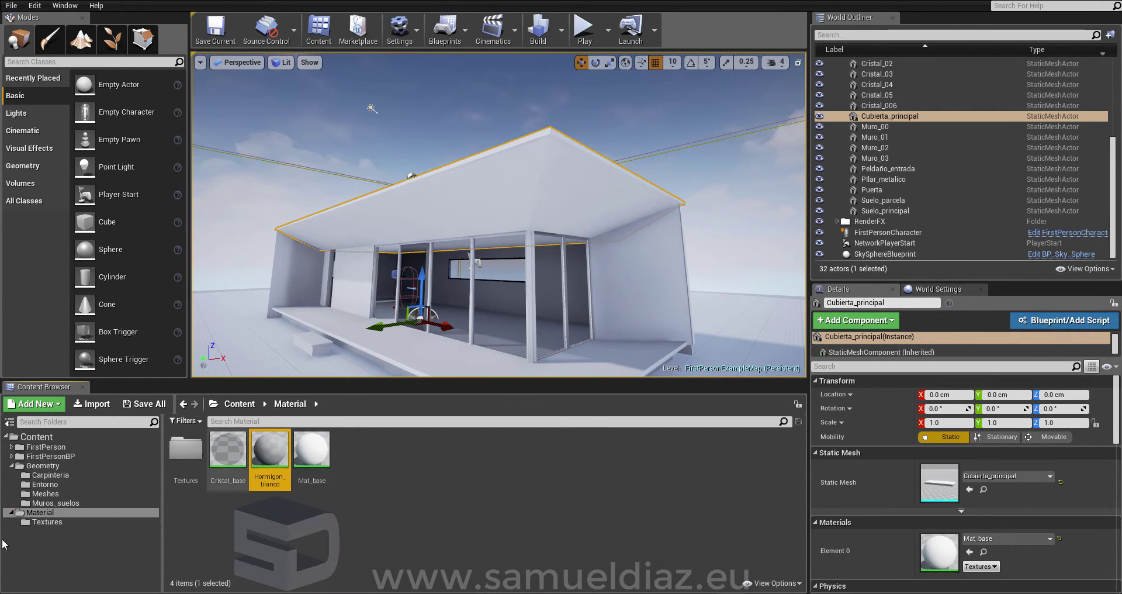
double_click(264, 457)
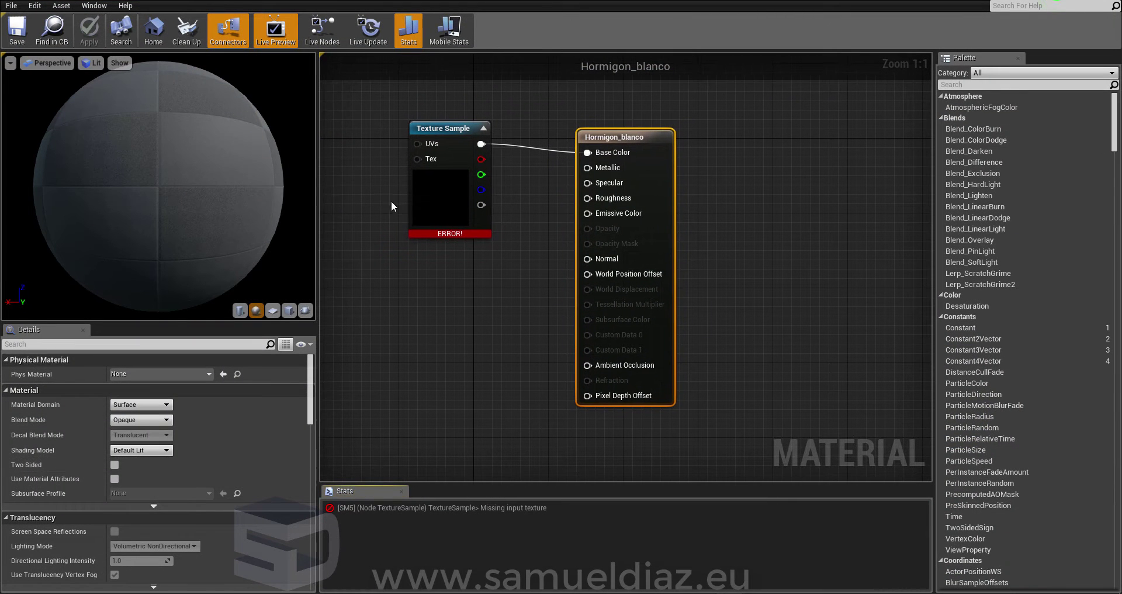
left_click(437, 187)
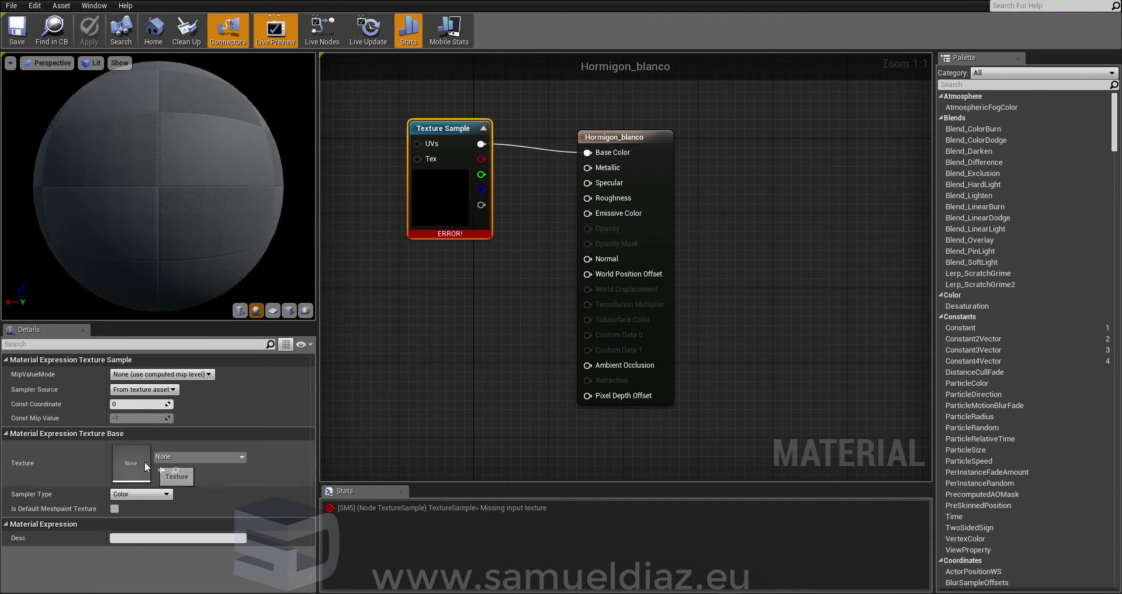
- Assign the Hormigon_pared texture to the Texture Sample node
left_click(182, 456)
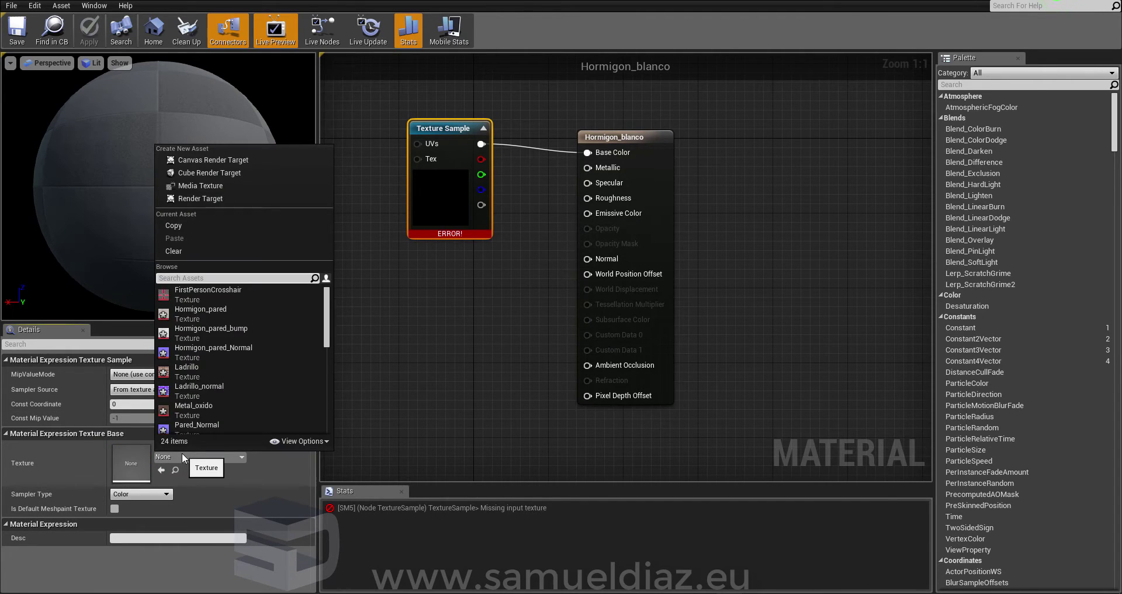
scroll(229, 319, "down", 3)
scroll(229, 319, "down", 3)
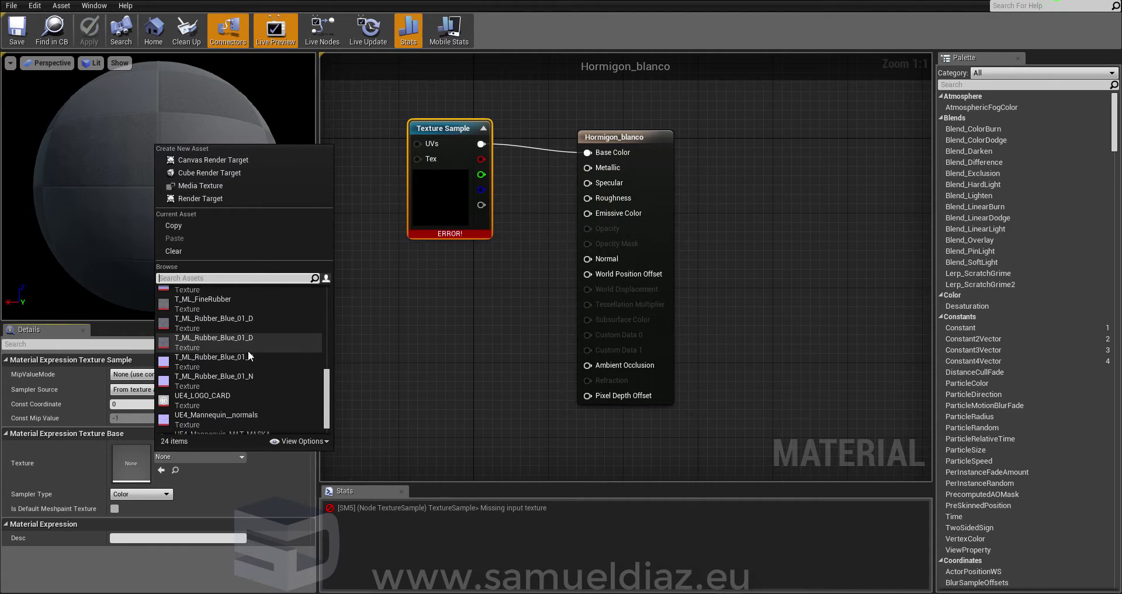
scroll(248, 351, "up", 5)
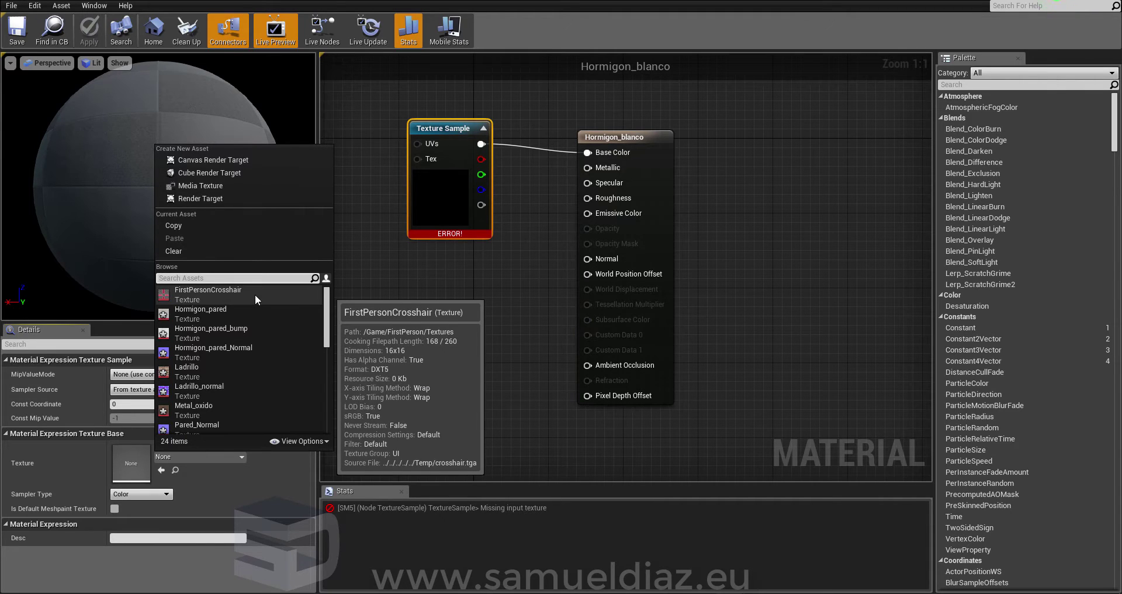
scroll(262, 313, "down", 2)
scroll(289, 327, "down", 2)
scroll(289, 328, "up", 5)
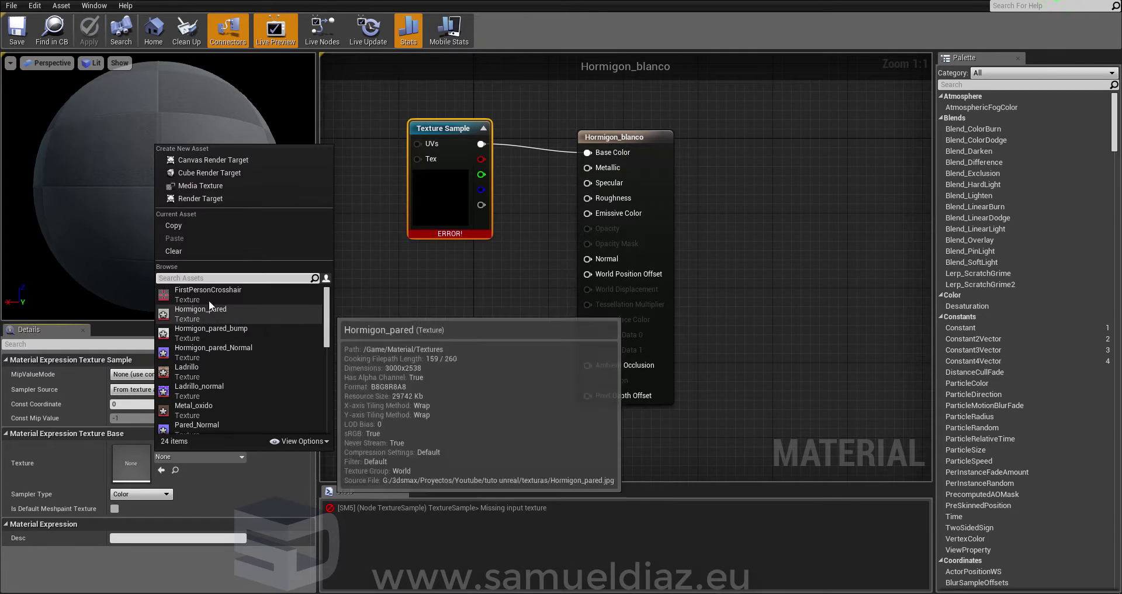
scroll(236, 362, "down", 5)
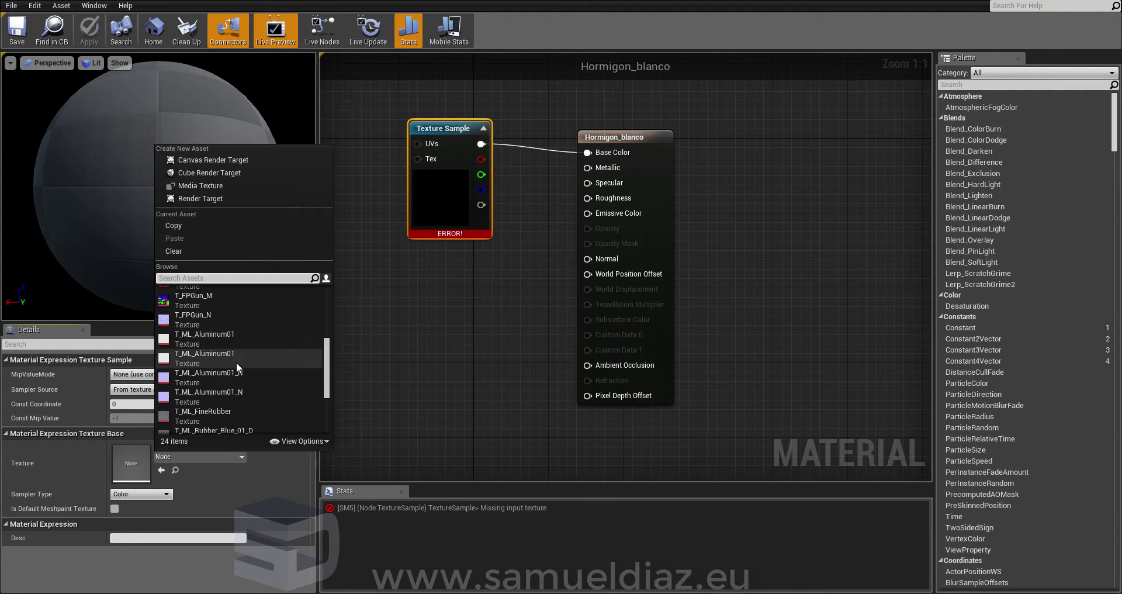
scroll(250, 408, "down", 5)
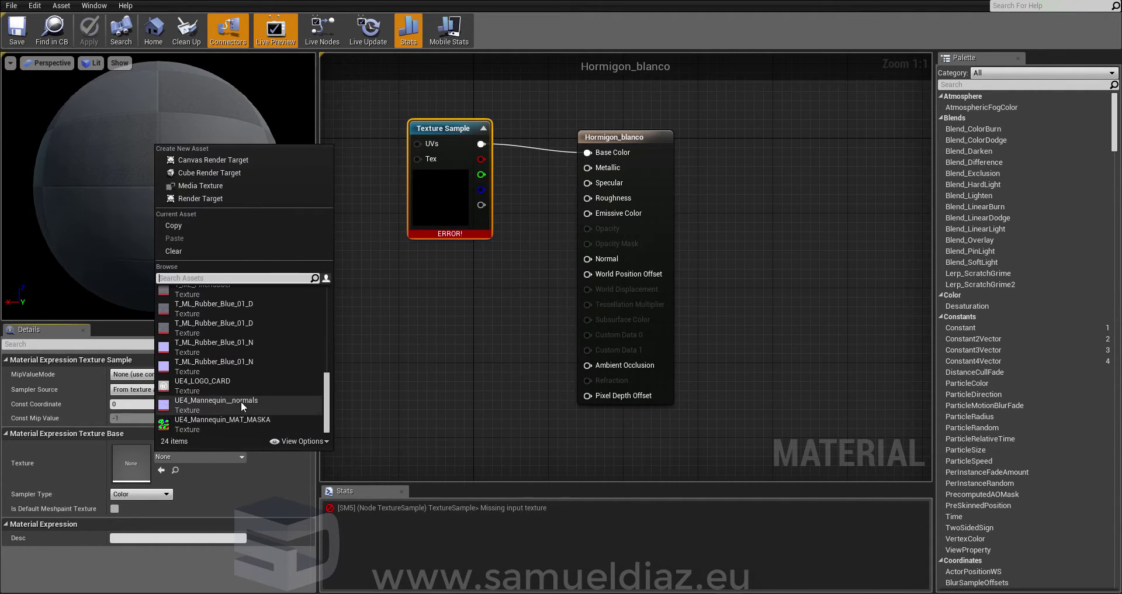
scroll(265, 408, "up", 3)
scroll(264, 415, "up", 3)
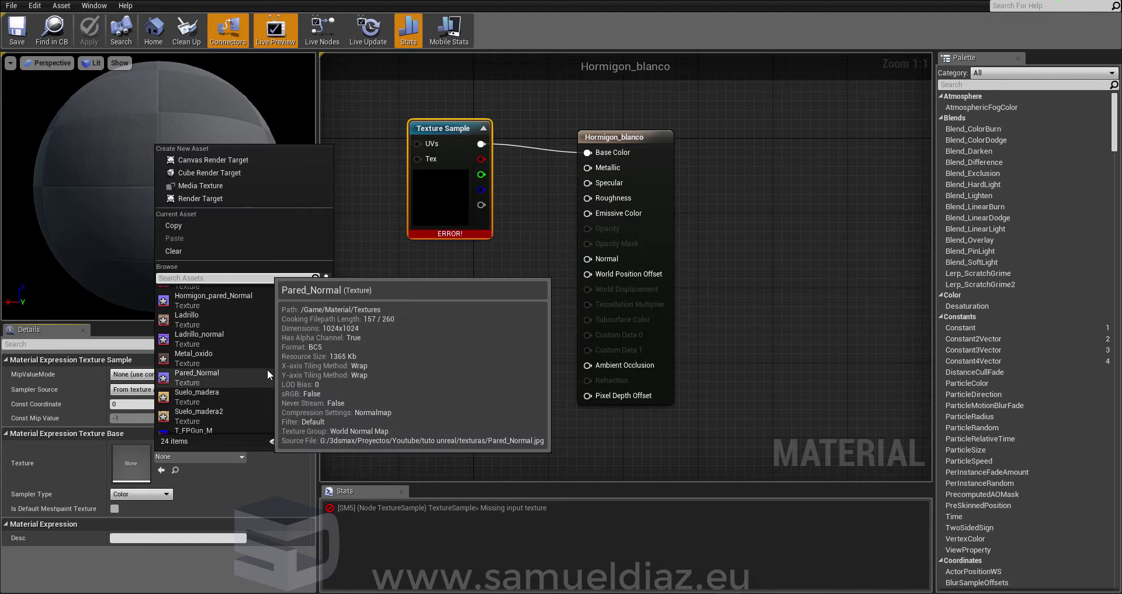
scroll(267, 368, "down", 3)
scroll(265, 358, "up", 4)
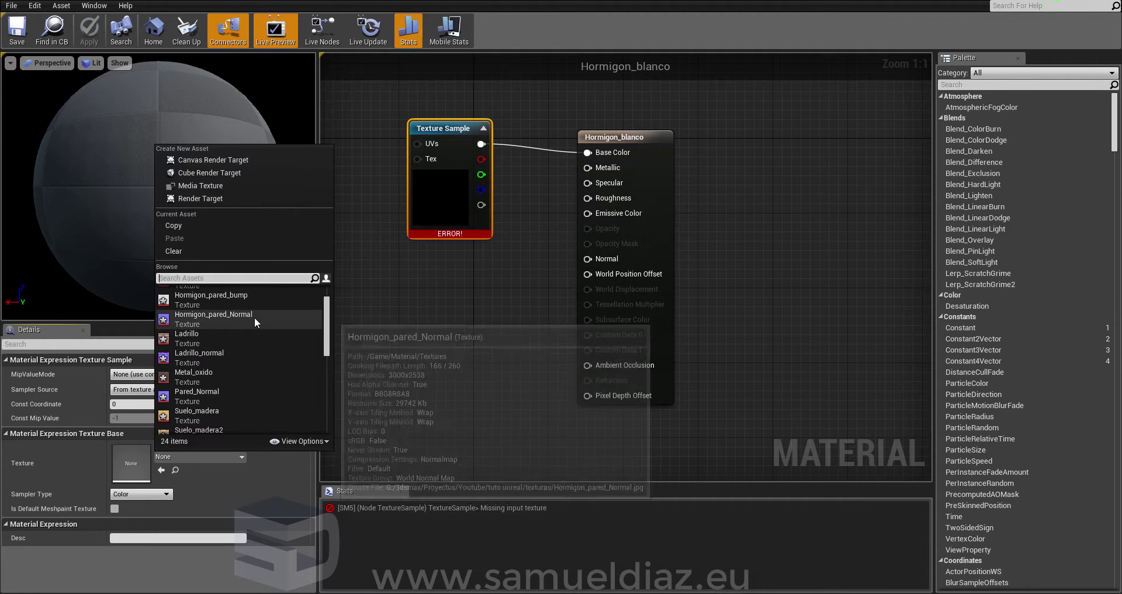
scroll(267, 296, "up", 1)
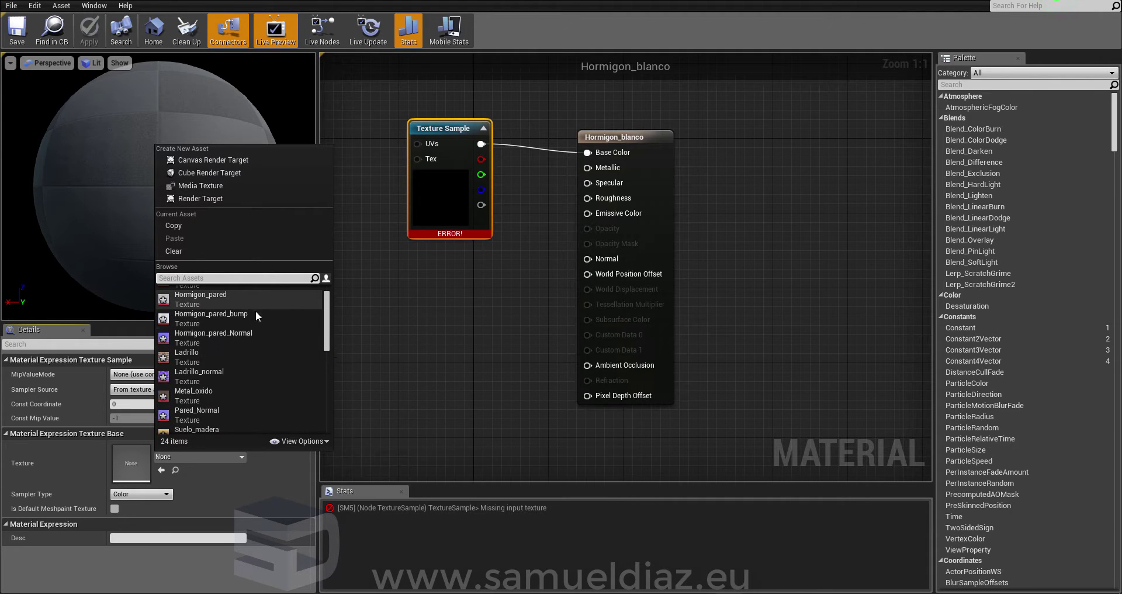
left_click(258, 293)
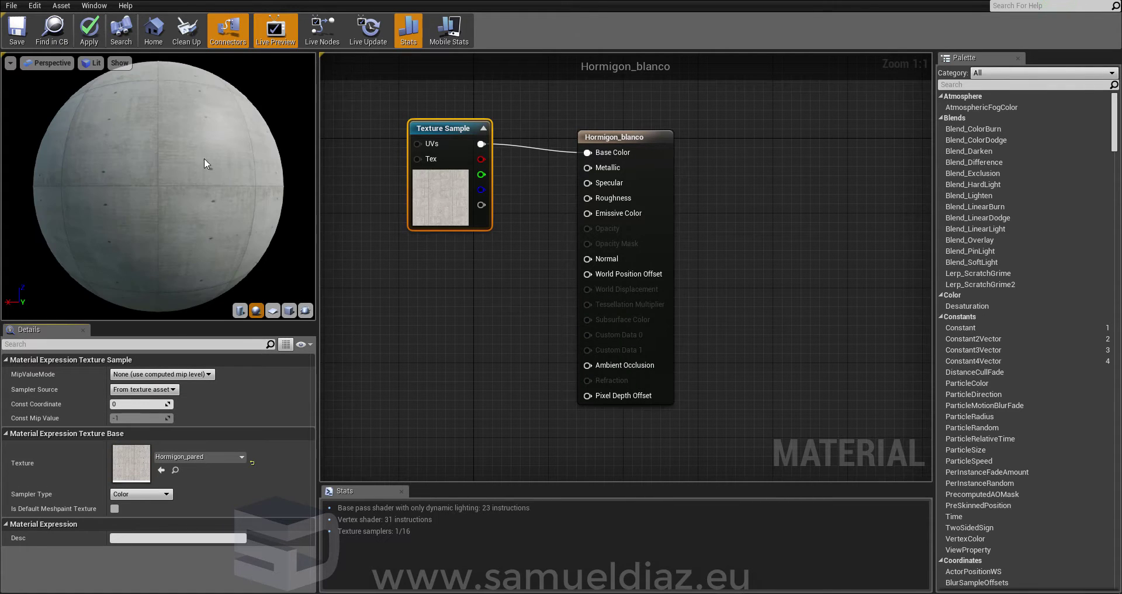
- Inspect the concrete on the preview sphere and apply the material changes
mouse_move(204, 158)
left_mouse_down()
mouse_move(246, 163)
mouse_move(193, 175)
mouse_move(258, 187)
left_mouse_up()
left_click(467, 265)
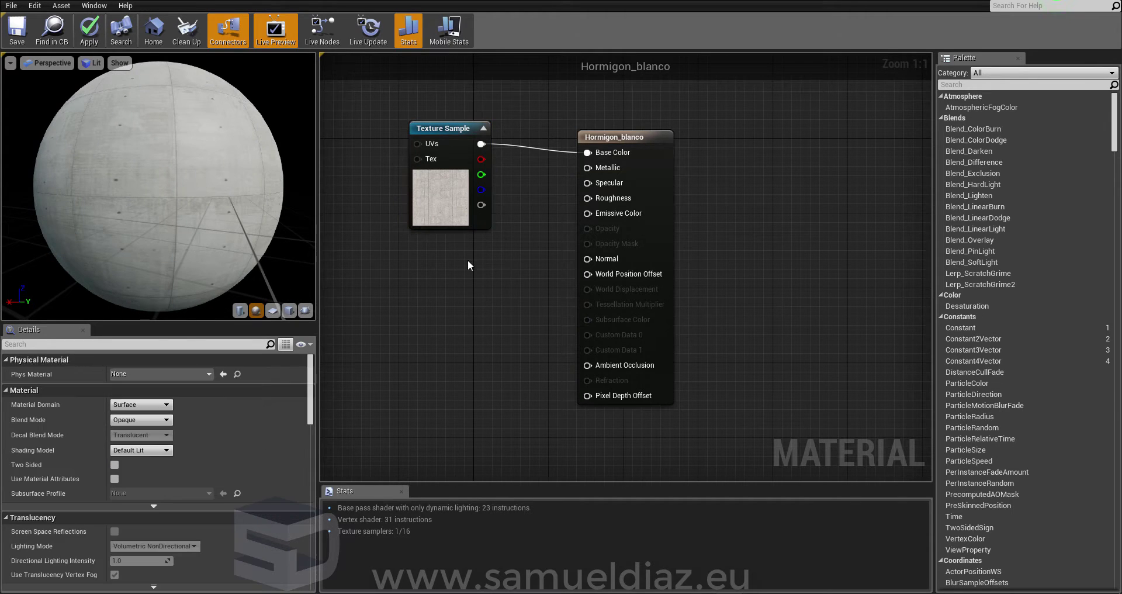
left_click(89, 30)
- Save the Hormigon_blanco material, close its editor and fly the view toward the house roof
left_click(17, 35)
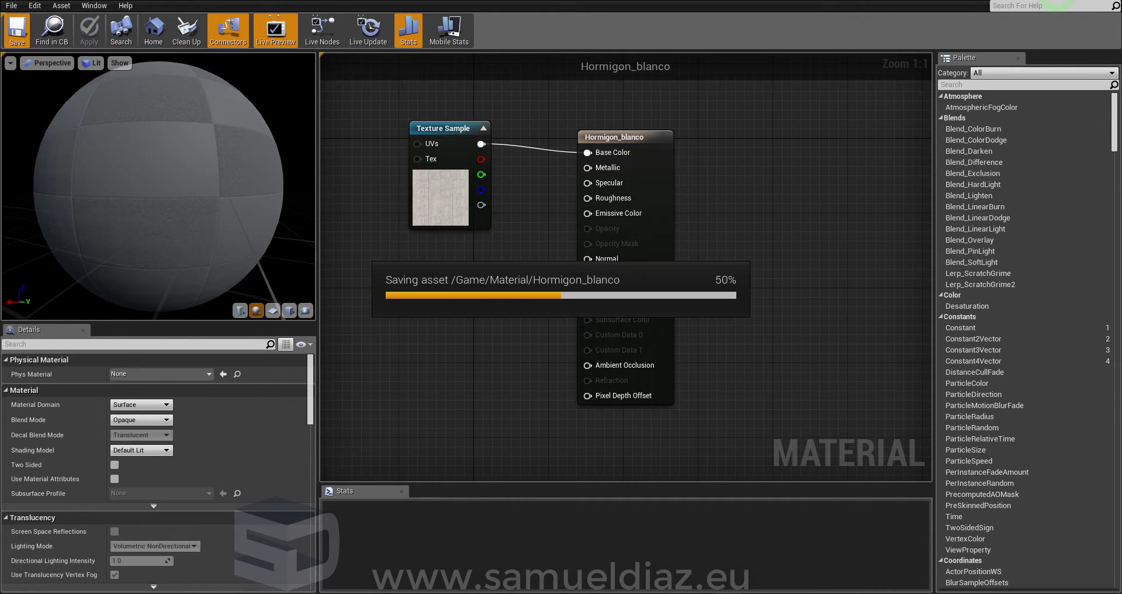
left_click(1107, 2)
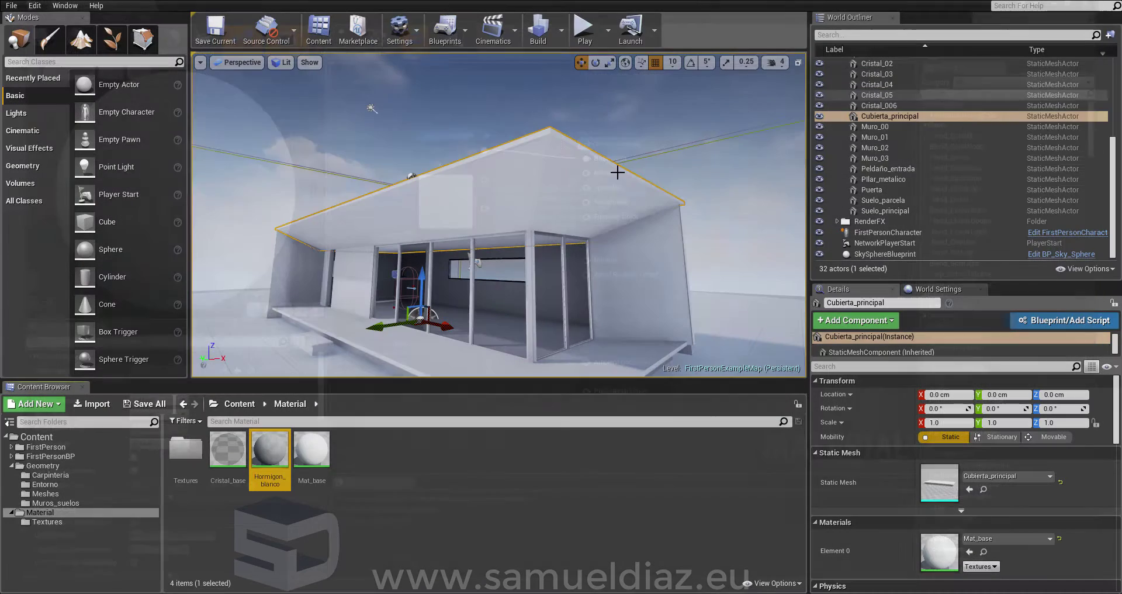
mouse_move(412, 223)
right_mouse_down()
mouse_move(354, 214)
mouse_move(355, 234)
right_mouse_up()
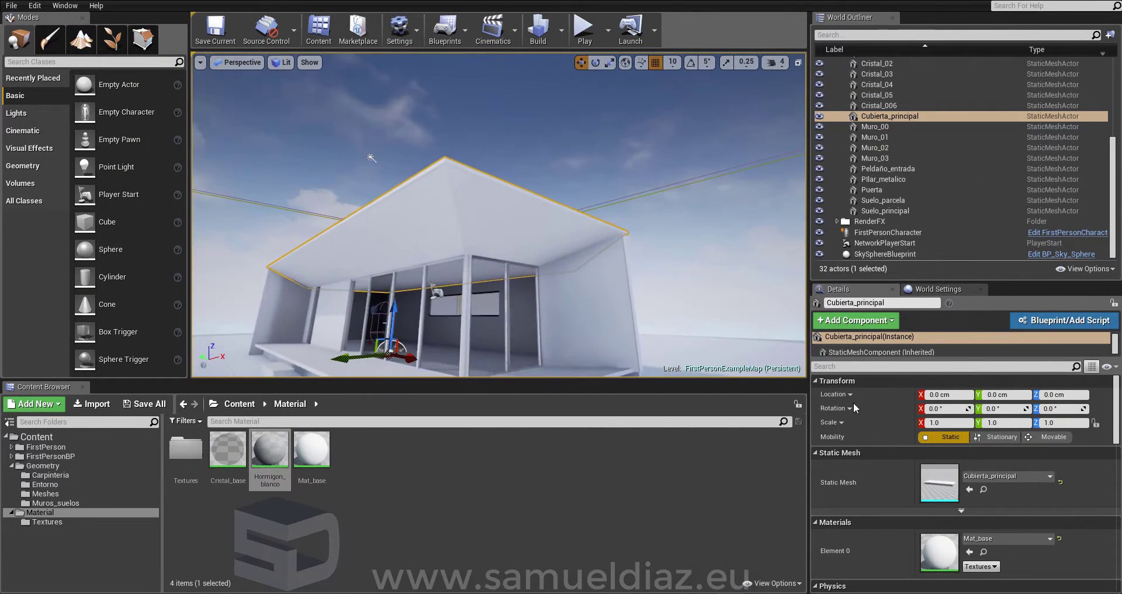
scroll(887, 392, "down", 1)
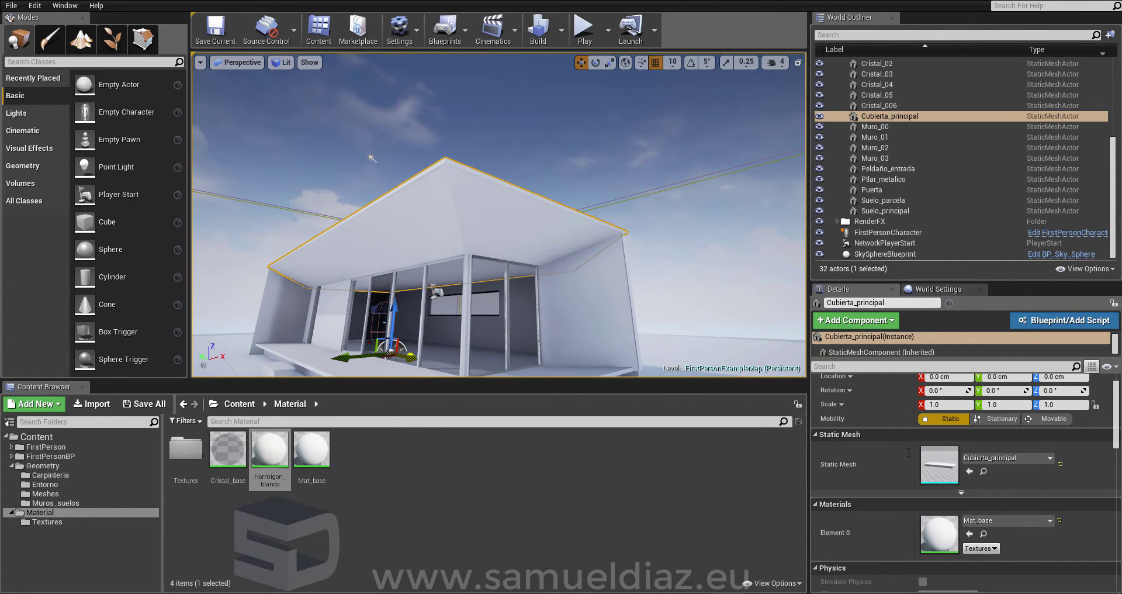
scroll(988, 521, "up", 1)
scroll(1009, 518, "down", 1)
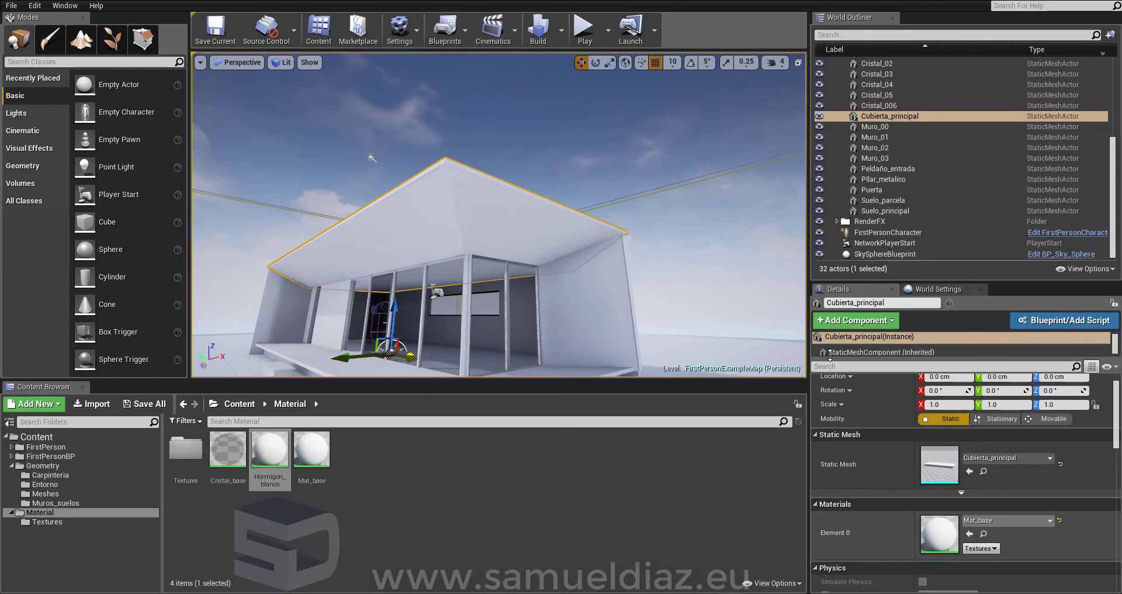
- Assign Hormigon_blanco to Cubierta_principal's Element 0 and view the concrete ceiling from below
left_click(886, 118)
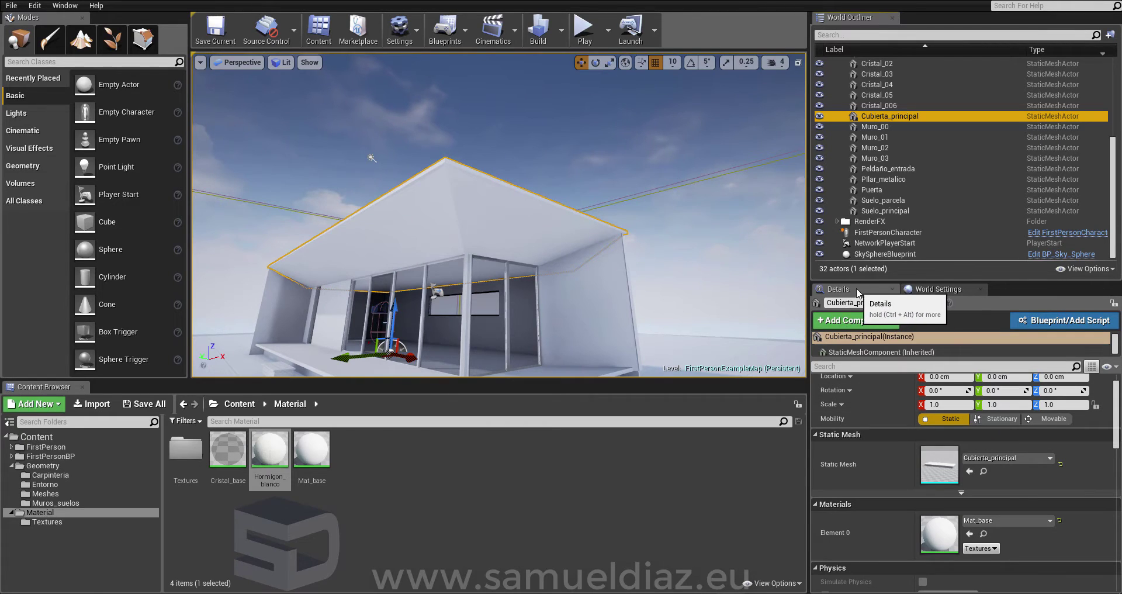
left_click(994, 520)
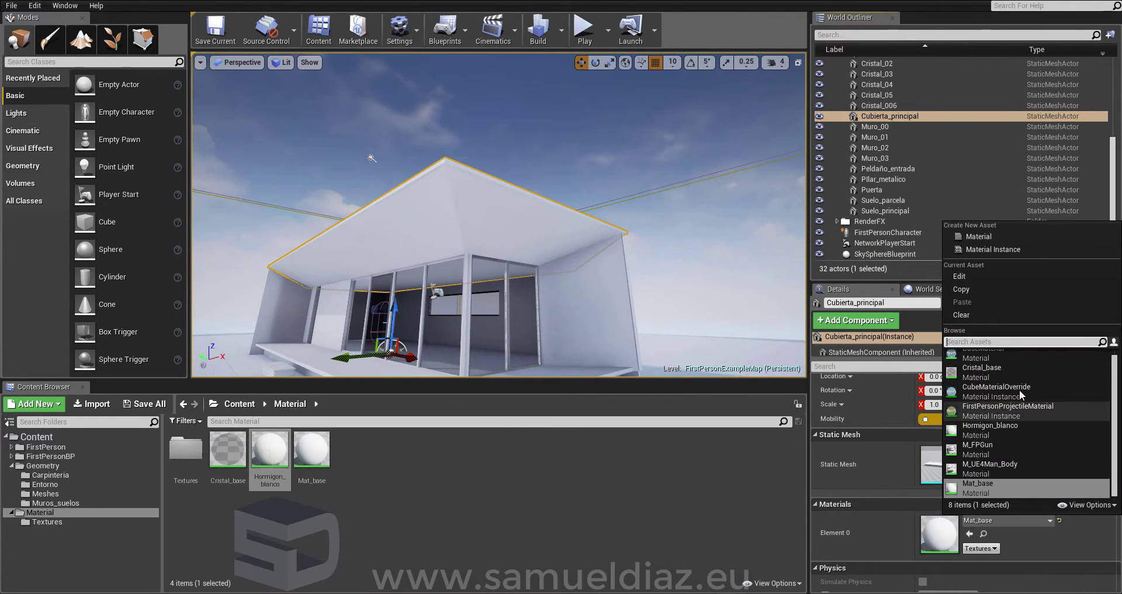
left_click(1012, 427)
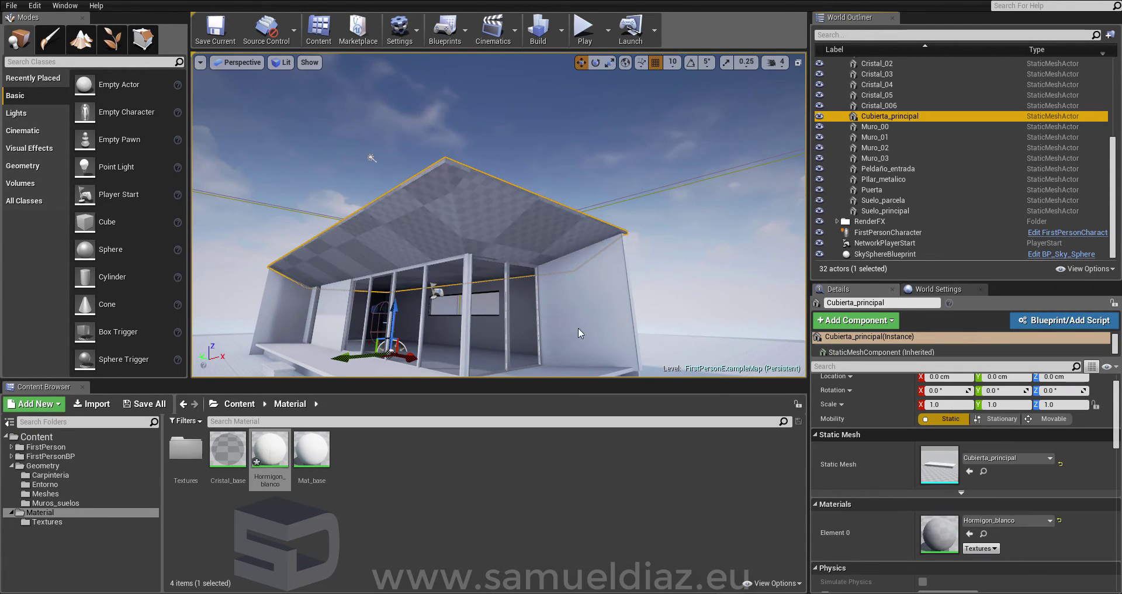
right_click_drag(577, 327, 357, 59)
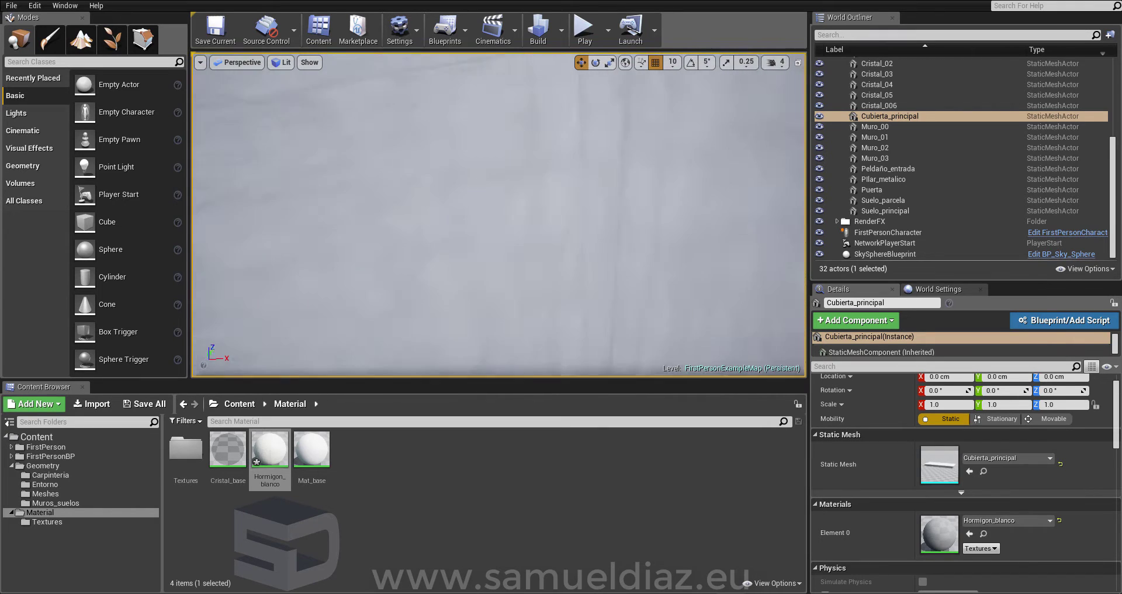
right_click_drag(442, 225, 442, 225)
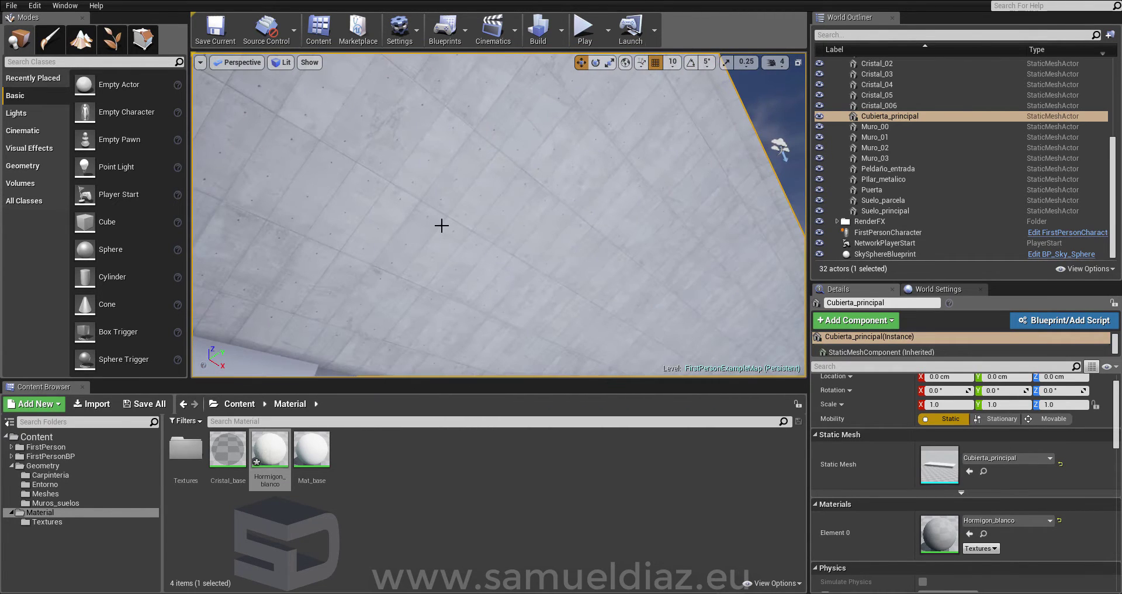
- Reopen the Hormigon_blanco material and pan its graph to make room
double_click(273, 464)
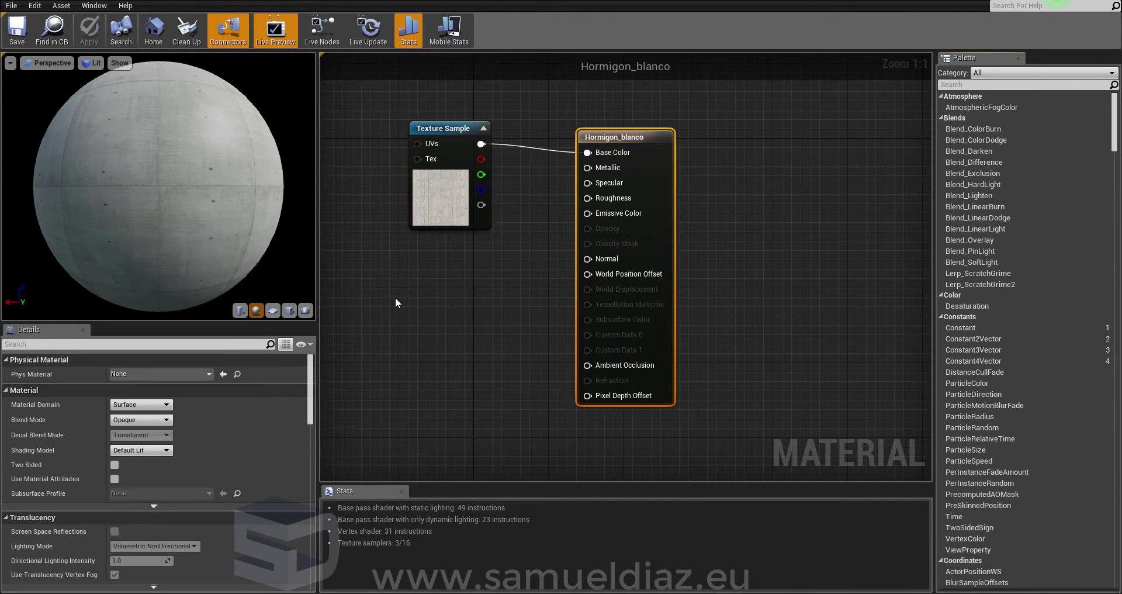
left_click(409, 275)
right_click_drag(433, 211, 558, 232)
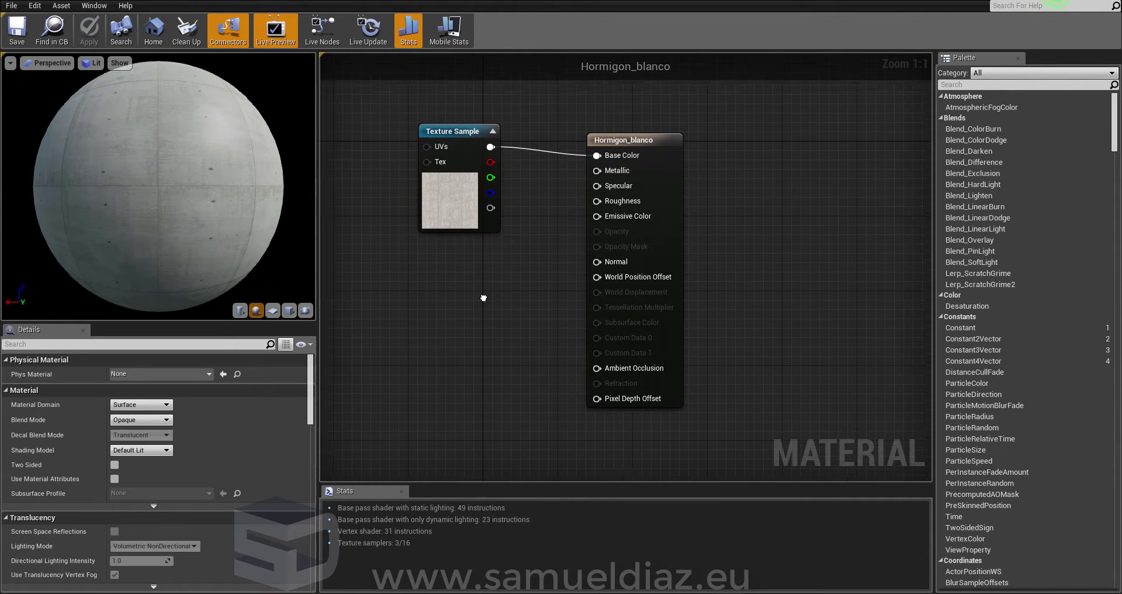
left_click_drag(167, 183, 170, 193)
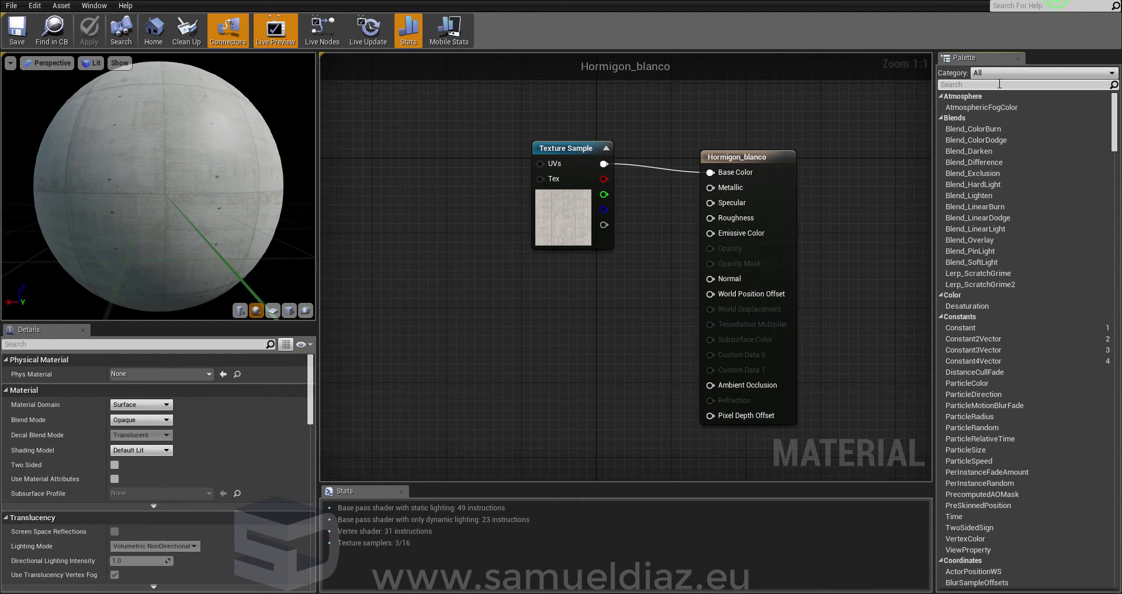
- Search the Palette for 'textureco' and add a TextureCoordinate node to the graph
type("text")
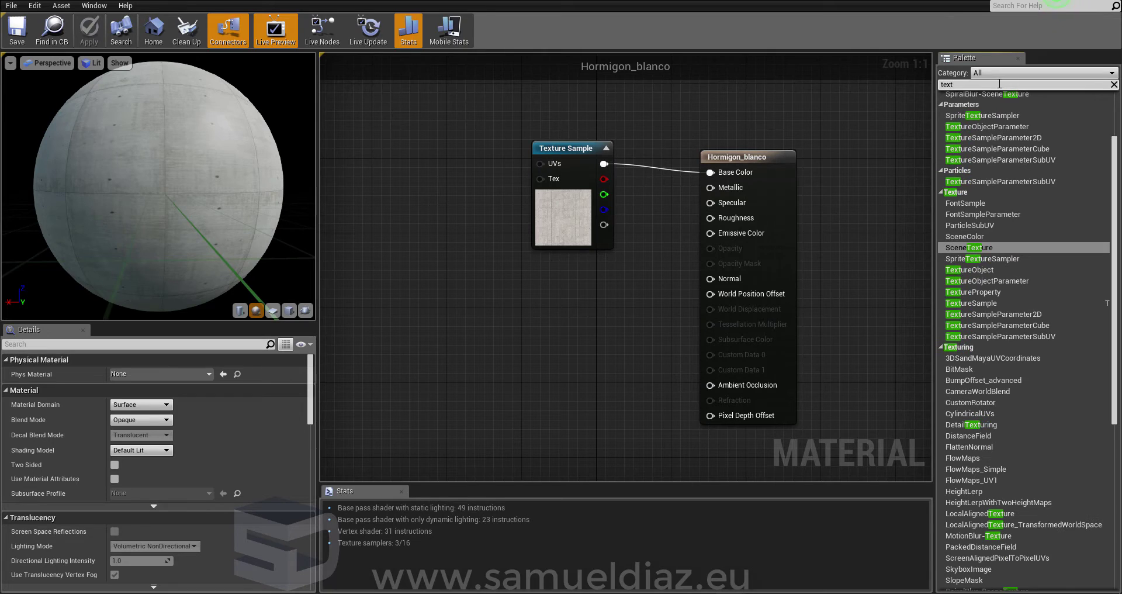
type("c")
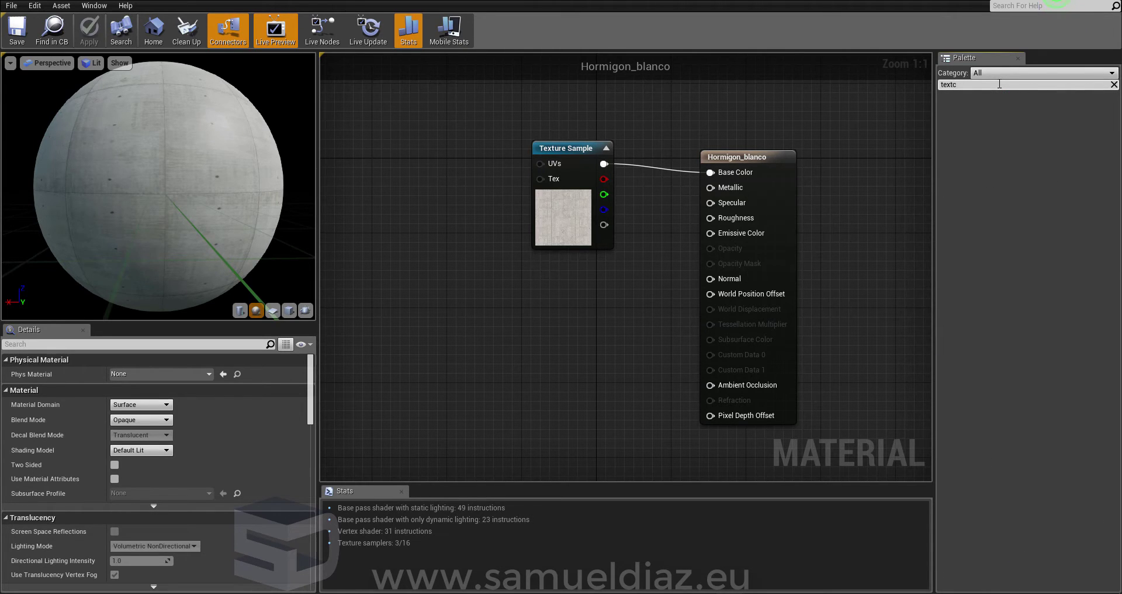
key("BackSpace")
key("BackSpace")
type("c")
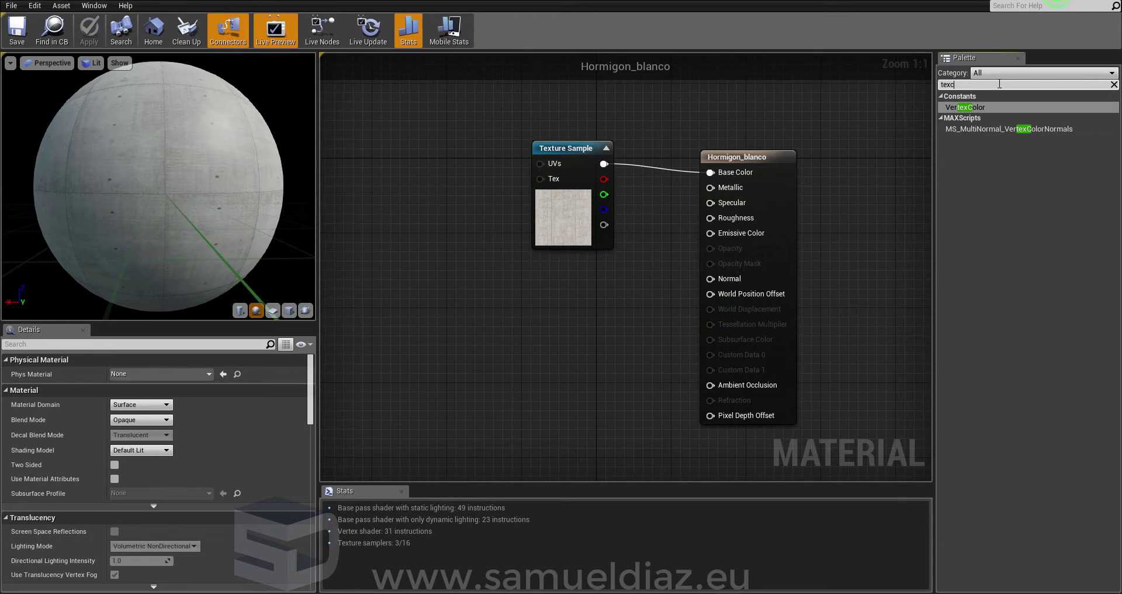
type("oor")
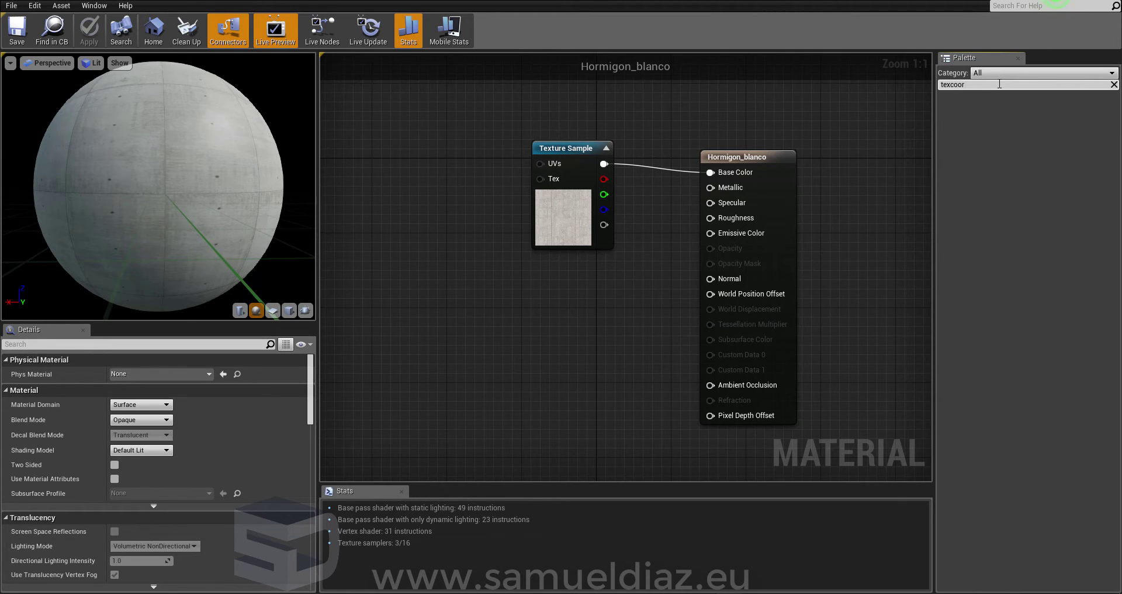
key("BackSpace")
key("BackSpace")
key("BackSpace")
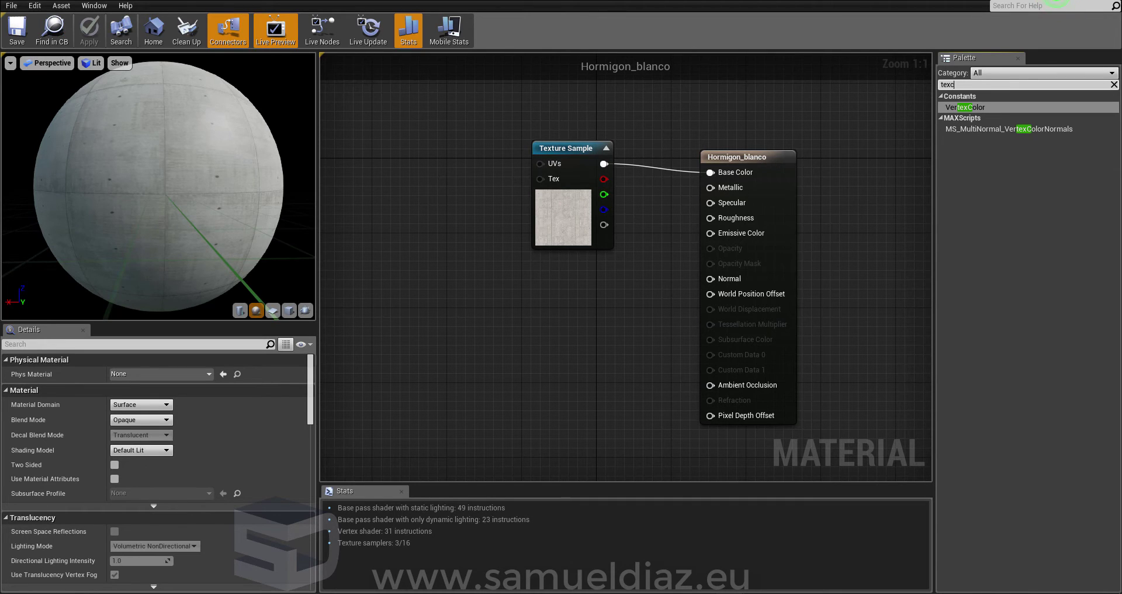
key("ctrl+a")
type("coord")
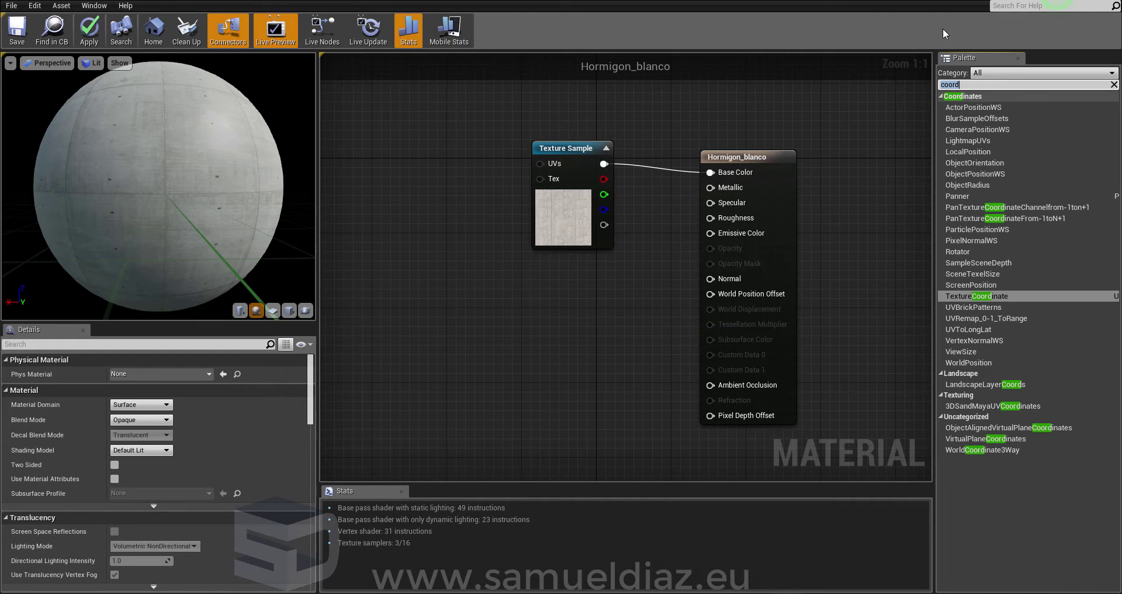
left_click(985, 83)
key("BackSpace")
key("BackSpace")
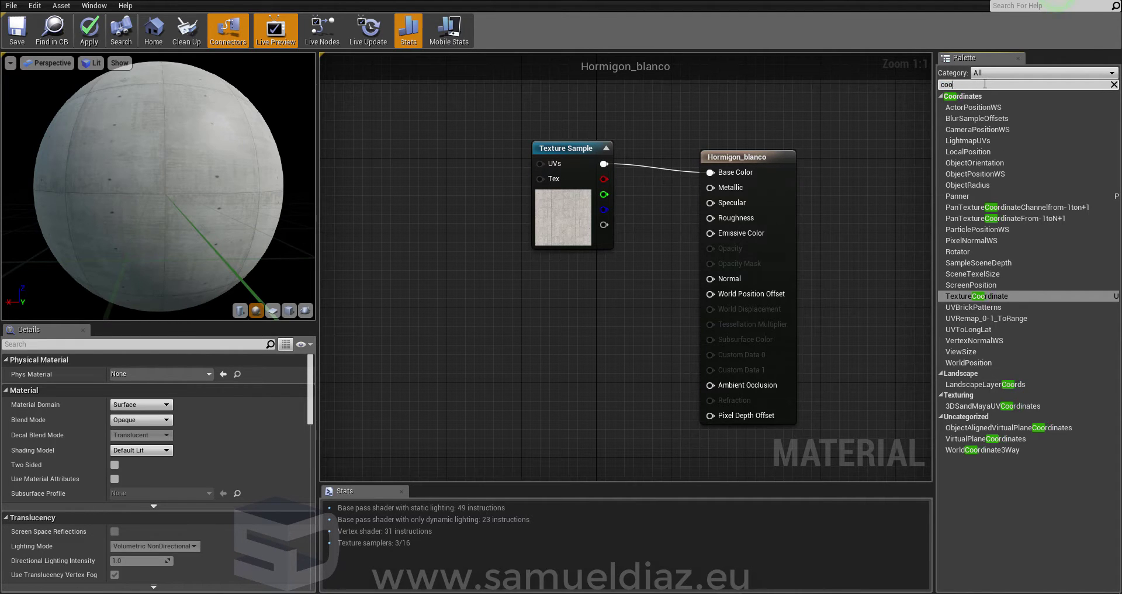
key("BackSpace")
key("BackSpace")
key("BackSpace")
type("texture")
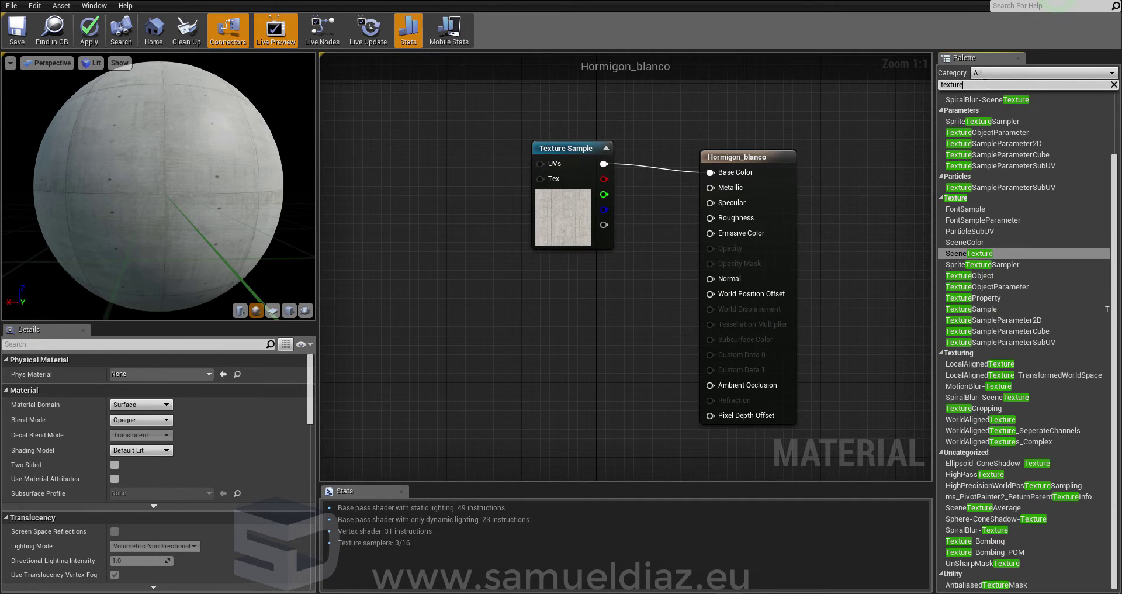
type("coo")
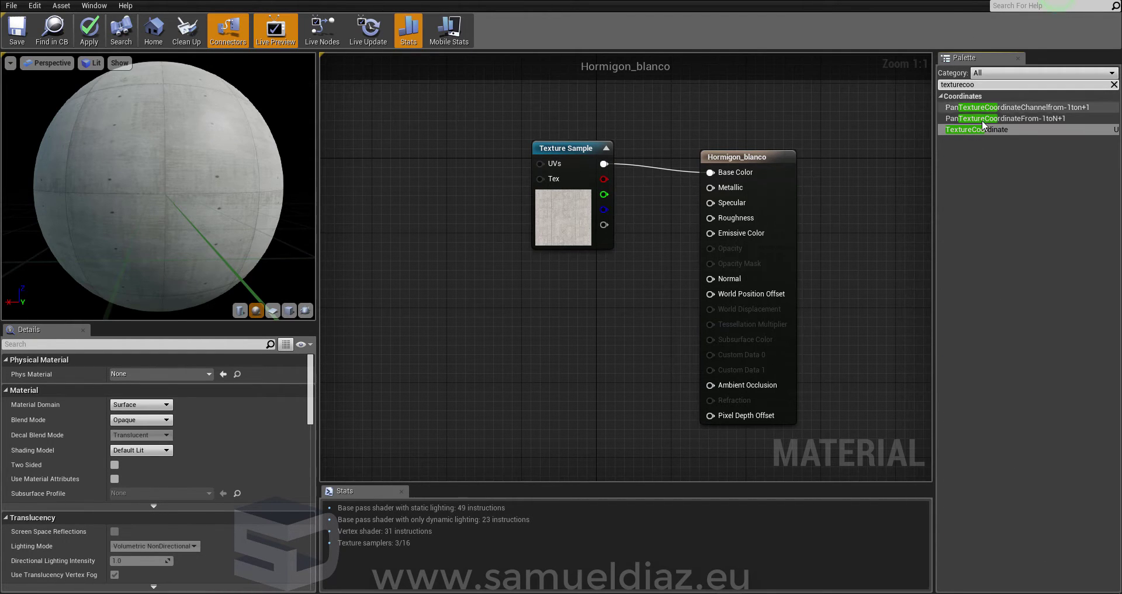
left_click(1011, 131)
mouse_move(1012, 130)
left_mouse_down()
mouse_move(424, 194)
mouse_move(361, 250)
left_mouse_up()
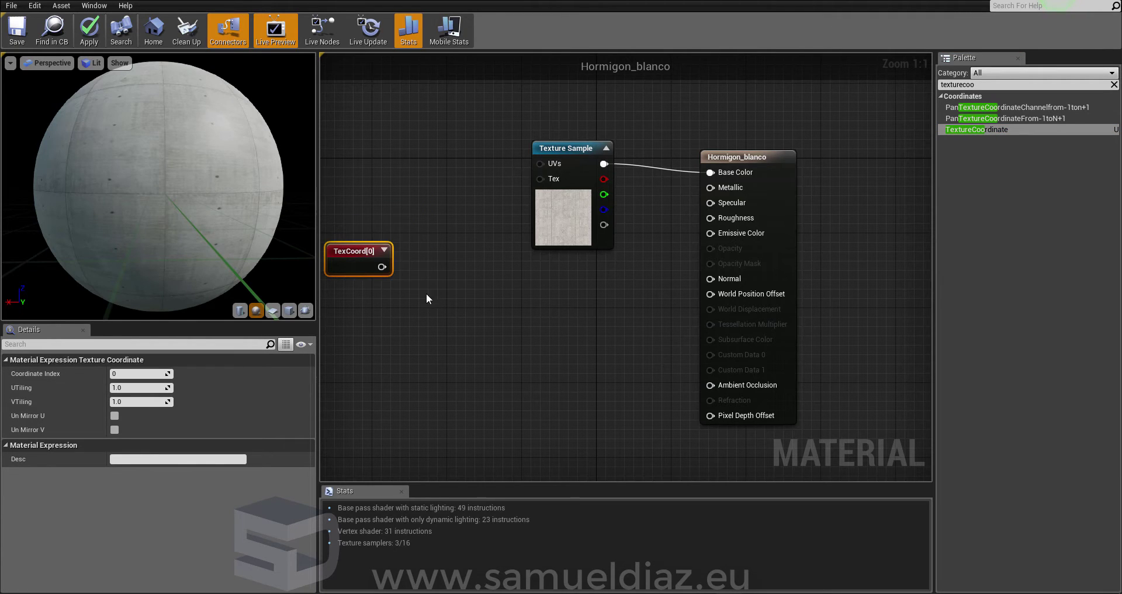
- Position the TexCoord[0] node, wire it to the Texture Sample's UVs and select it
right_click_drag(482, 253, 529, 264)
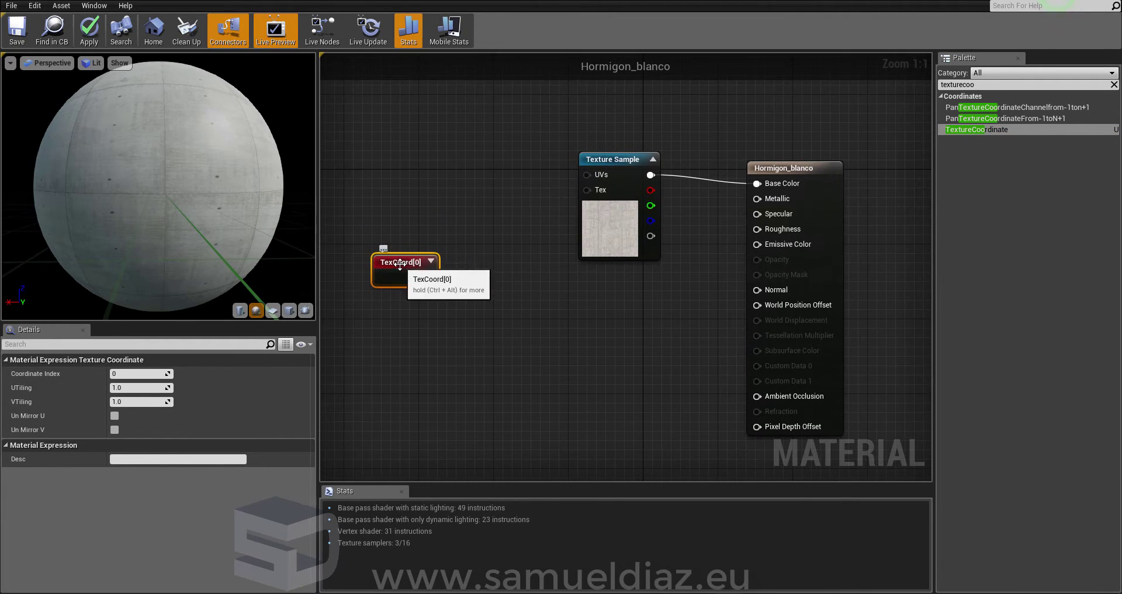
left_click_drag(409, 260, 400, 290)
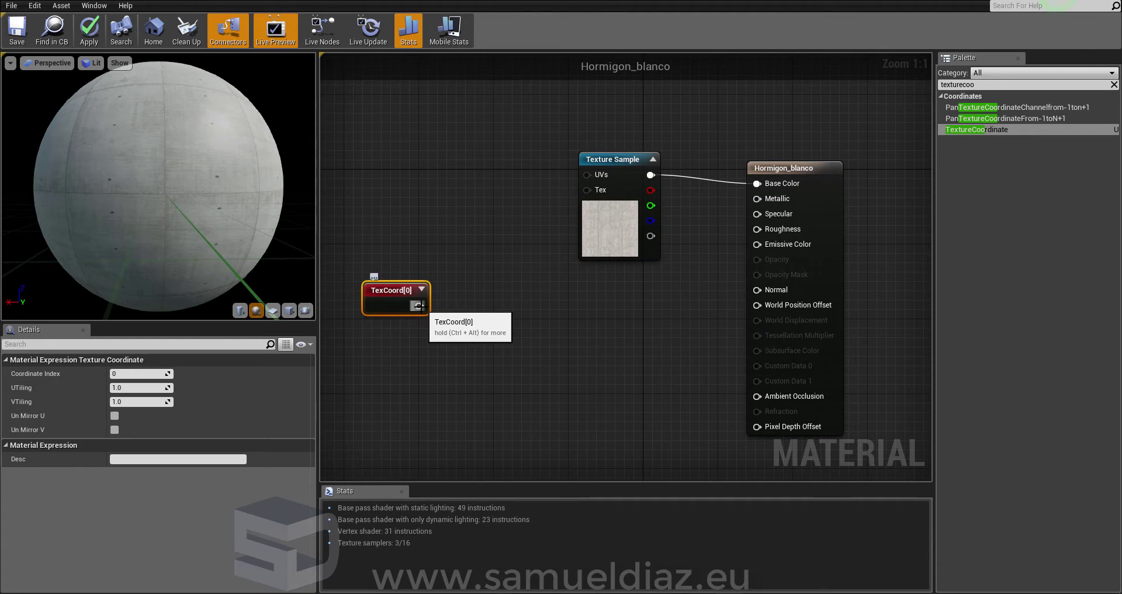
mouse_move(418, 305)
left_mouse_down()
mouse_move(432, 313)
mouse_move(591, 174)
left_mouse_up()
left_click(464, 275)
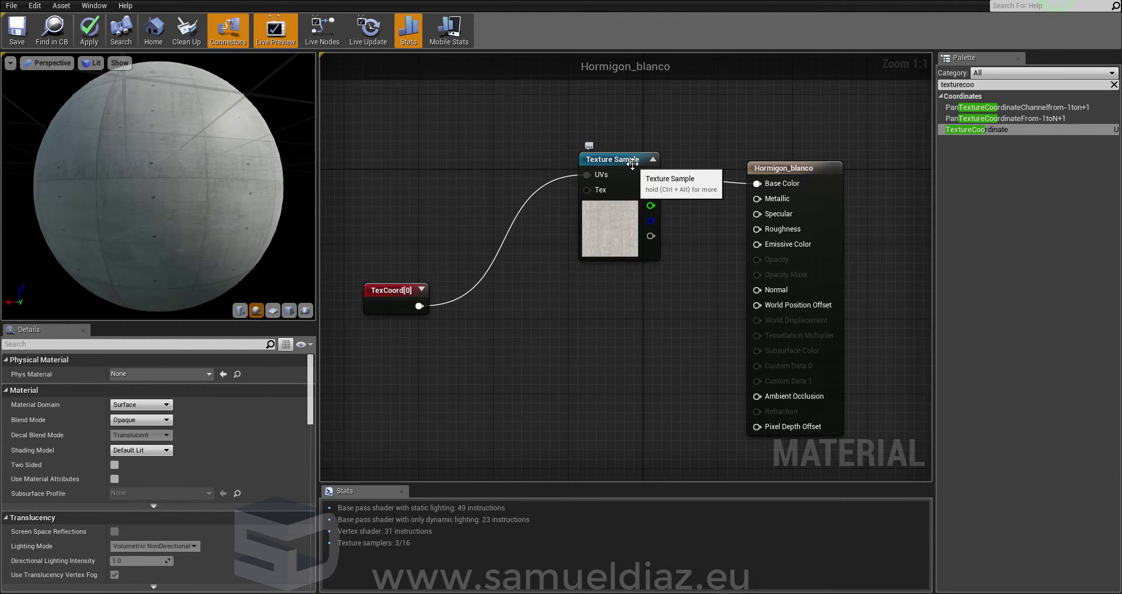
scroll(633, 163, "down", 1)
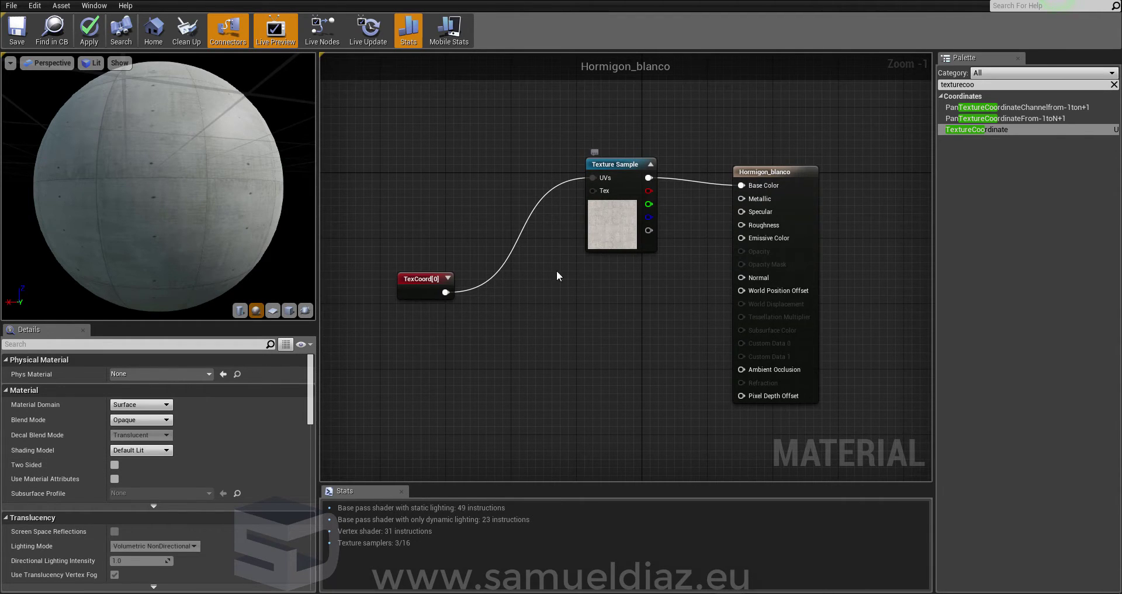
left_click(437, 281)
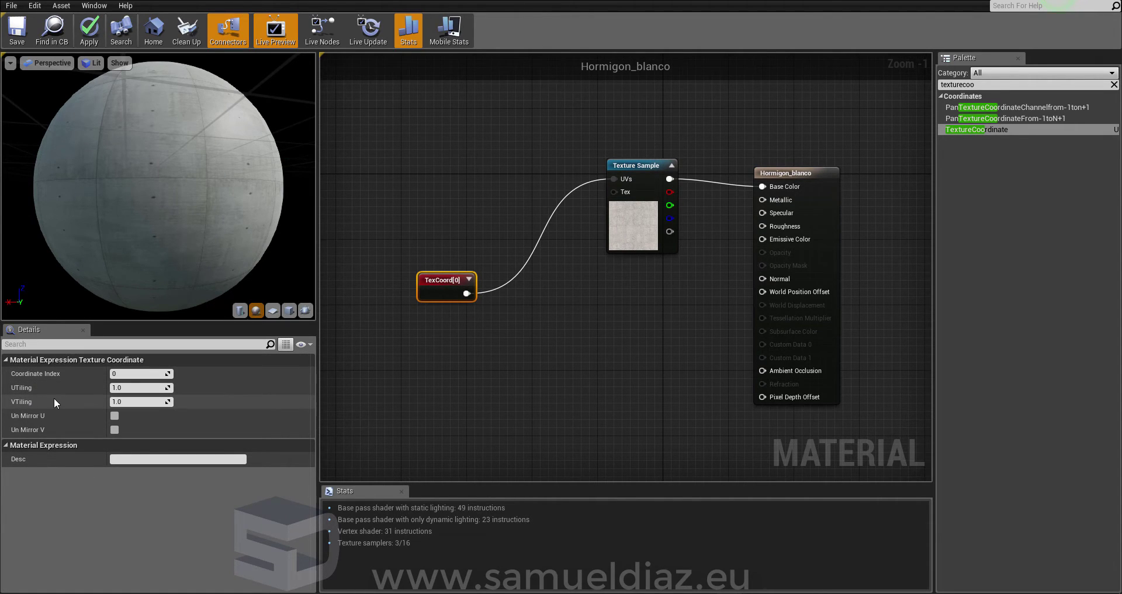
- Set the TexCoord UTiling and VTiling to 2.0 and check the preview sphere
left_click(114, 415)
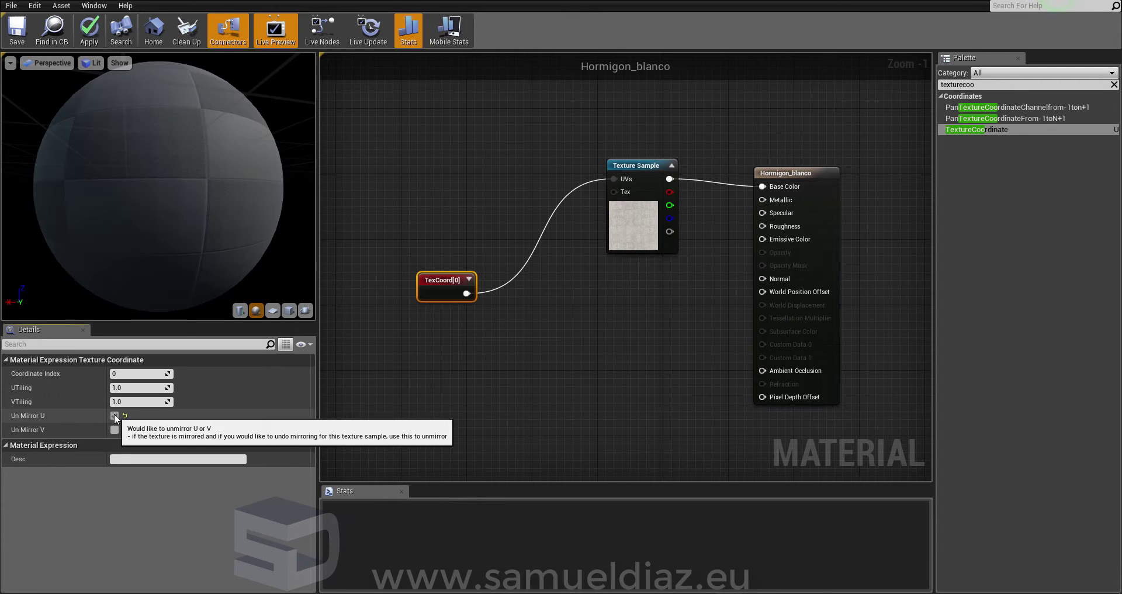
left_click(115, 416)
left_click(140, 388)
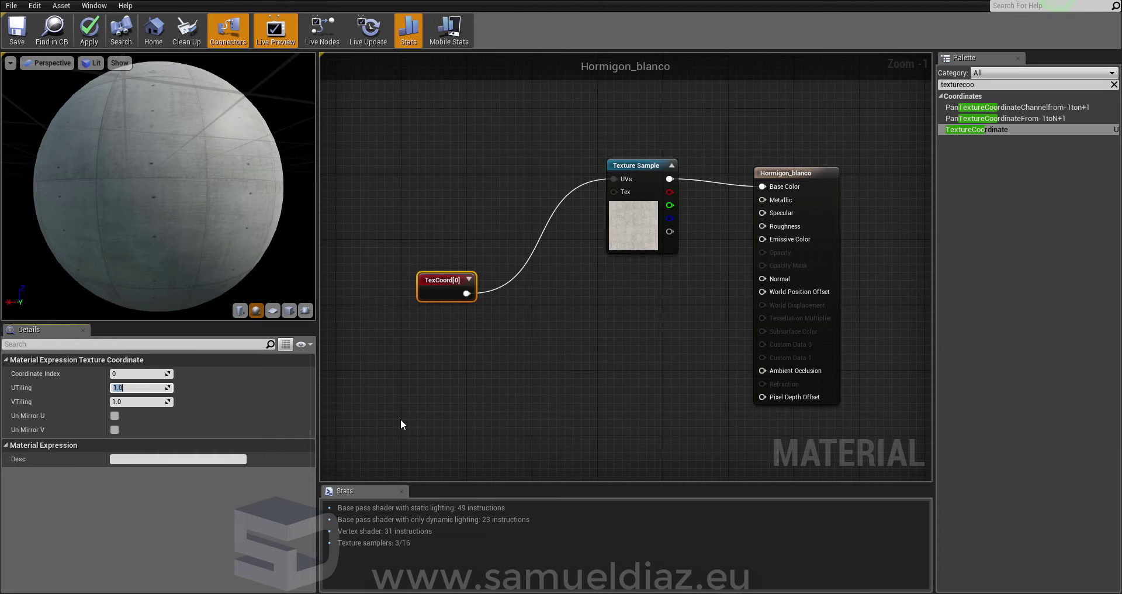
type("2")
key("Tab")
type("2")
key("Return")
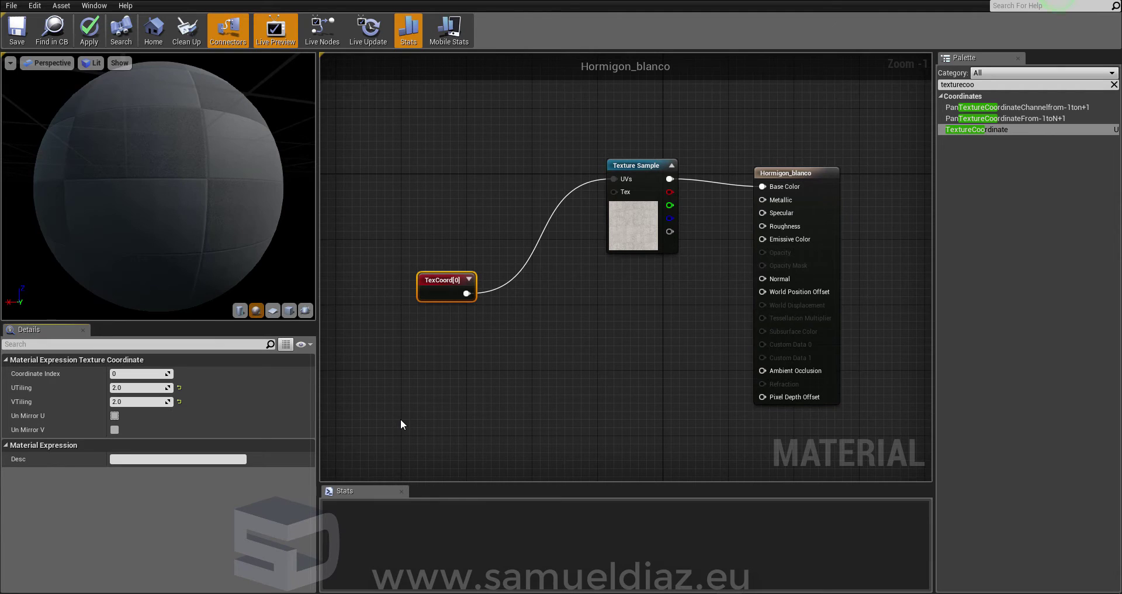
left_click_drag(189, 277, 190, 278)
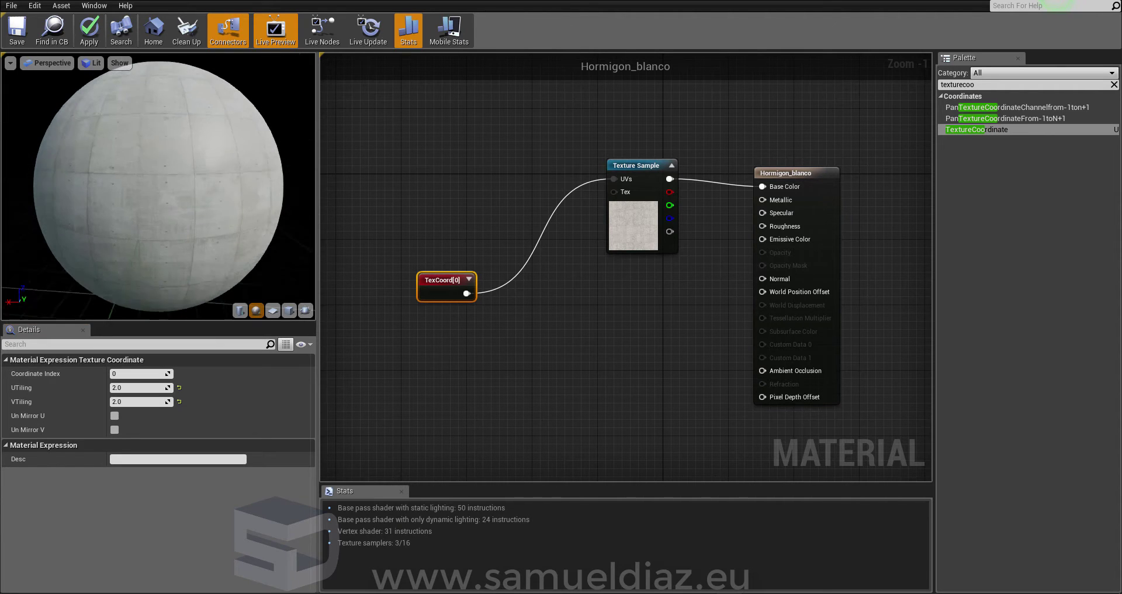
- Change UTiling and VTiling to 0.2 and apply the material
left_click(144, 388)
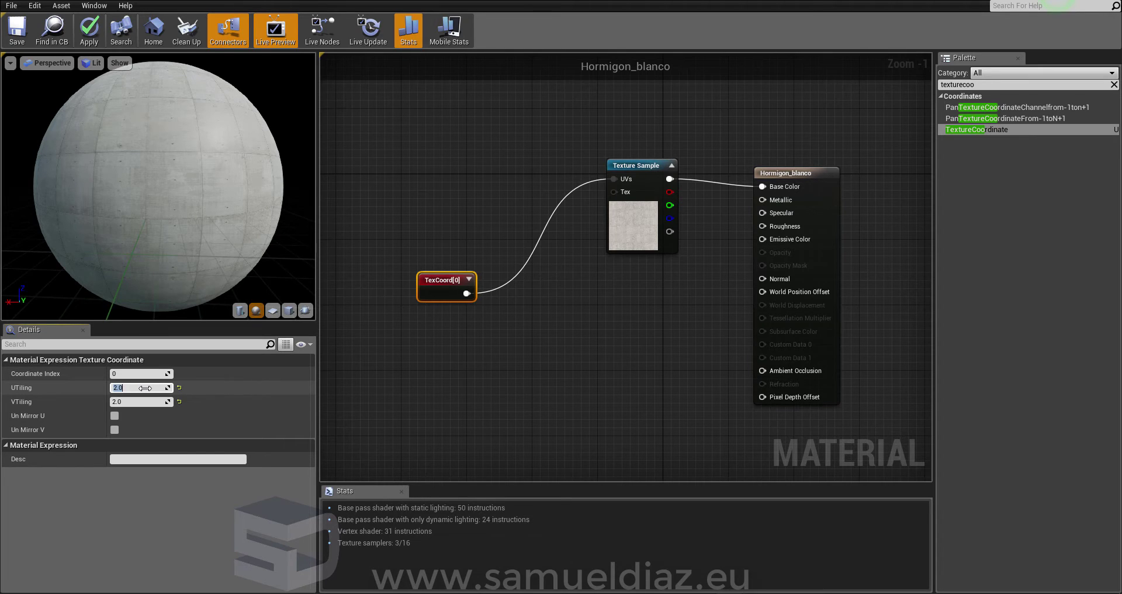
type(".2")
key("Tab")
type(".2")
type(".2")
key("Return")
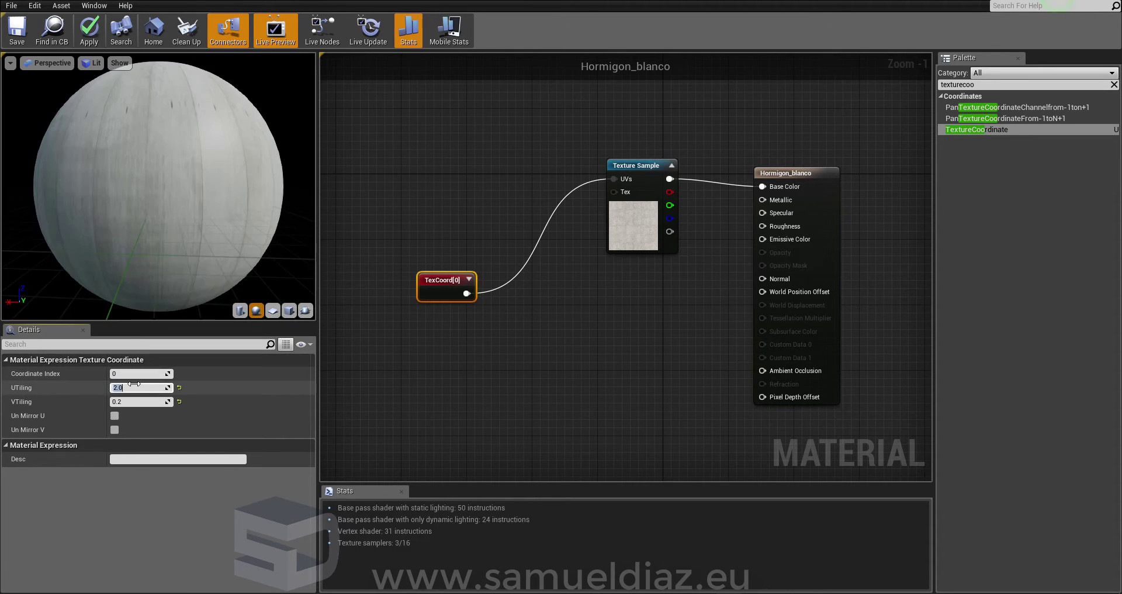
type(".2")
key("Tab")
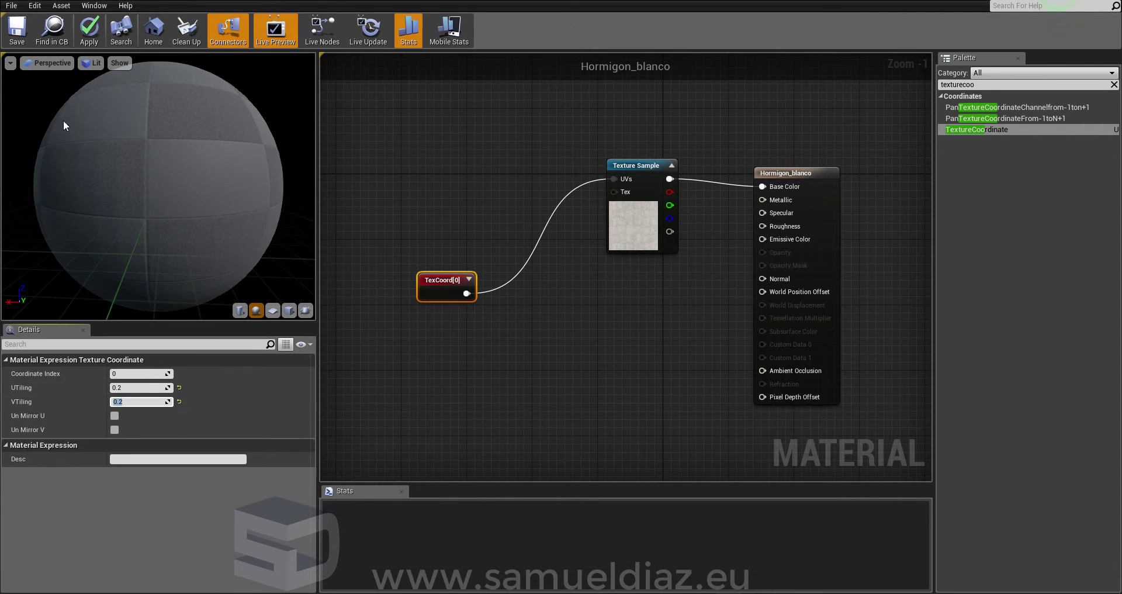
left_click(89, 36)
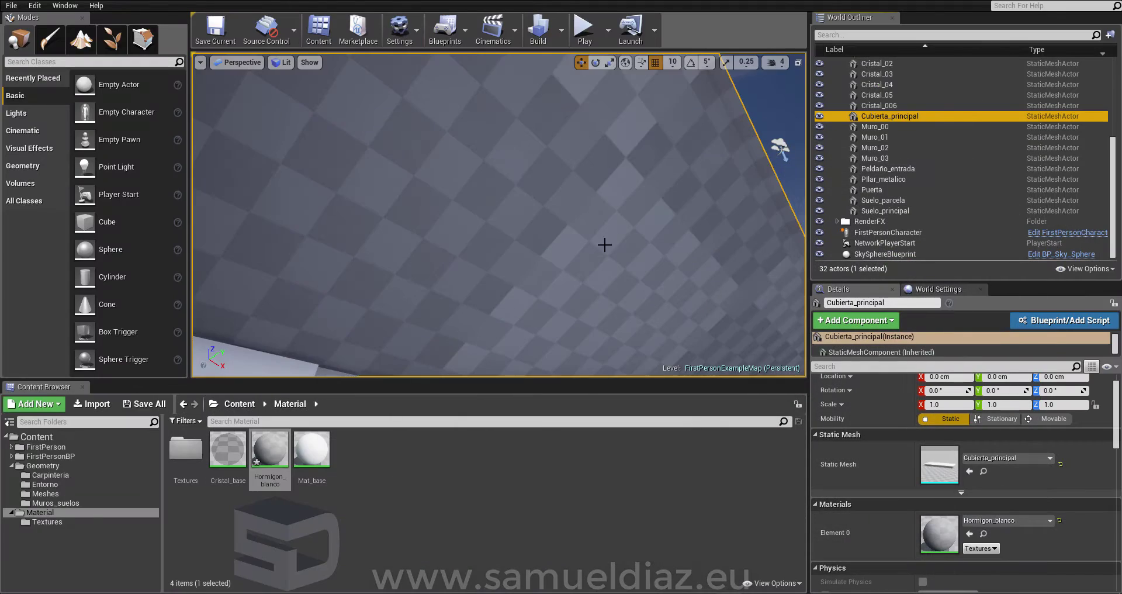
- Fly up to view the concrete ceiling over the glass panels, then reopen Hormigon_blanco
right_click_drag(601, 243, 581, 220)
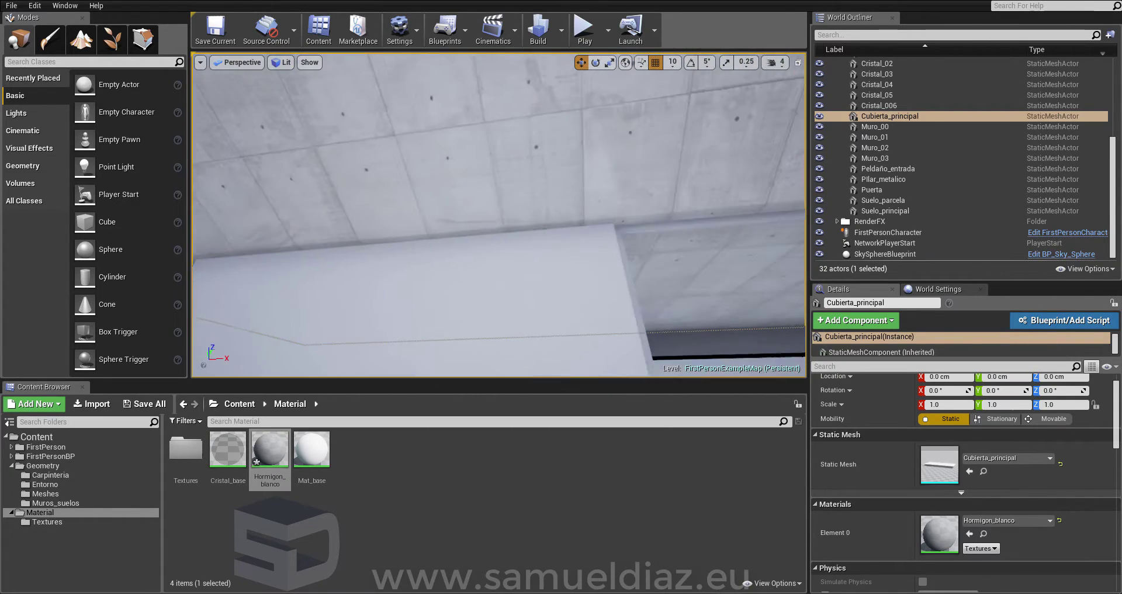
right_click_drag(322, 338, 322, 338)
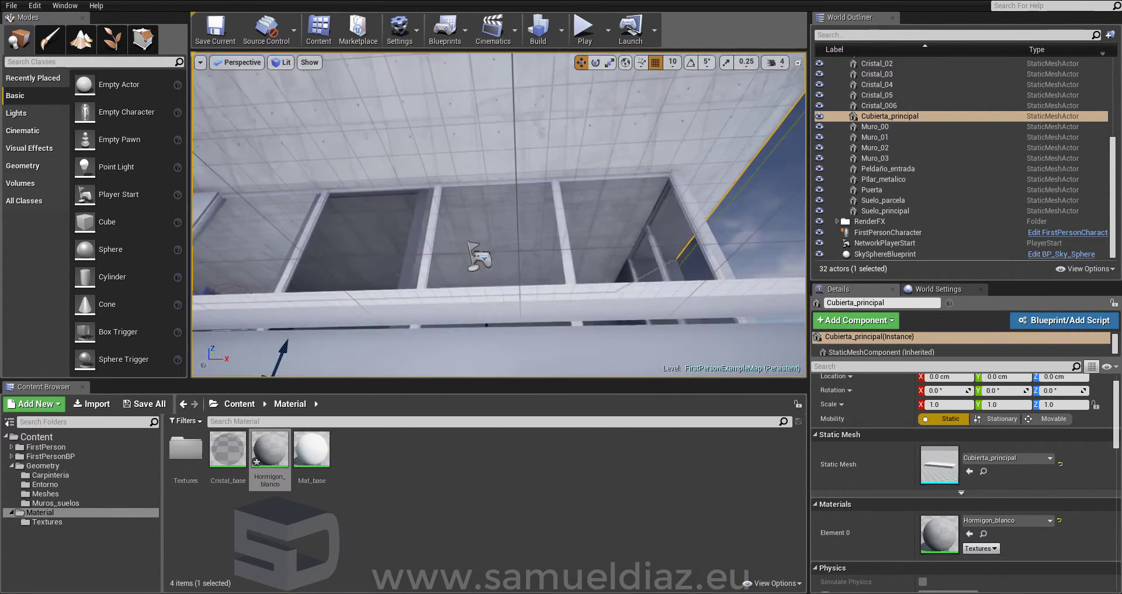
double_click(280, 440)
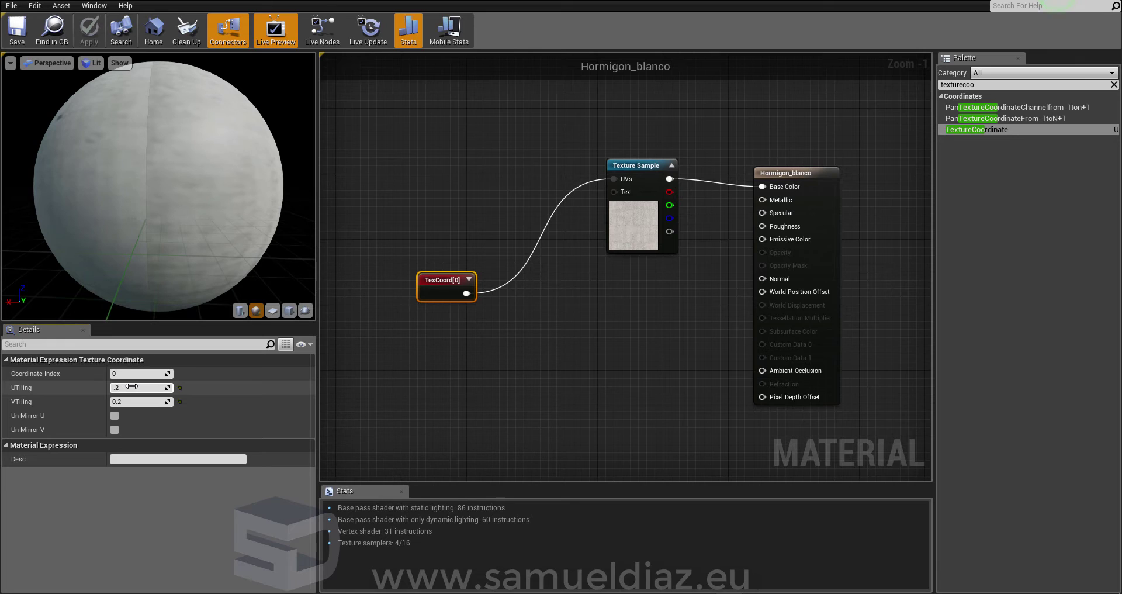
- Commit 0.1 for both UTiling and VTiling and apply the material
key("Tab")
key("Tab")
key("Tab")
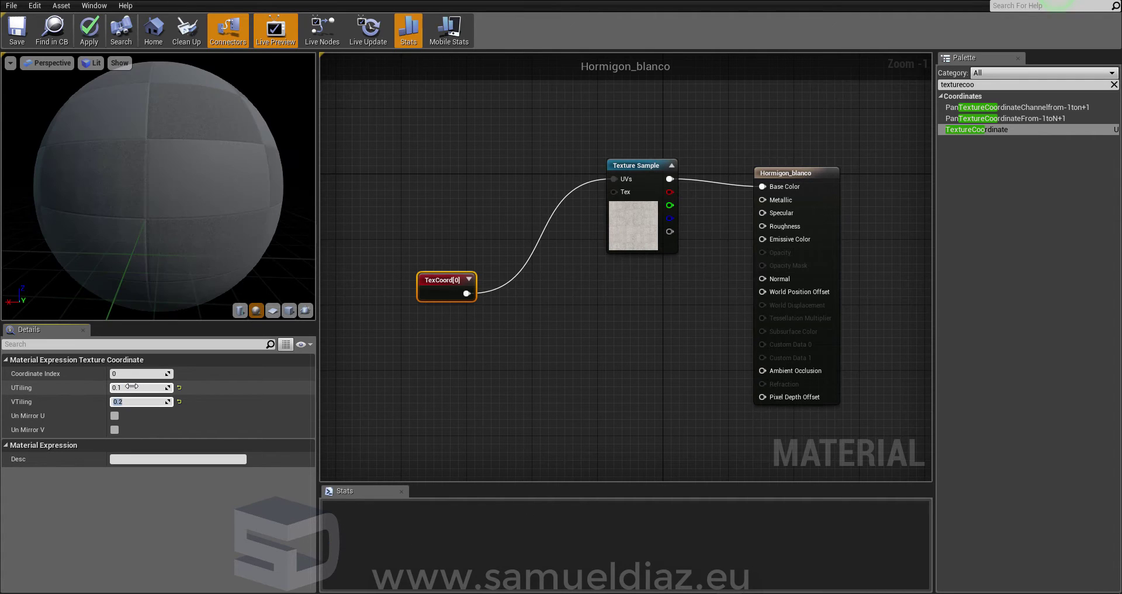
type(".1")
type("0.1")
key("Return")
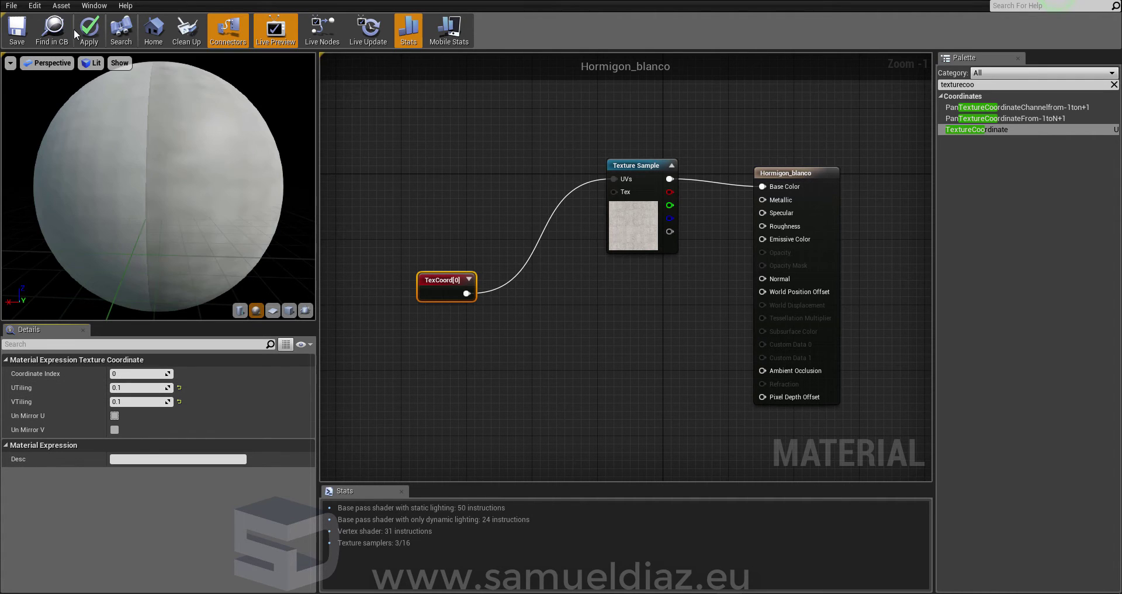
left_click(89, 35)
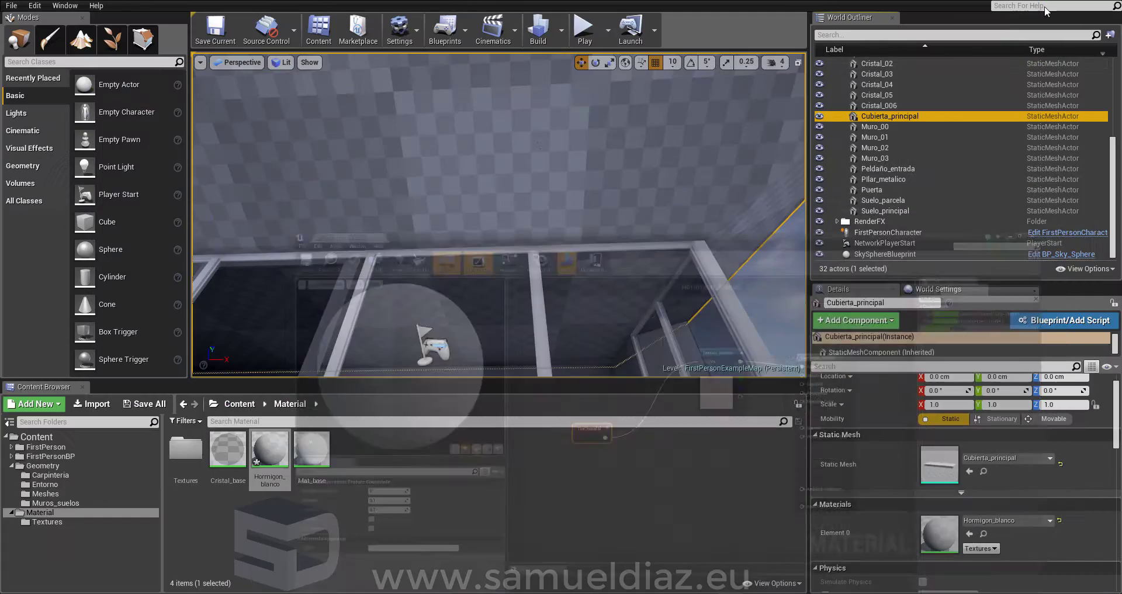
- View the 0.1-tiled roof slab, its corner and glazed facade, then reopen Hormigon_blanco
right_click_drag(498, 215, 499, 215)
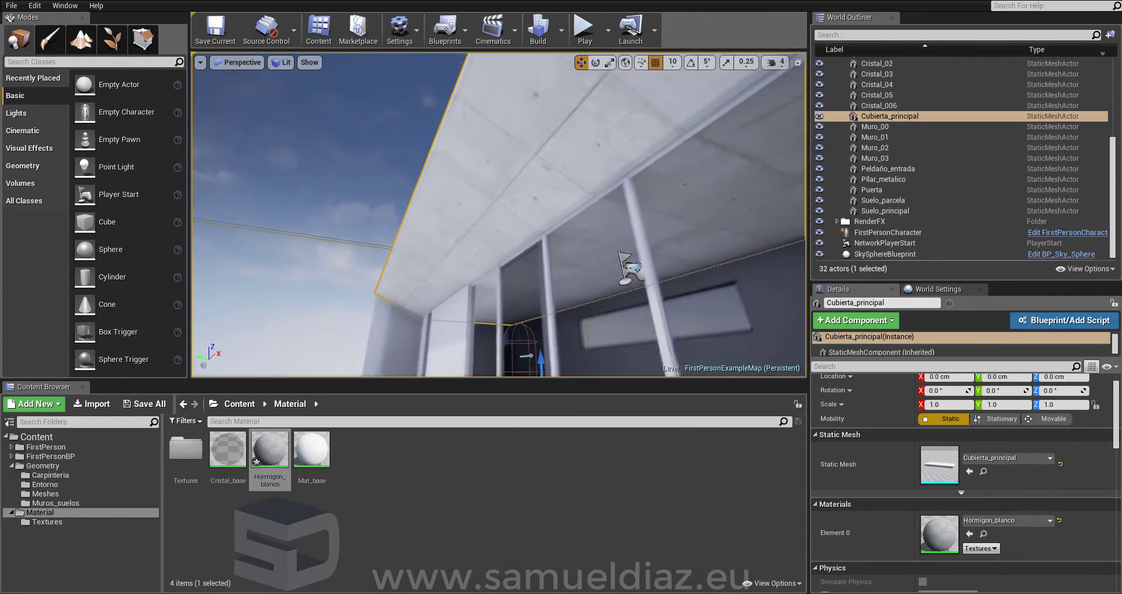
right_click_drag(487, 358, 479, 316)
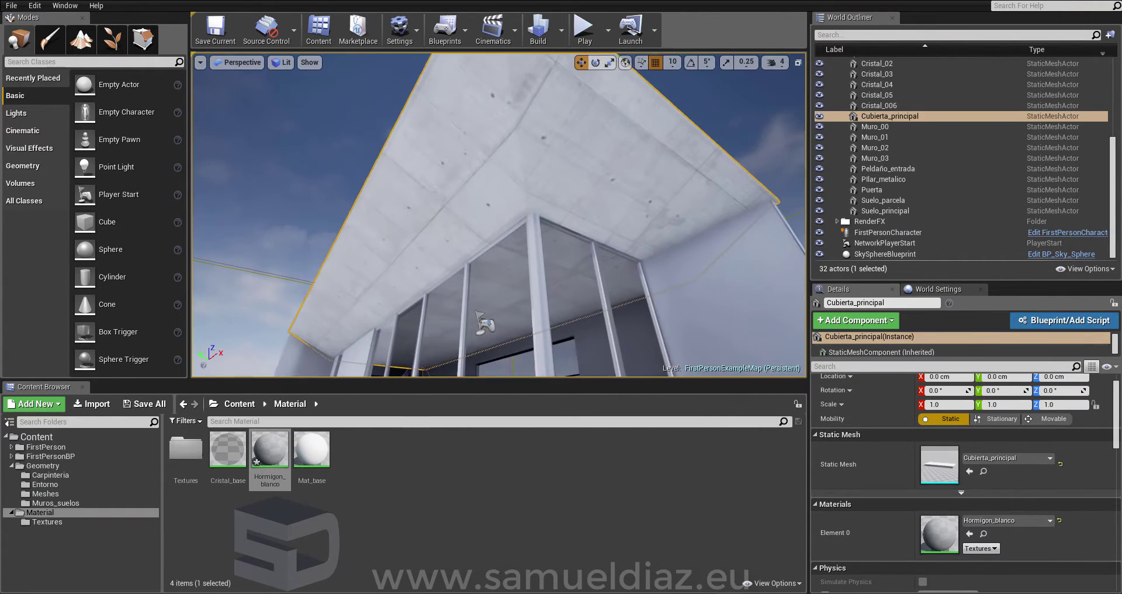
mouse_move(498, 215)
right_mouse_down()
mouse_move(526, 215)
mouse_move(498, 215)
right_mouse_up()
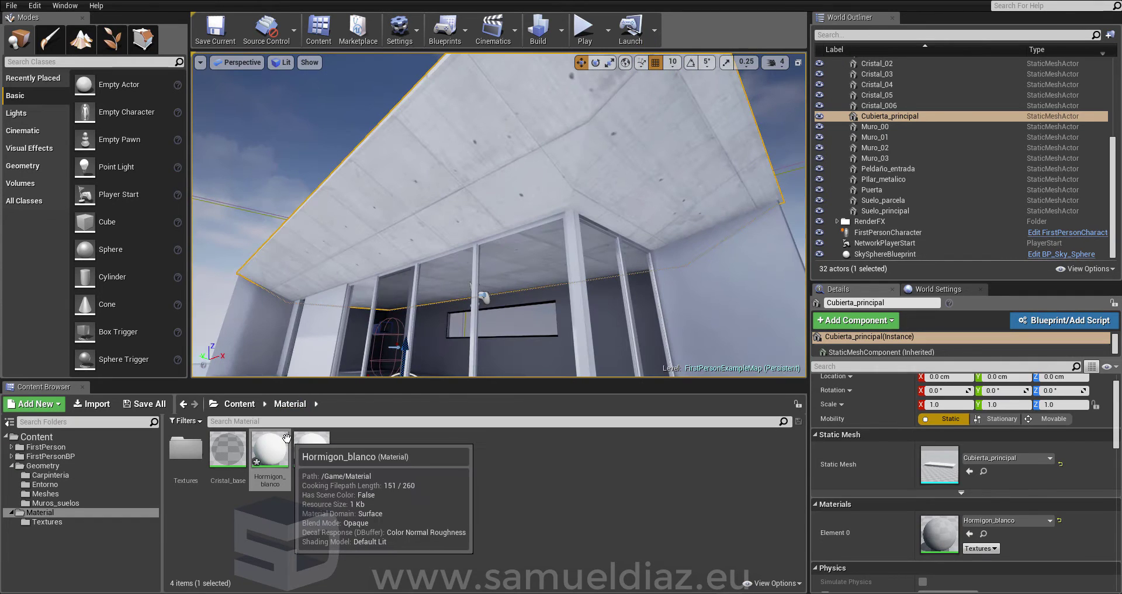
double_click(263, 446)
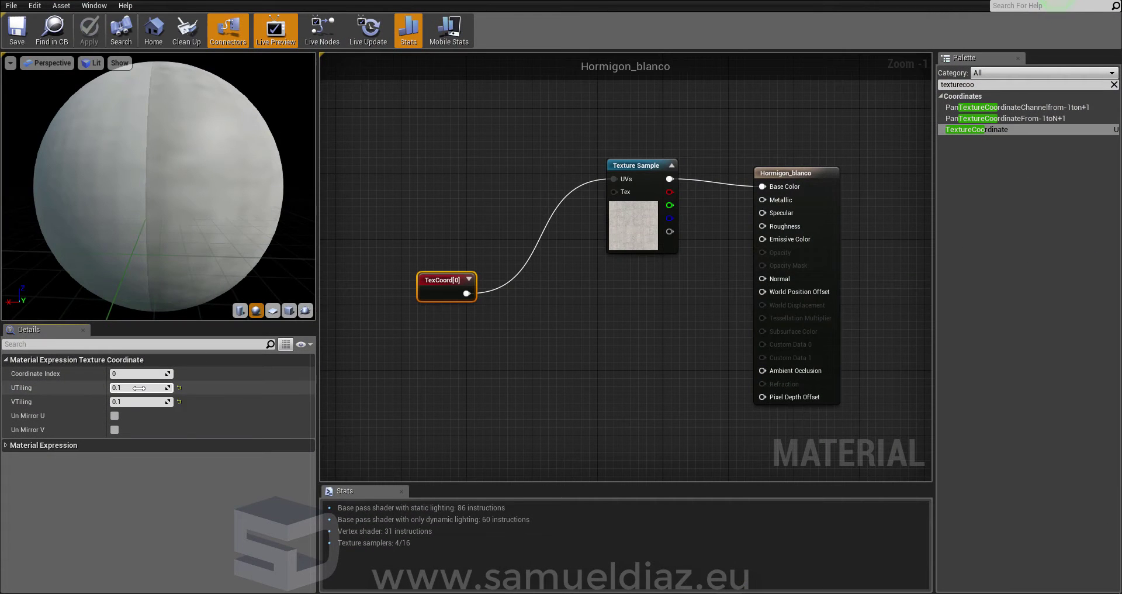
- Enter 0.2 for UTiling and VTiling and apply the material
key("Tab")
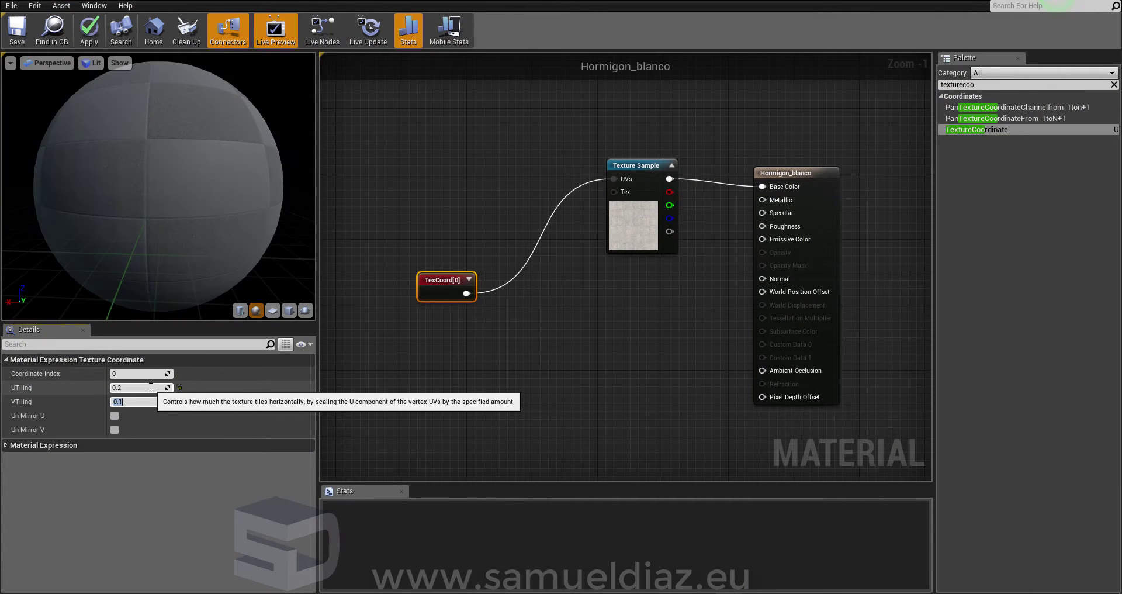
type("0.2")
key("Return")
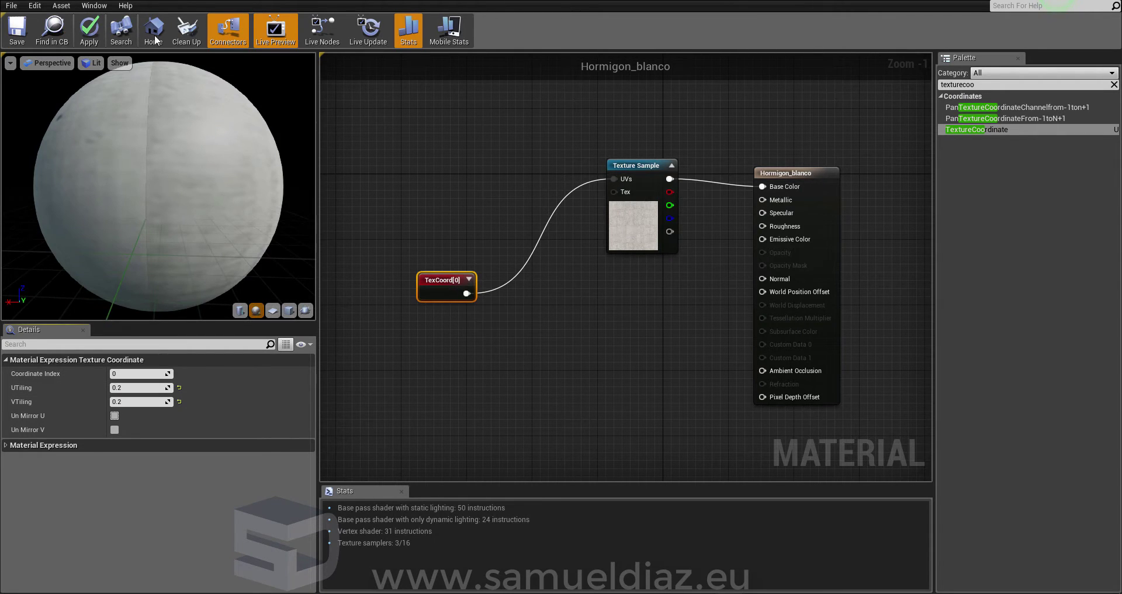
left_click(96, 39)
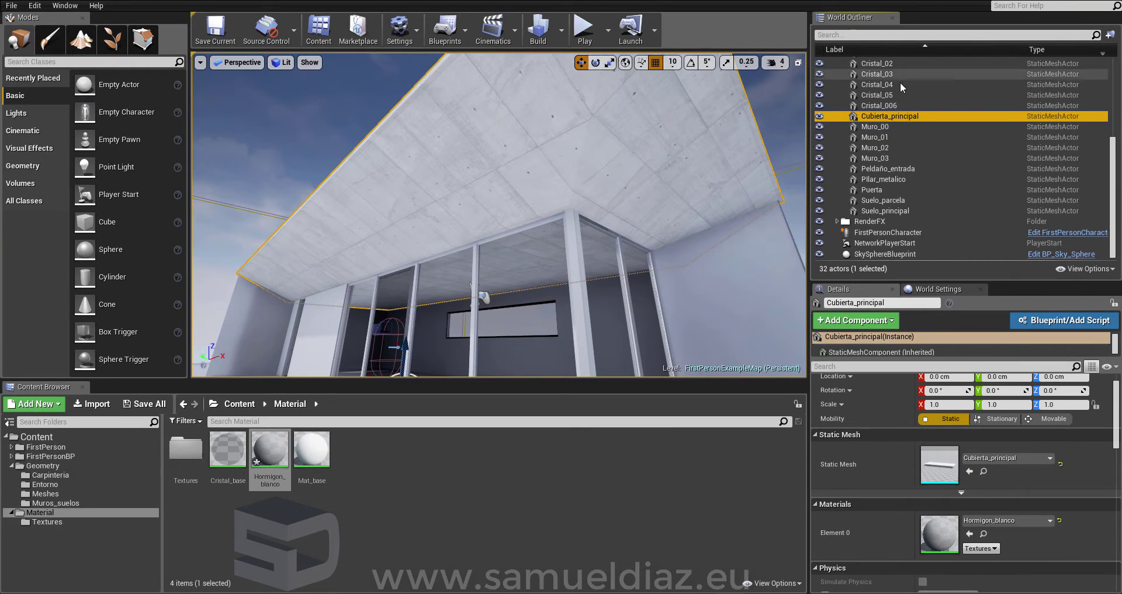
- Reopen and save the Hormigon_blanco material asset
double_click(266, 451)
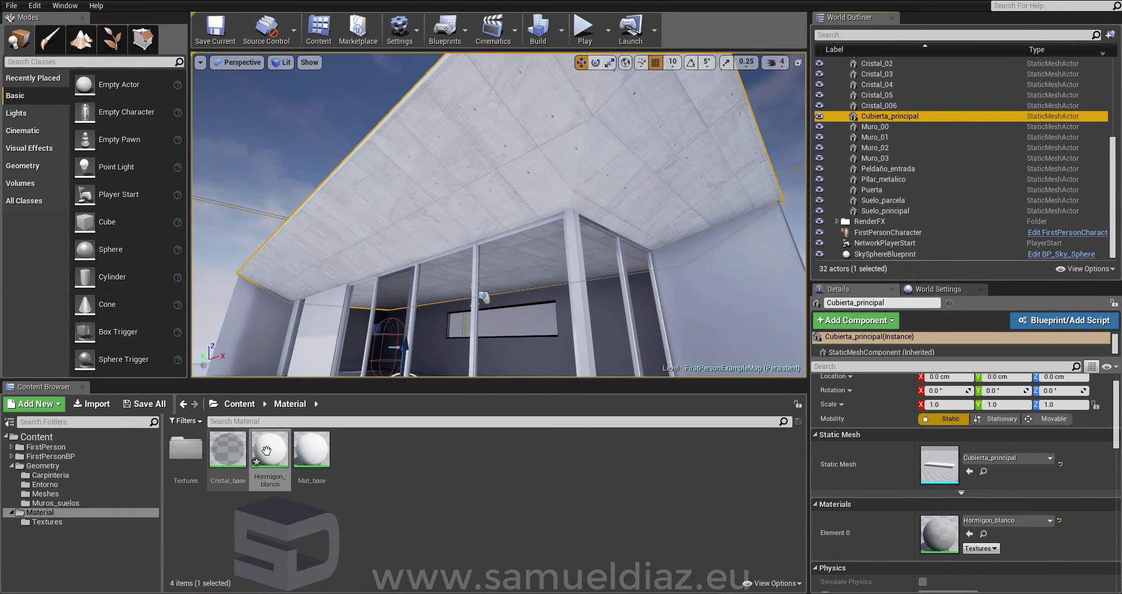
left_click(9, 44)
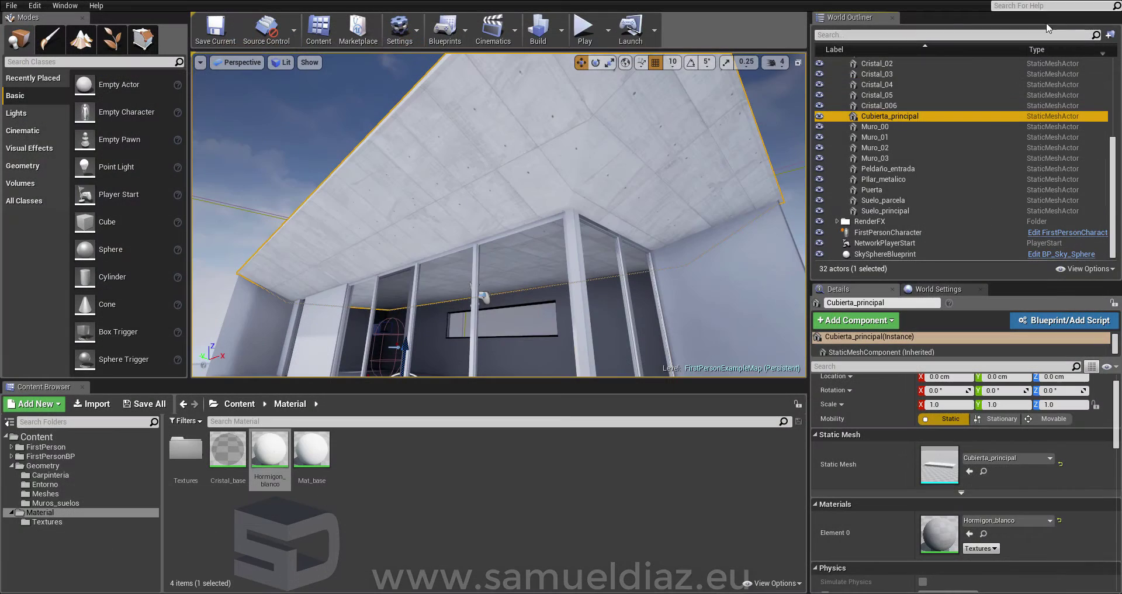
right_click_drag(576, 165, 576, 165)
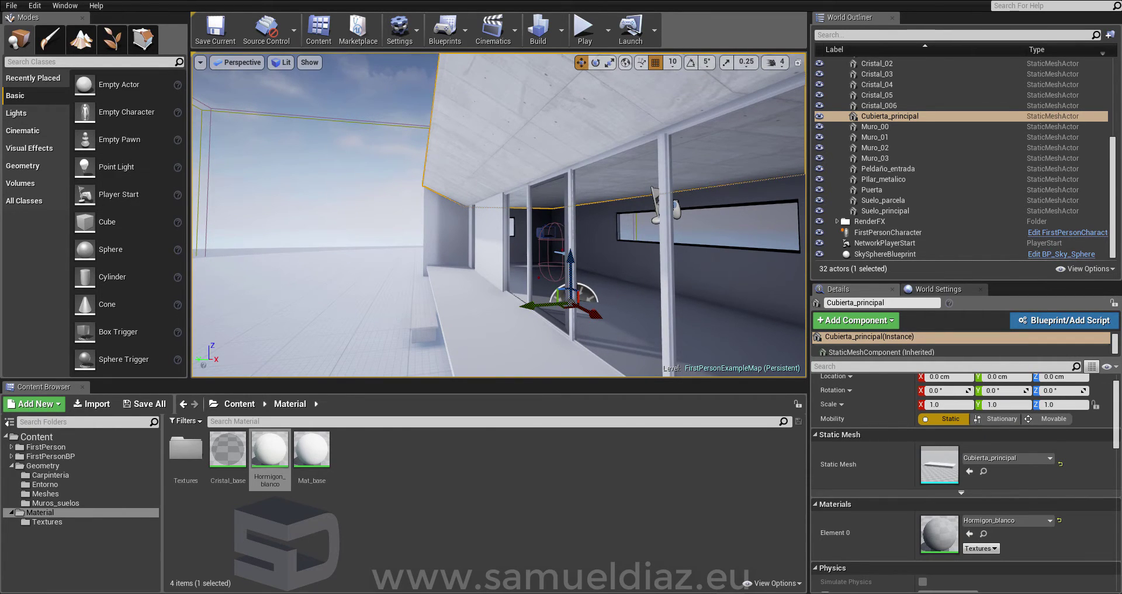
- Inspect the 0.2-tiled concrete ceiling under the roof slab, then reopen Hormigon_blanco
right_click_drag(406, 178, 406, 178)
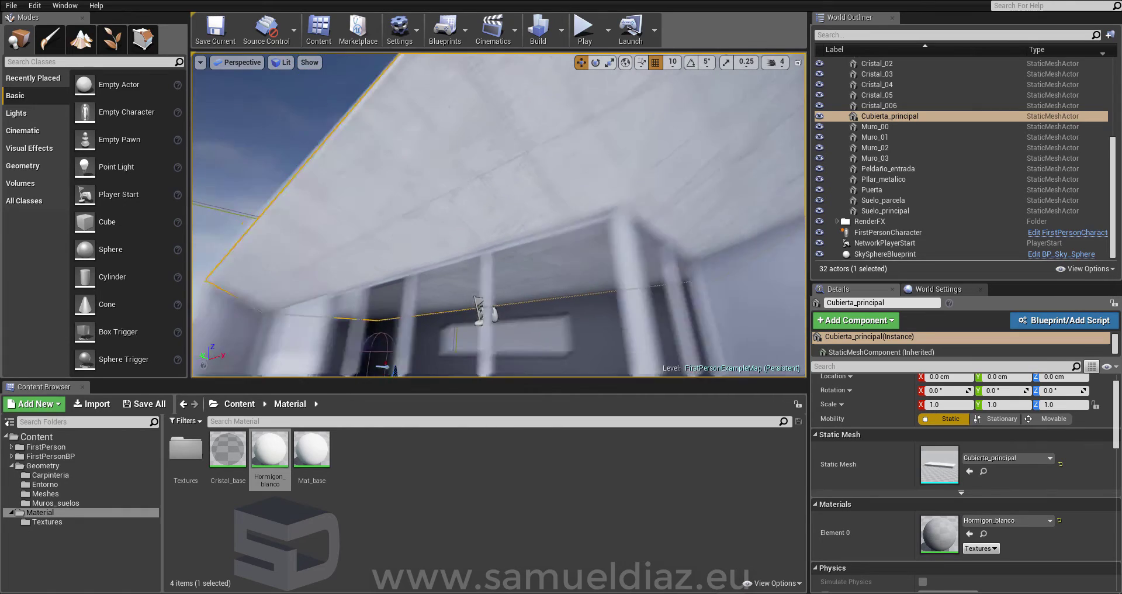
right_click_drag(473, 225, 491, 222)
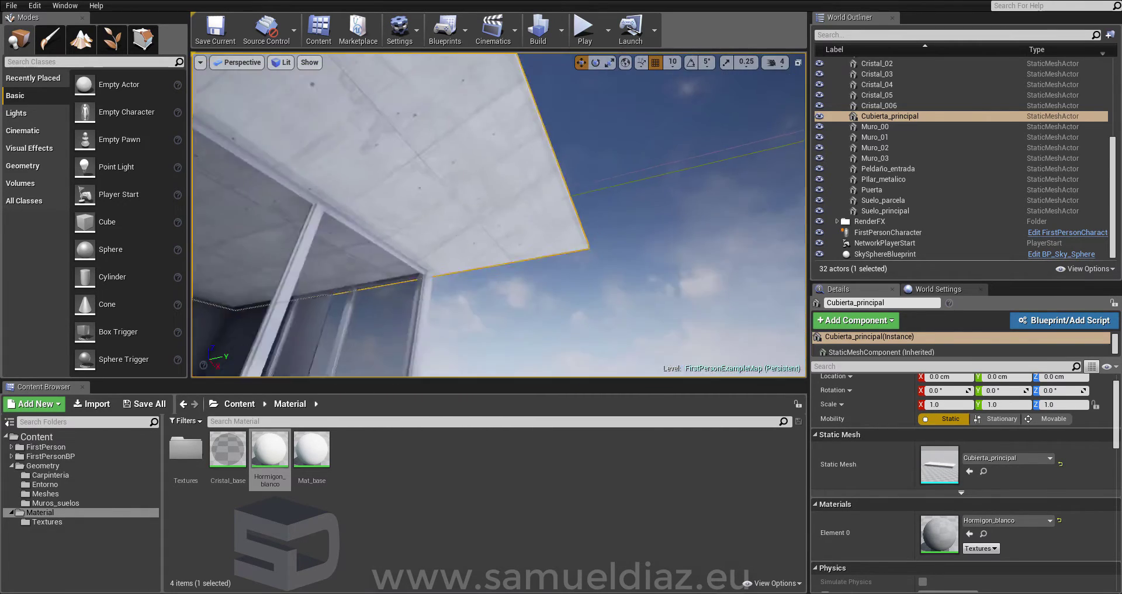
mouse_move(491, 222)
right_mouse_down()
mouse_move(624, 368)
mouse_move(590, 327)
right_mouse_up()
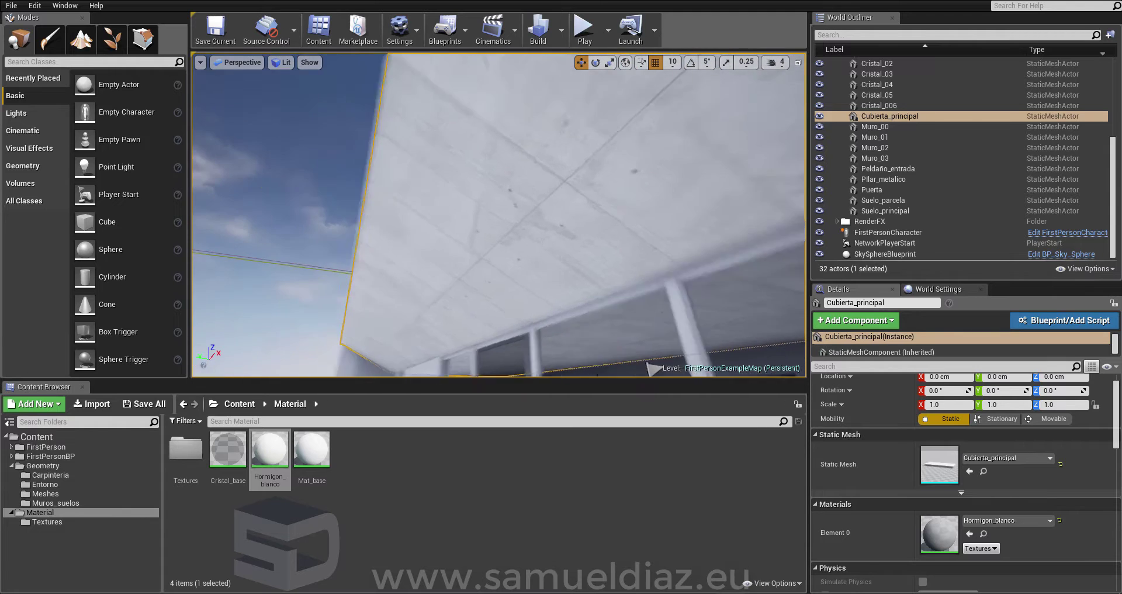
right_click_drag(435, 253, 415, 340)
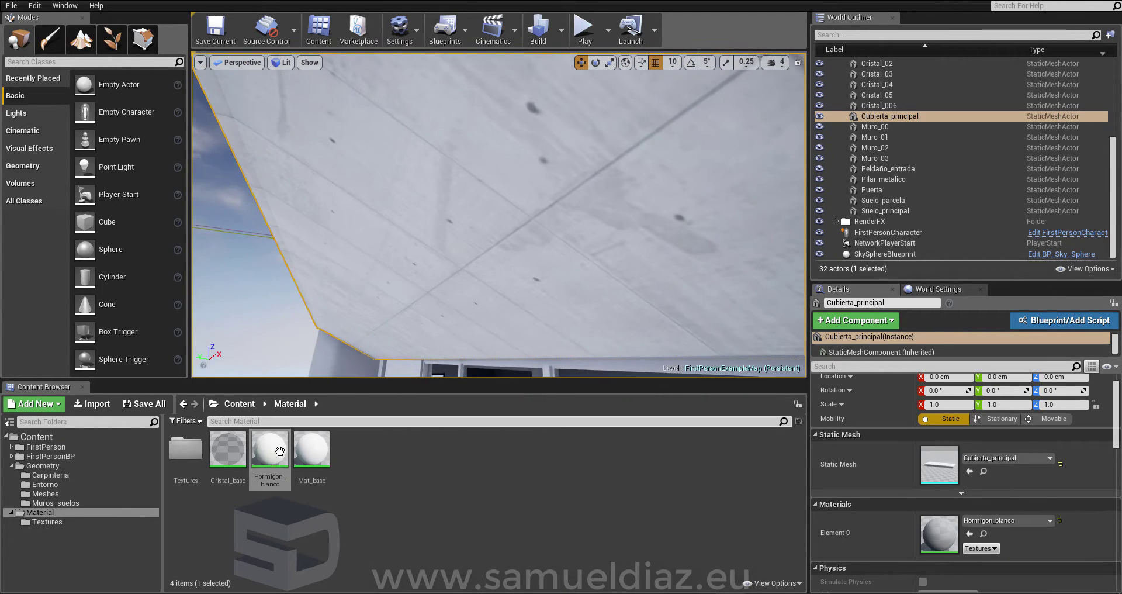
double_click(274, 468)
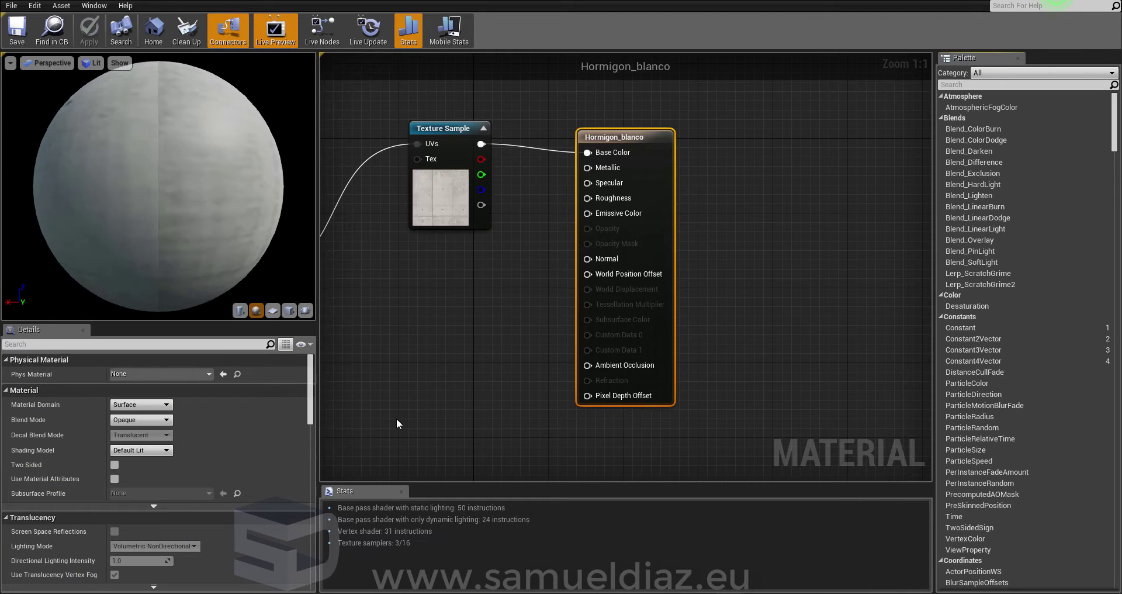
- Add a second Texture Sample node below the existing one in the graph
left_click(413, 320)
scroll(419, 327, "down", 2)
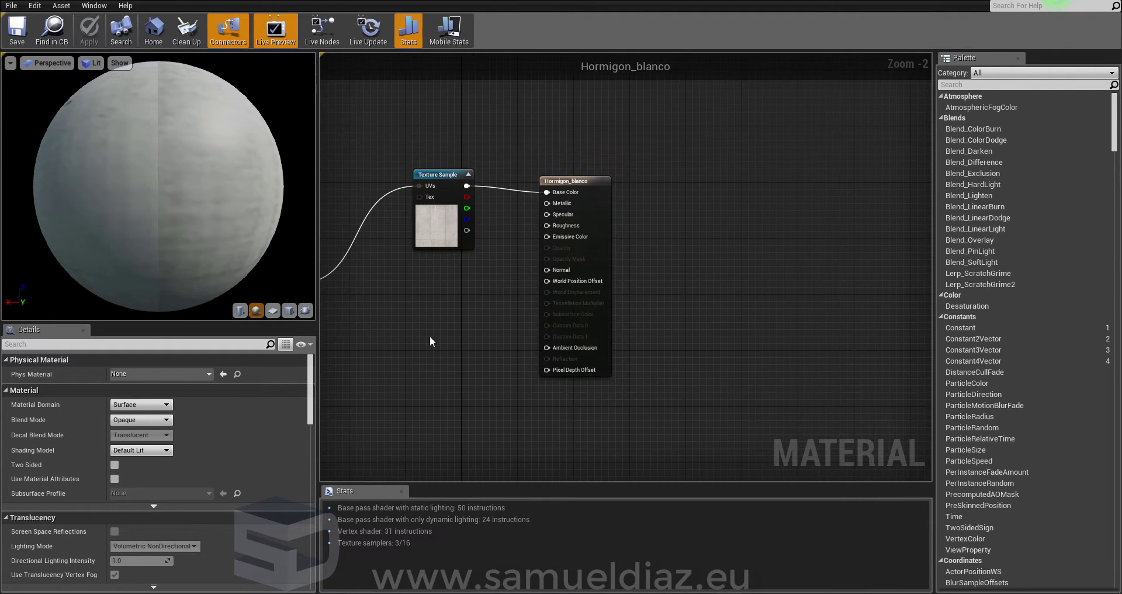
right_click_drag(439, 329, 528, 295)
left_click(534, 142)
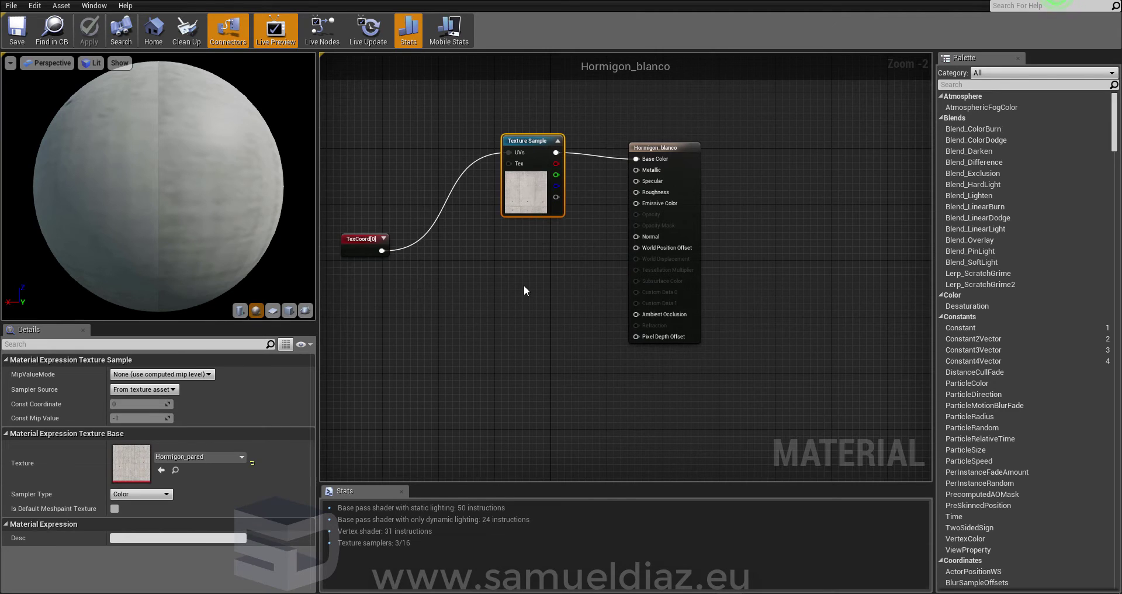
left_click(511, 339)
left_click_drag(514, 341, 497, 291)
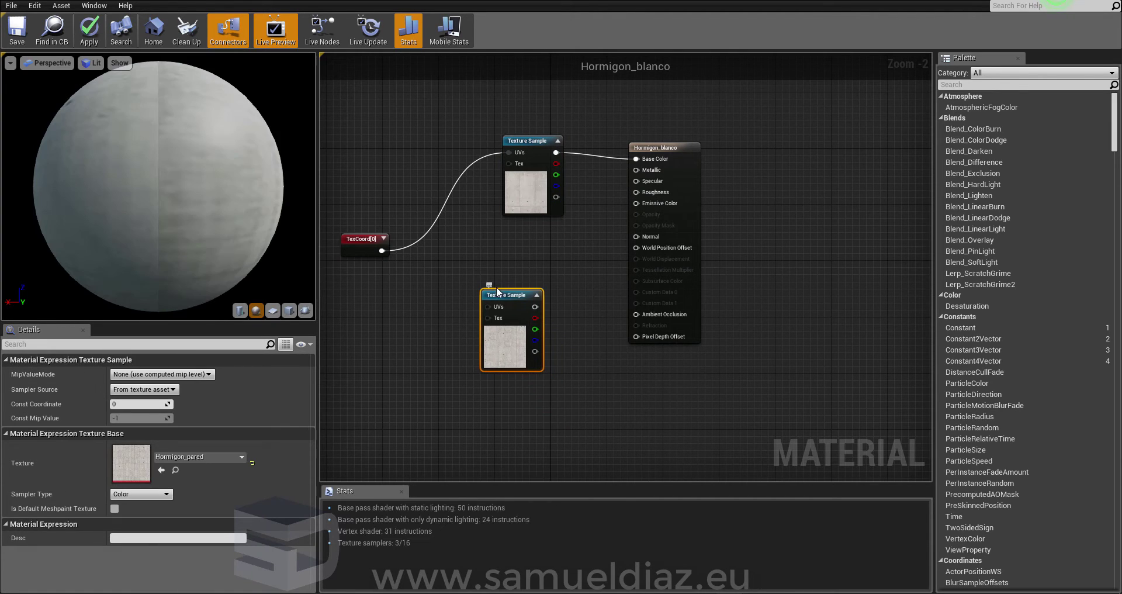
scroll(502, 325, "up", 2)
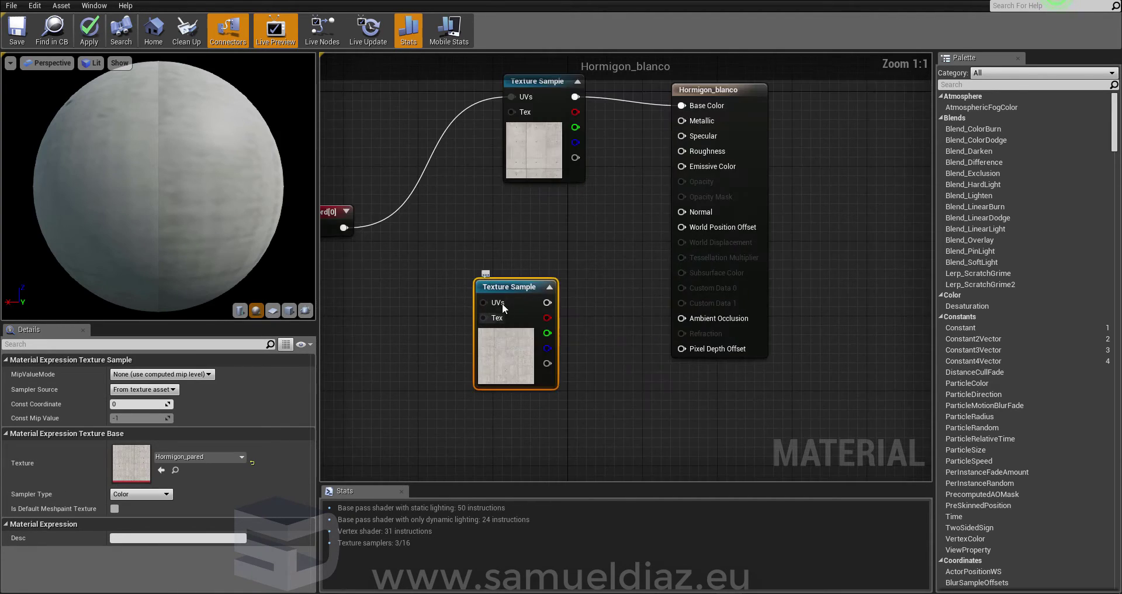
right_click(506, 291)
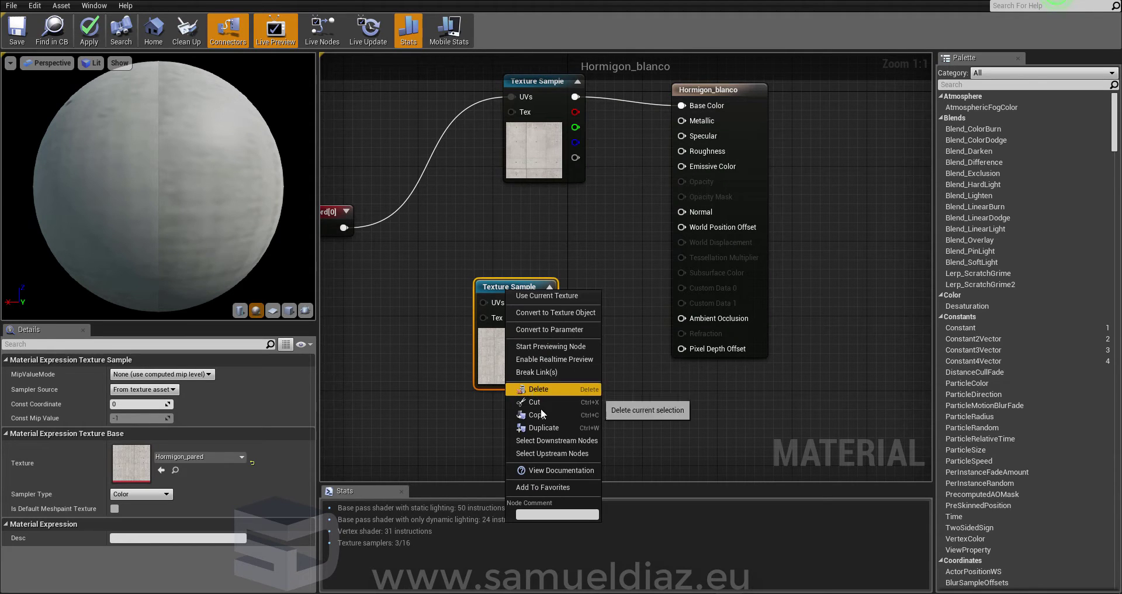
left_click(545, 427)
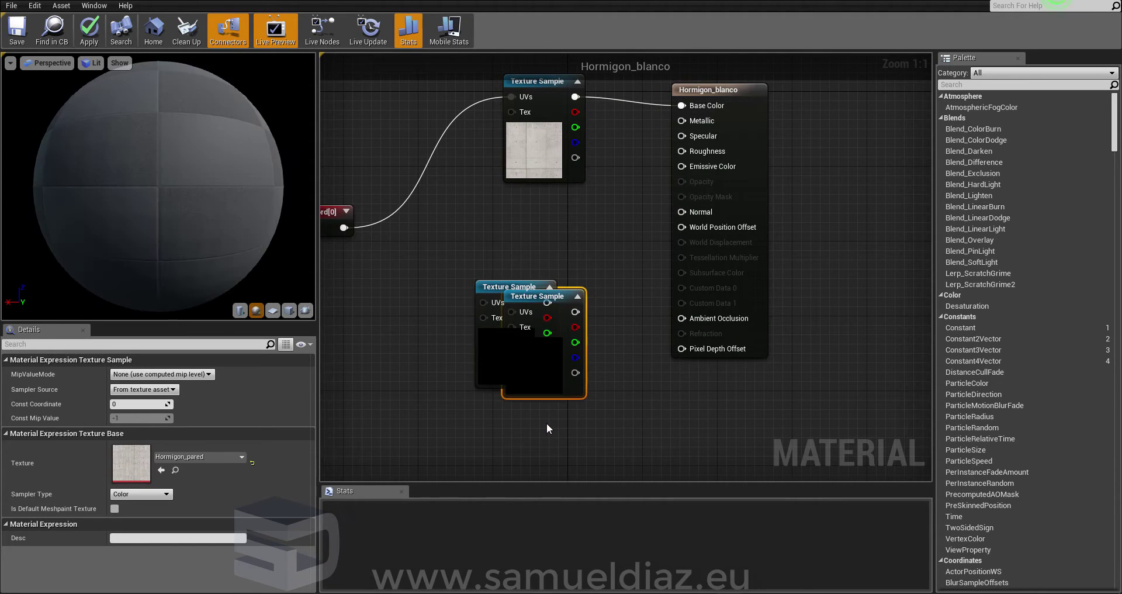
left_click_drag(533, 299, 384, 359)
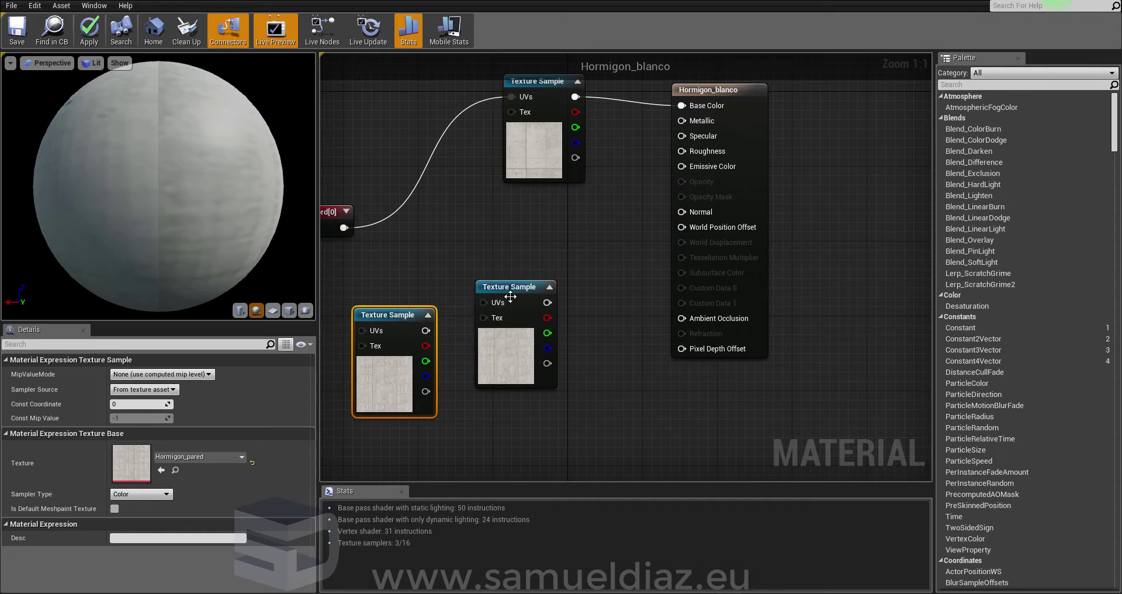
key("ctrl+z")
mouse_move(516, 285)
left_mouse_down()
mouse_move(499, 286)
mouse_move(536, 279)
mouse_move(527, 279)
left_mouse_up()
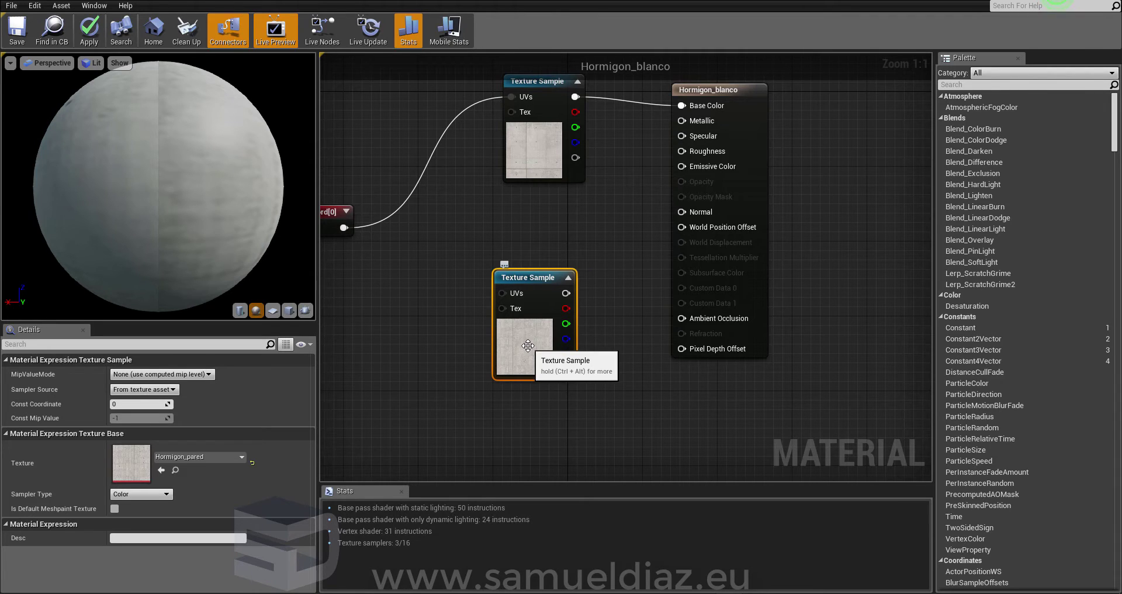
- Set it to Hormigon_pared_Normal, wire RGB to the Normal input and apply
left_click(202, 457)
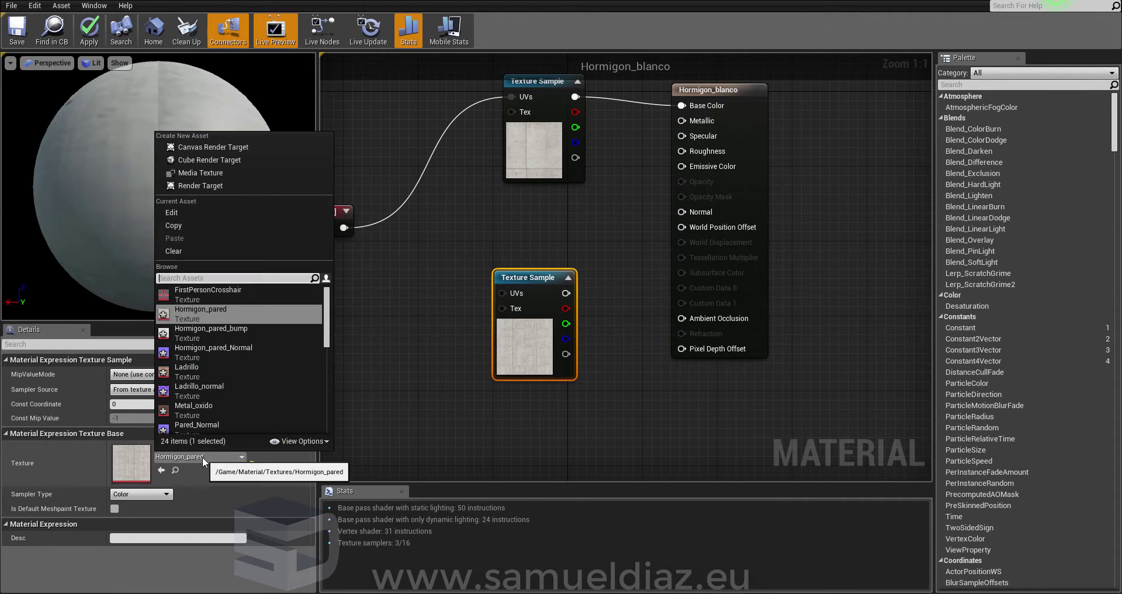
left_click(257, 350)
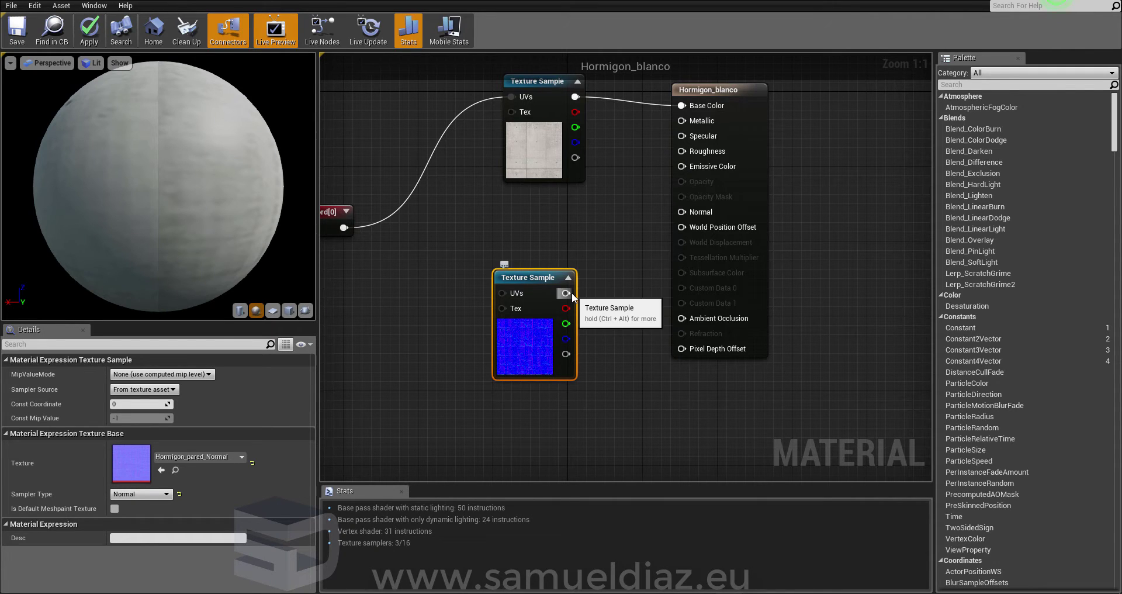
left_click_drag(243, 236, 170, 139)
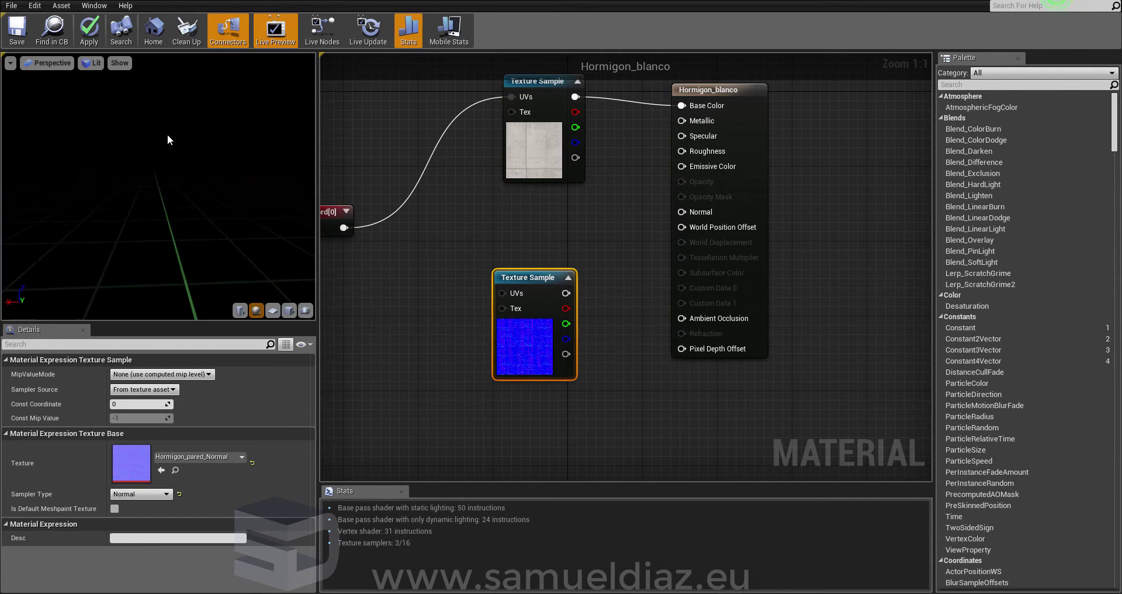
left_click_drag(565, 292, 627, 263)
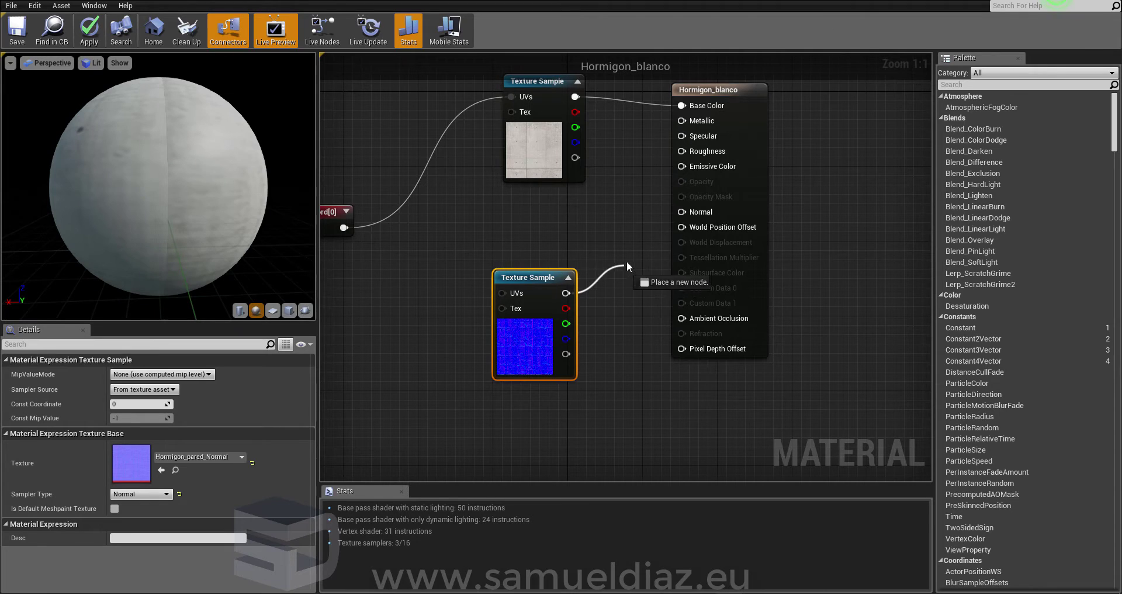
left_click_drag(681, 212, 681, 212)
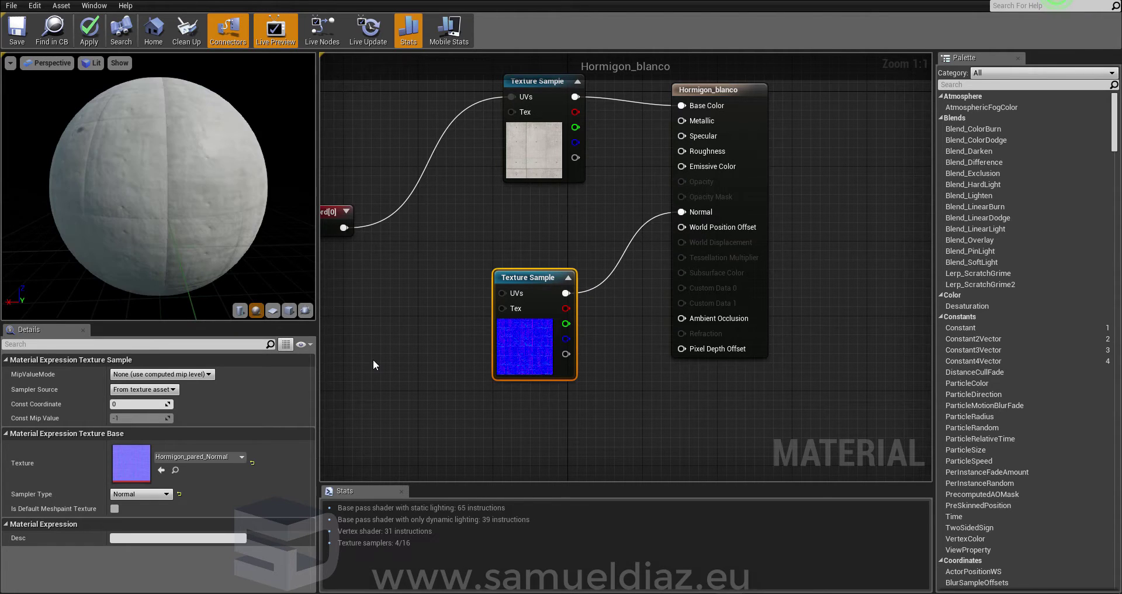
left_click_drag(201, 196, 152, 193)
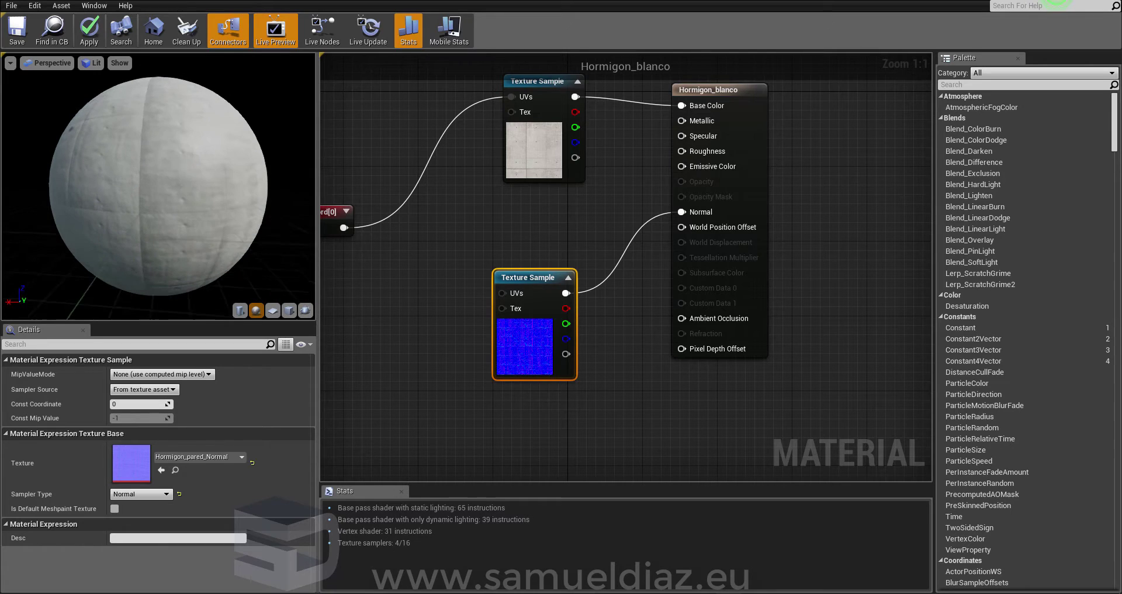
left_click(85, 31)
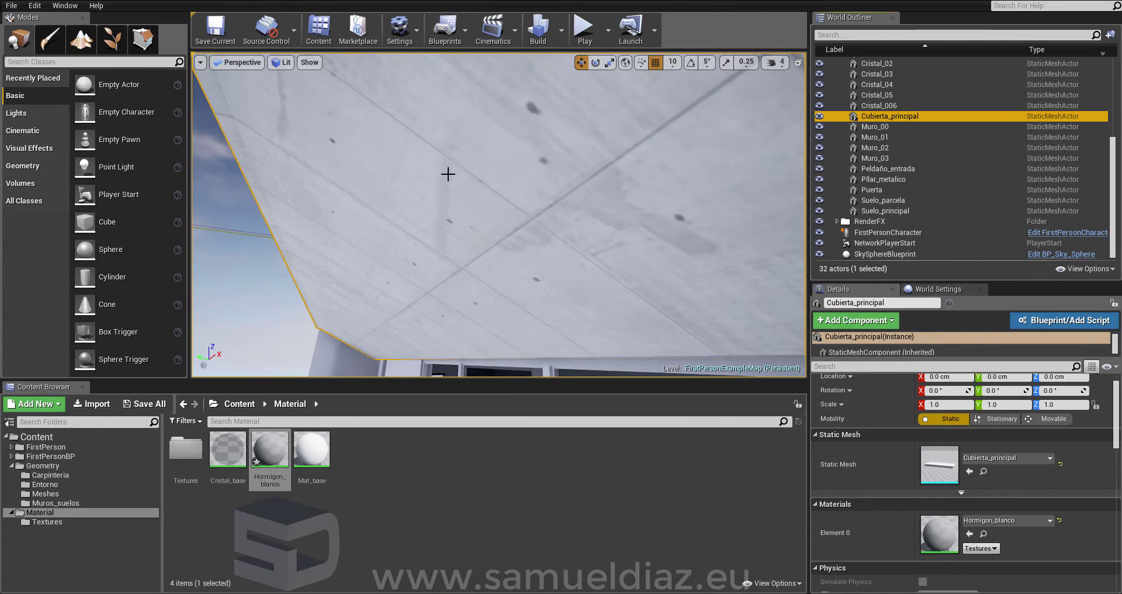
mouse_move(460, 186)
right_mouse_down()
mouse_move(444, 234)
mouse_move(433, 222)
mouse_move(450, 225)
right_mouse_up()
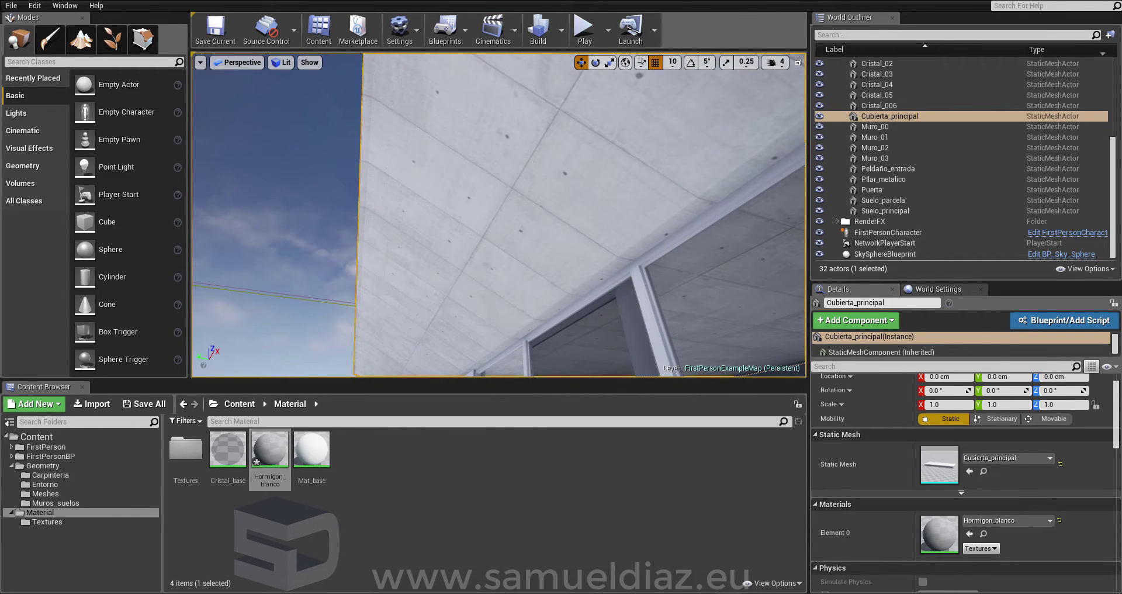
right_click_drag(692, 107, 701, 117)
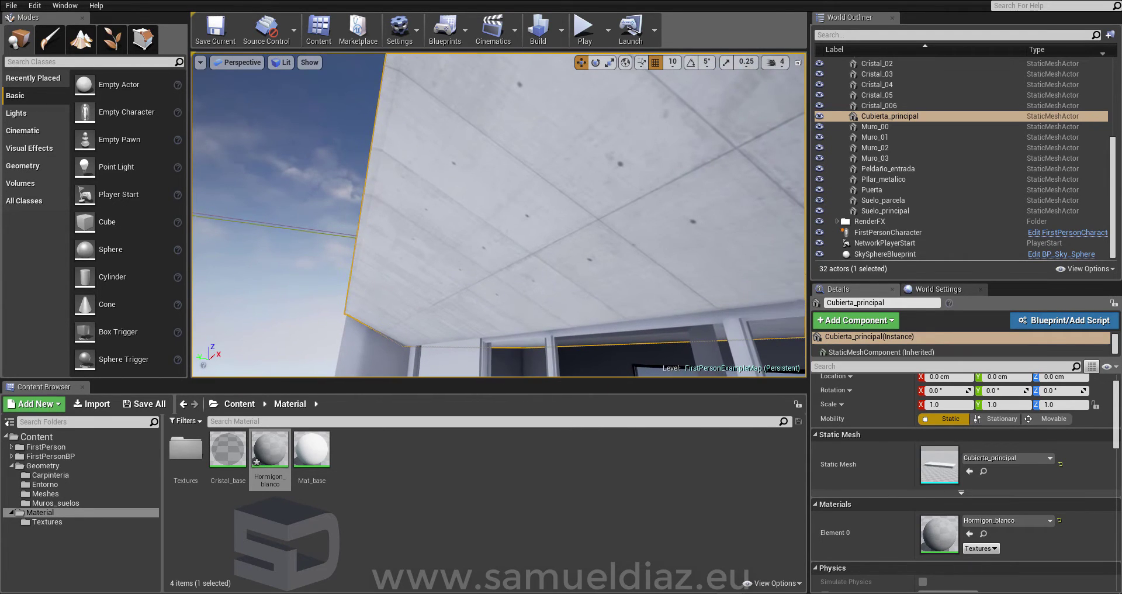
right_click_drag(701, 117, 709, 126)
left_click(15, 113)
key("Escape")
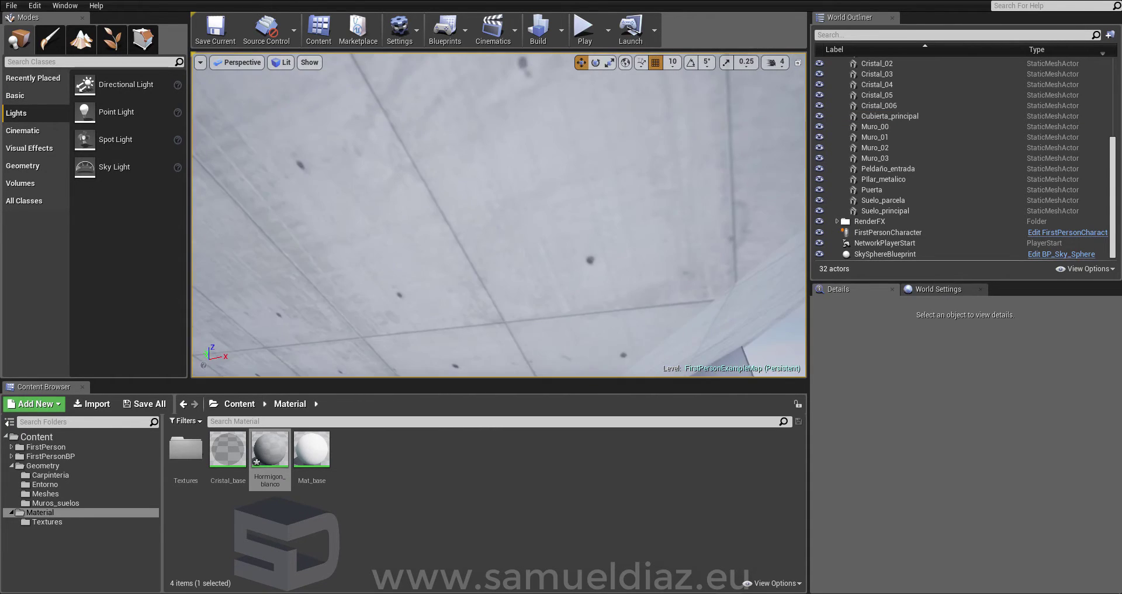
right_click_drag(498, 215, 508, 224)
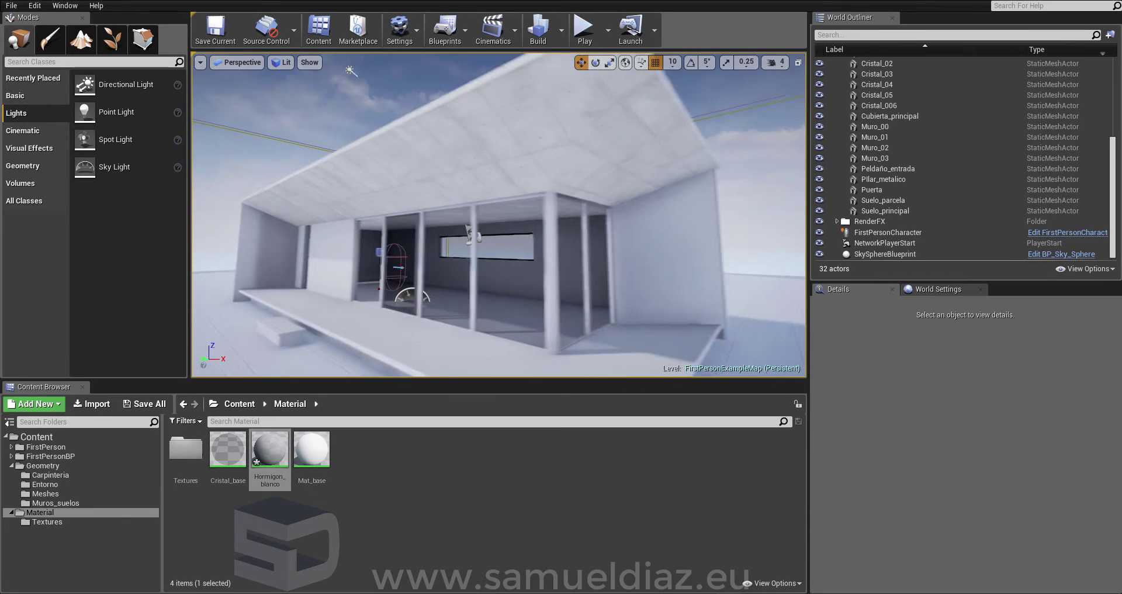
left_click(267, 448)
double_click(267, 448)
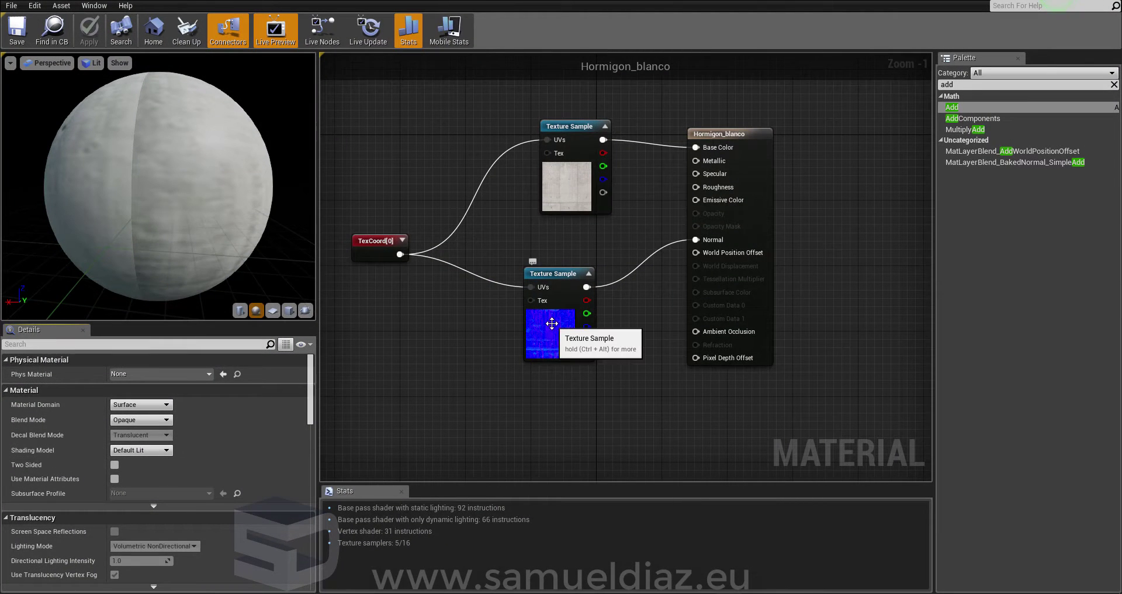
scroll(562, 380, "down", 1)
right_click_drag(580, 351, 580, 310)
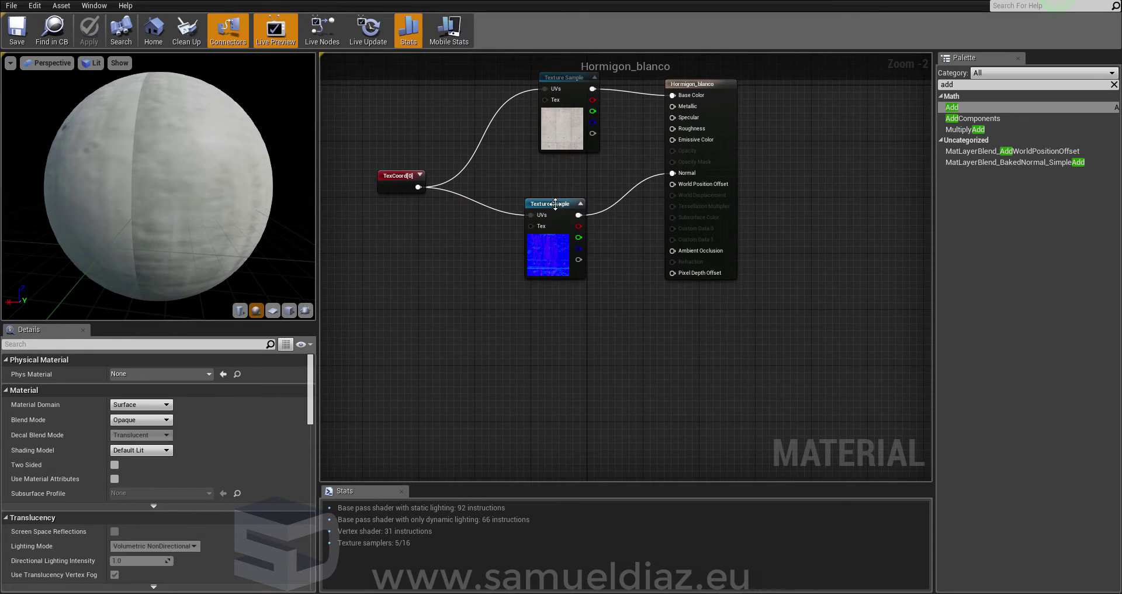
left_click_drag(555, 204, 555, 183)
left_click(521, 258)
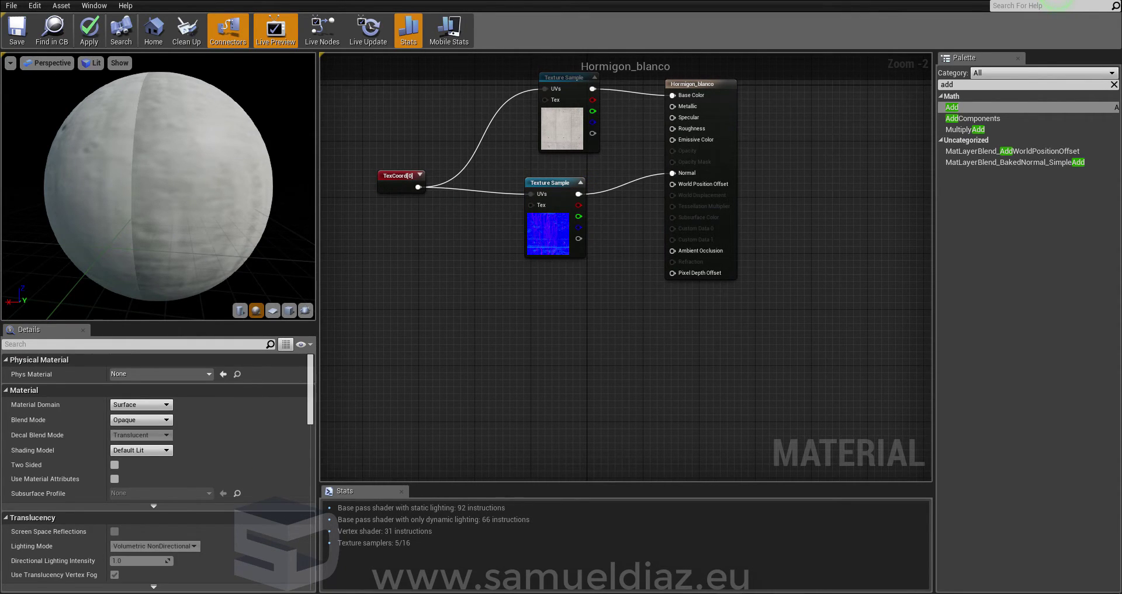
left_click(548, 234)
right_click_drag(594, 312, 577, 351)
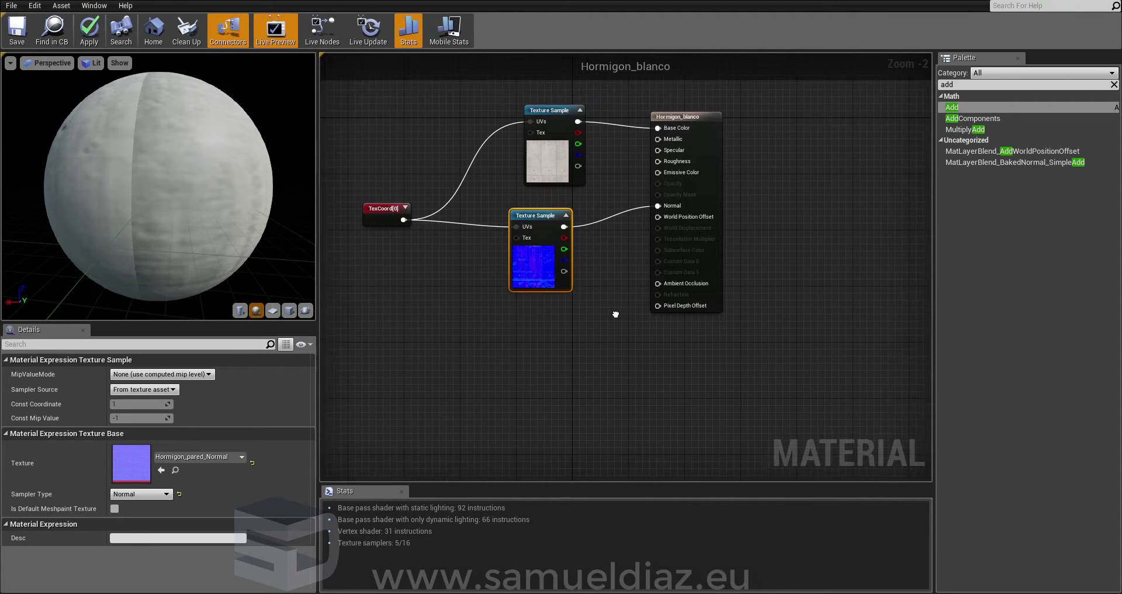
scroll(614, 298, "up", 1)
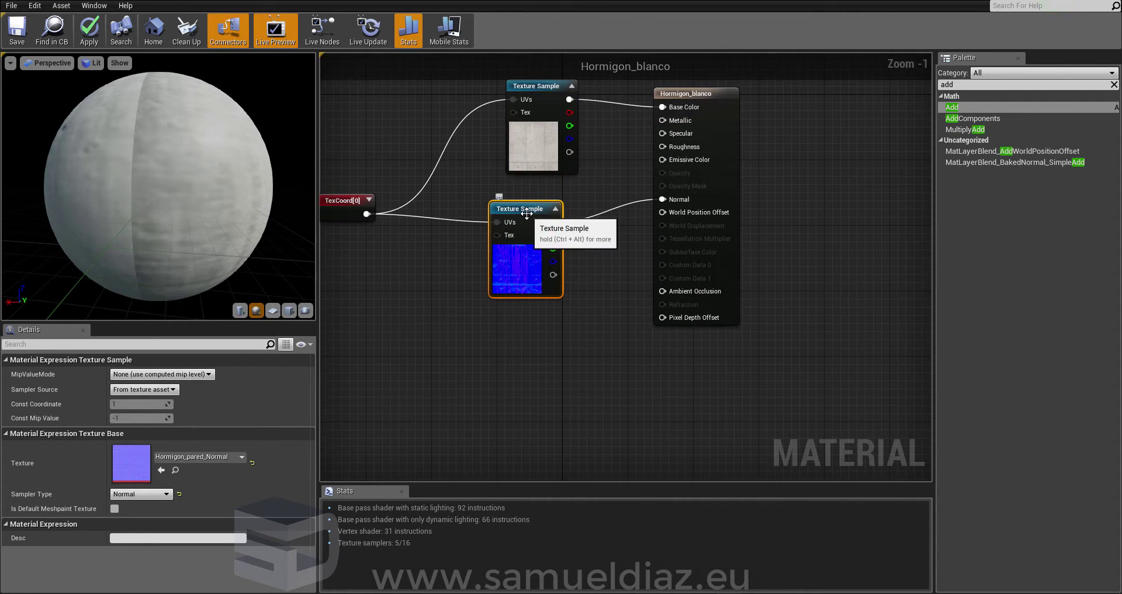
left_click(480, 301)
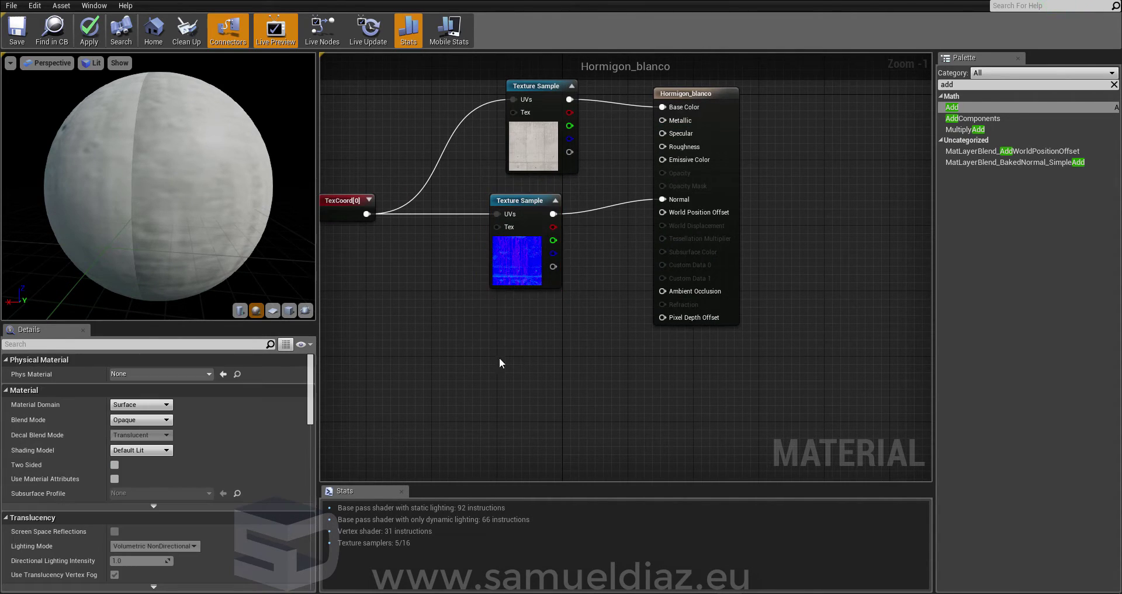
right_click_drag(500, 362, 550, 364)
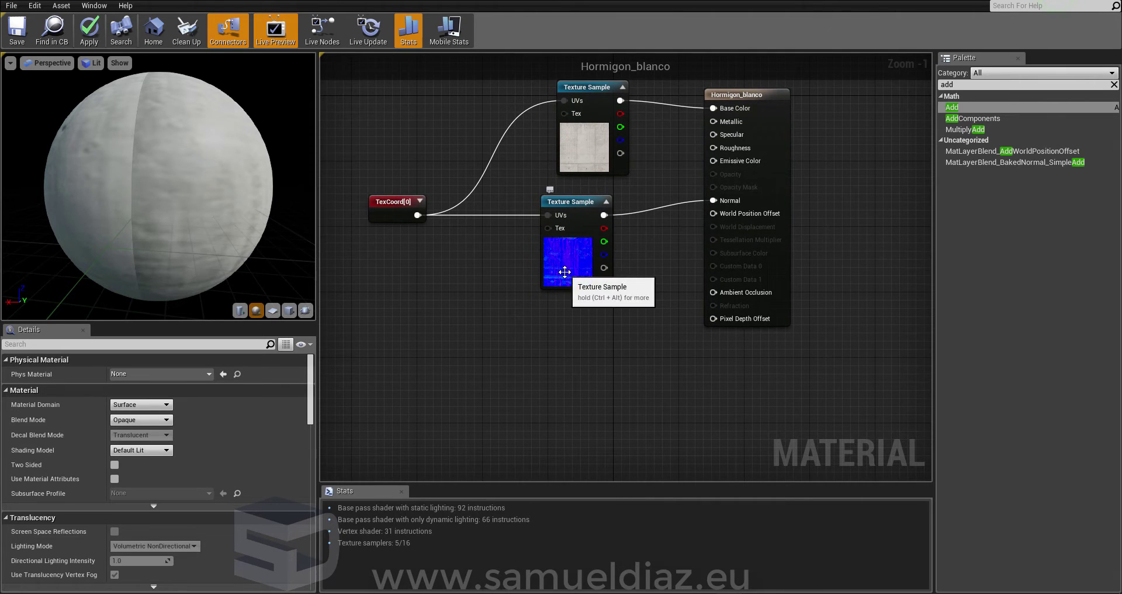
left_click(565, 269)
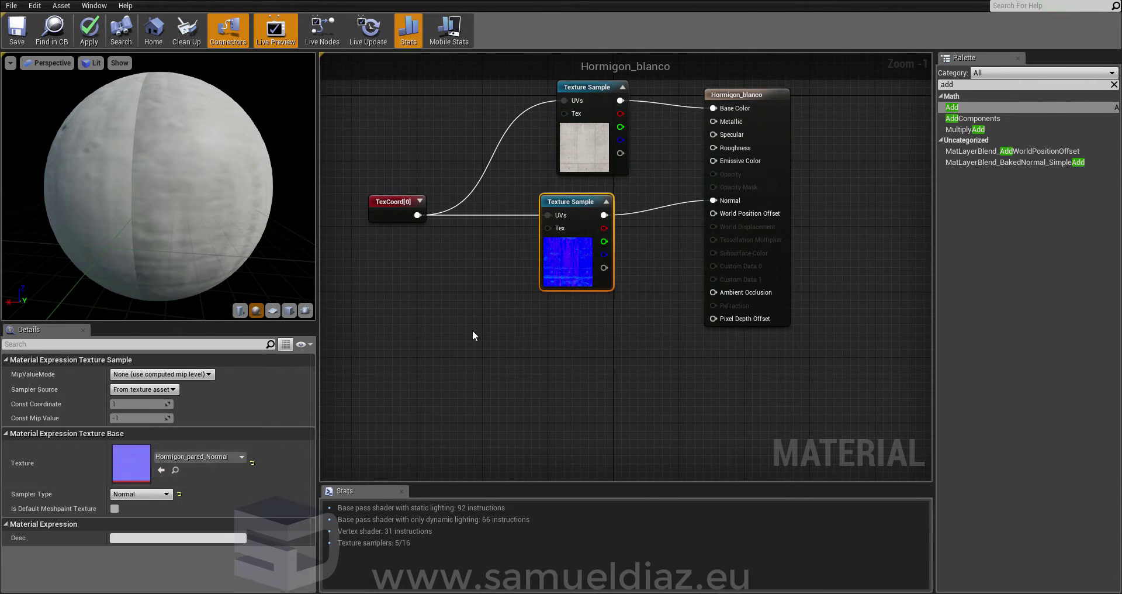
left_click_drag(581, 204, 571, 202)
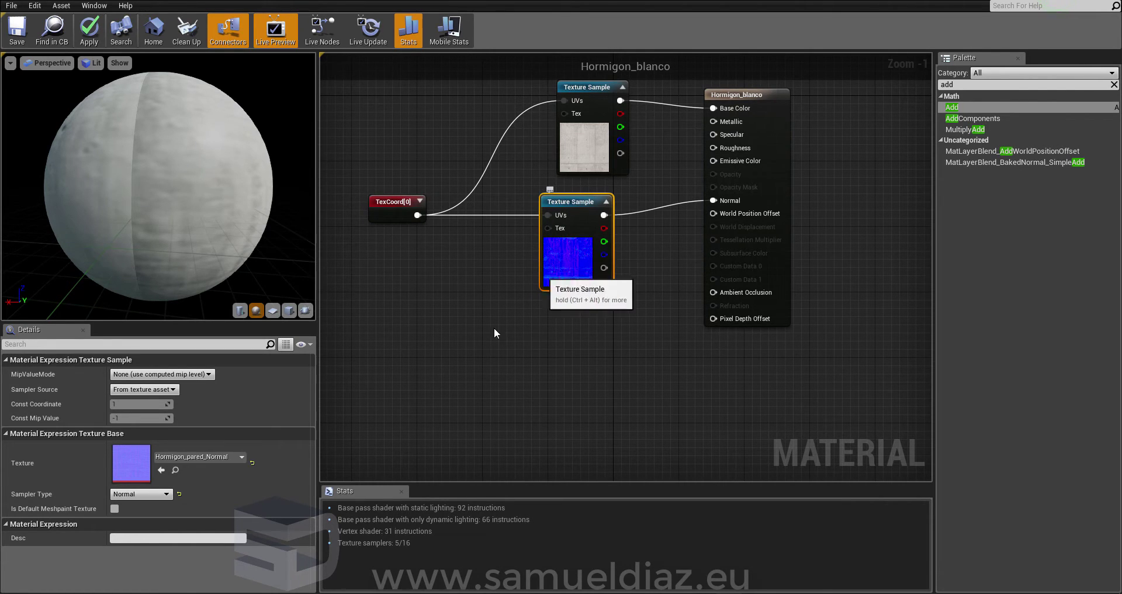
left_click(489, 345)
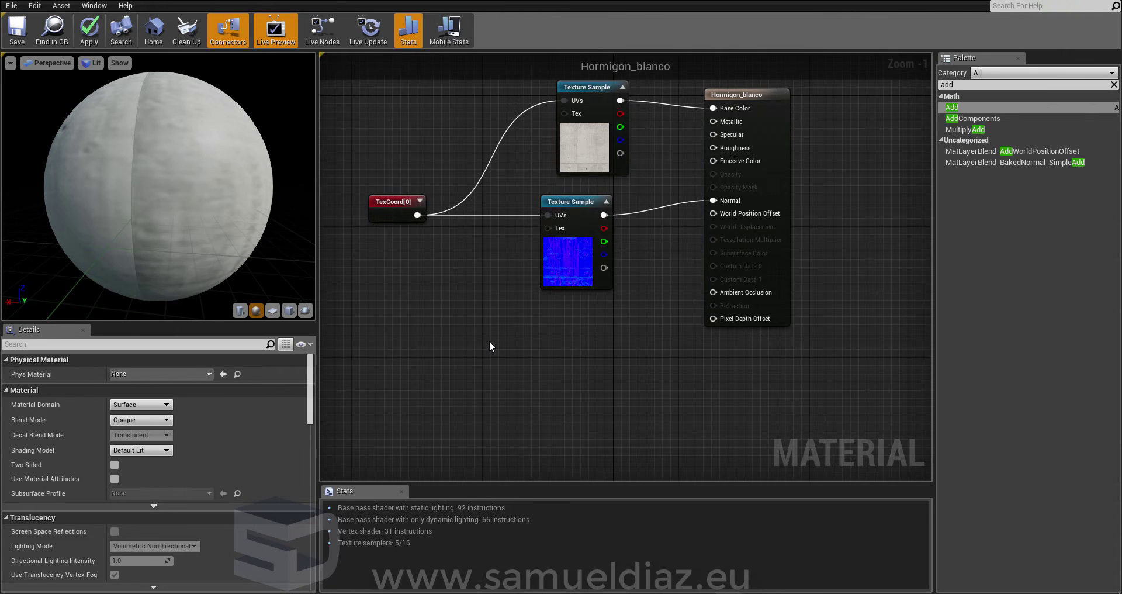
mouse_move(4, 152)
left_mouse_down()
mouse_move(35, 153)
mouse_move(640, 388)
left_mouse_up()
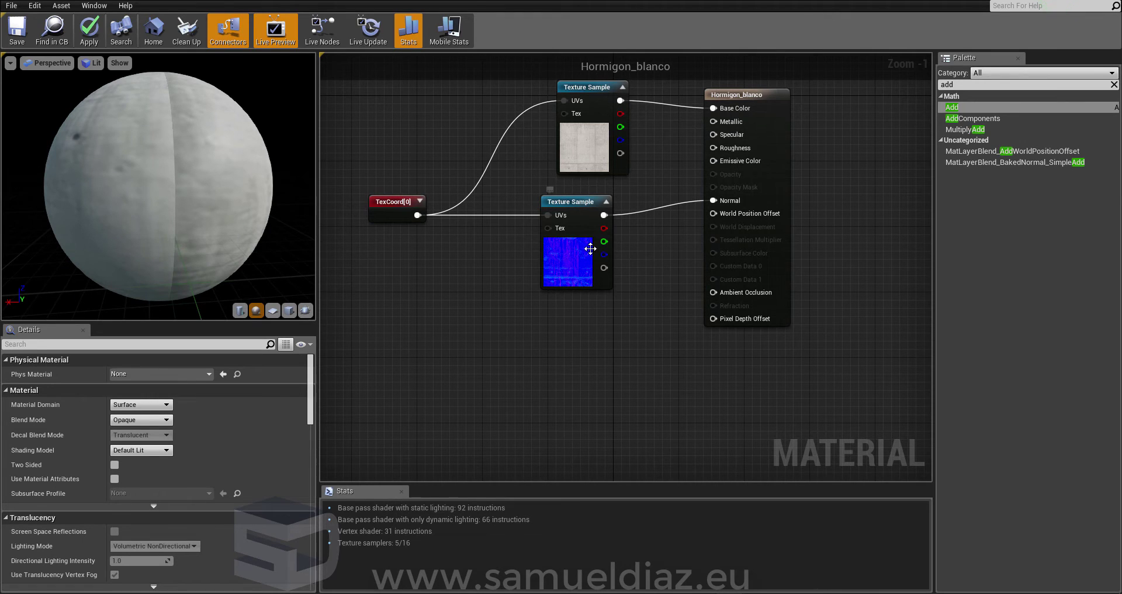
left_click_drag(288, 246, 584, 385)
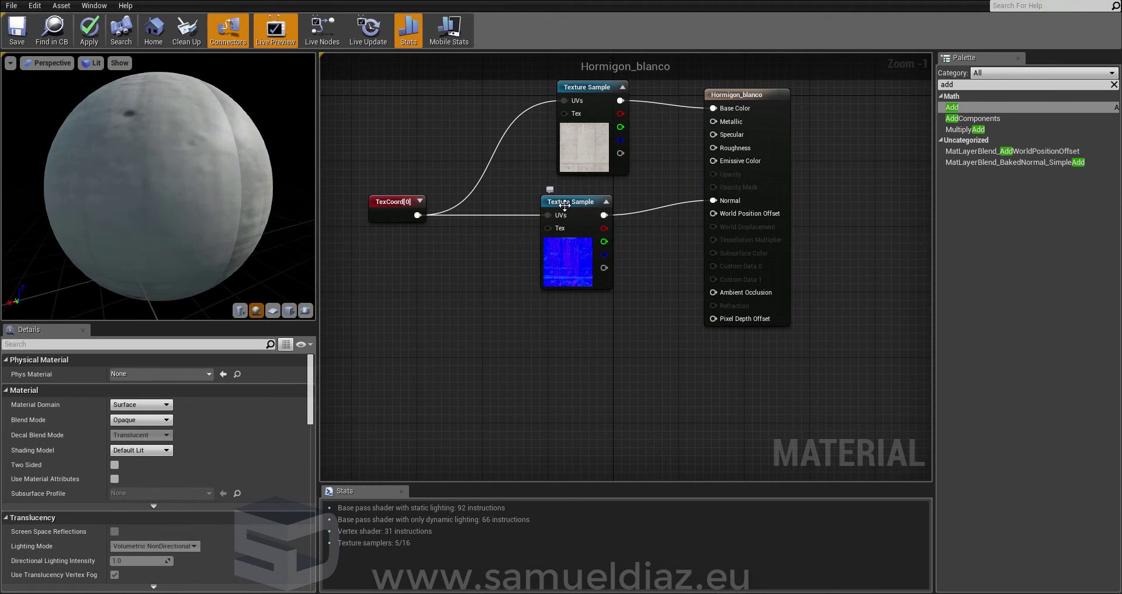
left_click_drag(565, 206, 573, 205)
left_click(550, 340)
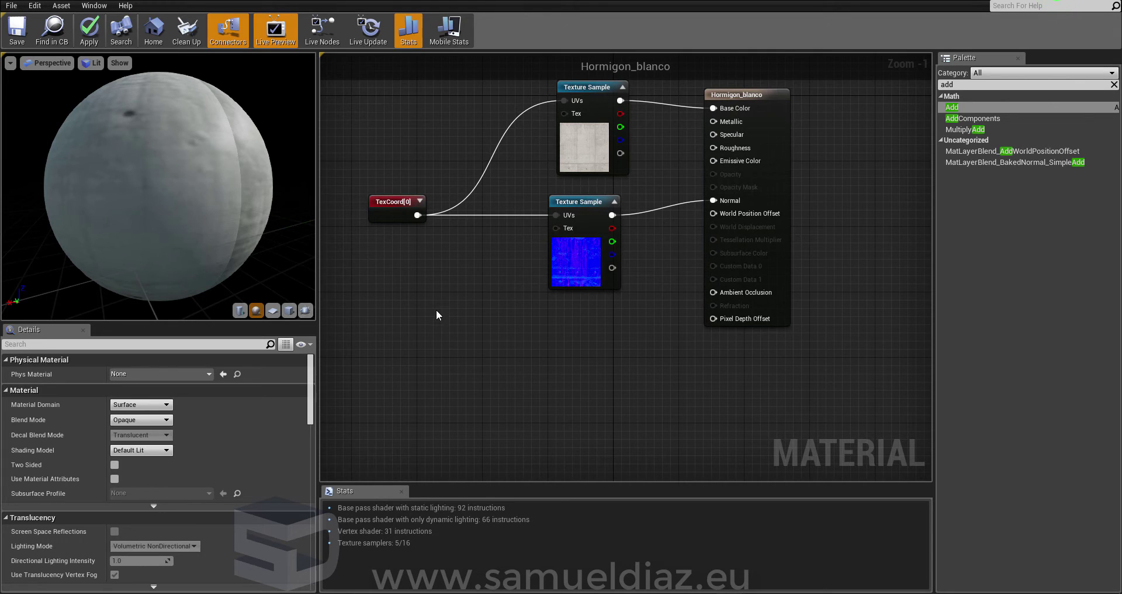
- Copy the normal Texture Sample, set the copy to Hormigon_pared_bump and wire it to Ambient Occlusion
left_click(587, 206)
key("ctrl+c")
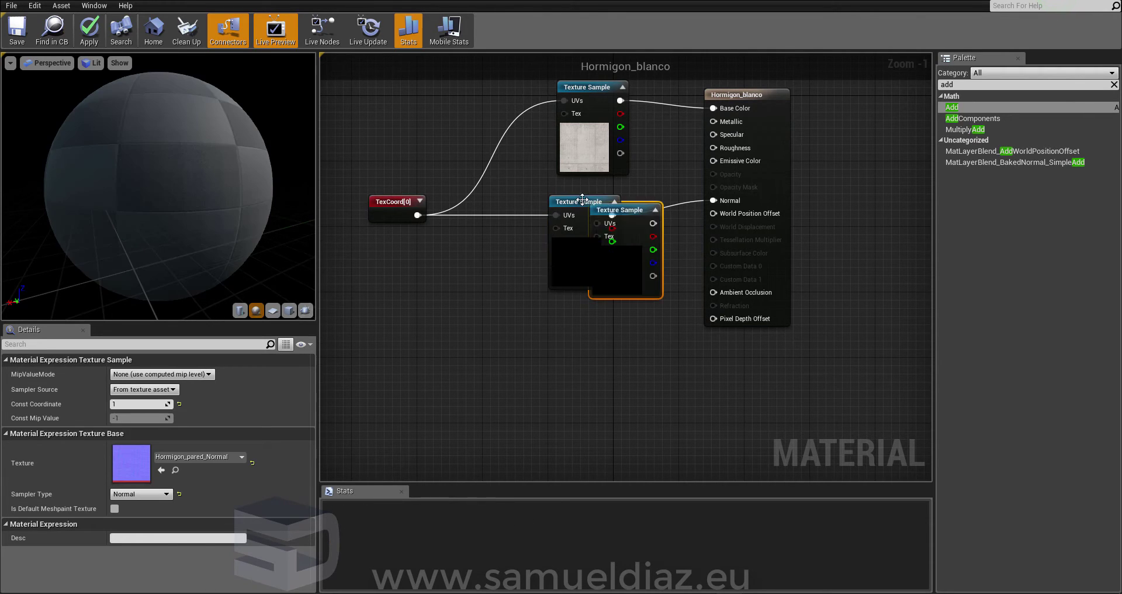
key("ctrl+v")
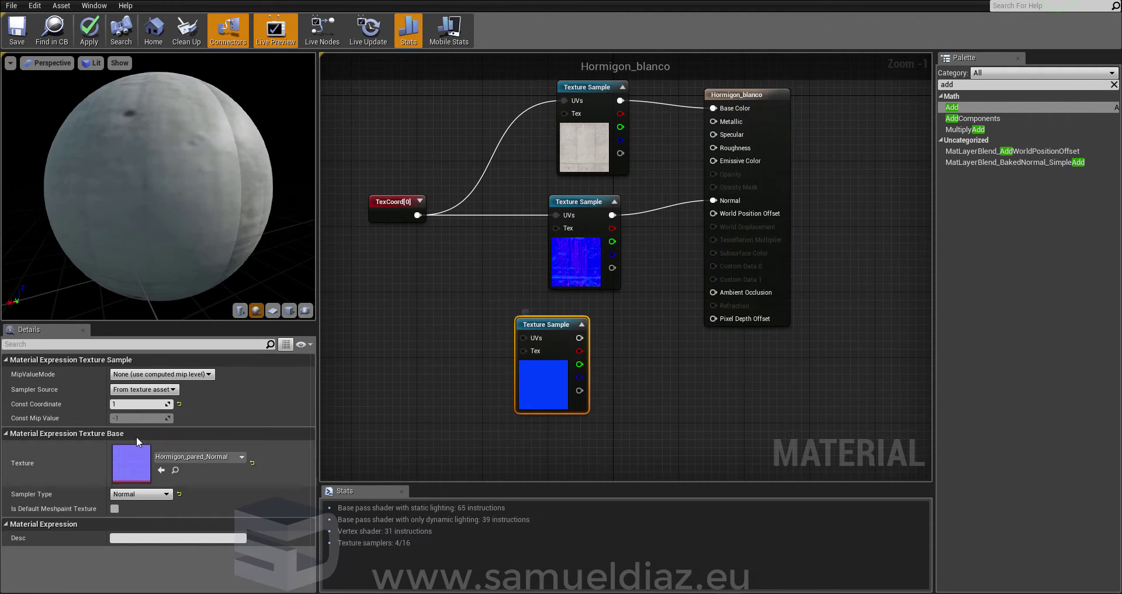
left_click(180, 457)
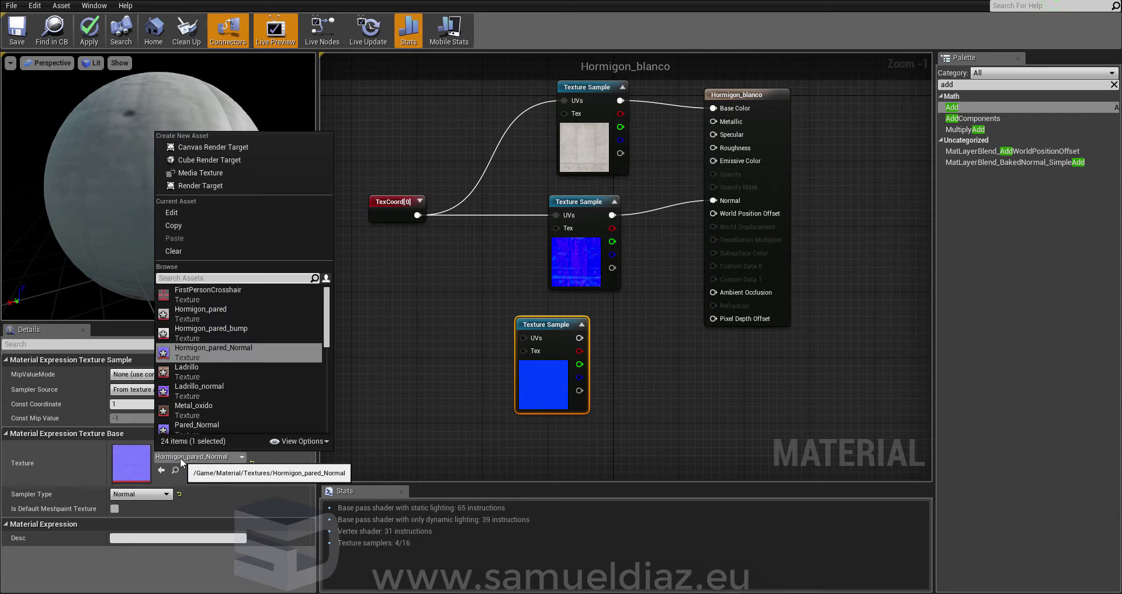
left_click(236, 331)
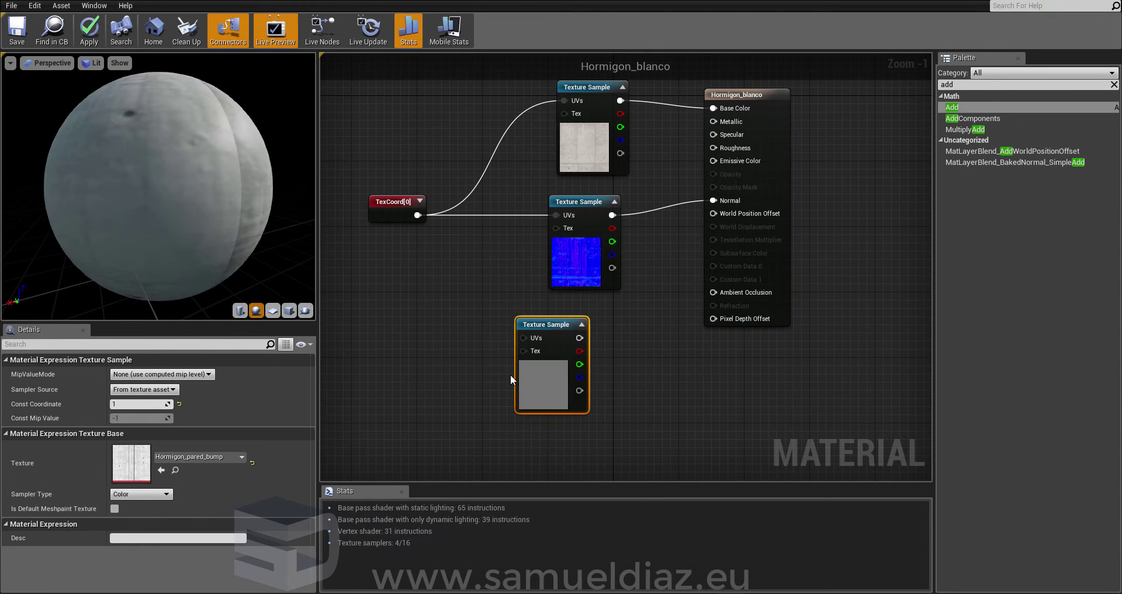
left_click_drag(579, 338, 663, 321)
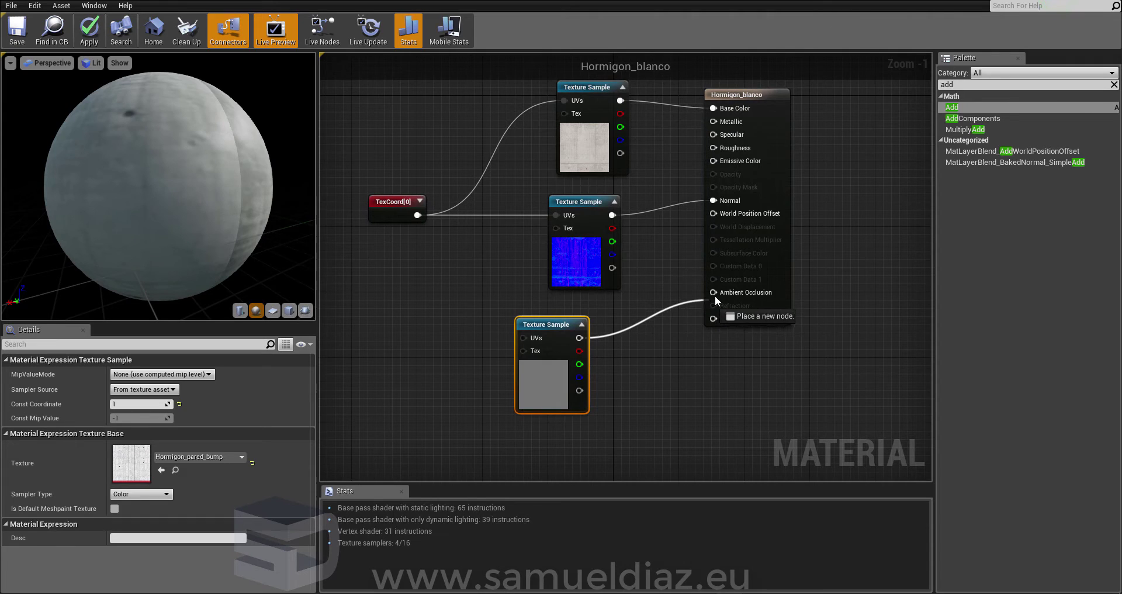
left_click_drag(714, 295, 713, 292)
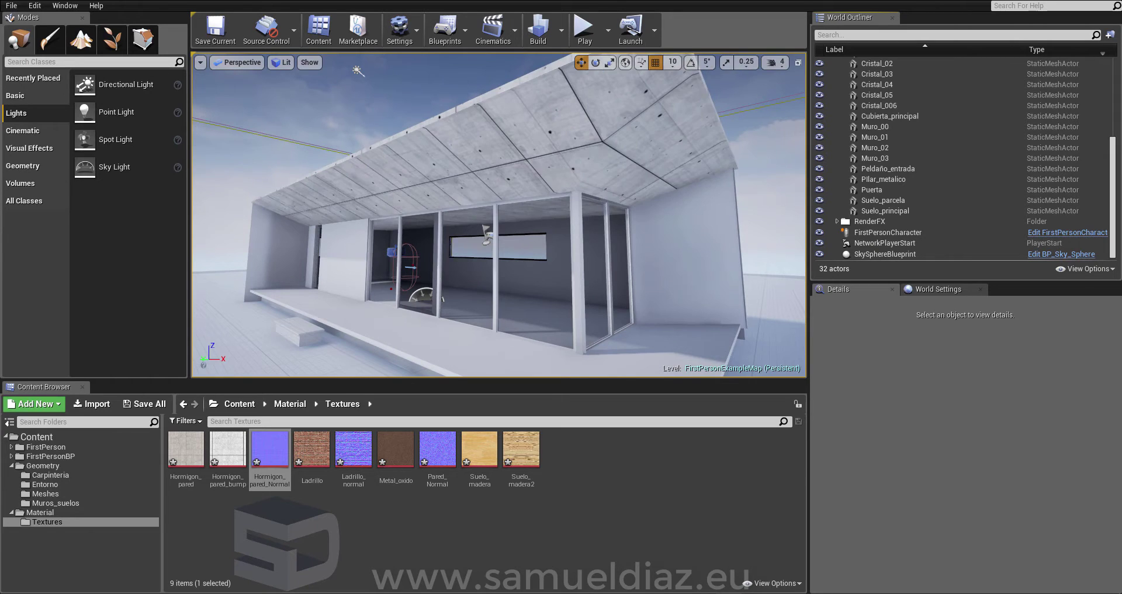
- Fly the camera over the house's roof and back out, then show the Material folder's contents
mouse_move(497, 234)
right_mouse_down()
mouse_move(496, 146)
mouse_move(409, 146)
mouse_move(408, 176)
right_mouse_up()
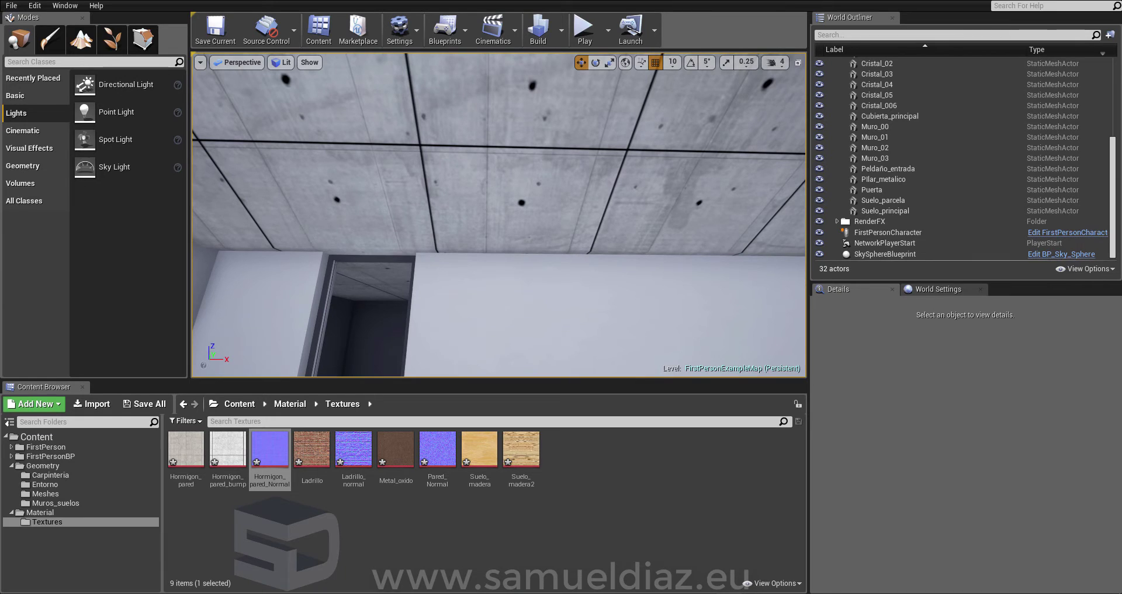
mouse_move(508, 130)
right_mouse_down()
mouse_move(444, 152)
mouse_move(421, 176)
right_mouse_up()
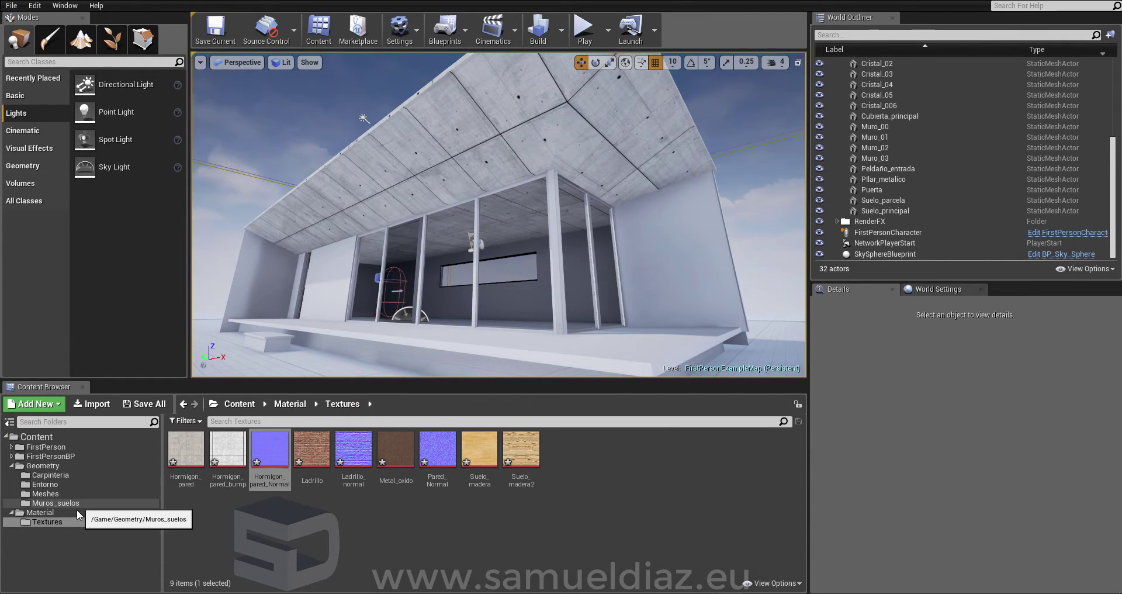
left_click(40, 512)
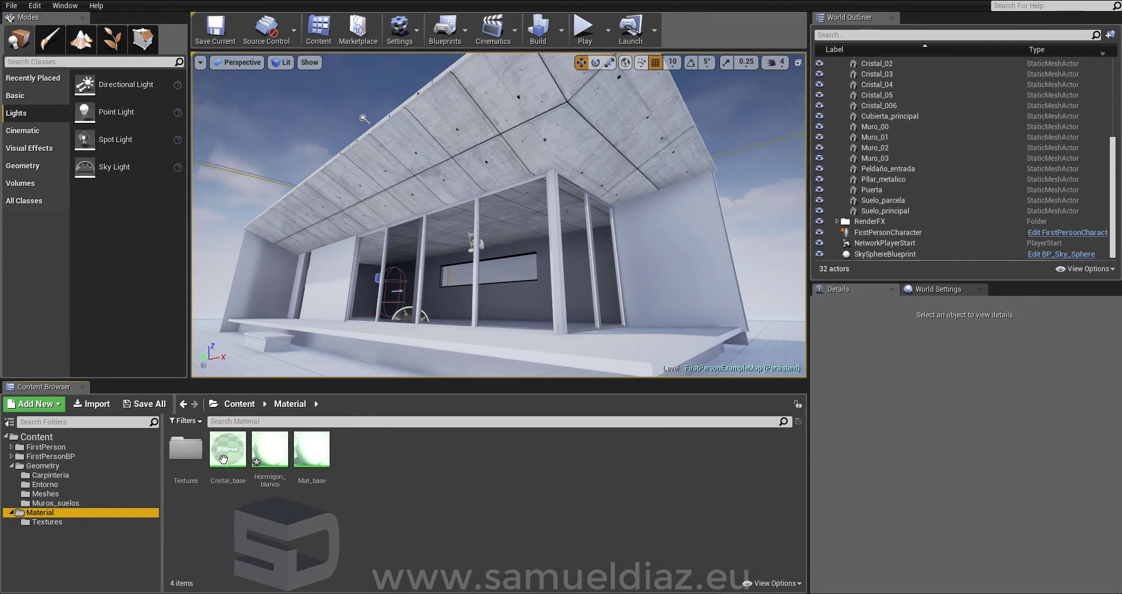
- Wire Hormigon_blanco's TexCoord output into the bump texture sample's UVs, then check the concrete ceiling
double_click(270, 450)
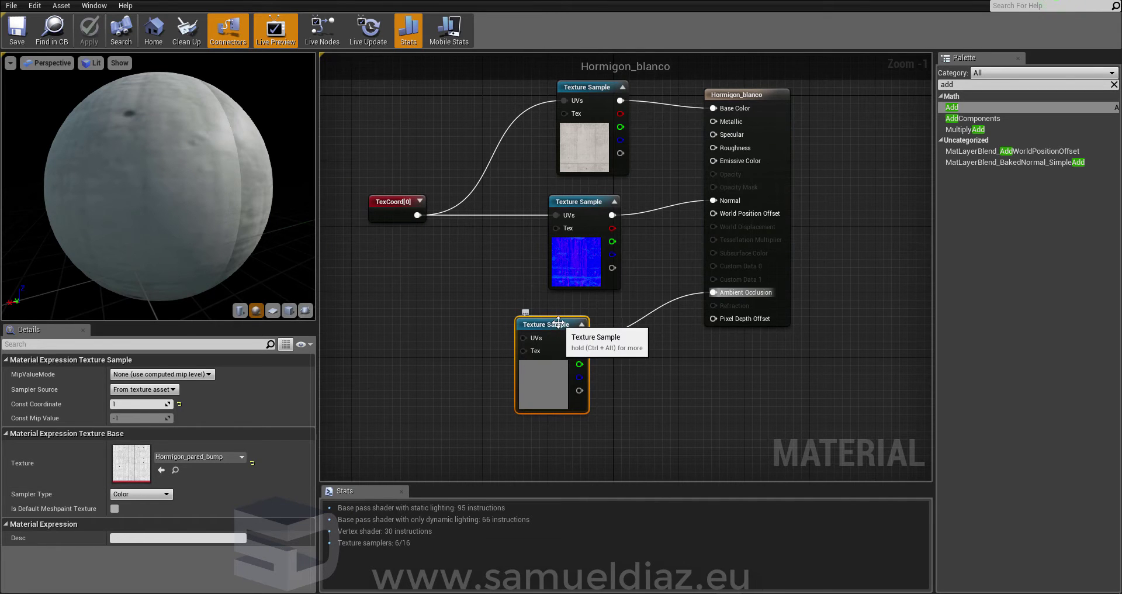
left_click_drag(549, 324, 557, 325)
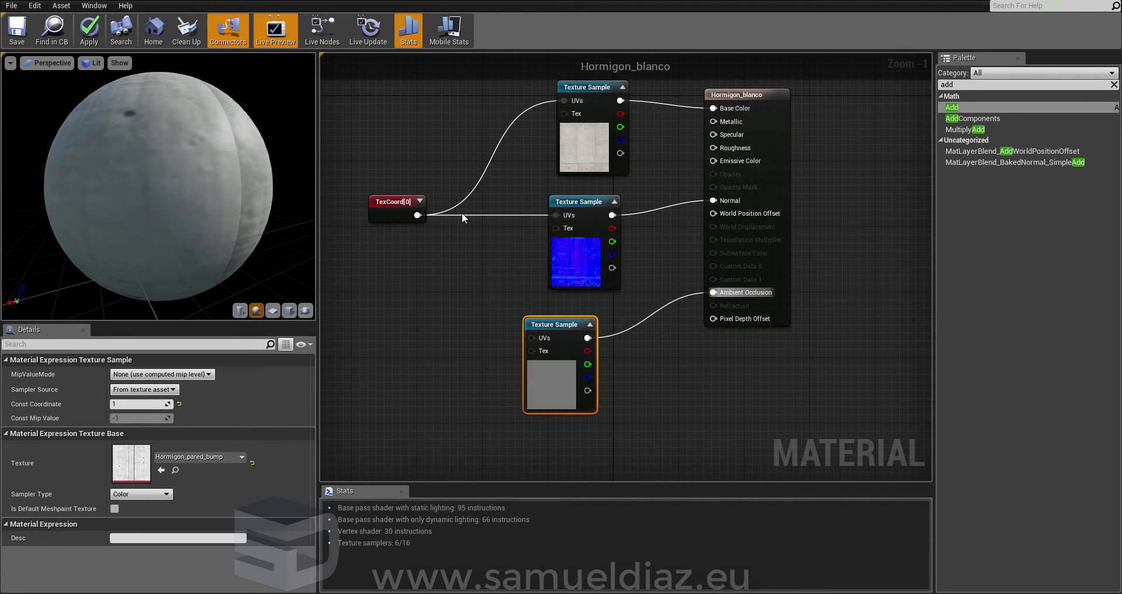
left_click_drag(458, 268, 533, 339)
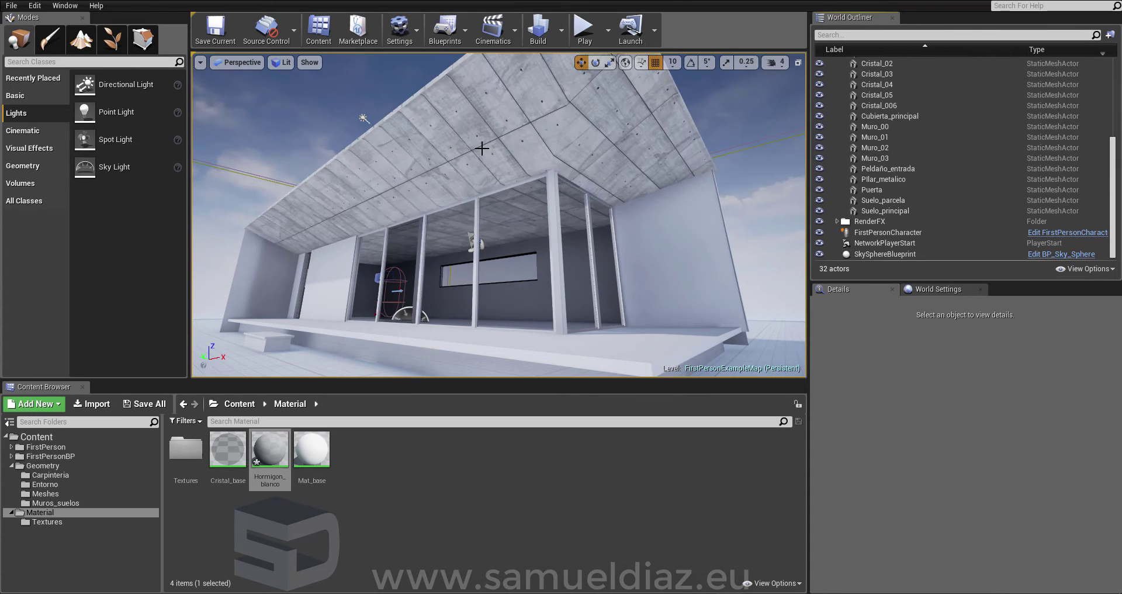
mouse_move(482, 148)
right_mouse_down()
mouse_move(481, 117)
mouse_move(485, 152)
right_mouse_up()
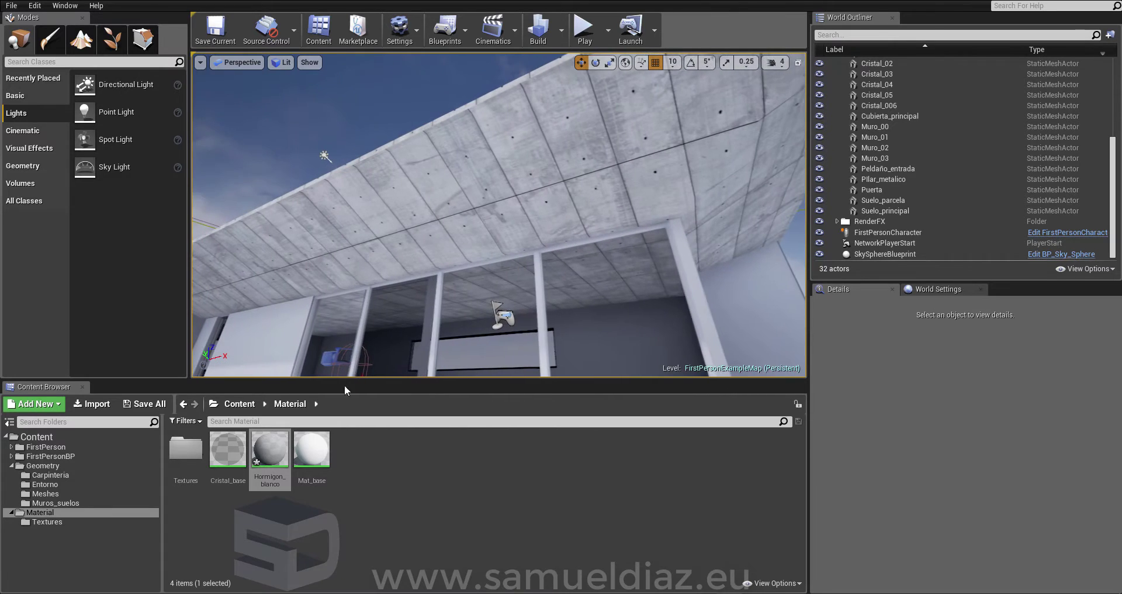
double_click(272, 453)
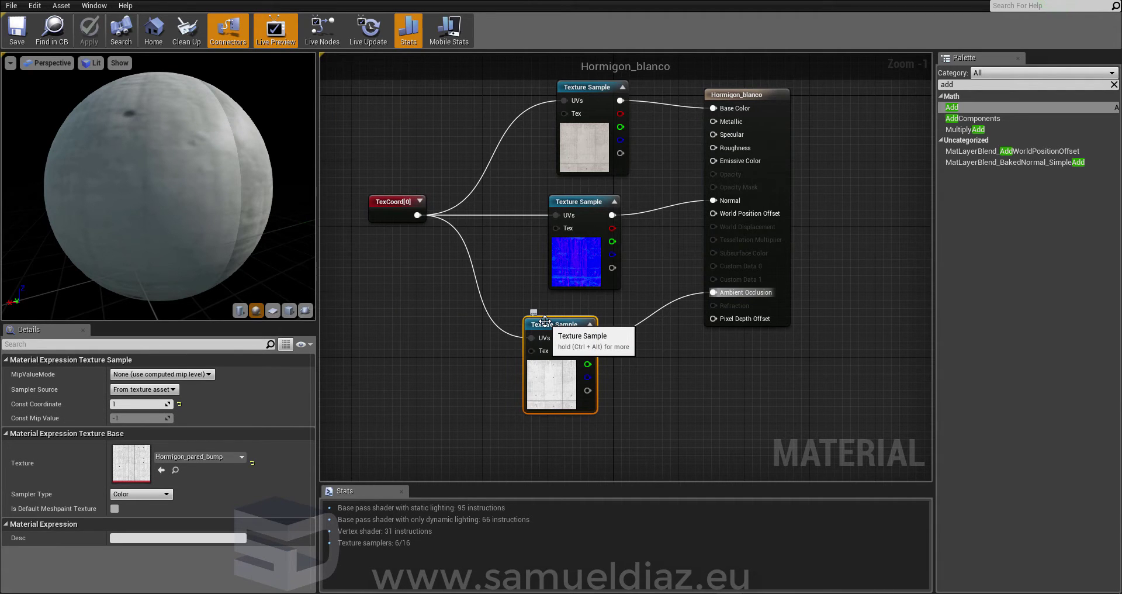
- Zoom out and move the TexCoord node further left in the Hormigon_blanco graph
scroll(537, 274, "down", 1)
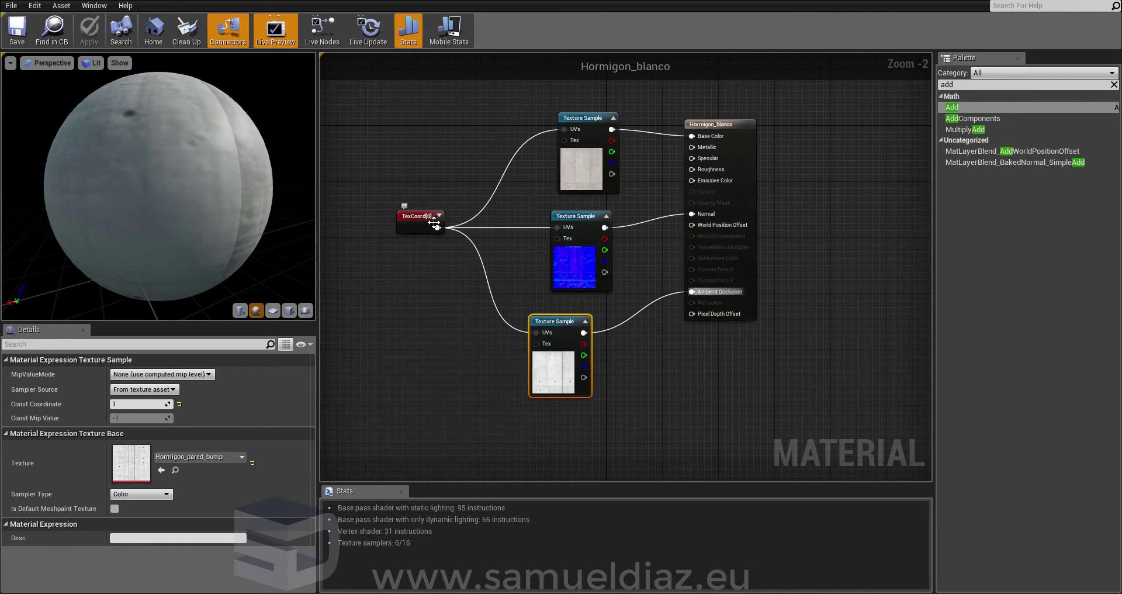
left_click_drag(416, 220, 380, 220)
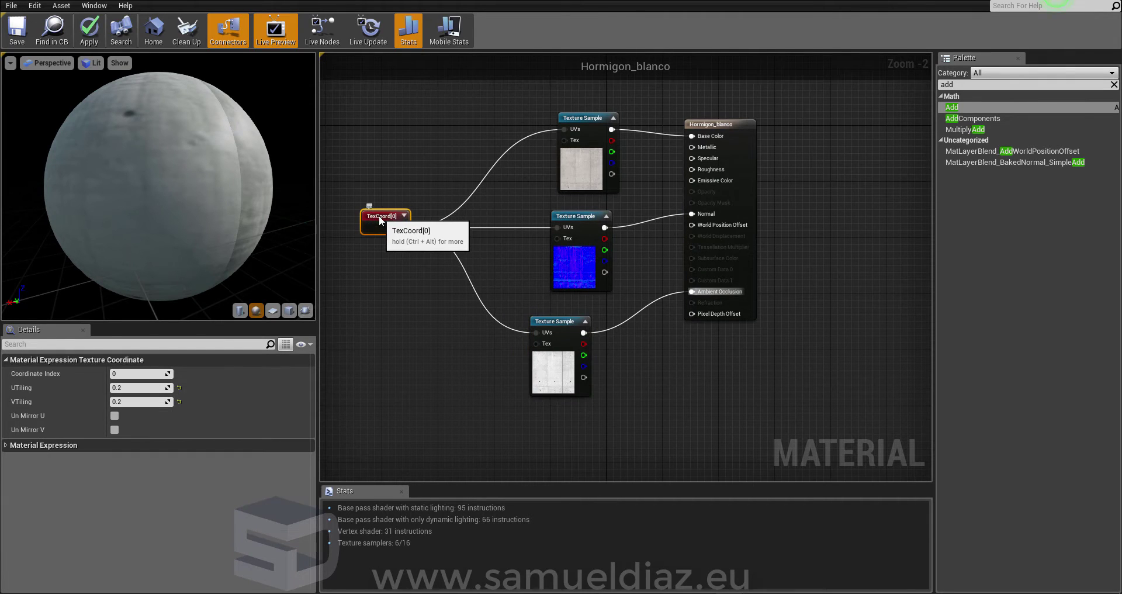
left_click(668, 419)
- Shift the bump texture sample node further lower left, then zoom back in
scroll(646, 382, "up", 1)
scroll(647, 382, "down", 1)
scroll(570, 328, "up", 1)
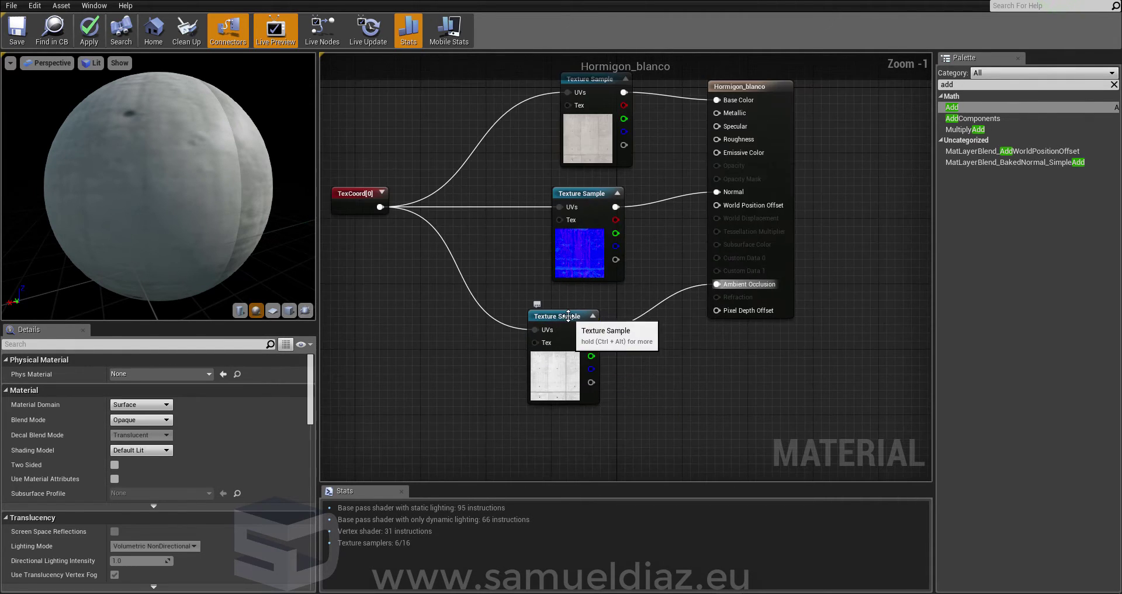
left_click_drag(568, 315, 592, 315)
left_click(530, 368)
left_click(579, 374)
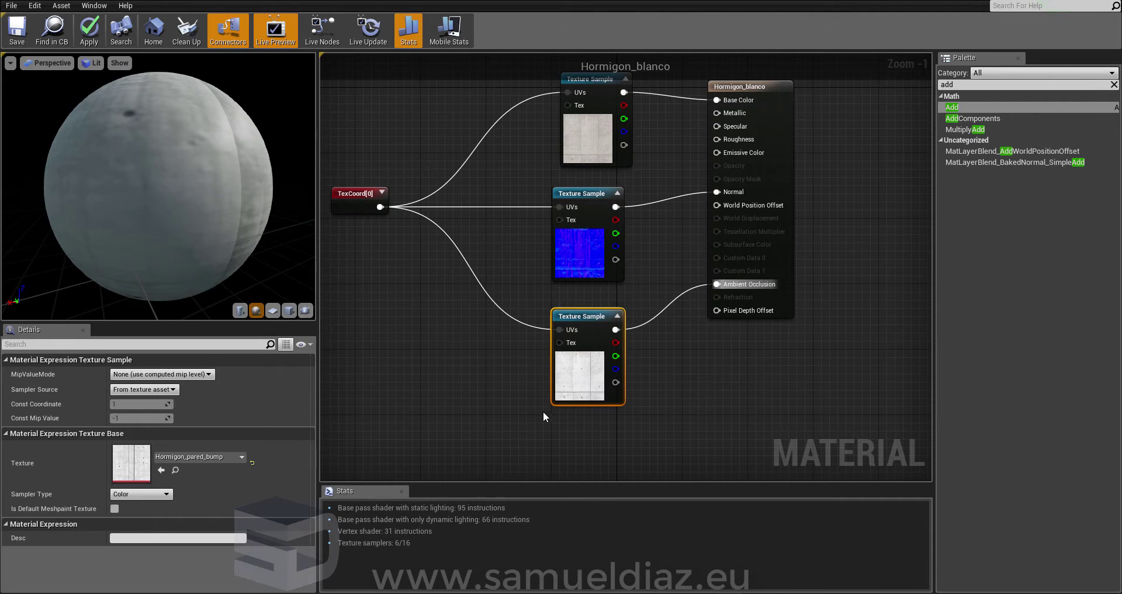
left_click_drag(576, 328, 495, 328)
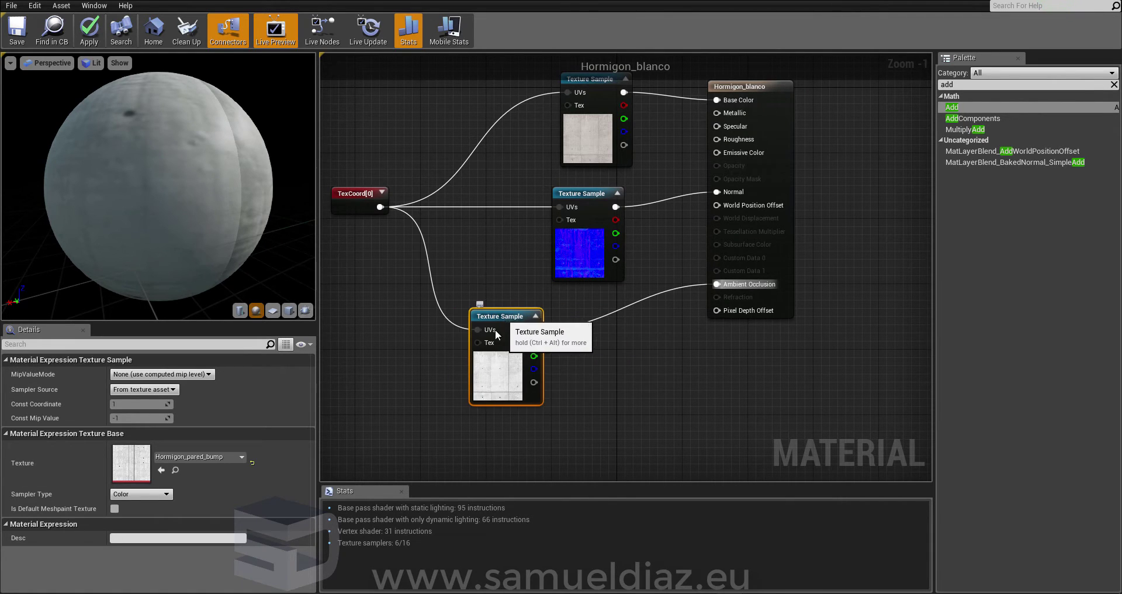
left_click(383, 307)
scroll(585, 386, "up", 1)
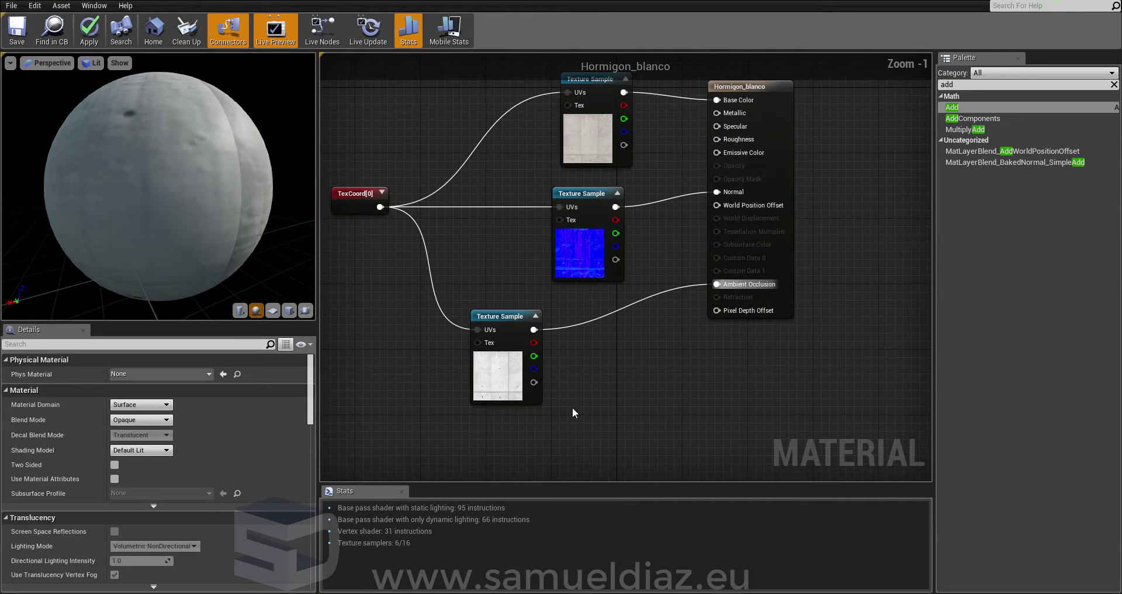
left_click(968, 83)
- Add an Add node, wire the bump texture into it, and remove its direct Ambient Occlusion wire
left_click_drag(952, 107, 602, 356)
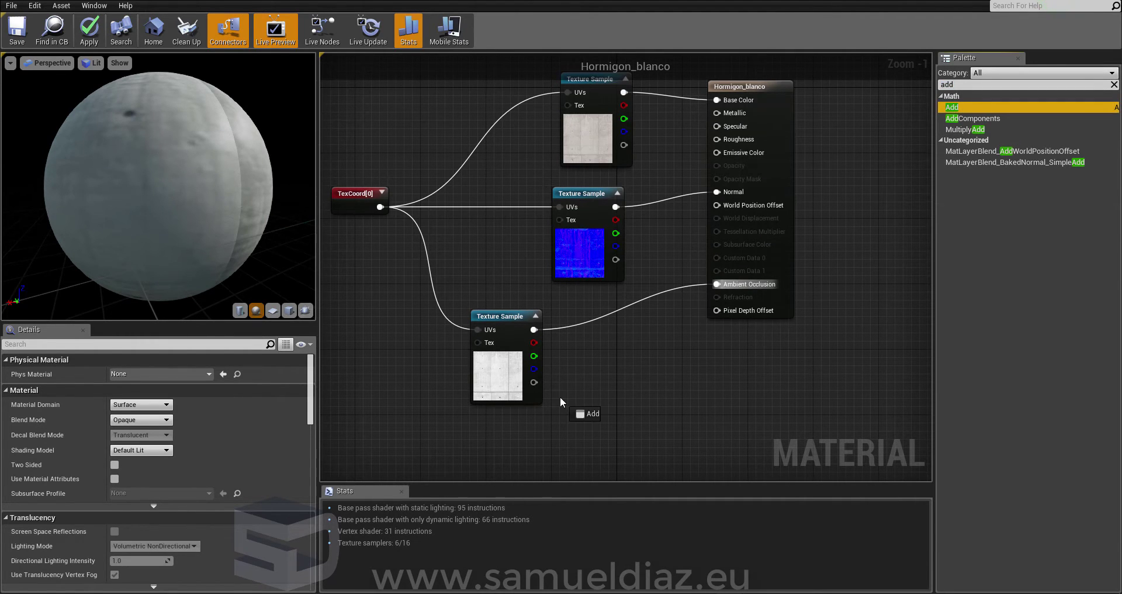
left_click(449, 323)
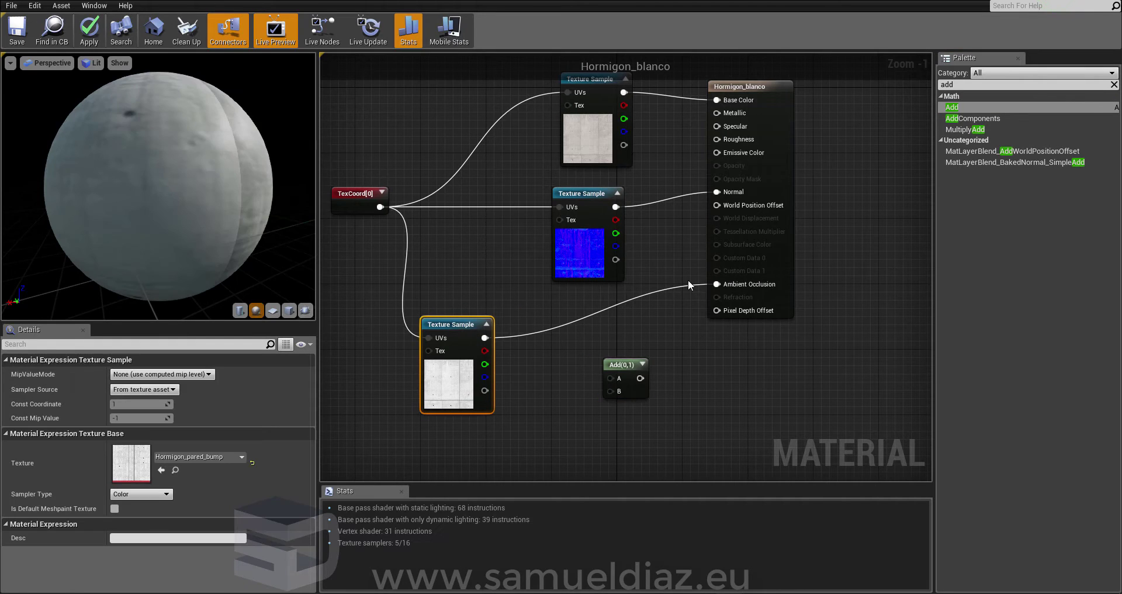
left_click_drag(484, 338, 611, 378)
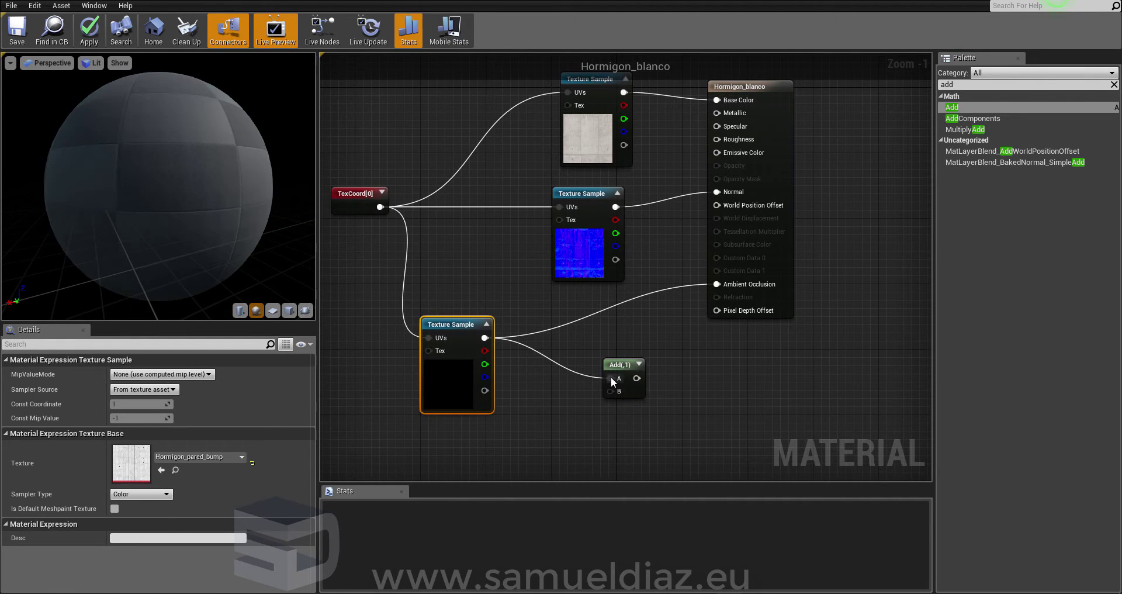
left_click(648, 293, "alt")
key("ctrl+z")
left_click(622, 463)
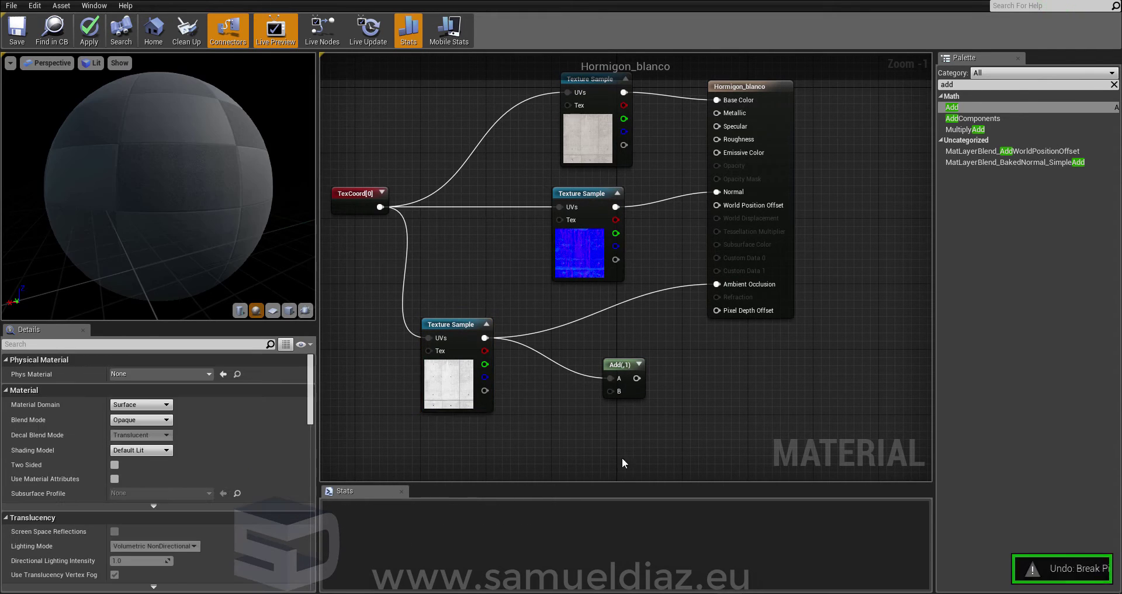
left_click(671, 287, "alt")
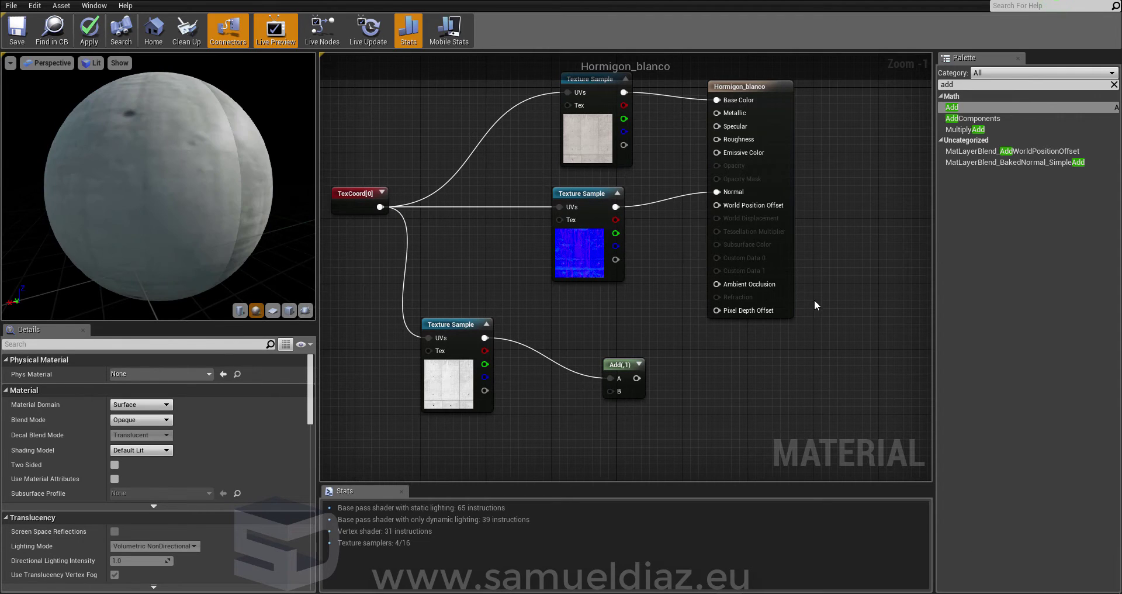
- Arrange the Add node beside the bump texture and pan the graph to fit all nodes
mouse_move(625, 362)
left_mouse_down()
mouse_move(614, 324)
mouse_move(717, 284)
left_mouse_up()
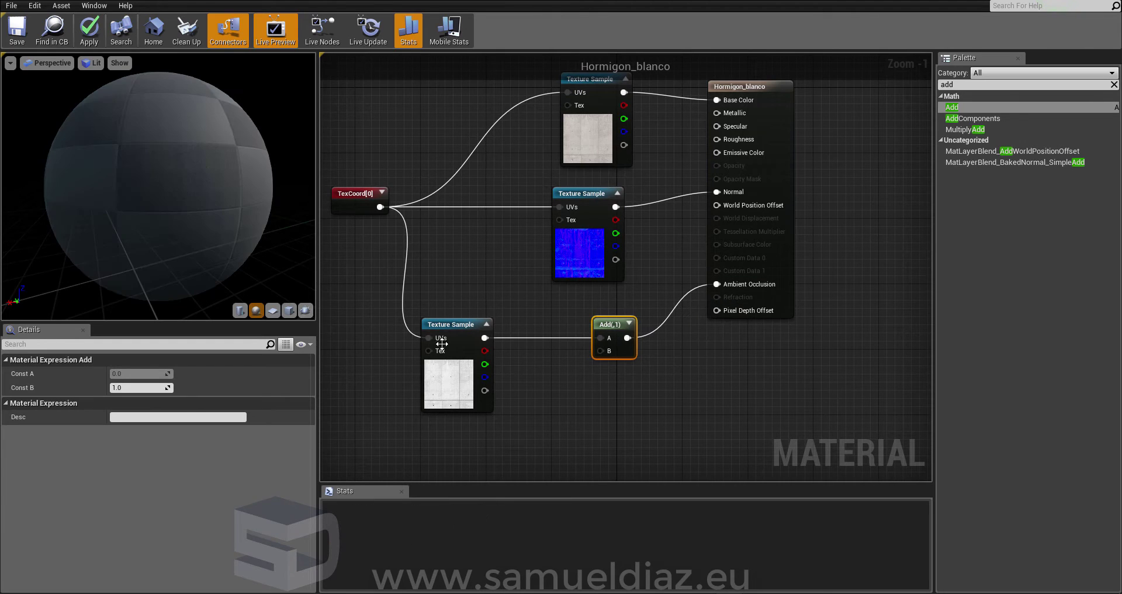
left_click_drag(608, 324, 608, 365)
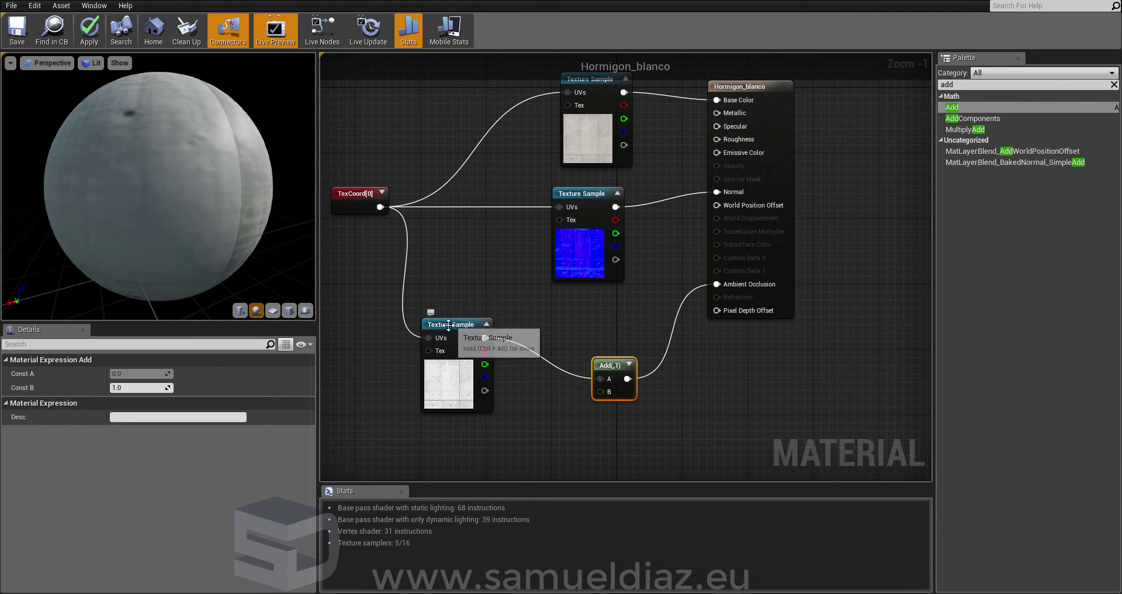
left_click_drag(453, 365, 460, 340)
scroll(543, 357, "down", 1)
right_click_drag(482, 430, 528, 381)
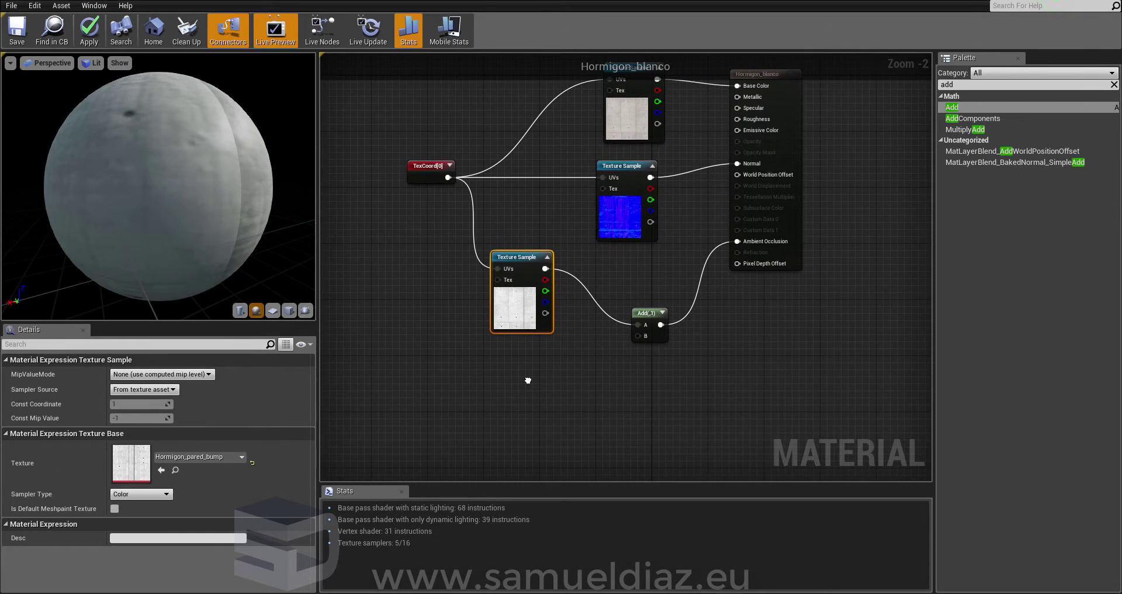
left_click(515, 399)
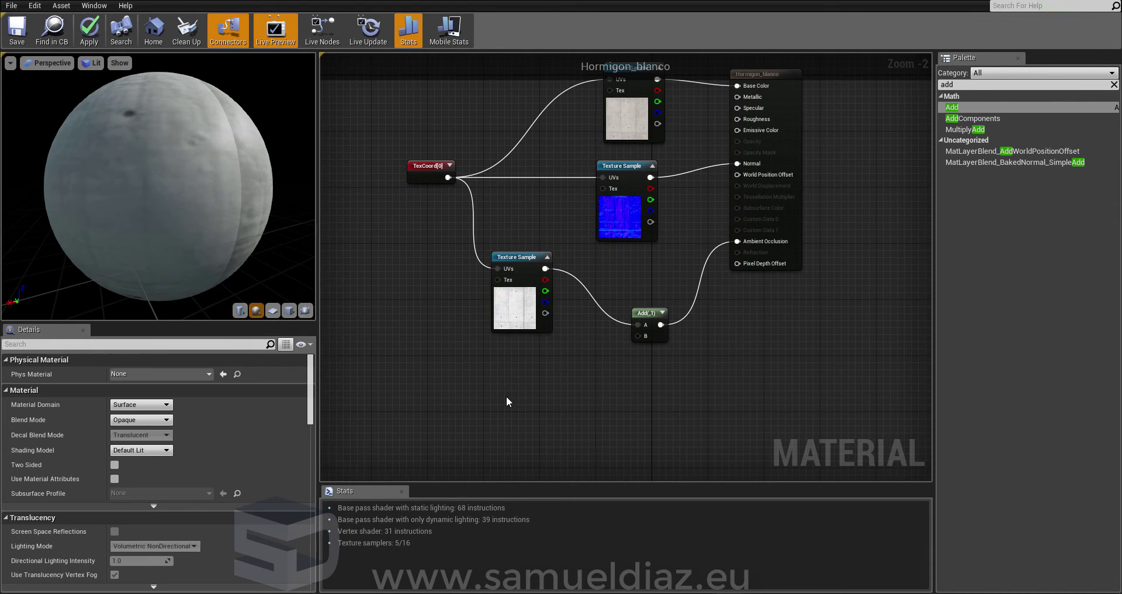
- Add a black 0,0,0 Constant3Vector, connect it to the Add node's B input, and apply
left_click(506, 395)
left_click_drag(527, 397, 503, 353)
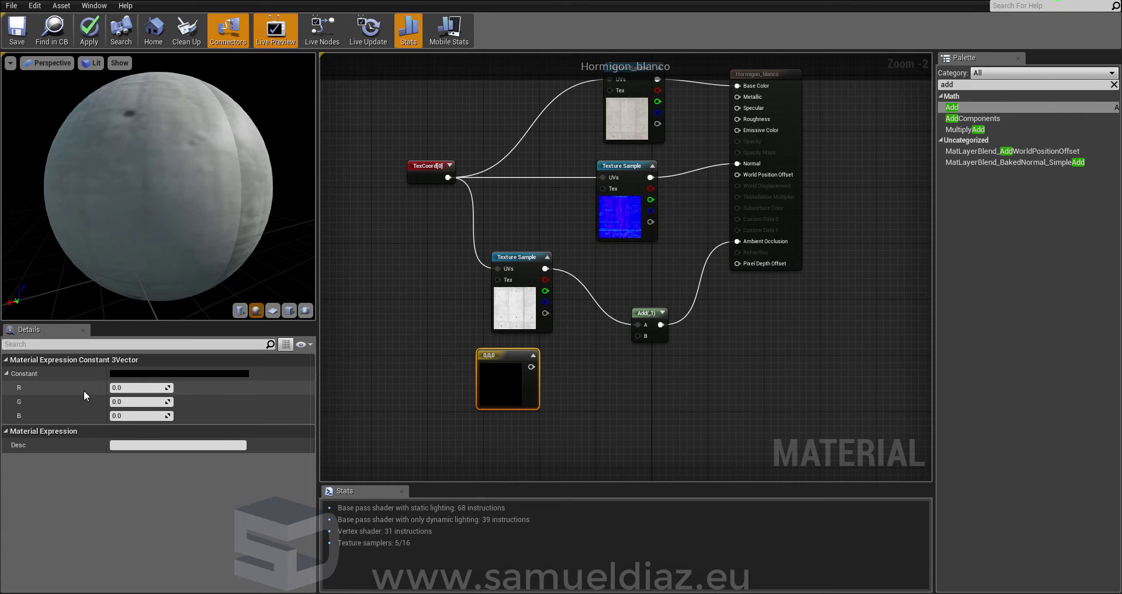
left_click(170, 374)
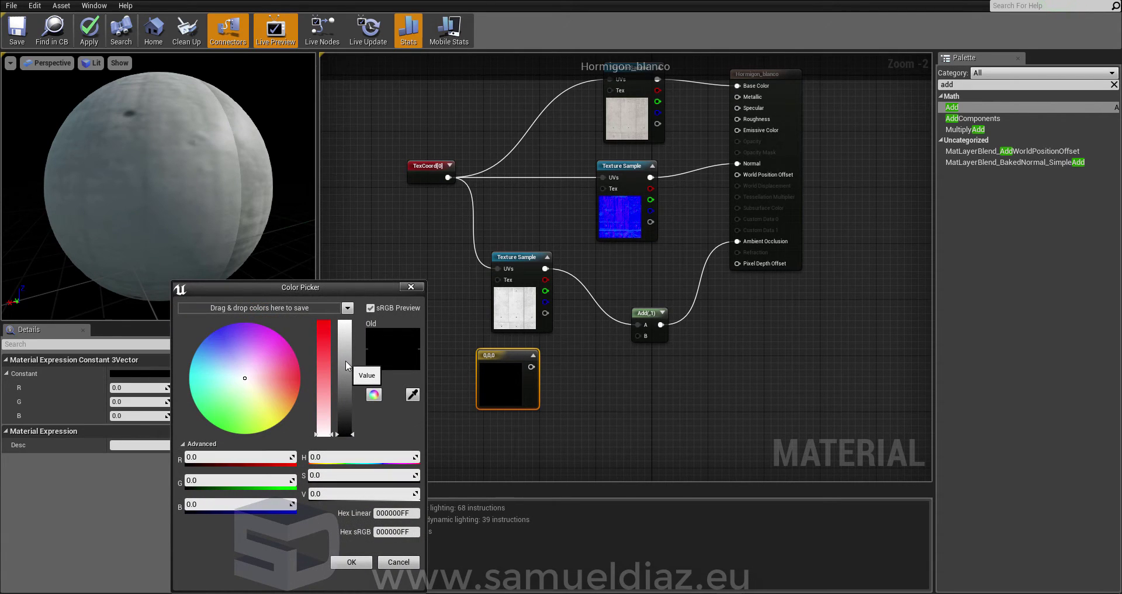
left_click(351, 561)
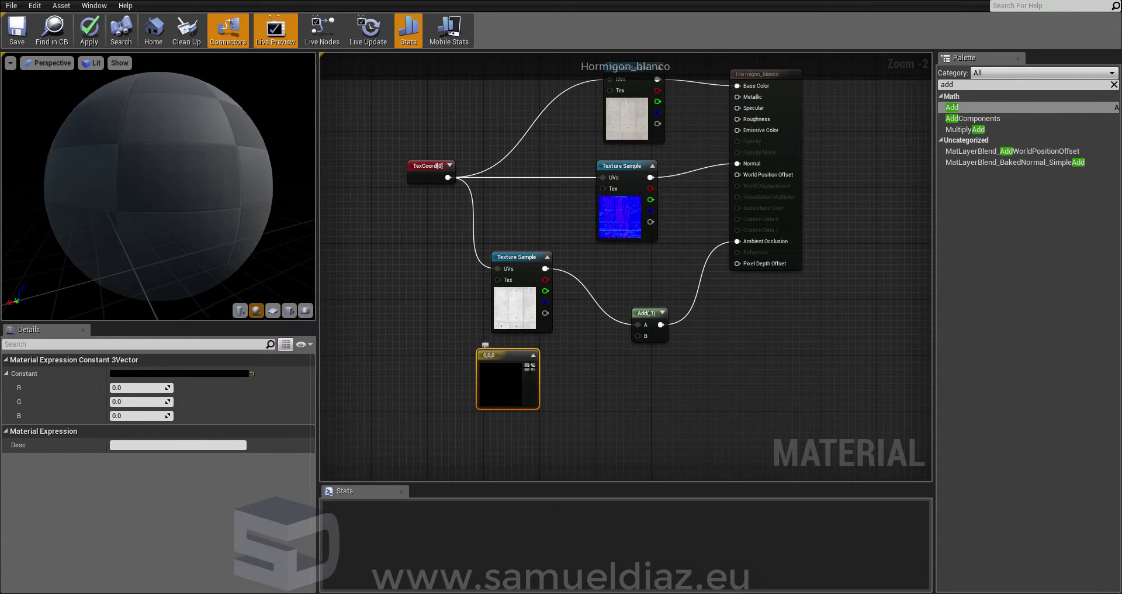
left_click_drag(533, 366, 640, 336)
scroll(647, 347, "up", 2)
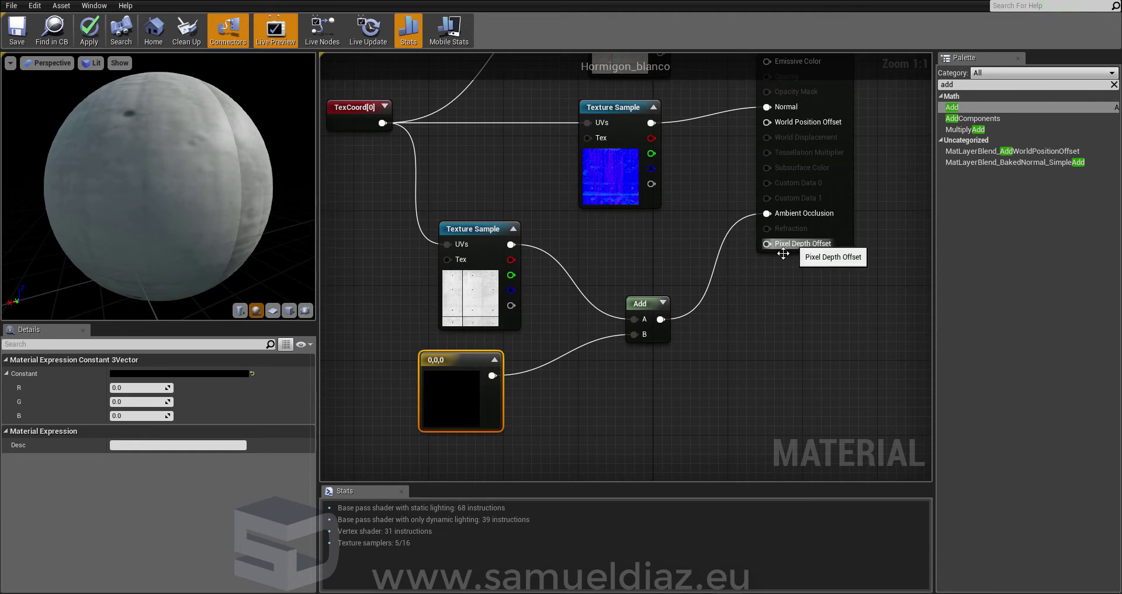
left_click(99, 34)
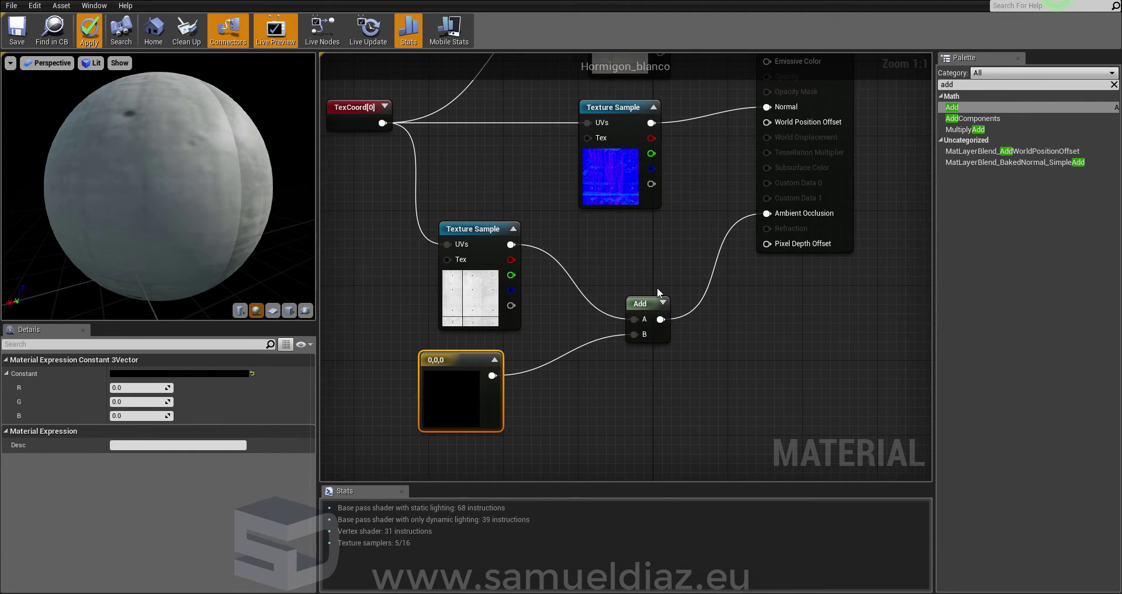
- Preview the Add node's output on the sphere and orbit it to inspect
right_click(644, 301)
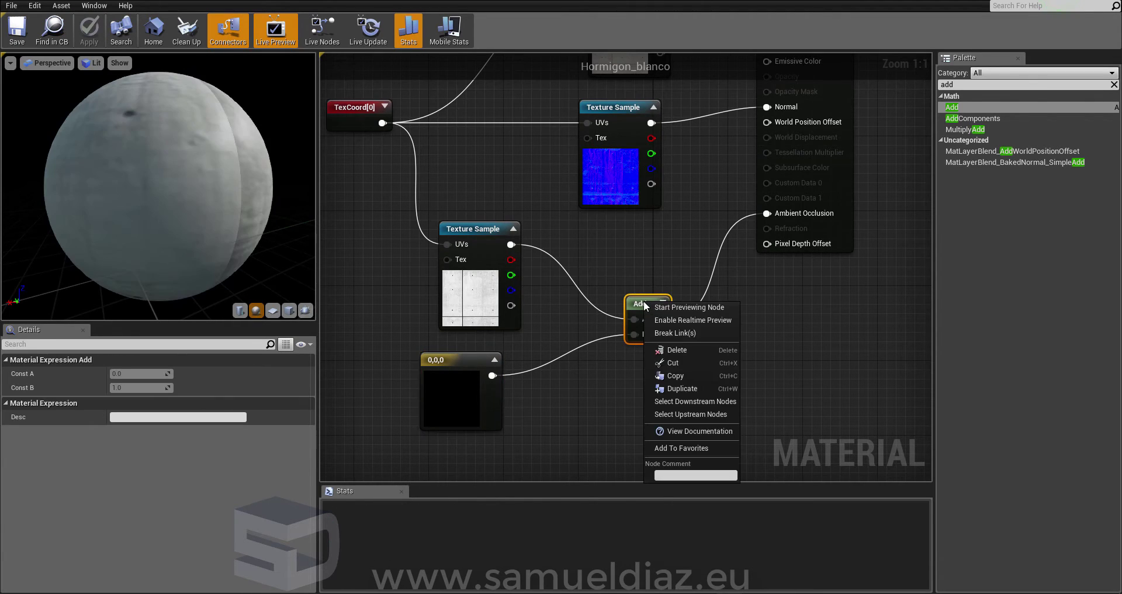
left_click(689, 308)
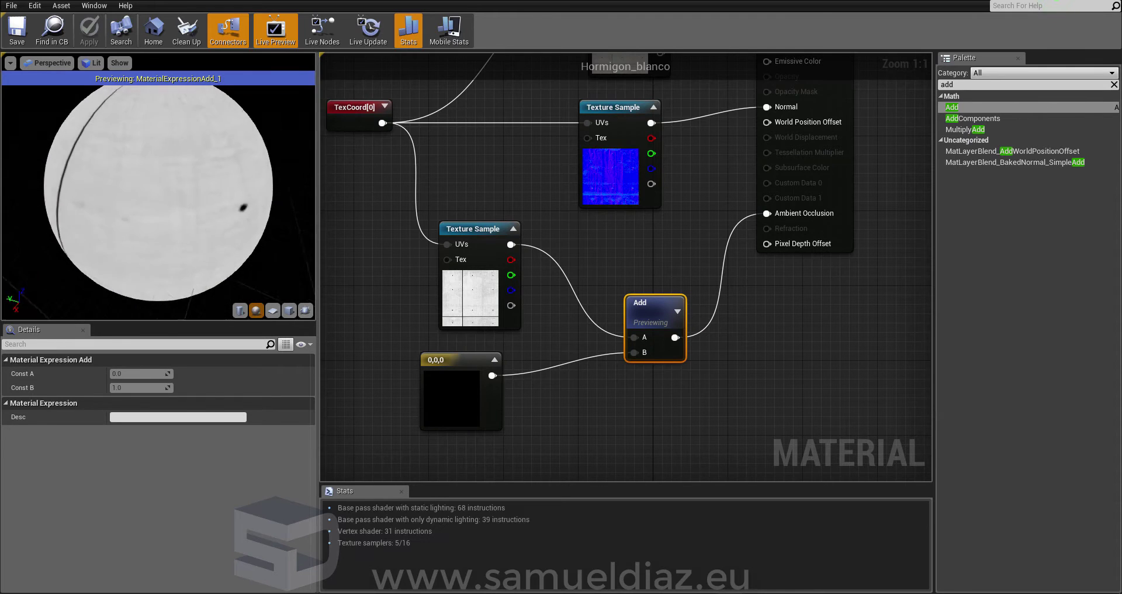
left_click_drag(157, 193, 193, 193)
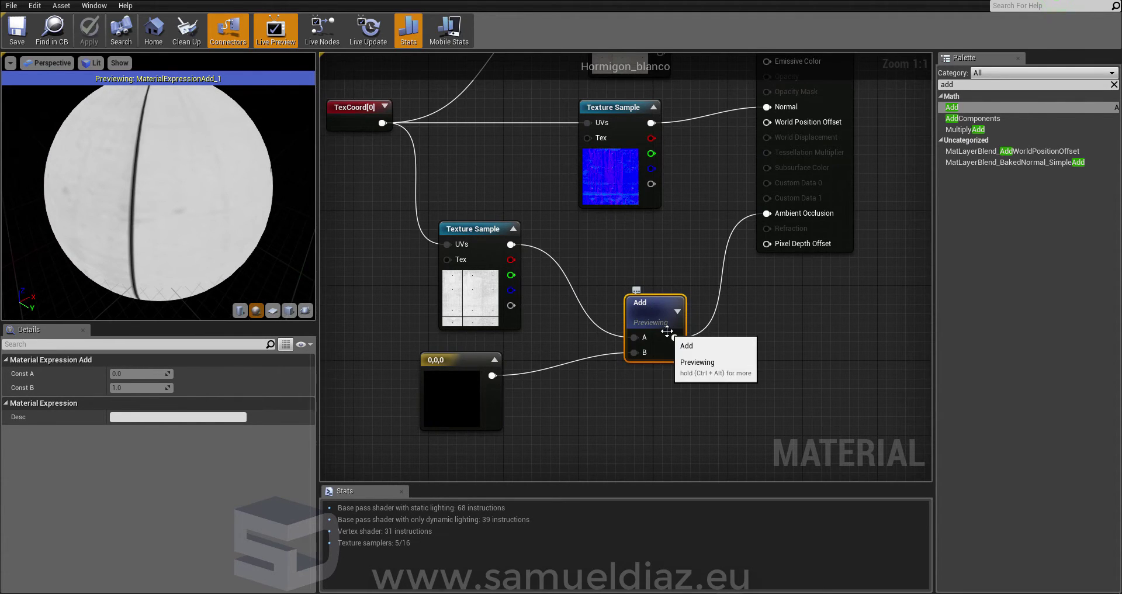
left_click_drag(243, 150, 286, 130)
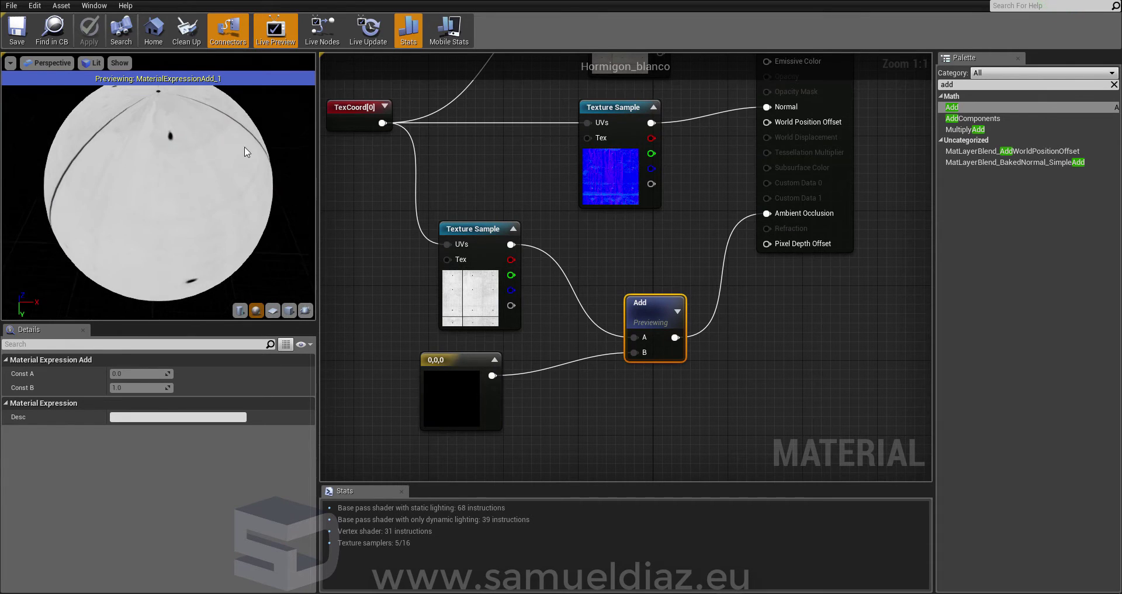
- Test the constant at white and 0.6 grey, return it to black, and apply
left_click(452, 394)
double_click(452, 393)
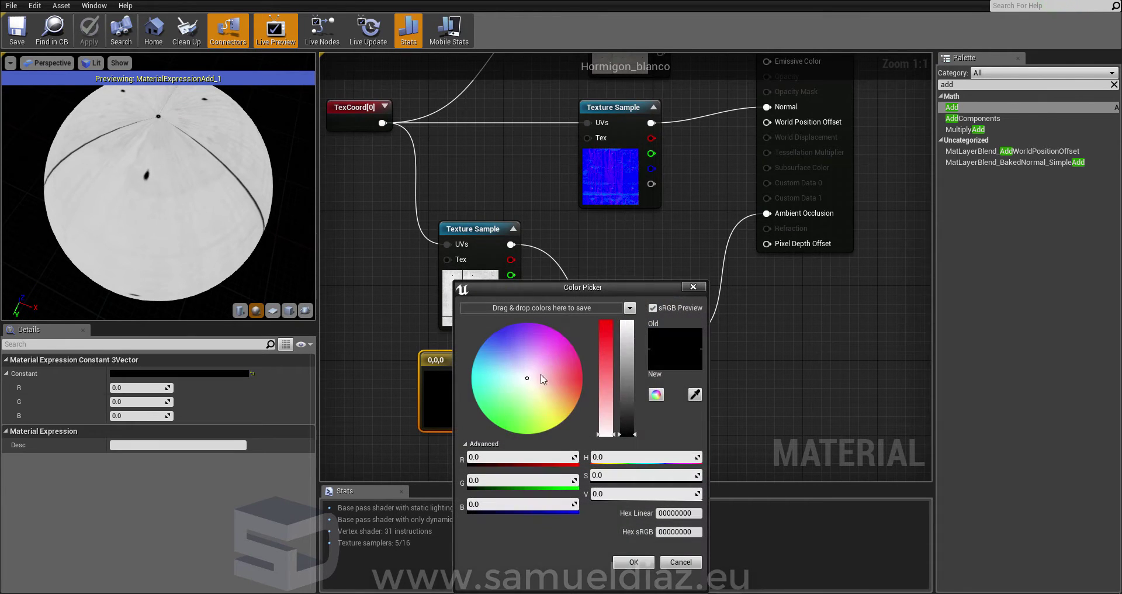
left_click_drag(627, 355, 631, 310)
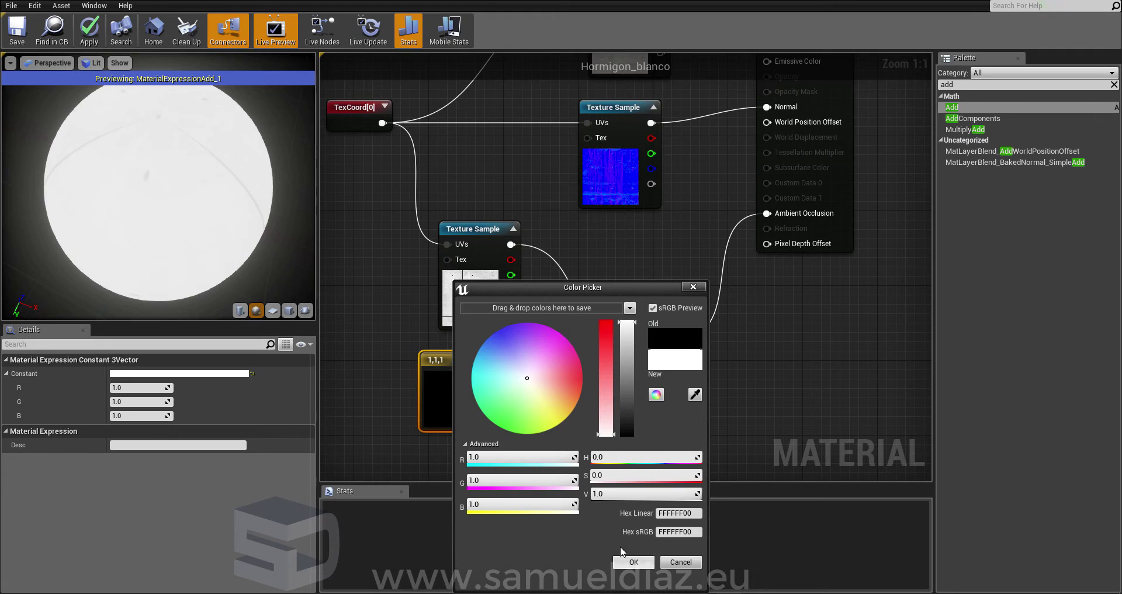
left_click_drag(232, 193, 280, 242)
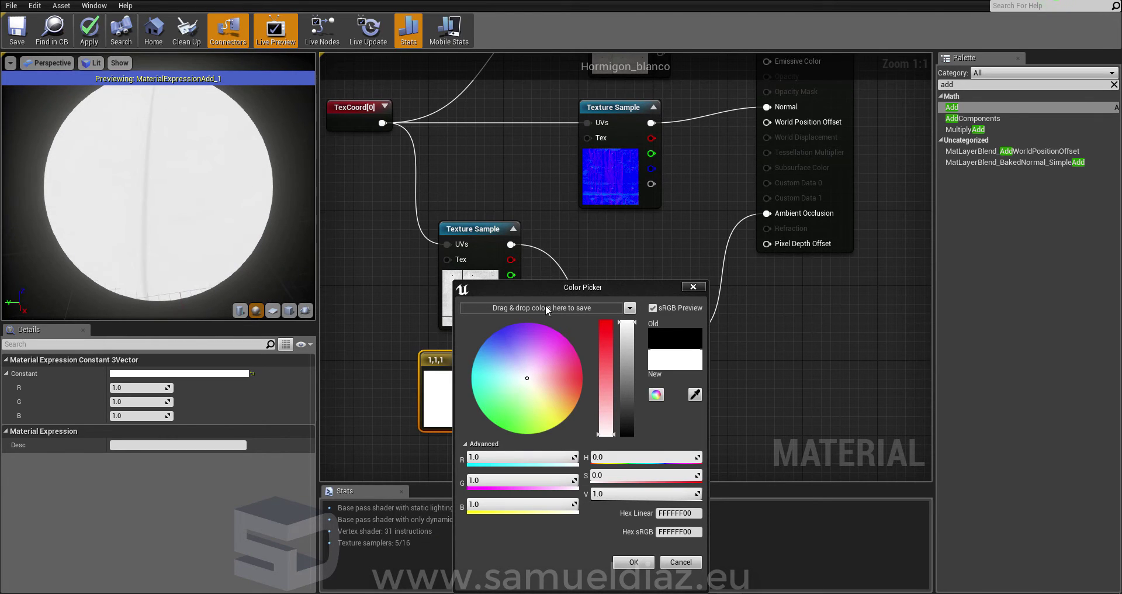
left_click_drag(634, 328, 632, 449)
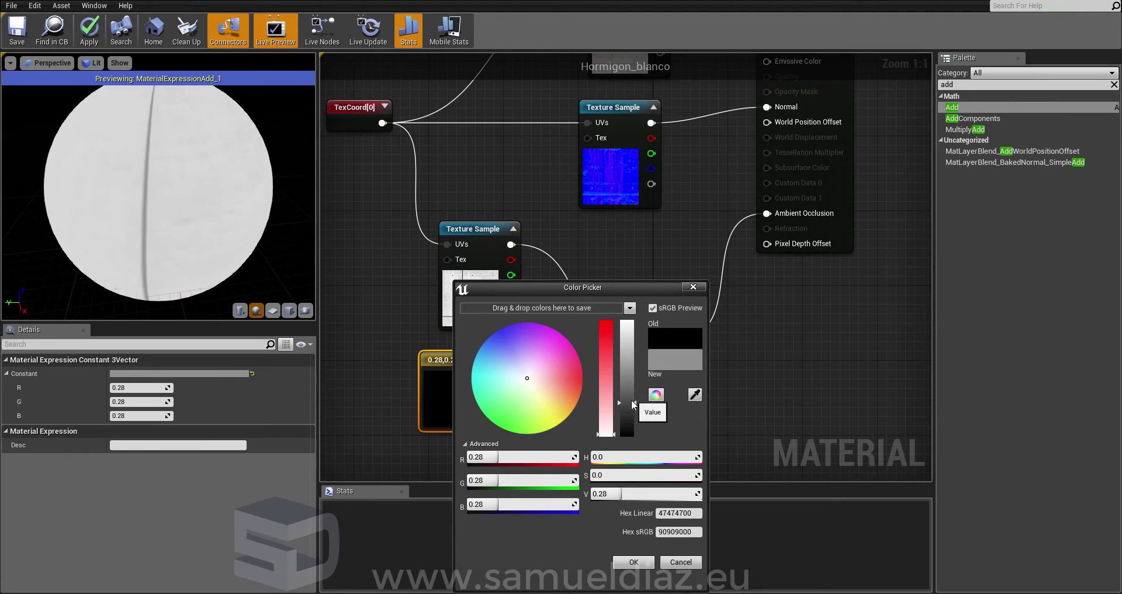
left_click(646, 563)
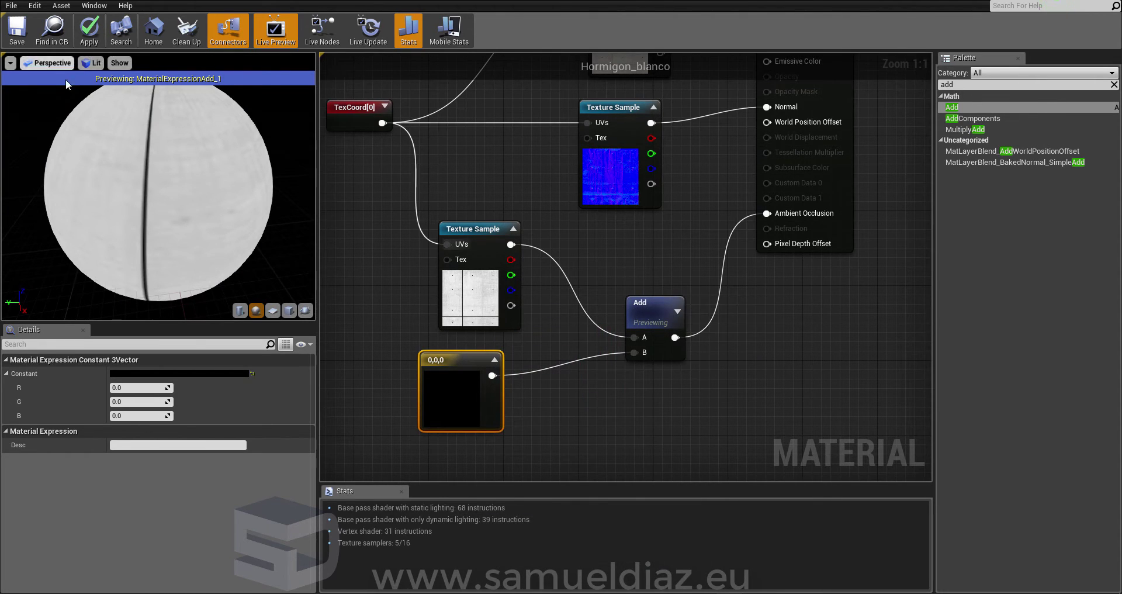
left_click(89, 29)
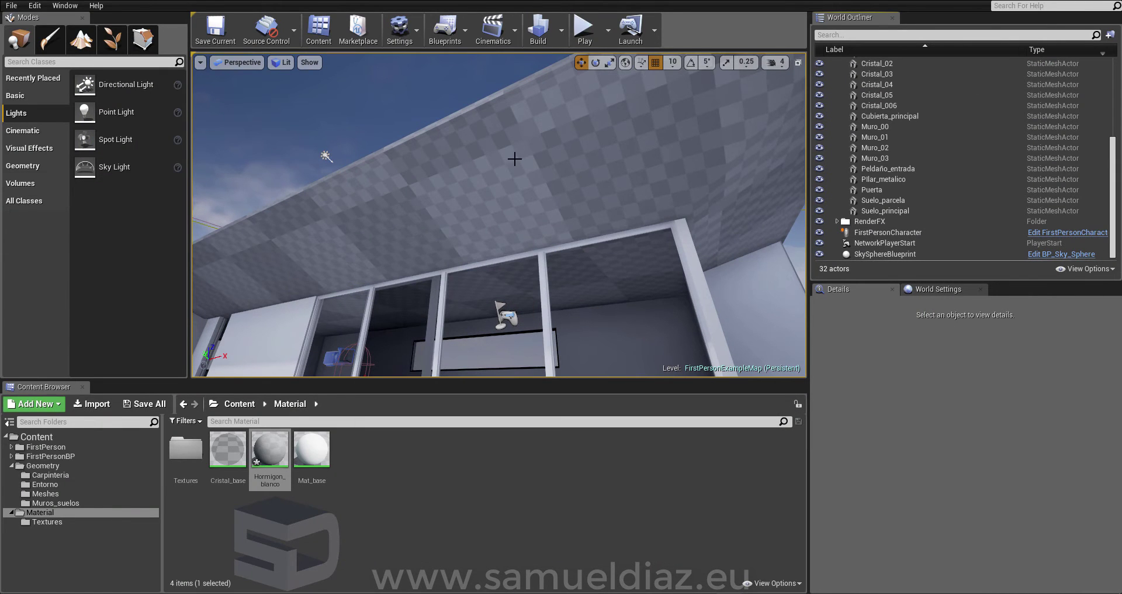
- Reopen Hormigon_blanco, set the constant to 0.4 grey, and apply the change
right_click_drag(514, 158, 514, 171)
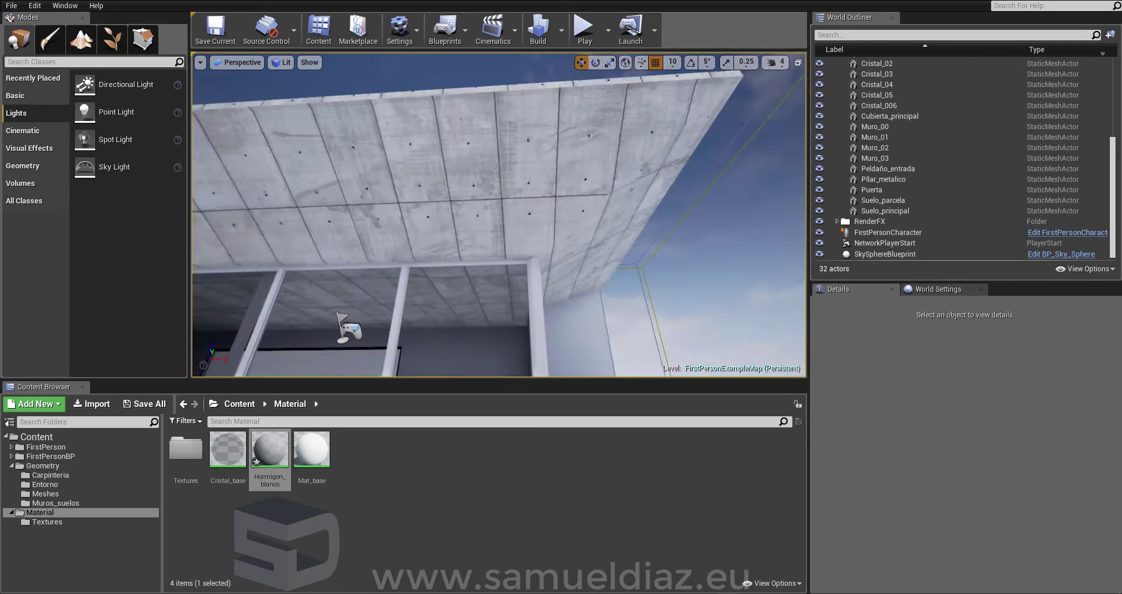
double_click(263, 453)
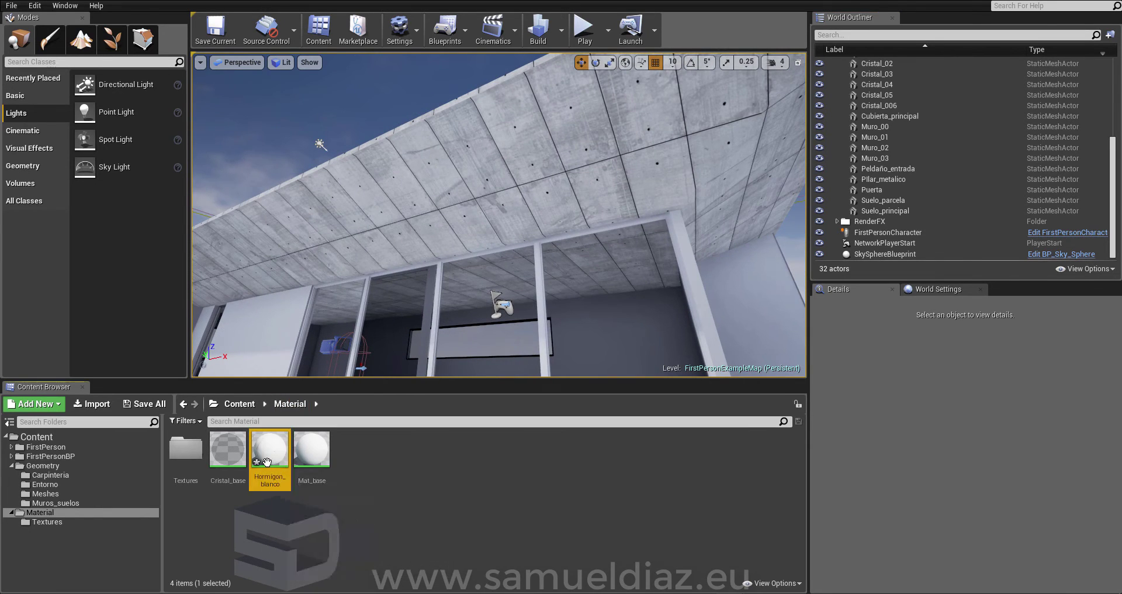
double_click(445, 407)
mouse_move(621, 433)
left_mouse_down()
mouse_move(630, 374)
mouse_move(627, 393)
left_mouse_up()
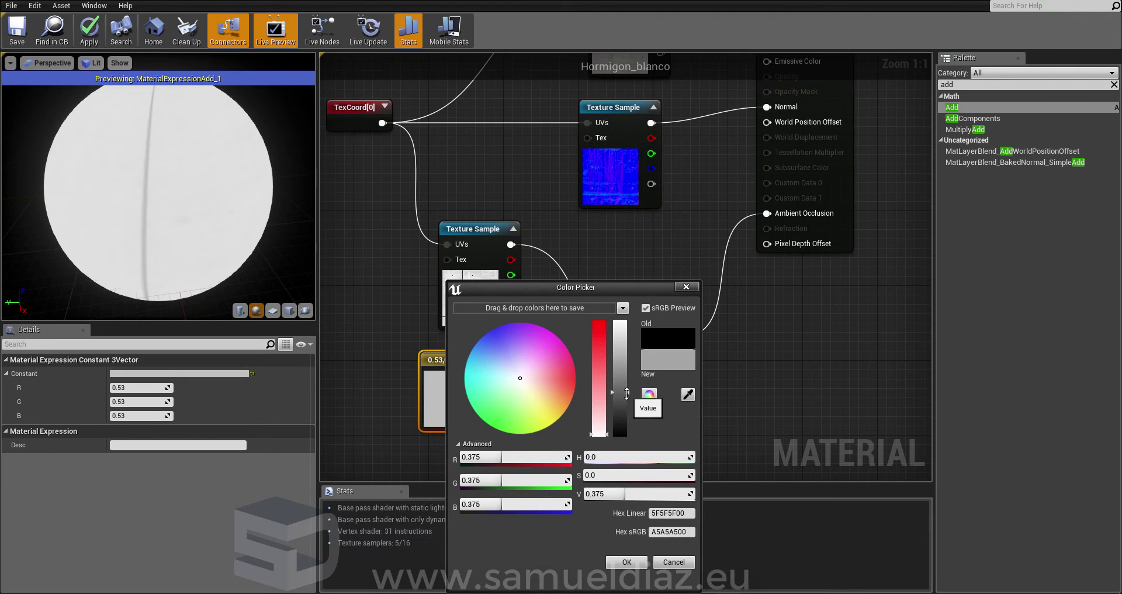
left_click(626, 562)
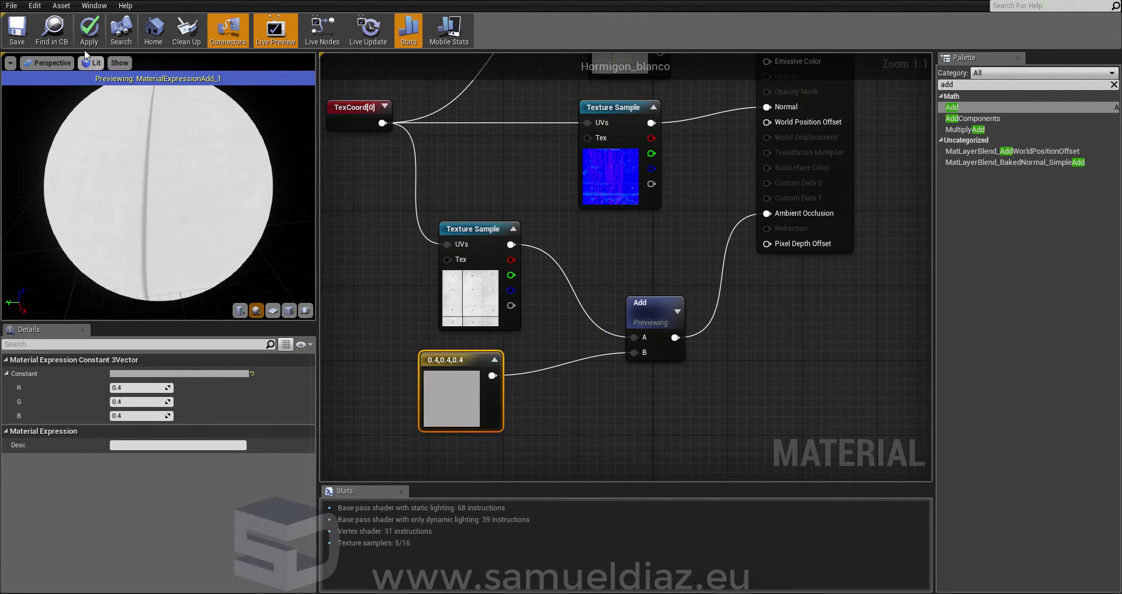
left_click(82, 35)
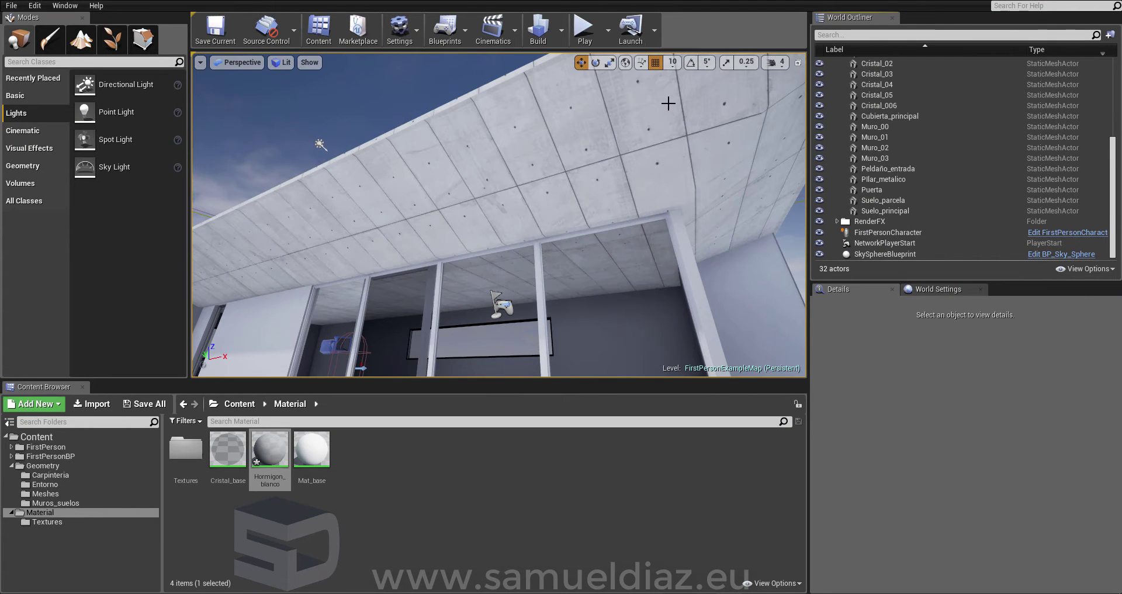
- Fly past the porch and glass facade into the house and select the Muro_02 wall
right_click_drag(498, 215, 498, 215)
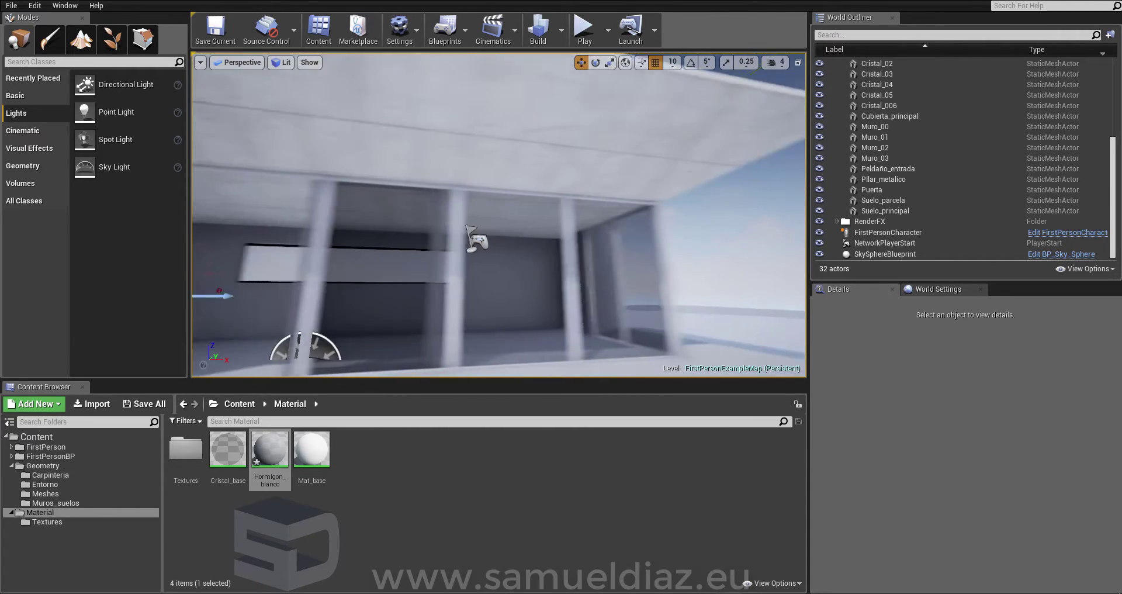
right_click_drag(377, 87, 377, 88)
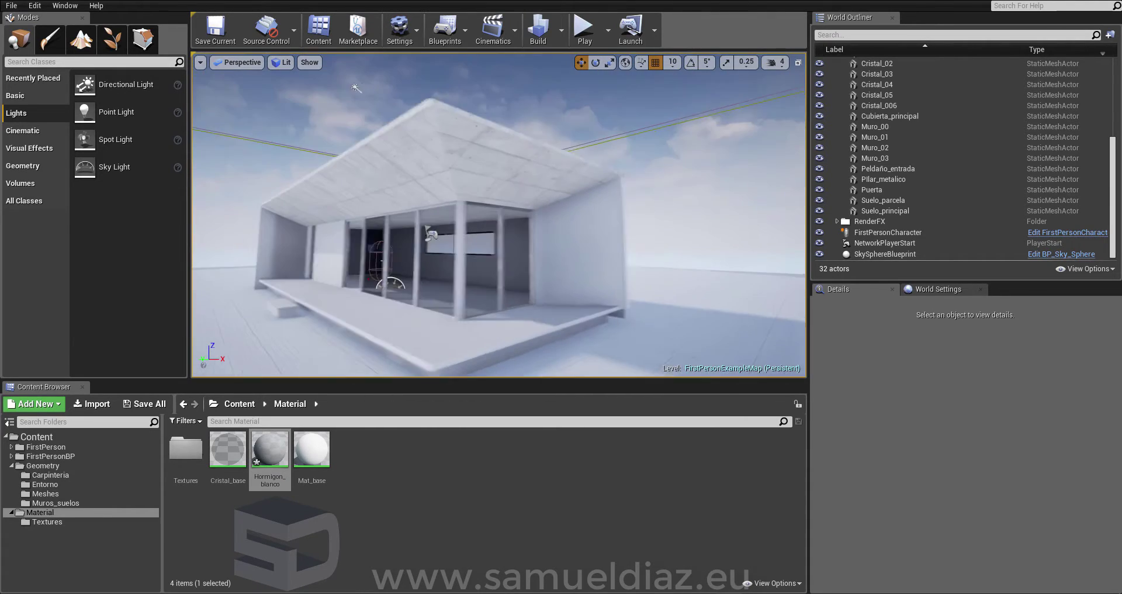
right_click_drag(498, 214, 498, 214)
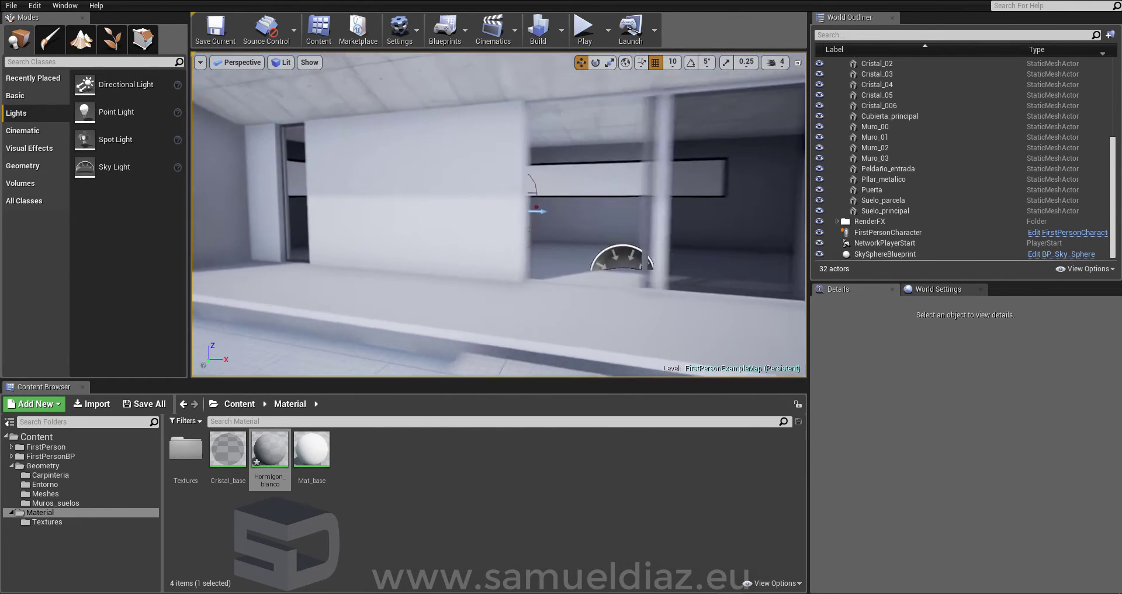
right_click_drag(498, 215, 439, 238)
left_click(439, 238)
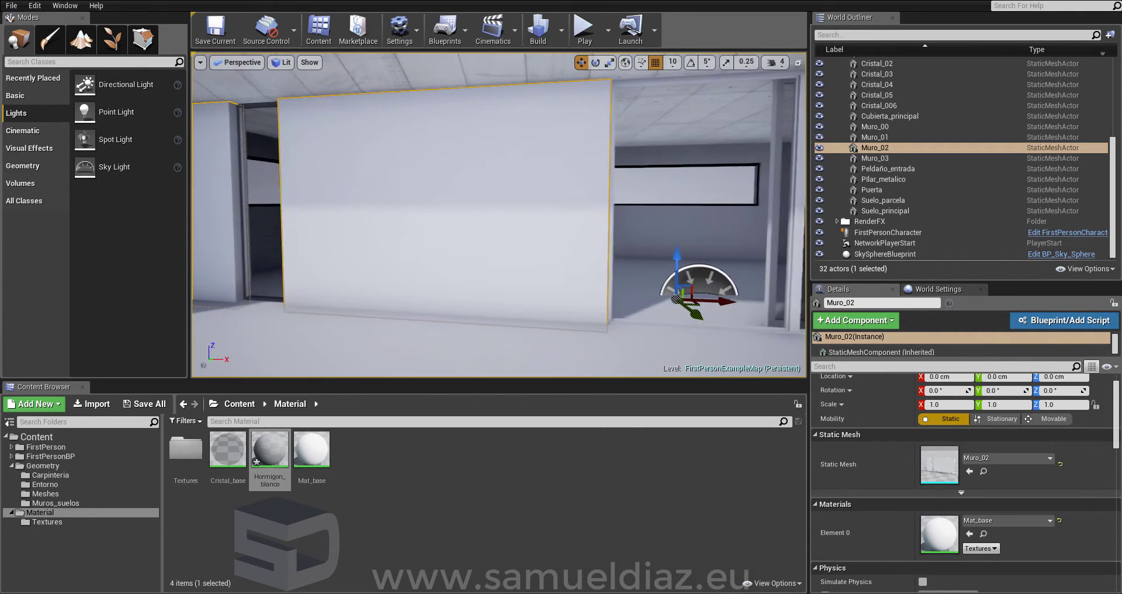
- Select the Muro_03 wall and drop Hormigon_blanco onto it from the Content Browser
right_click_drag(354, 188, 354, 187)
right_click_drag(504, 191, 504, 191)
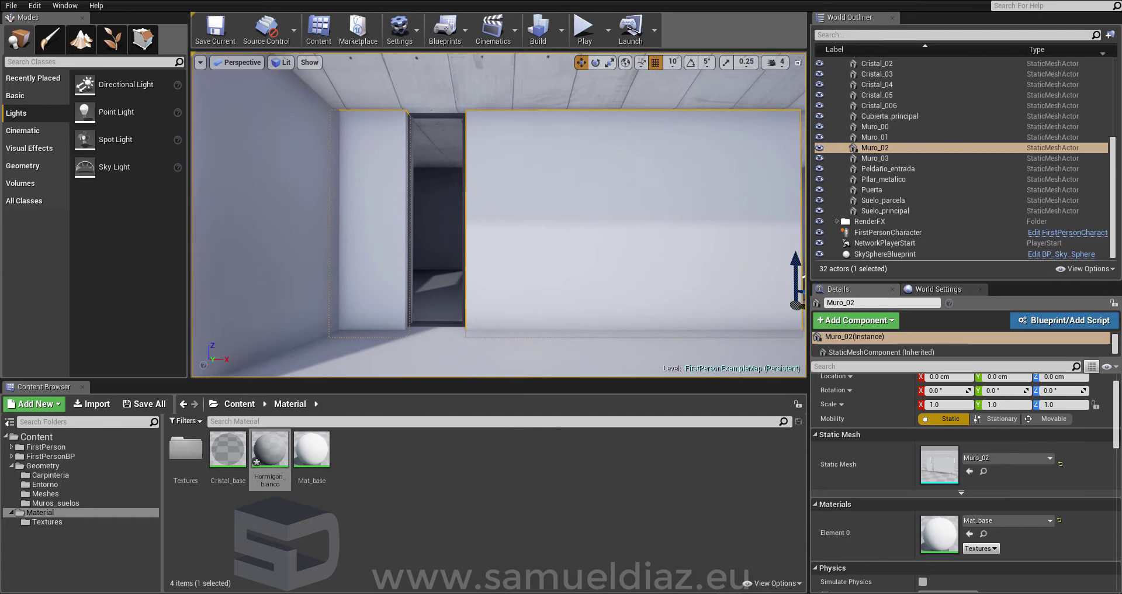
mouse_move(504, 191)
right_mouse_down()
mouse_move(395, 180)
mouse_move(448, 167)
right_mouse_up()
left_click(448, 168)
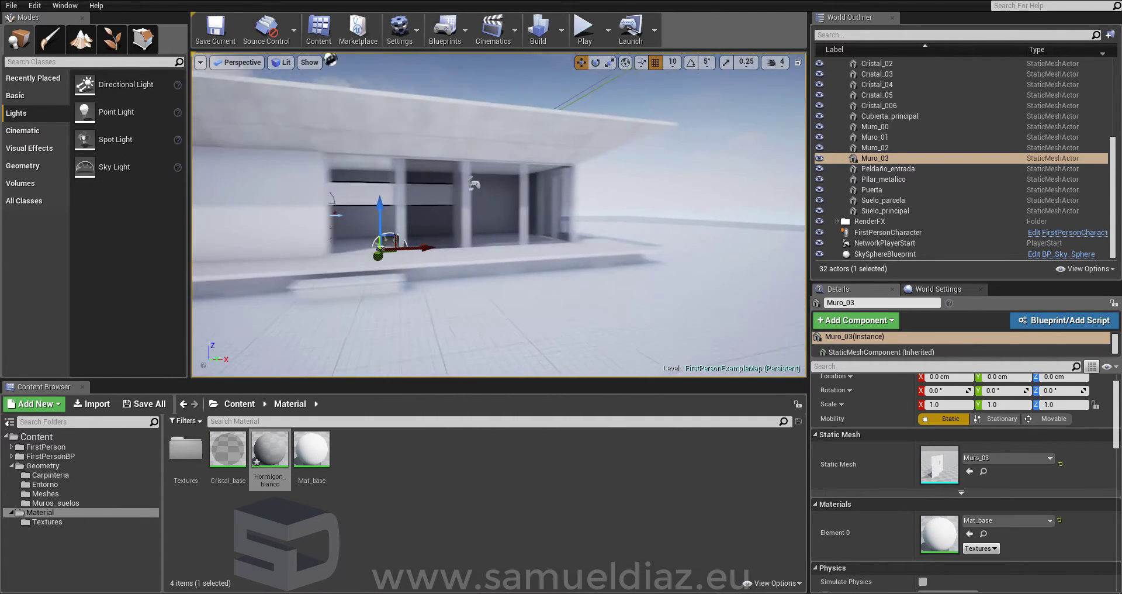
left_click(393, 155)
mouse_move(393, 155)
right_mouse_down()
mouse_move(551, 228)
mouse_move(416, 190)
right_mouse_up()
left_click(415, 191)
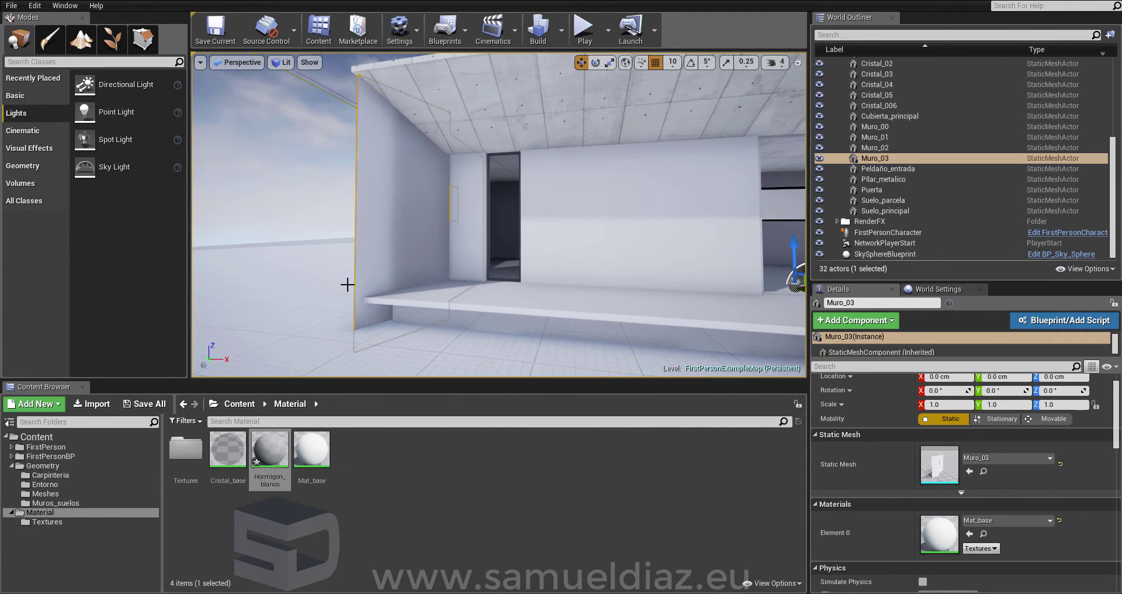
left_click_drag(278, 446, 376, 208)
right_click_drag(376, 208, 376, 208)
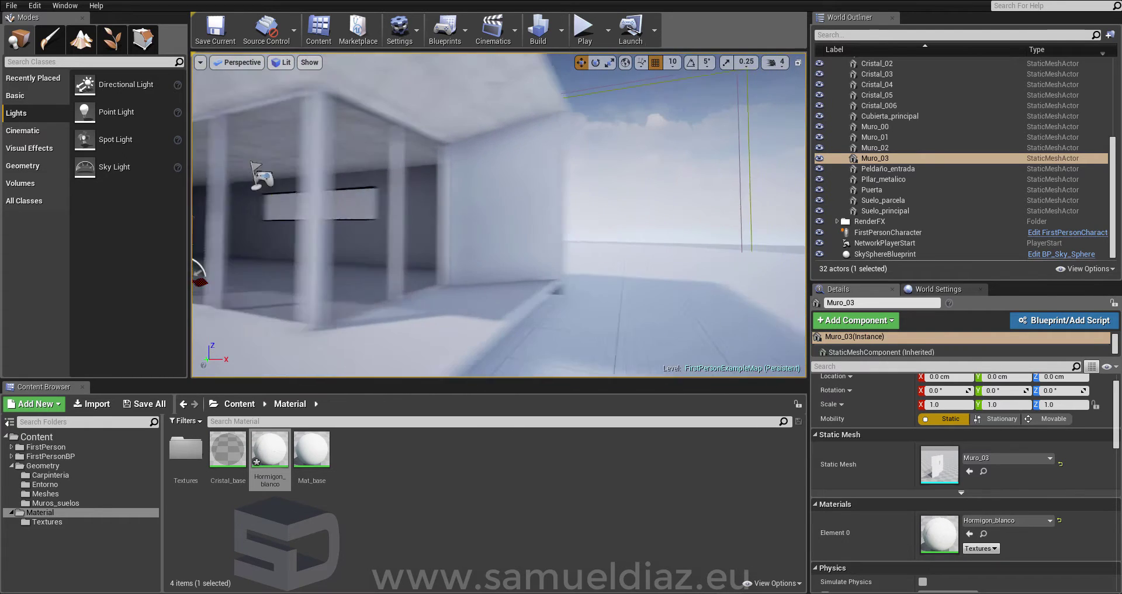
right_click_drag(415, 237, 416, 237)
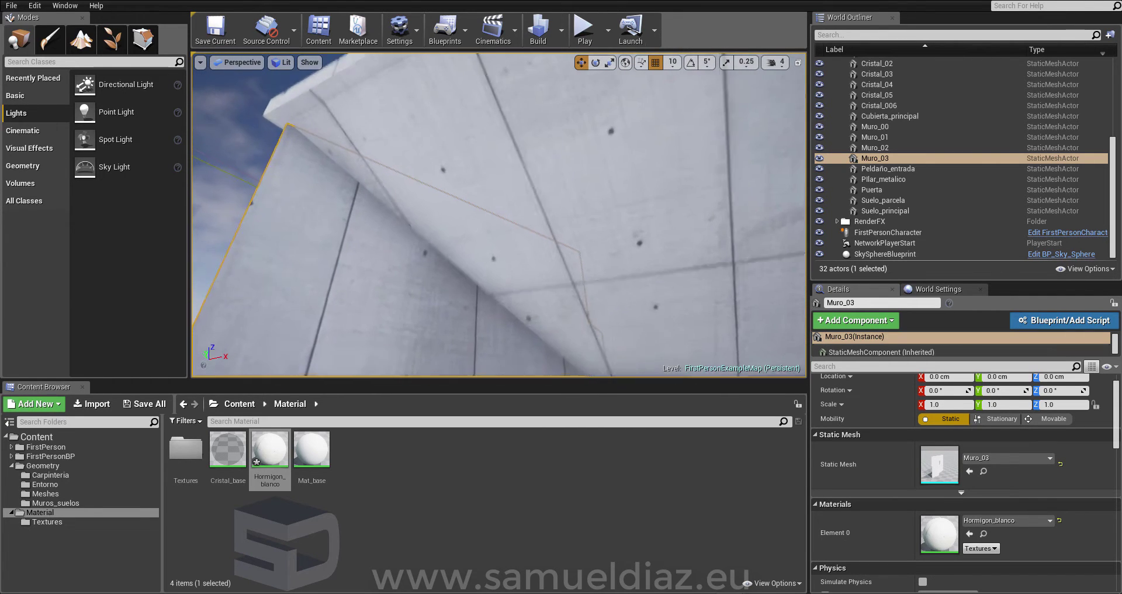
right_click_drag(376, 141, 376, 141)
right_click_drag(508, 220, 463, 220)
right_click_drag(468, 265, 468, 265)
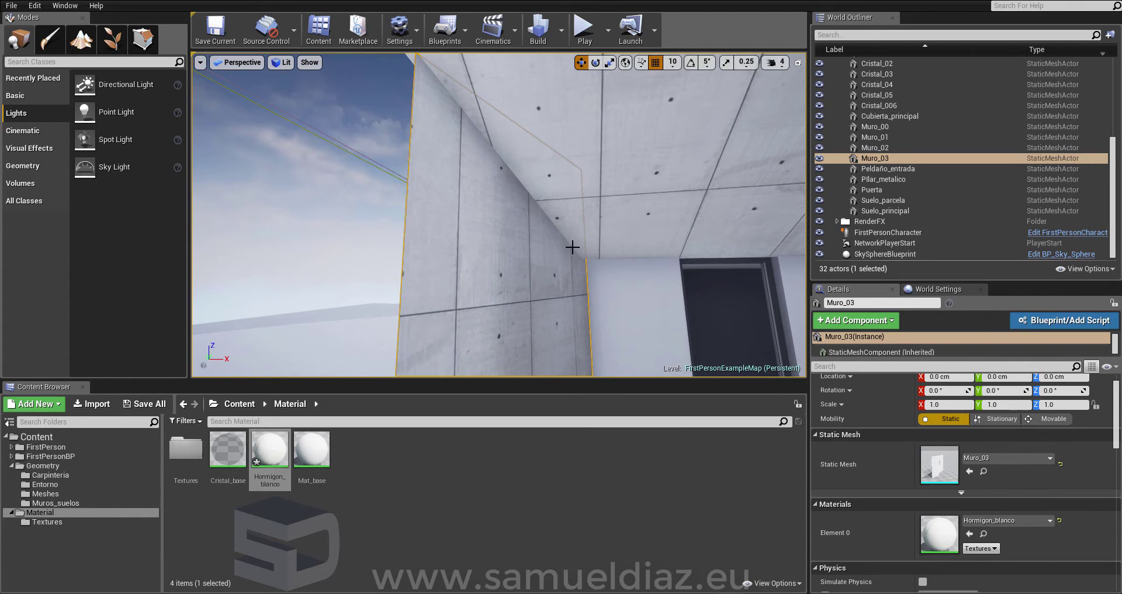
right_click_drag(572, 247, 572, 247)
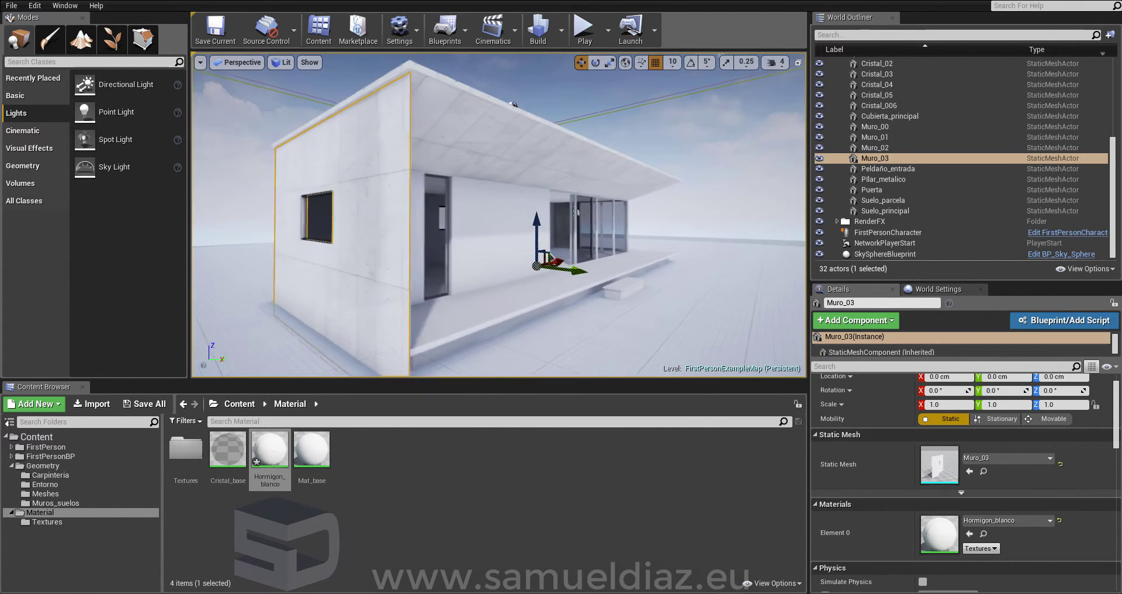
right_click_drag(498, 215, 498, 215)
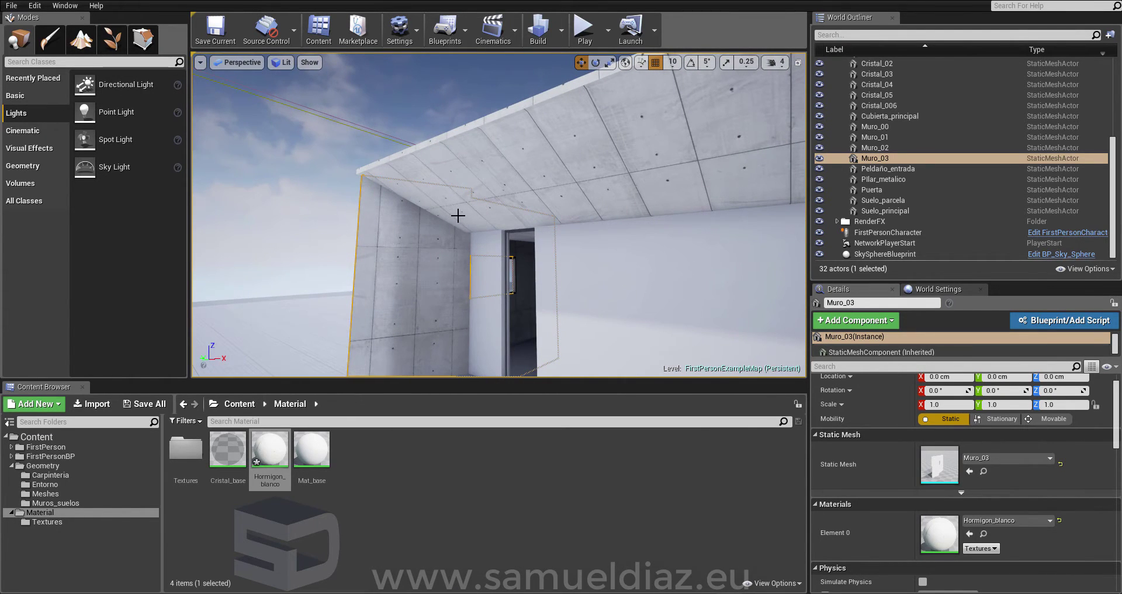
mouse_move(457, 216)
right_mouse_down()
mouse_move(498, 215)
mouse_move(452, 216)
mouse_move(493, 195)
right_mouse_up()
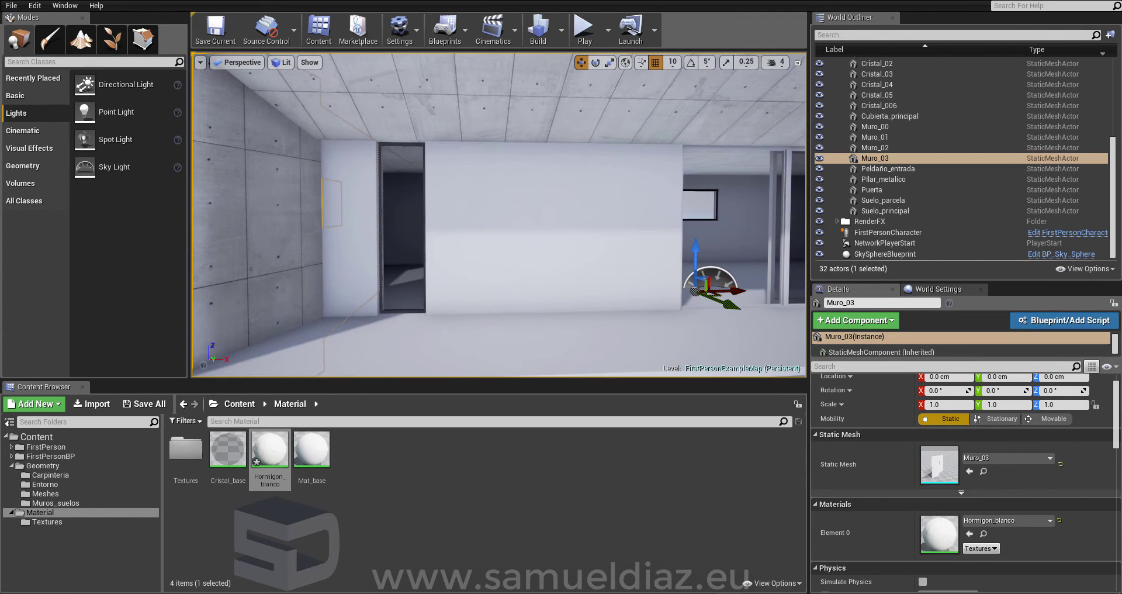
- Create a new material asset in the Material folder named Ladrillos
right_click(400, 461)
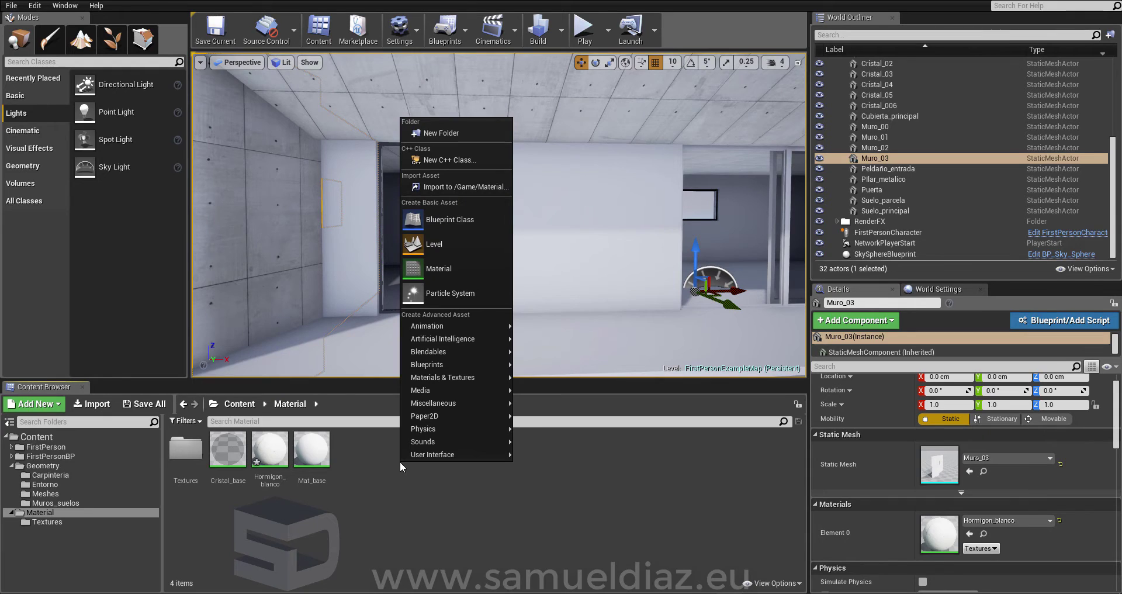
left_click(438, 268)
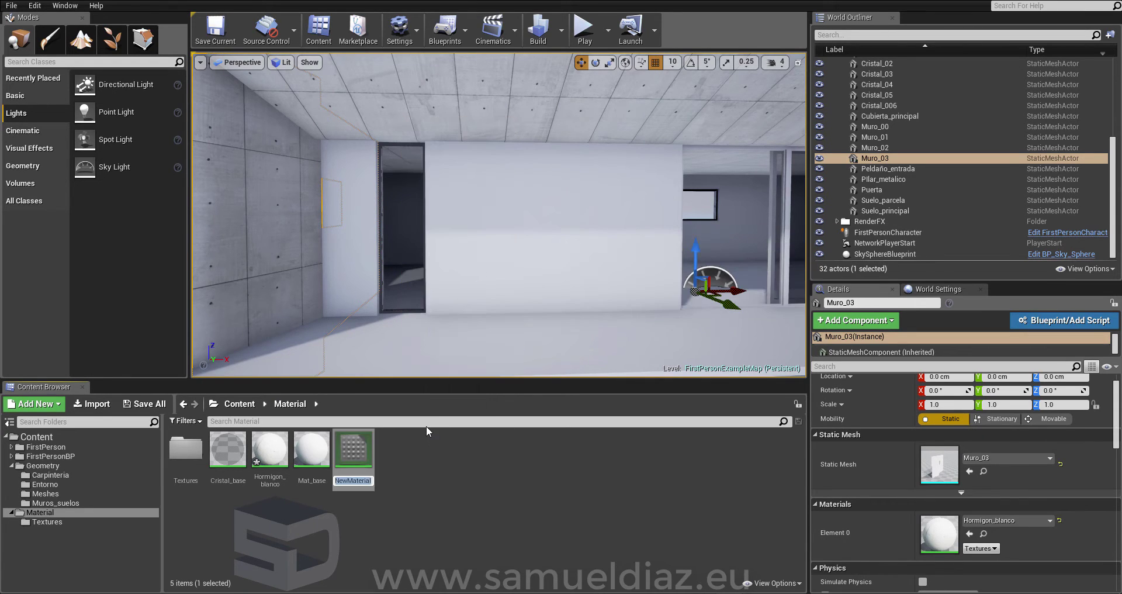
type("Ladrillos")
key("Return")
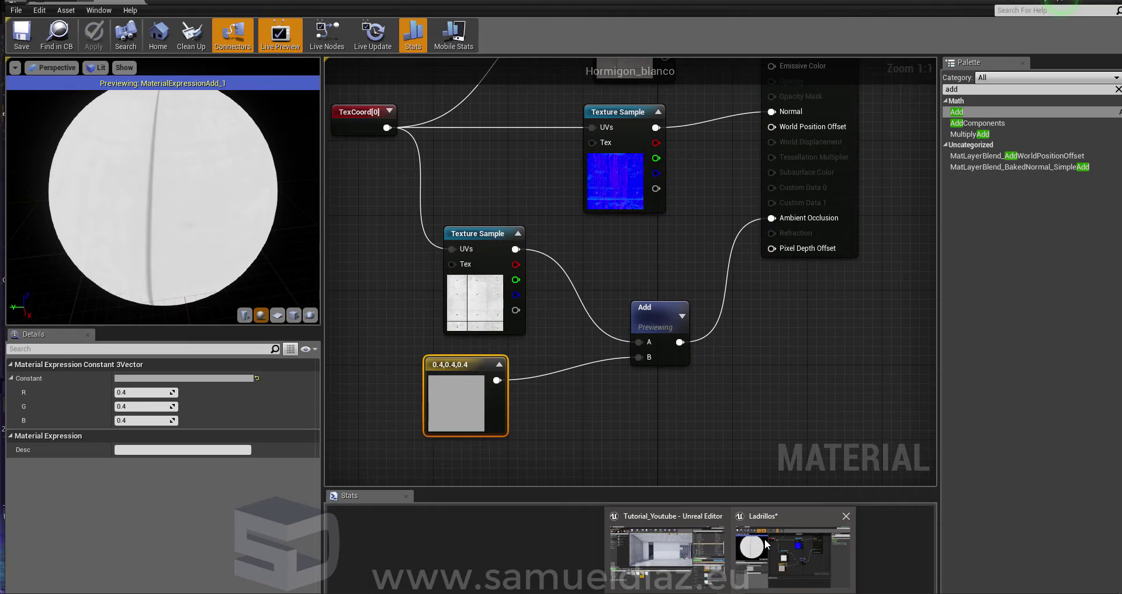
- Paste the Texture Sample copied from Hormigon_blanco into the Ladrillos graph
left_click(764, 538)
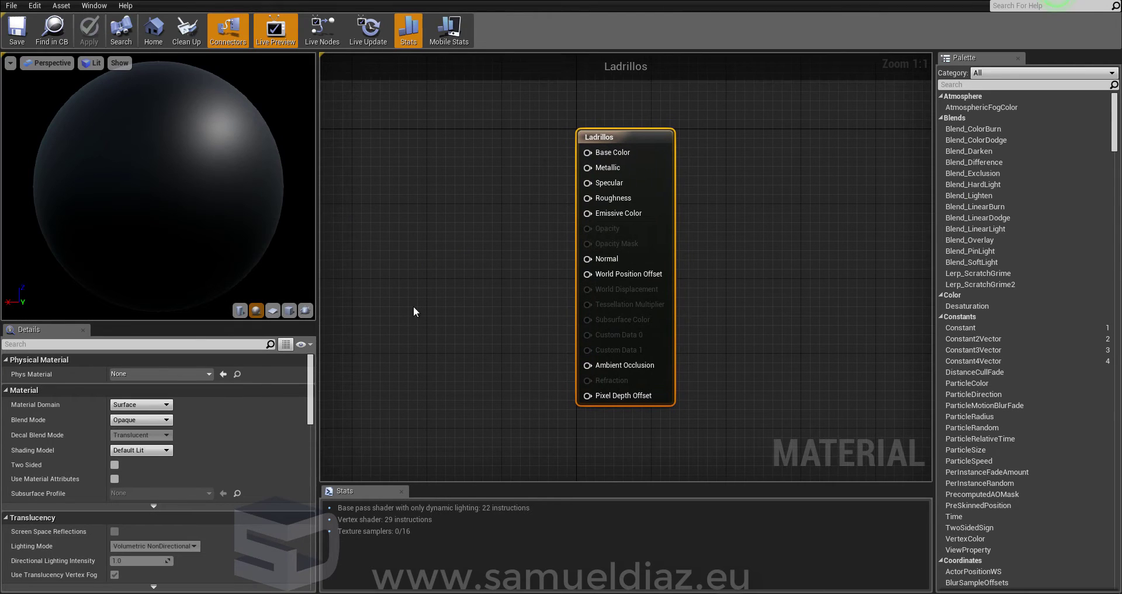
right_click_drag(538, 301, 727, 300)
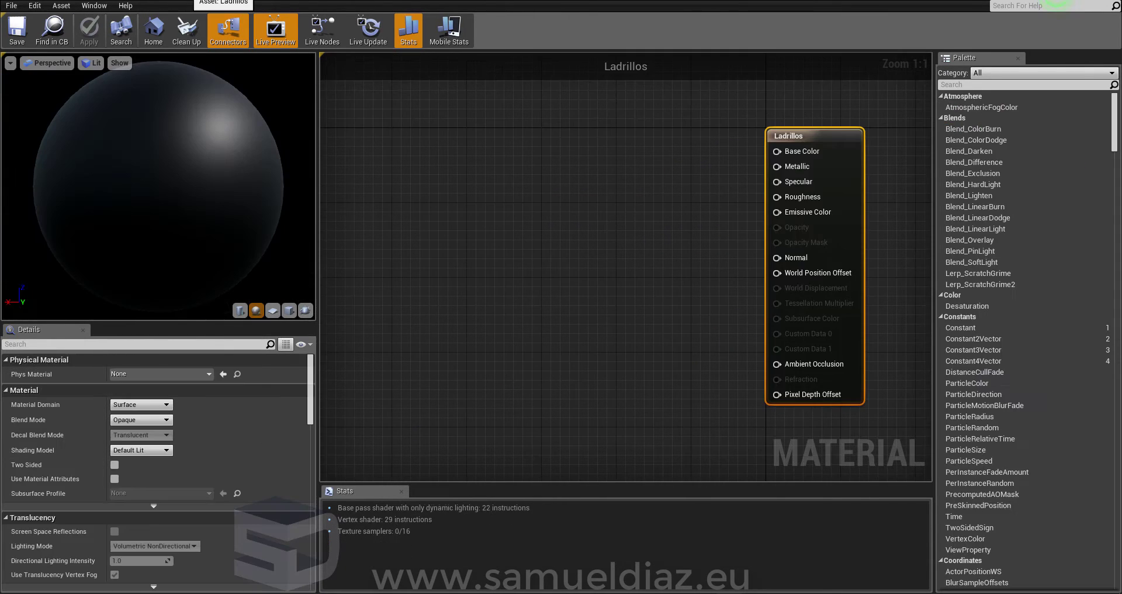
right_click_drag(577, 250, 597, 264)
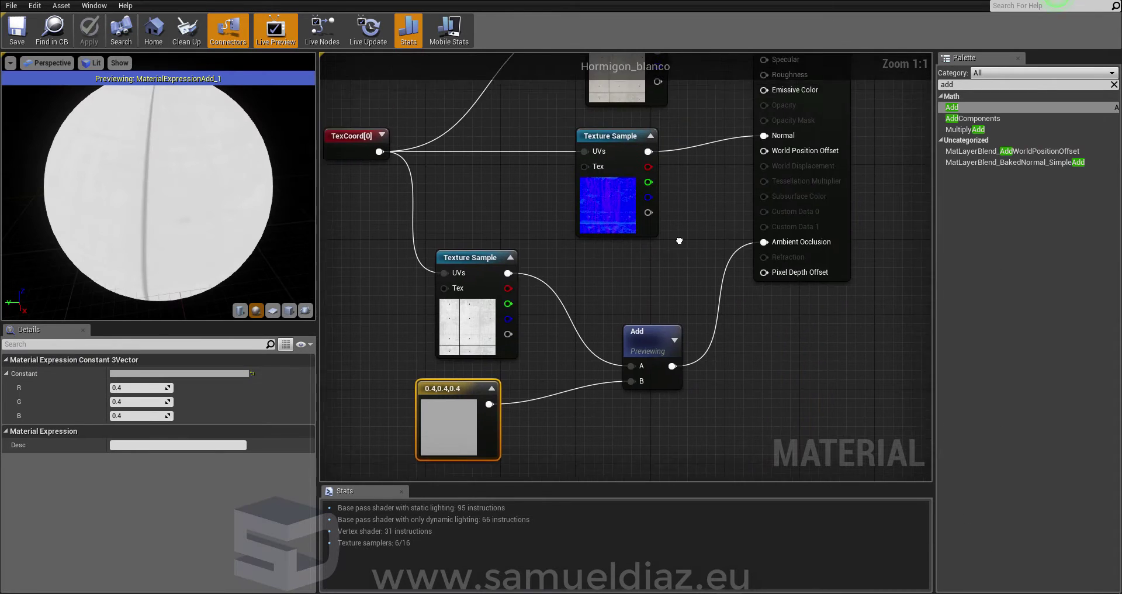
right_click_drag(679, 240, 670, 374)
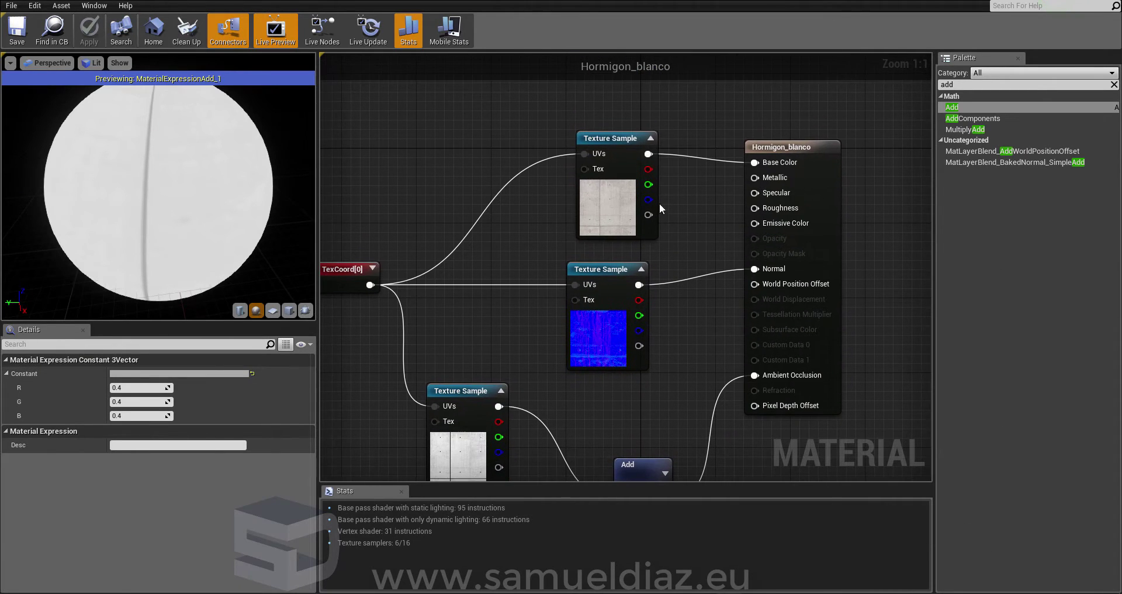
left_click(618, 145)
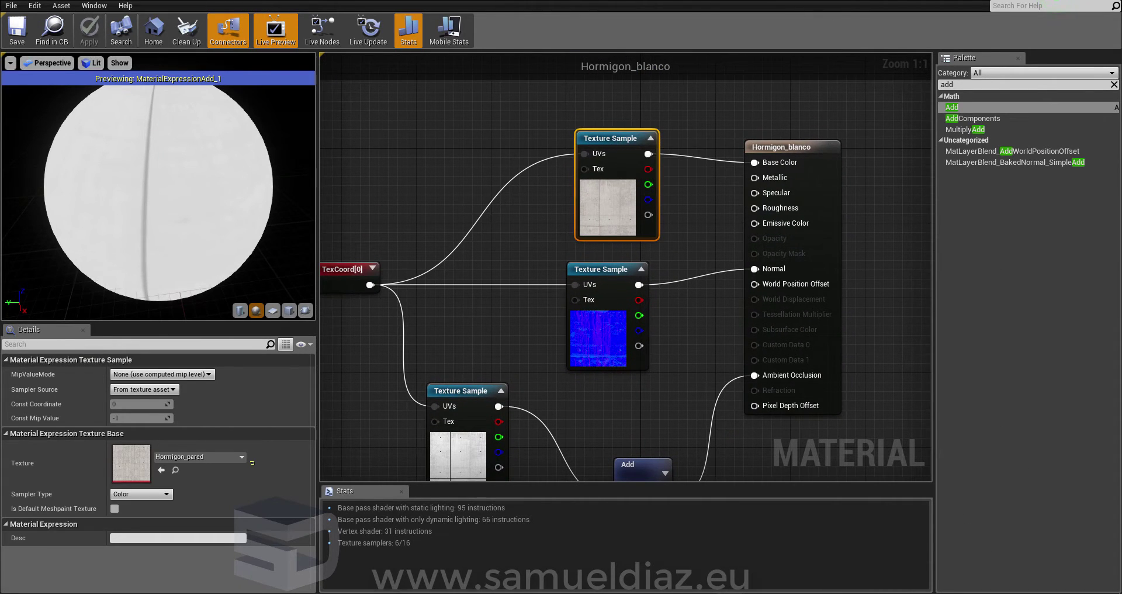
key("ctrl+v")
left_click_drag(547, 247, 600, 147)
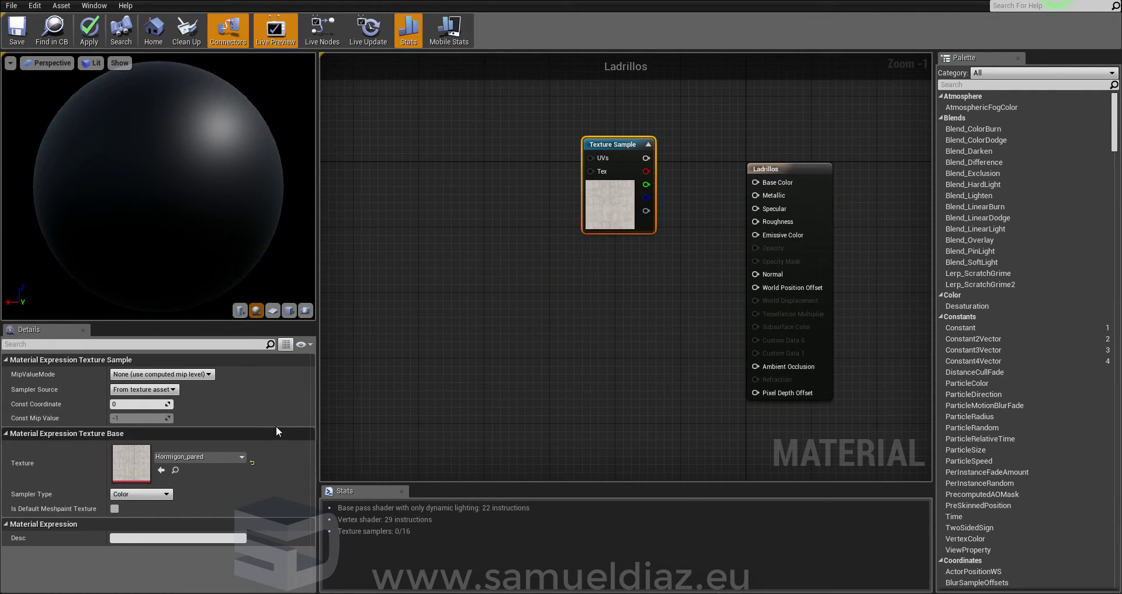
- Set the sample's texture to Ladrillo and wire its RGB into Base Color
left_click(226, 457)
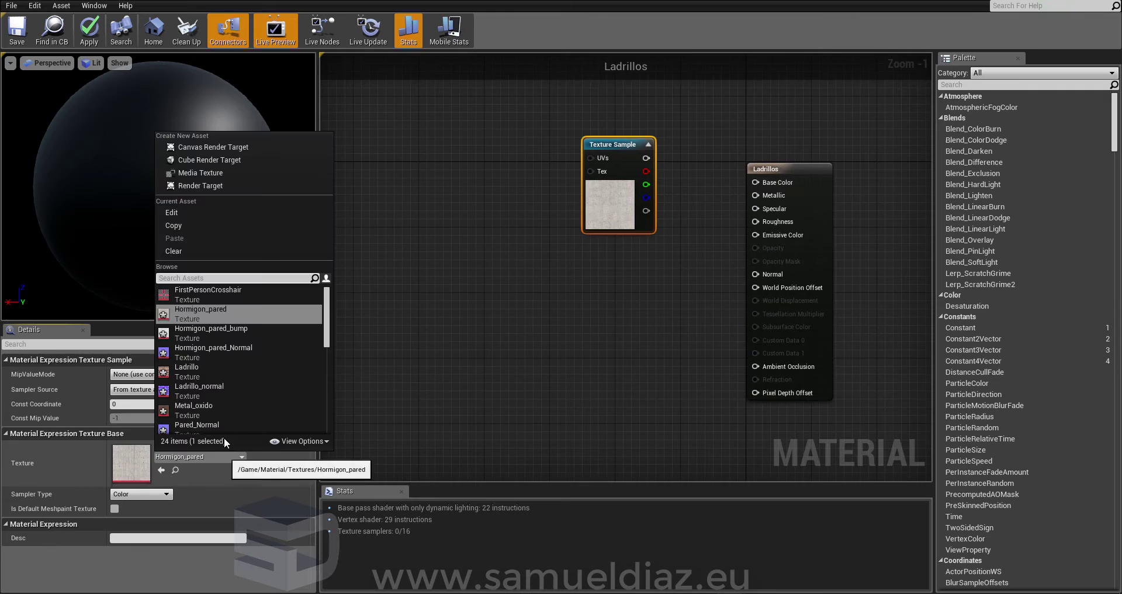
left_click(239, 367)
left_click_drag(646, 158, 760, 182)
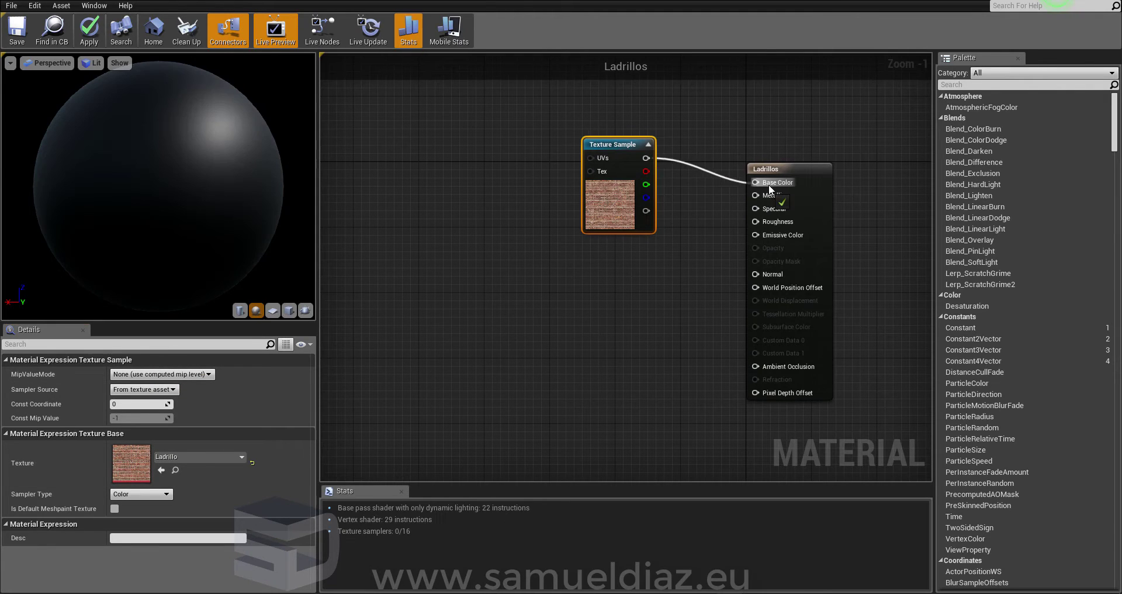
left_click_drag(616, 149, 641, 156)
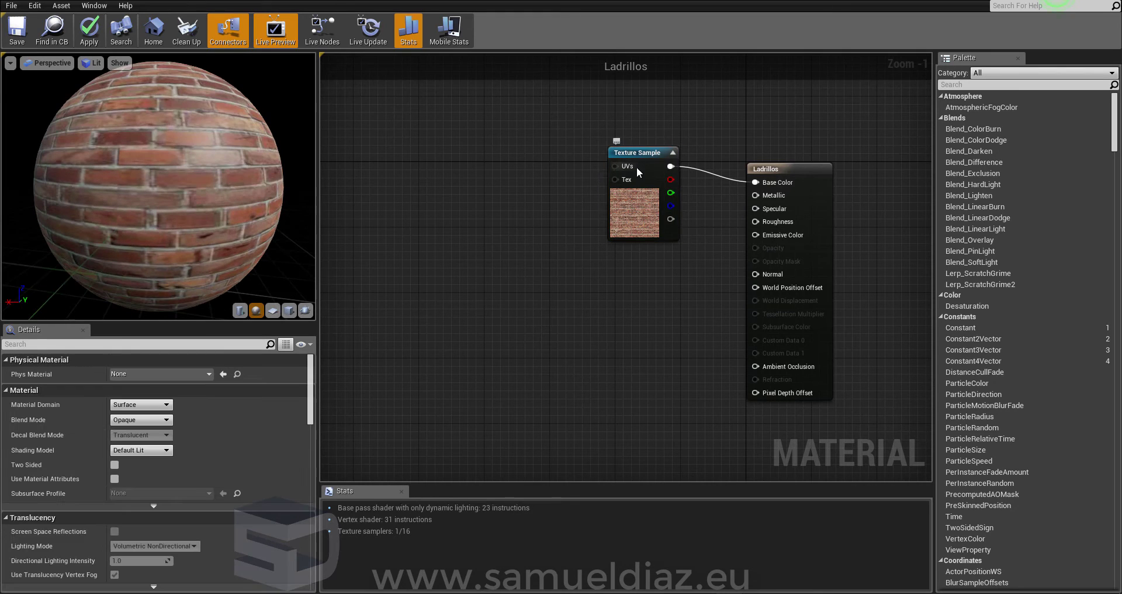
mouse_move(627, 156)
left_mouse_down()
mouse_move(586, 148)
mouse_move(605, 149)
left_mouse_up()
- Duplicate the Ladrillo Texture Sample node with Ctrl+W
left_click(562, 297)
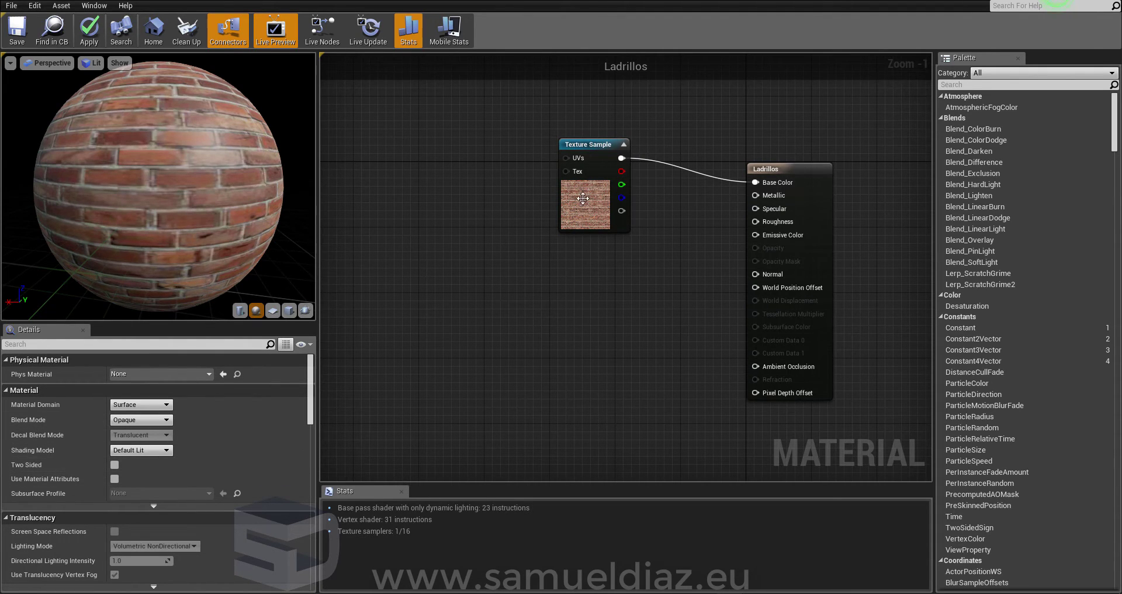
left_click(591, 152)
key("ctrl+w")
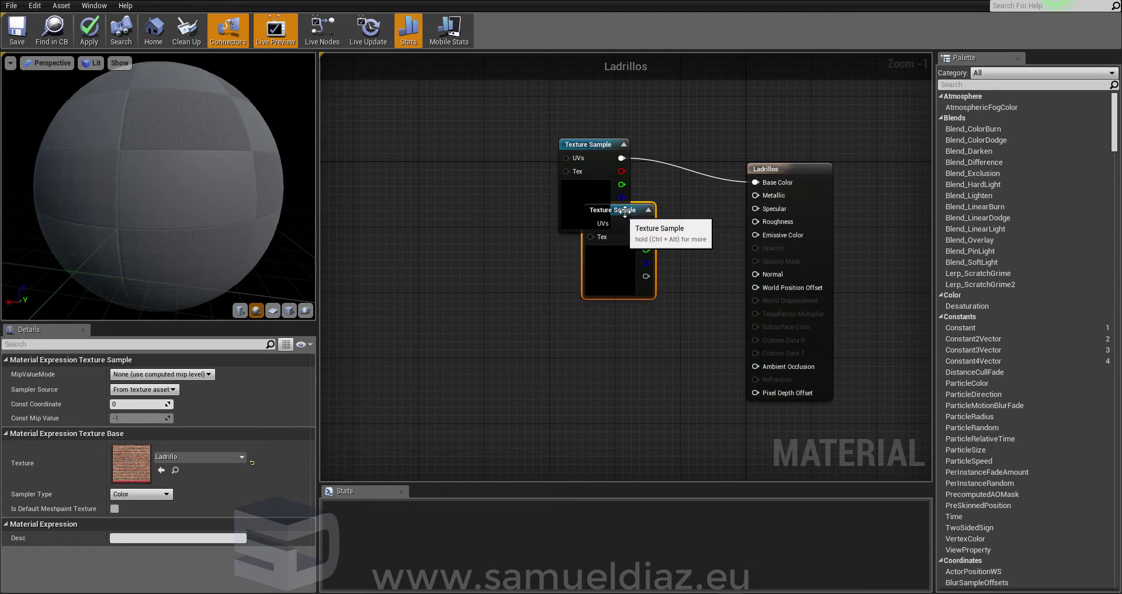
- Set the duplicate sample to Ladrillo_normal and wire it into Normal
left_click_drag(631, 210, 565, 292)
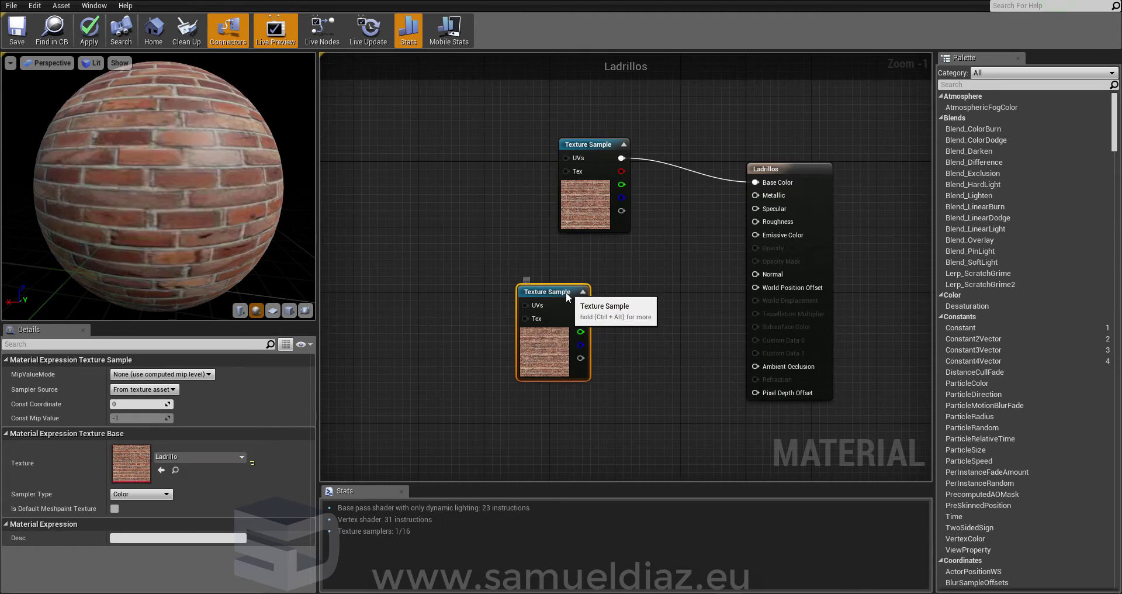
left_click(183, 457)
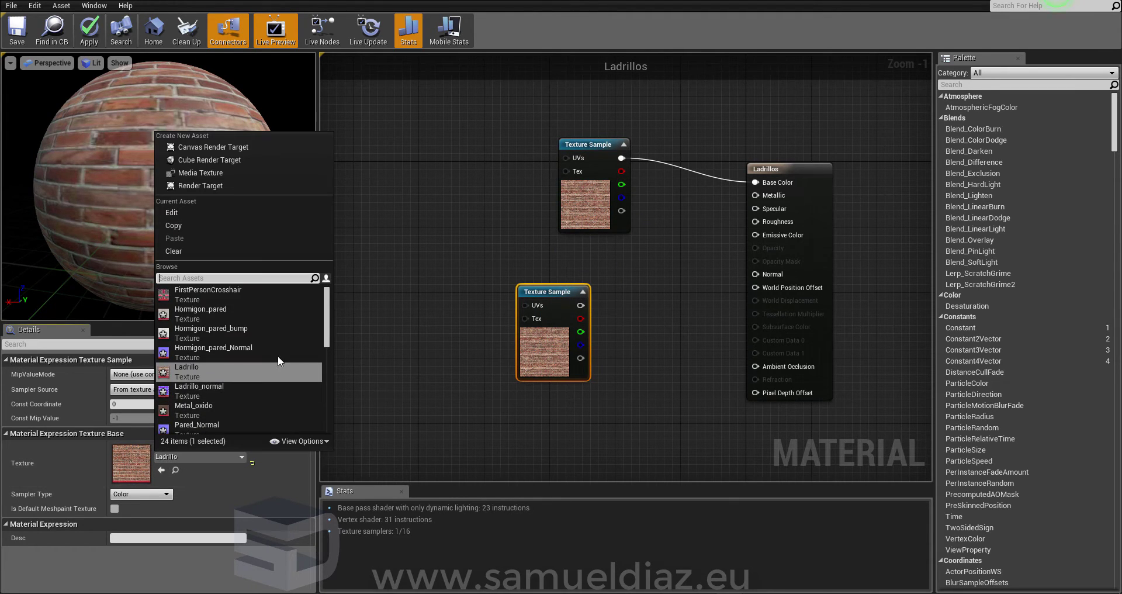
left_click(264, 385)
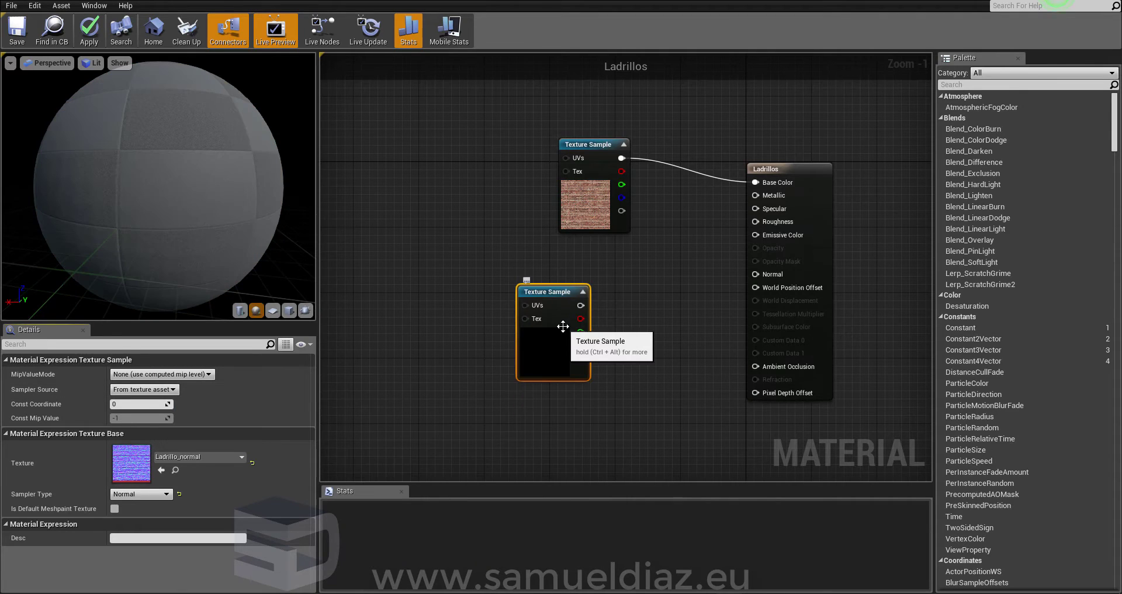
mouse_move(580, 305)
left_mouse_down()
mouse_move(739, 248)
mouse_move(758, 275)
left_mouse_up()
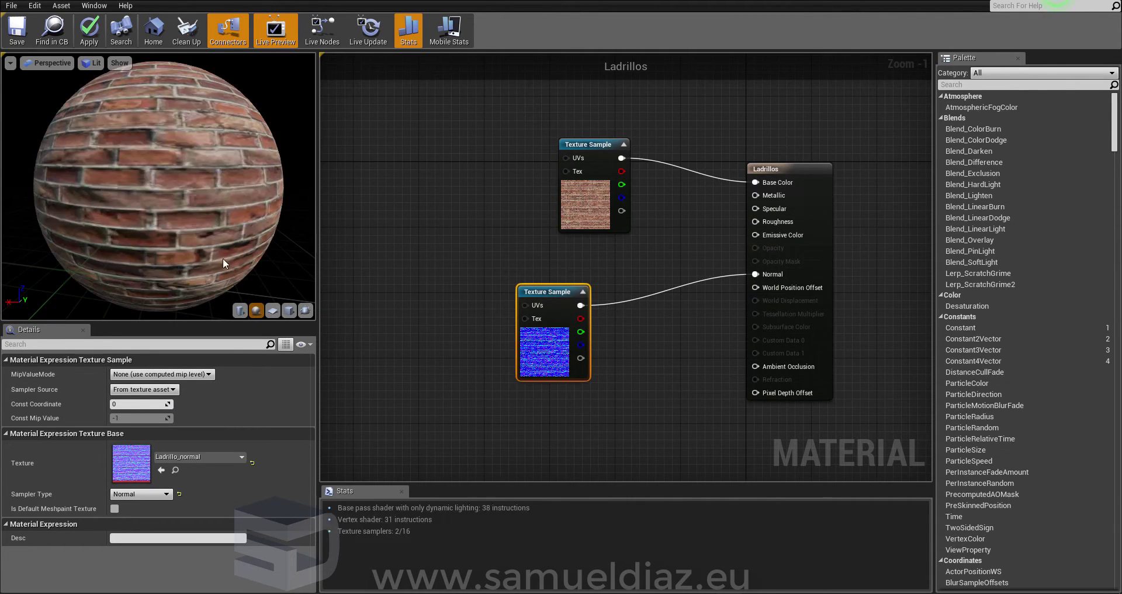
- Position the normal-map node neatly below the brick colour texture
left_click_drag(223, 258, 176, 251)
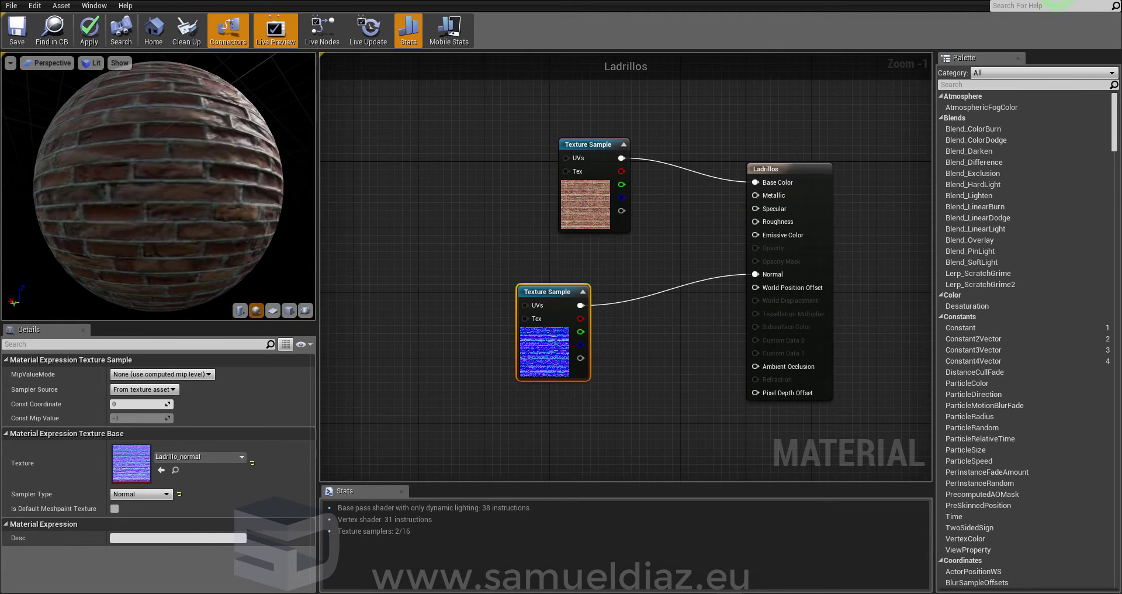
left_click_drag(569, 283, 594, 274)
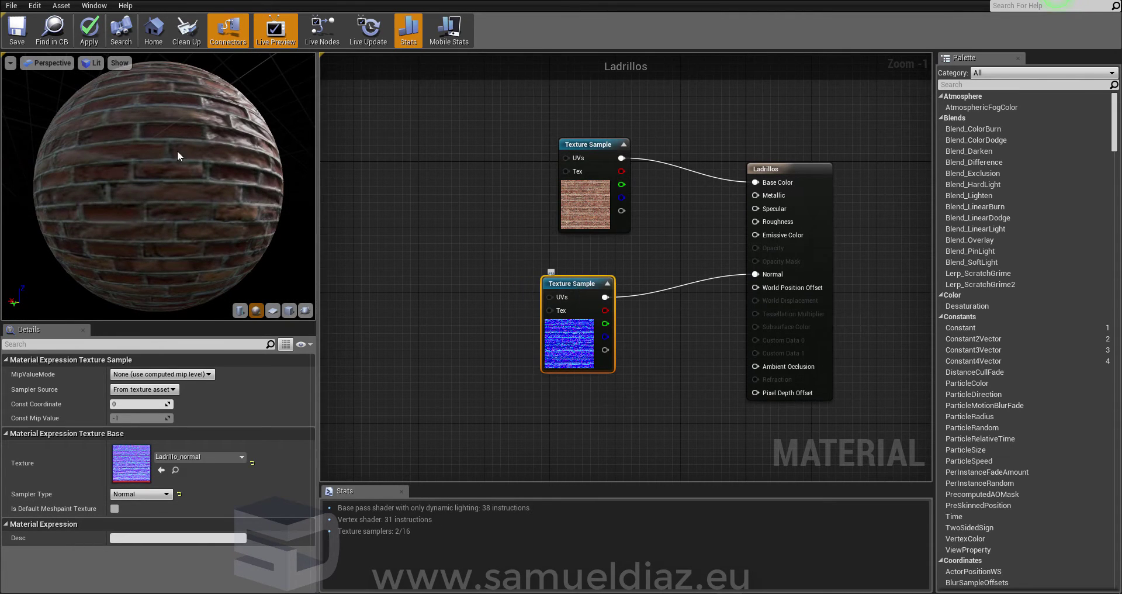
mouse_move(177, 149)
left_mouse_down()
mouse_move(198, 152)
mouse_move(211, 175)
left_mouse_up()
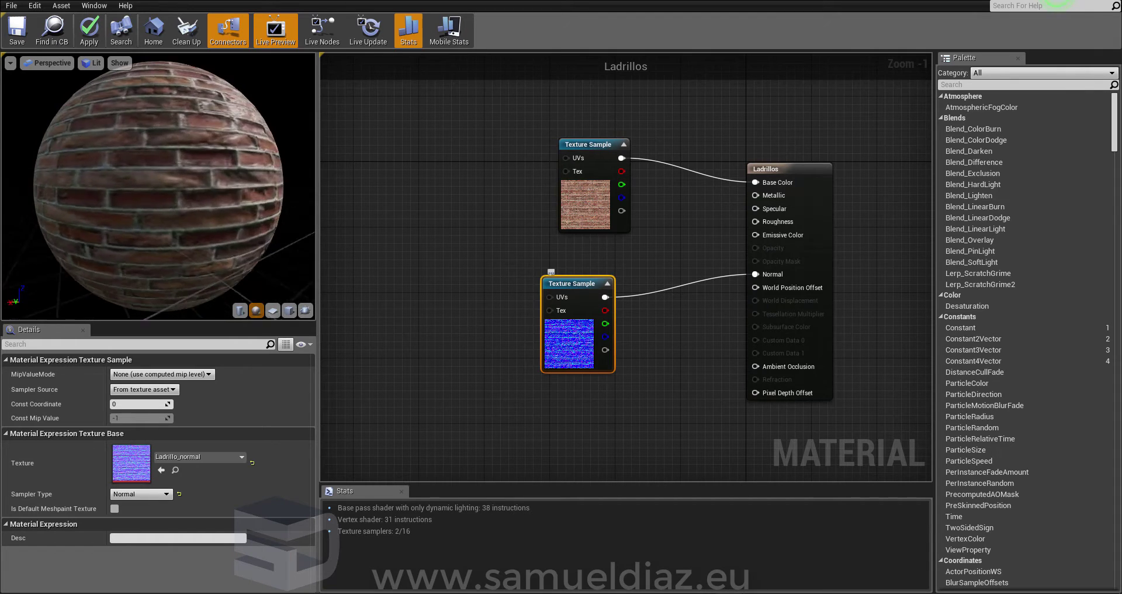
left_click_drag(563, 285, 588, 278)
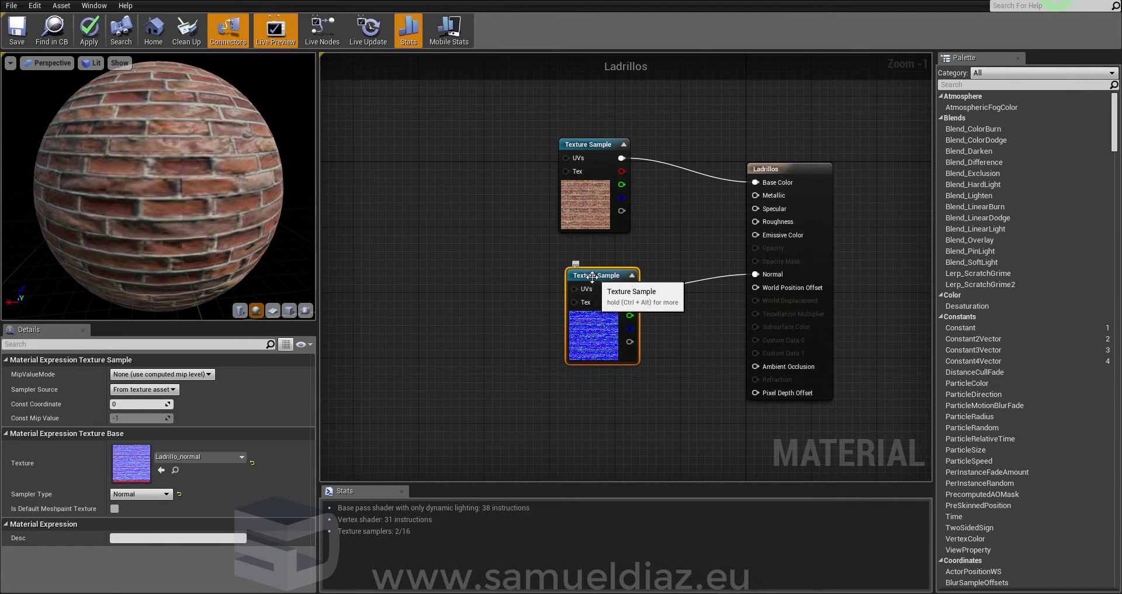
scroll(611, 346, "up", 1)
scroll(591, 349, "down", 1)
scroll(591, 348, "up", 1)
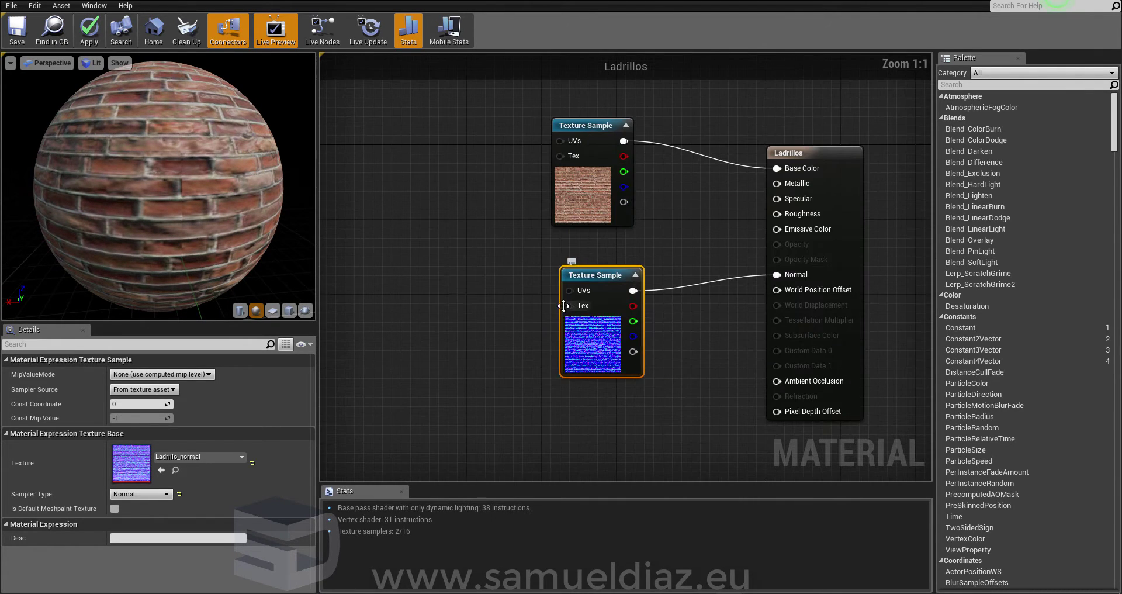
left_click_drag(581, 276, 591, 275)
left_click(485, 363)
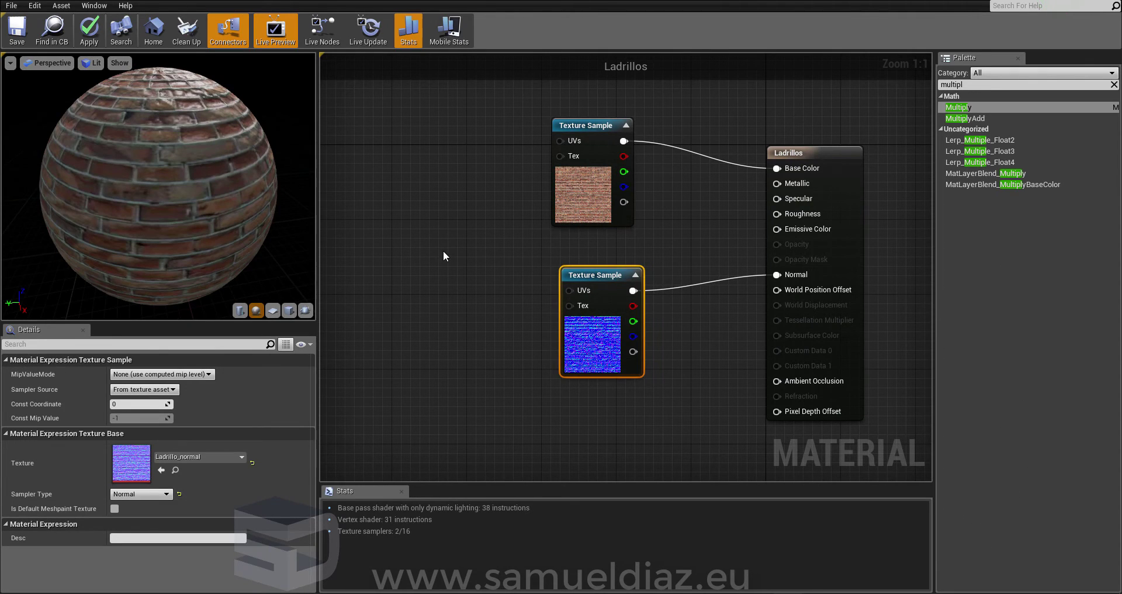
- Orbit the preview sphere to inspect the brick relief, then reselect the normal-map node
left_click_drag(164, 175, 202, 163)
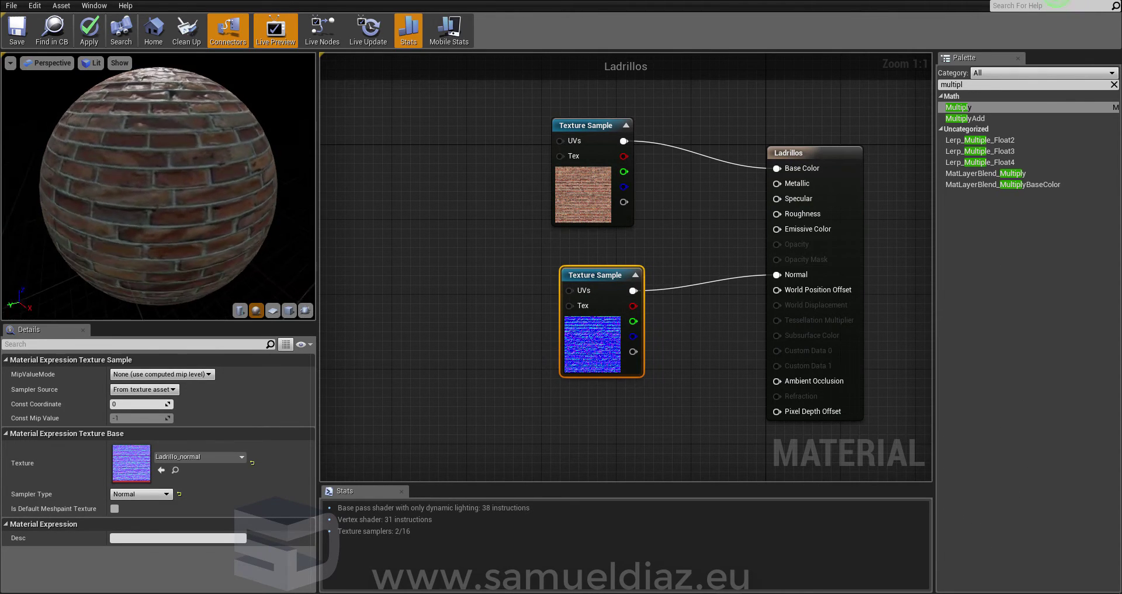
scroll(201, 150, "up", 5)
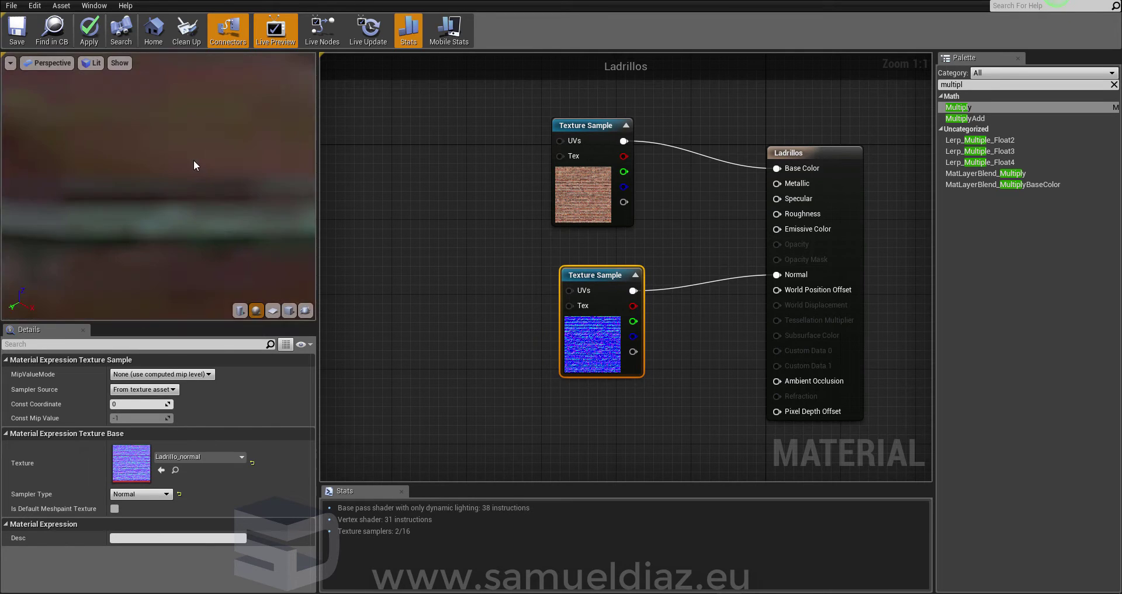
scroll(194, 159, "down", 8)
scroll(180, 184, "up", 5)
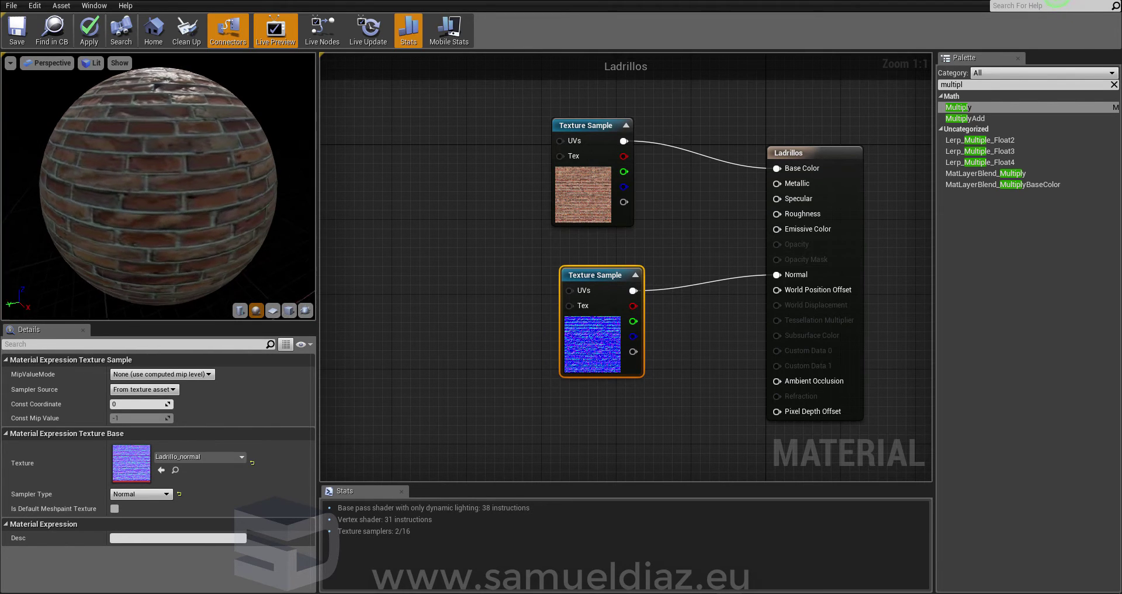
left_click_drag(180, 184, 112, 131)
mouse_move(159, 79)
left_mouse_down()
mouse_move(149, 105)
mouse_move(102, 122)
left_mouse_up()
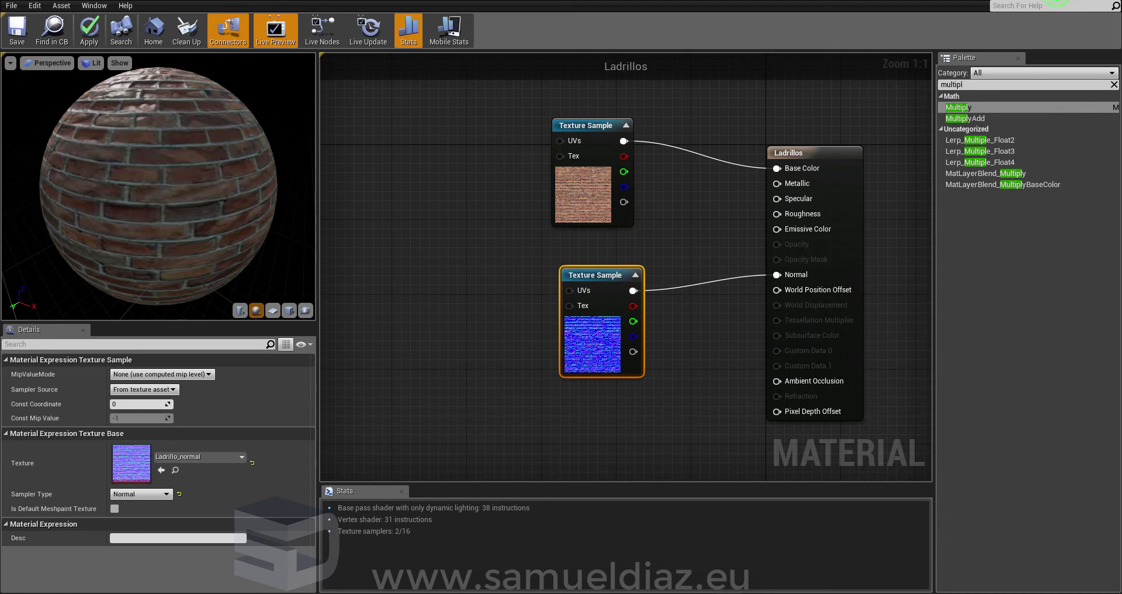
left_click_drag(206, 152, 170, 149)
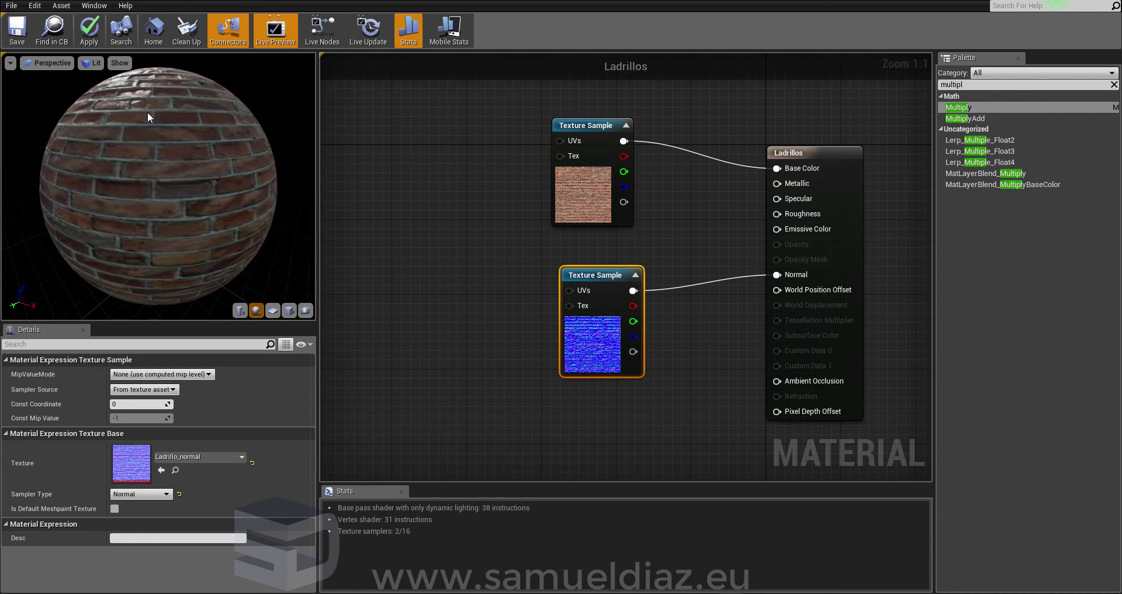
left_click(518, 255)
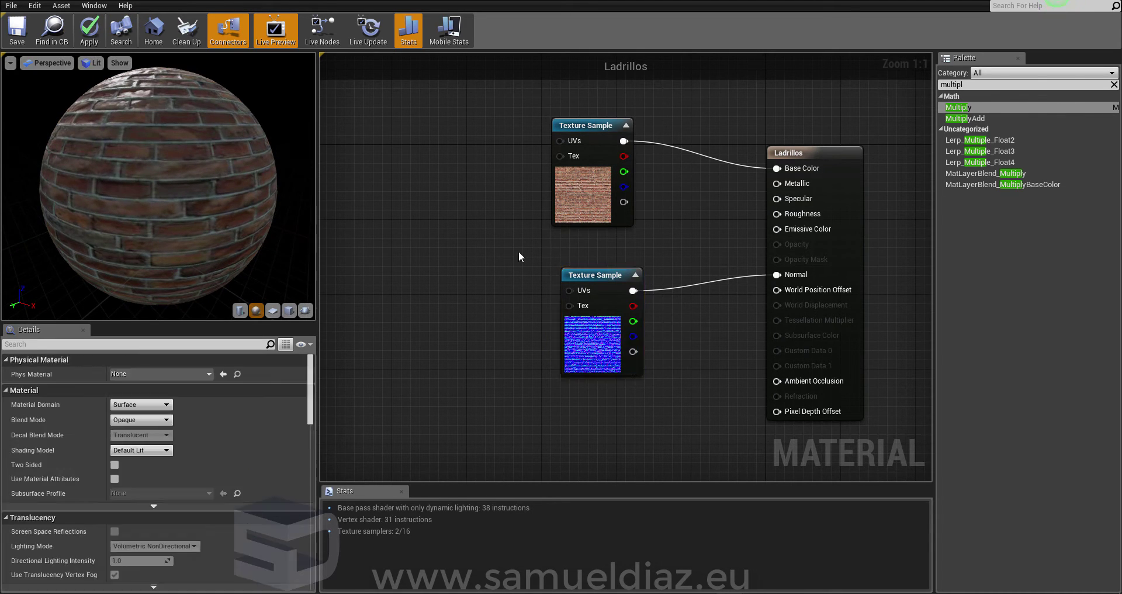
left_click(593, 345)
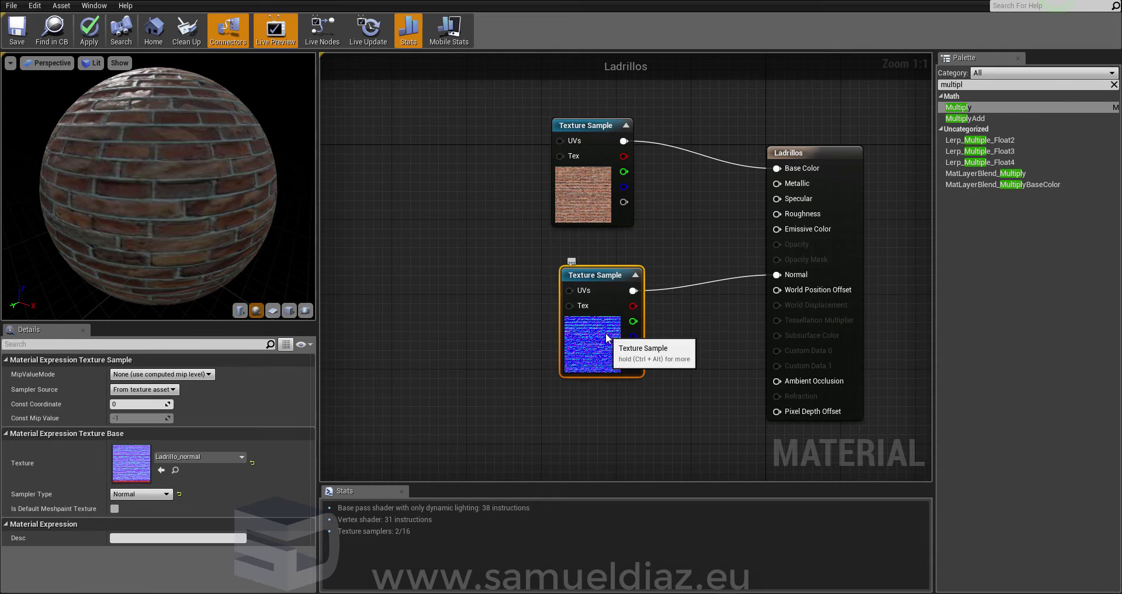
- Open the Ladrillo_normal texture and expand its advanced Texture properties
double_click(131, 462)
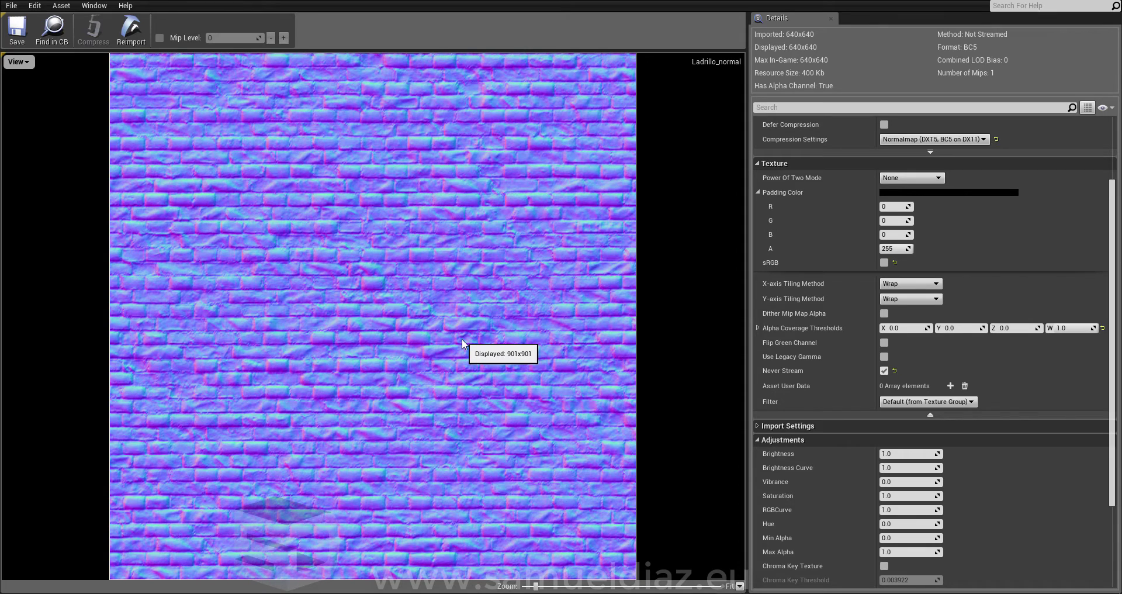
left_click(930, 414)
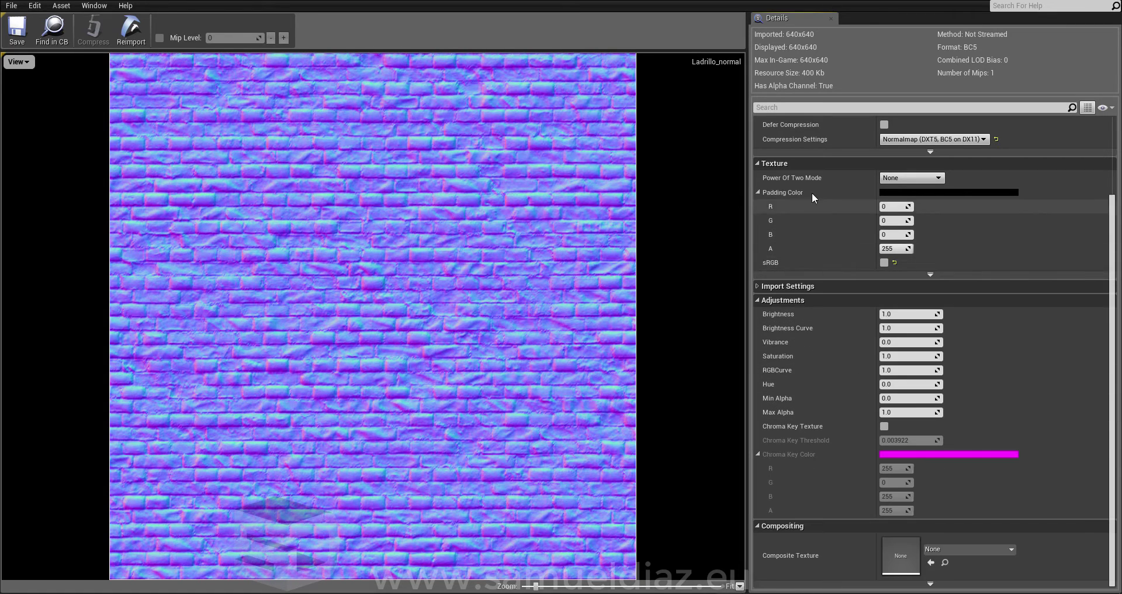
scroll(818, 233, "up", 3)
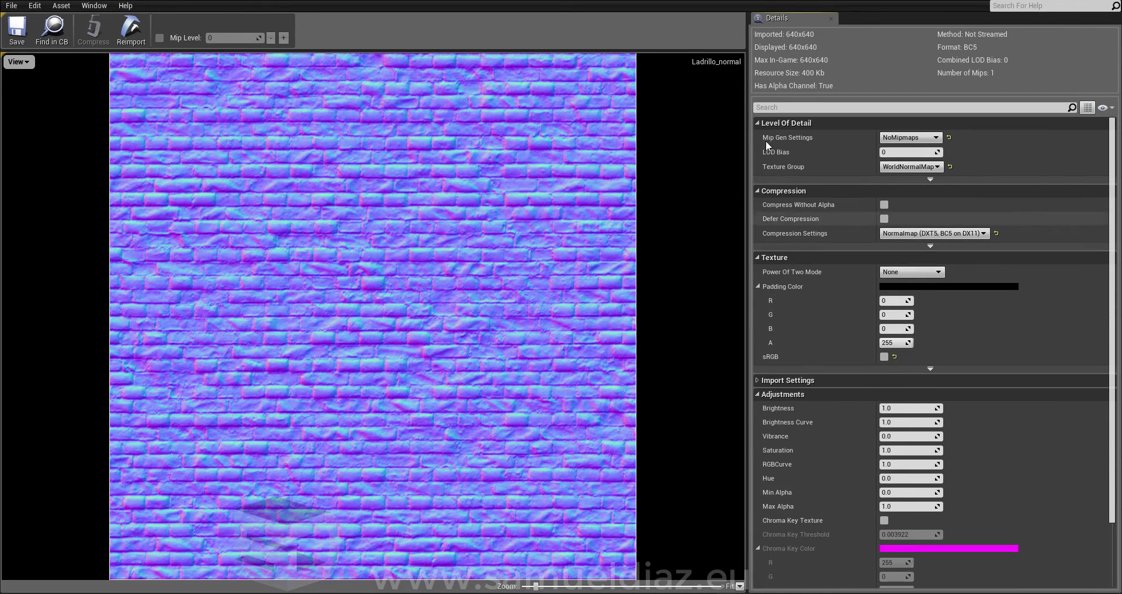
left_click(935, 367)
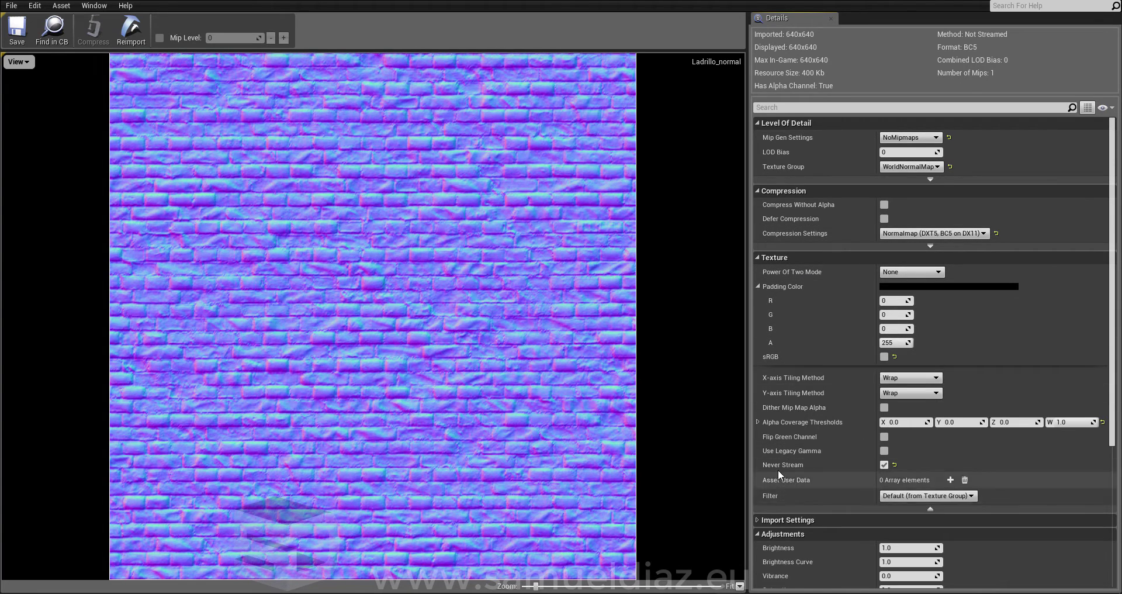
- Enable Flip Green Channel, save the texture, and return to Ladrillos
left_click(884, 438)
left_click(884, 438)
left_click(883, 438)
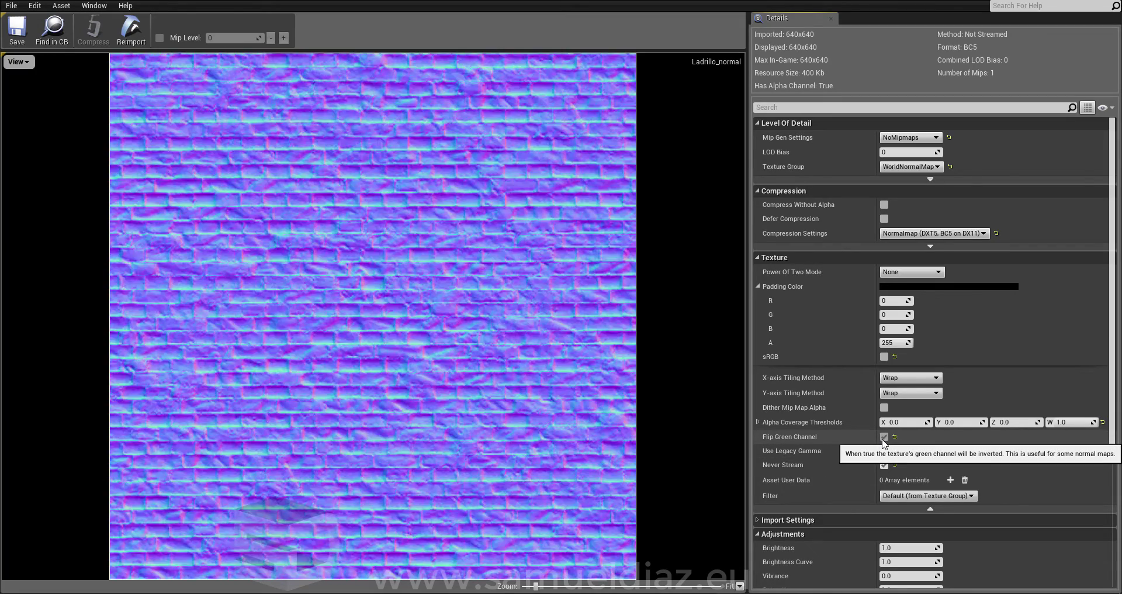
left_click(884, 438)
left_click(884, 437)
left_click(884, 438)
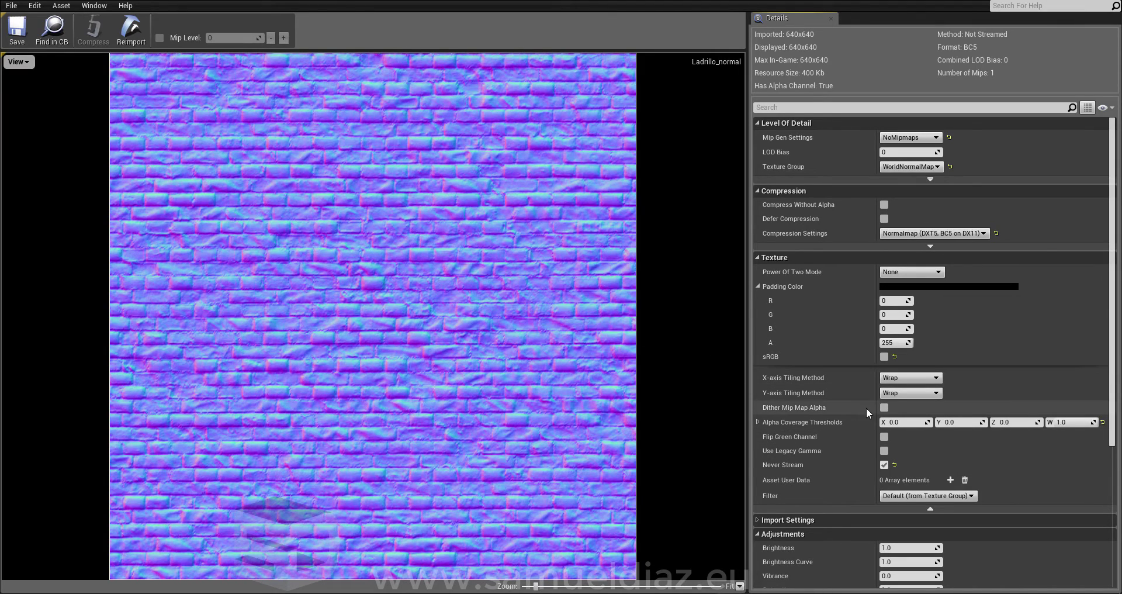
left_click(883, 436)
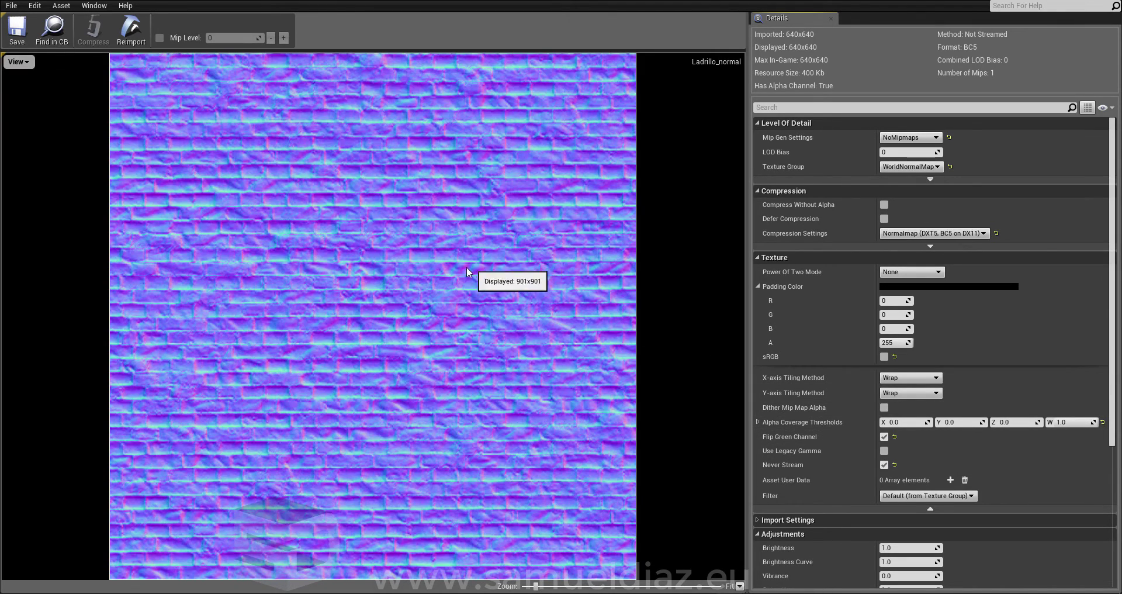
left_click(17, 29)
left_click(211, 3)
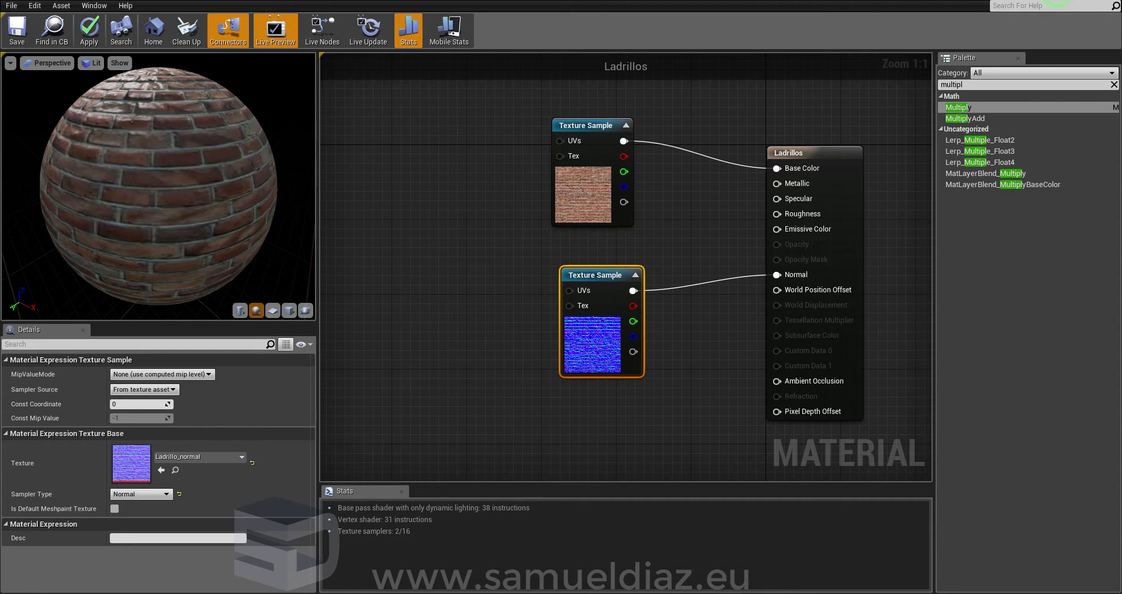
- Orbit the preview sphere and apply the Ladrillos material changes
left_click_drag(136, 107, 137, 106)
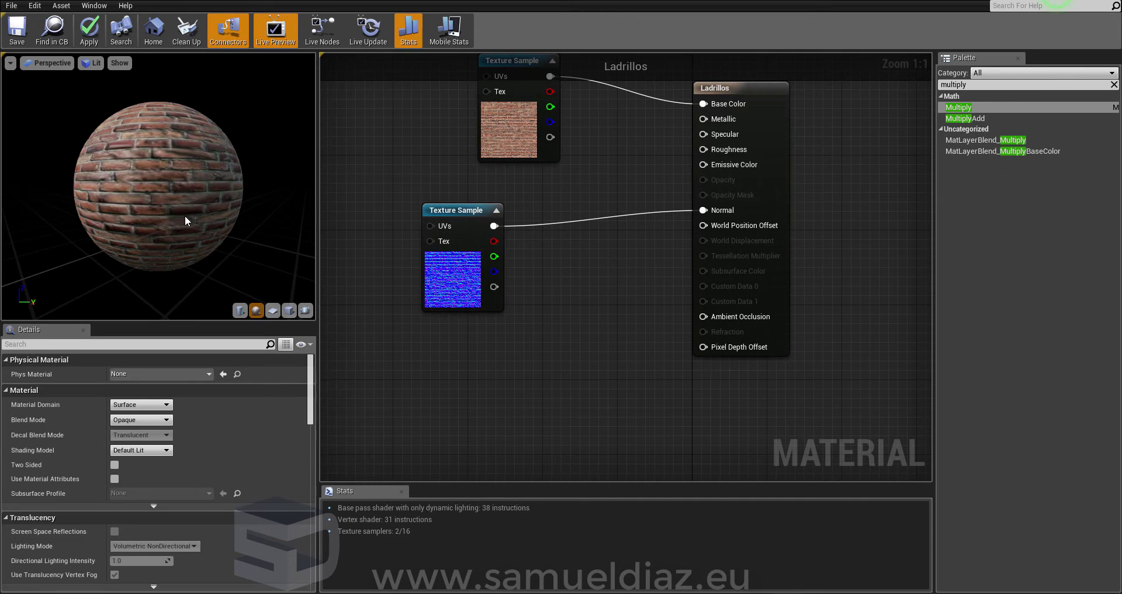
left_click_drag(185, 220, 223, 233)
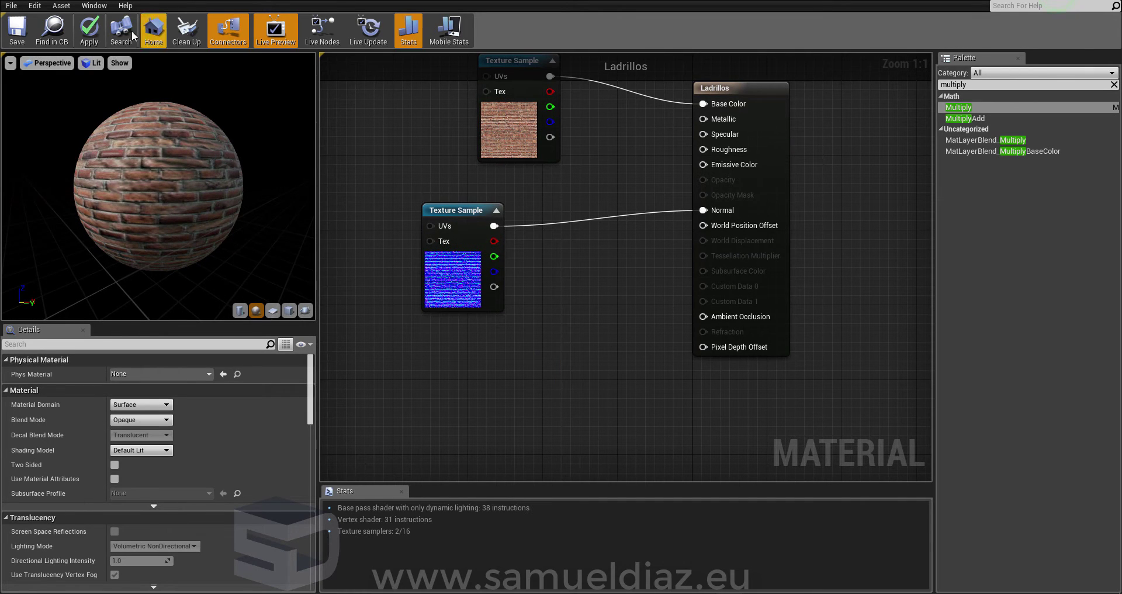
left_click(89, 30)
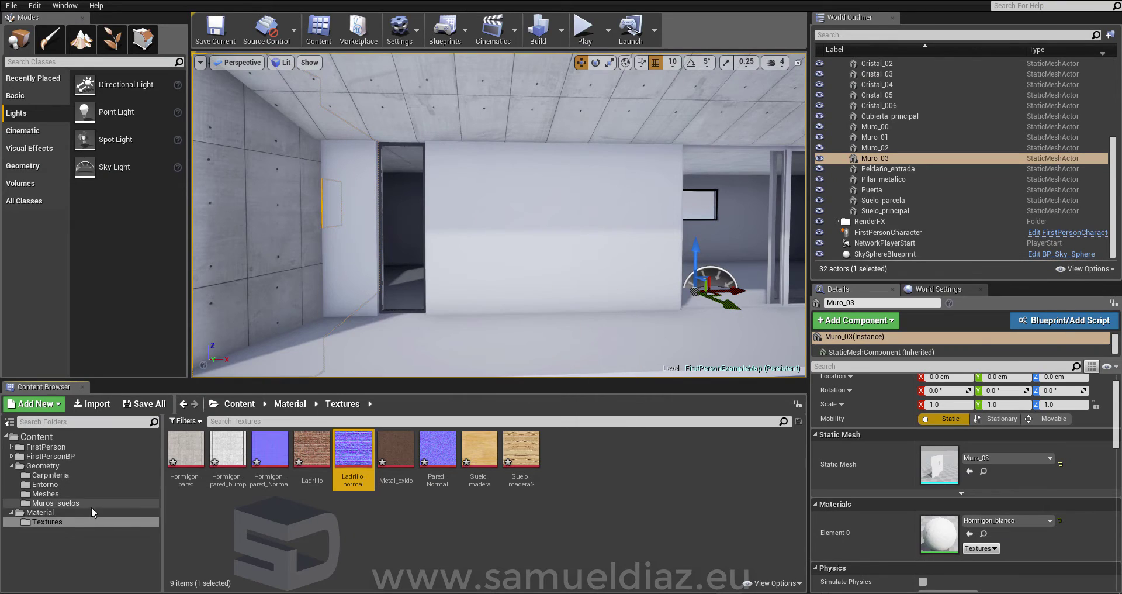
- Drag Ladrillos from the Material folder onto the Muro_03 wall, then reopen the material
left_click(69, 513)
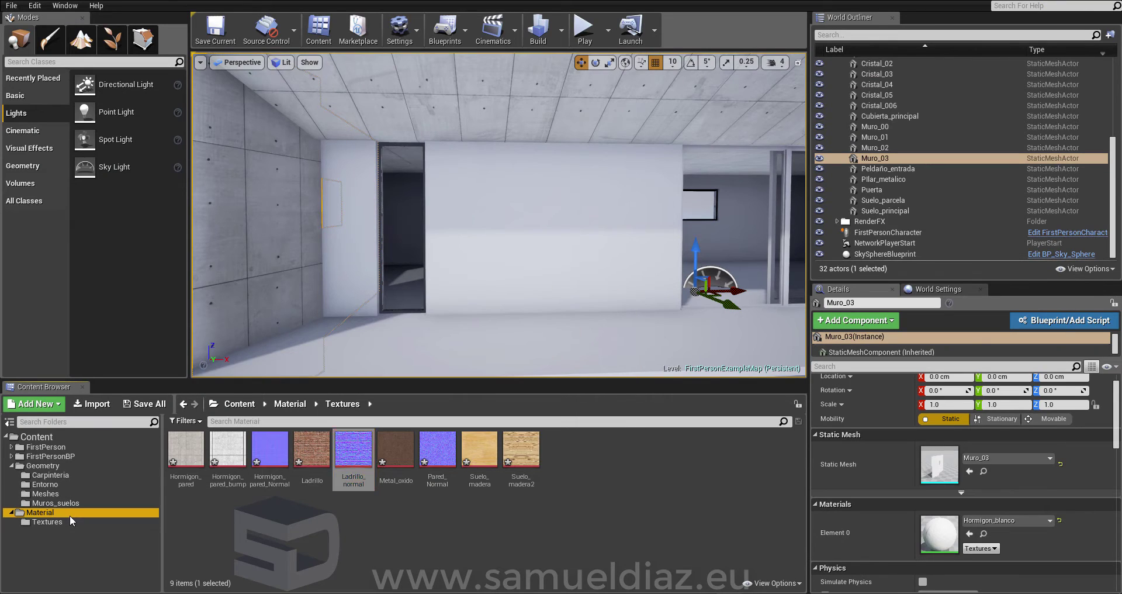
left_click_drag(312, 455, 547, 232)
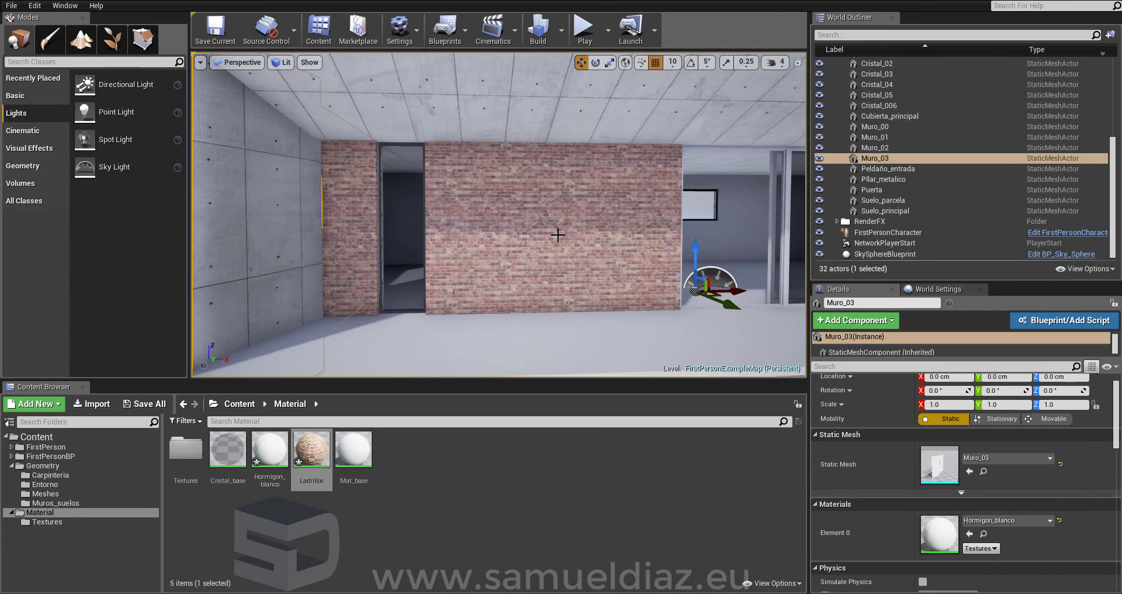
mouse_move(557, 234)
right_mouse_down()
mouse_move(526, 246)
mouse_move(496, 231)
right_mouse_up()
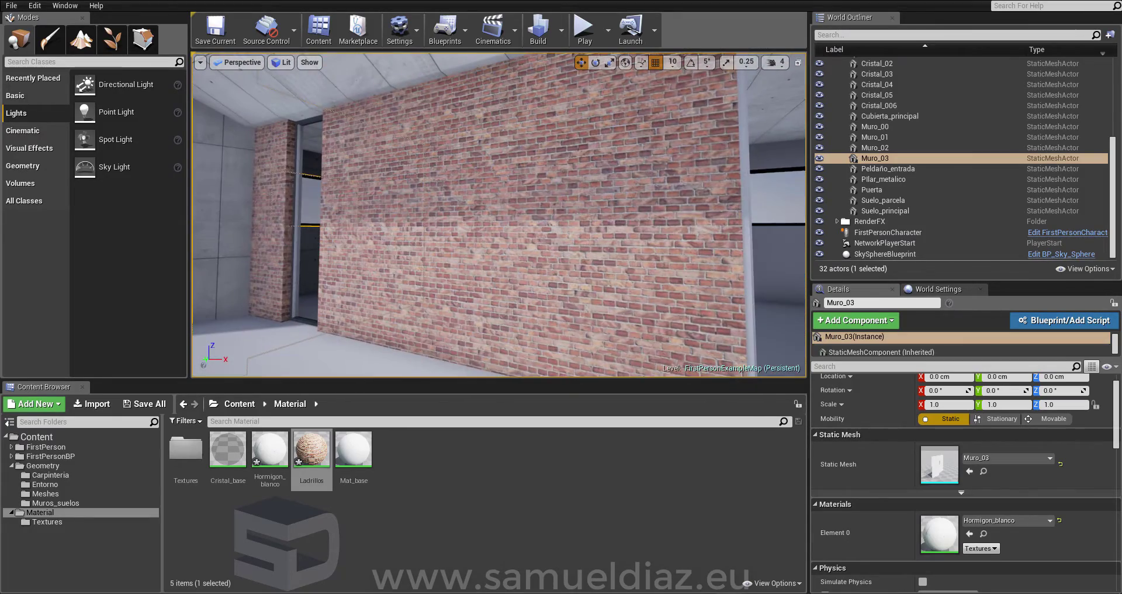
double_click(301, 448)
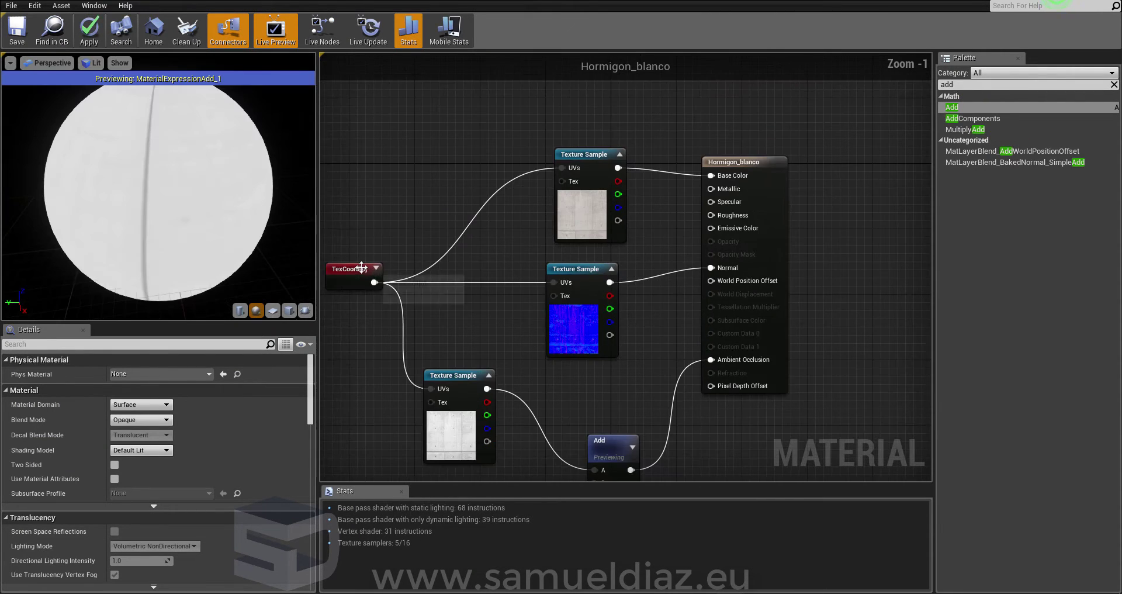
- Paste a TexCoord node and wire it into both Texture Samples' UVs
left_click(357, 269)
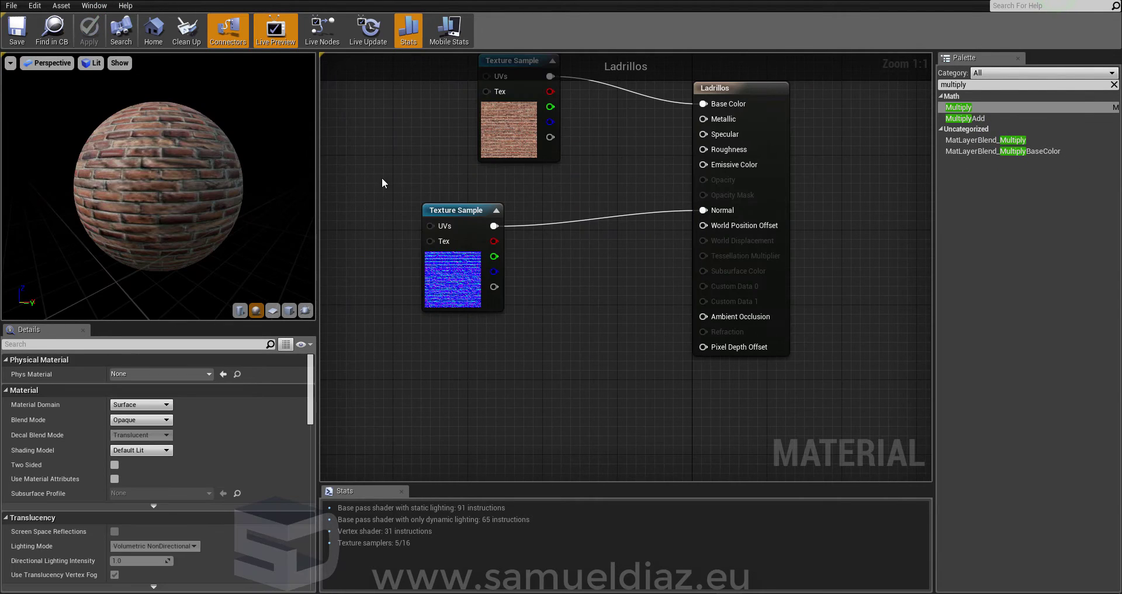
key("ctrl+v")
left_click_drag(400, 151, 322, 170)
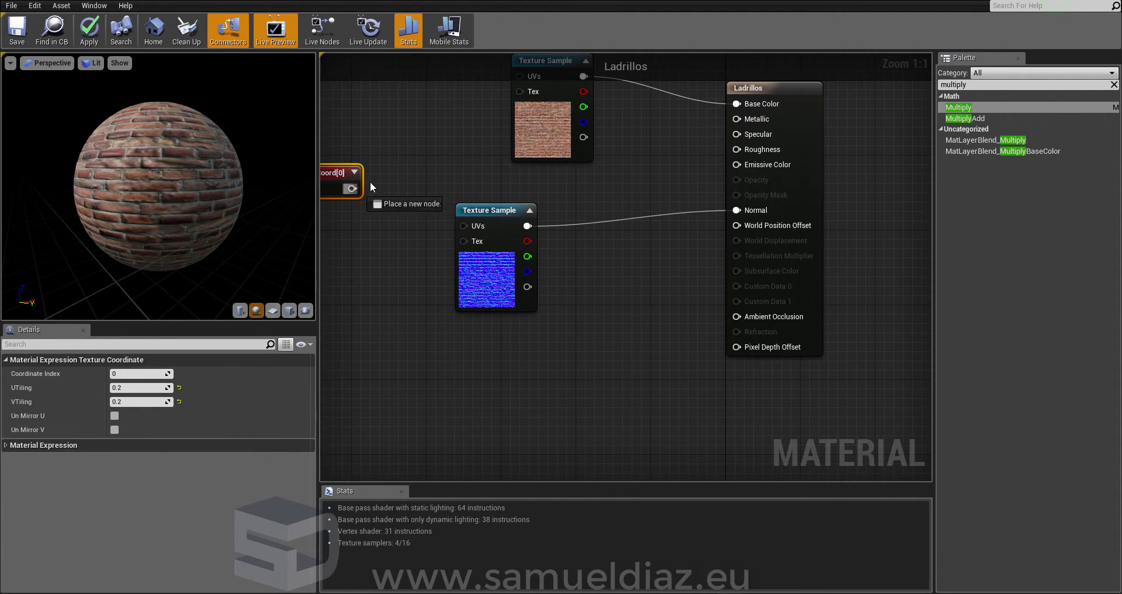
left_click_drag(533, 78, 525, 76)
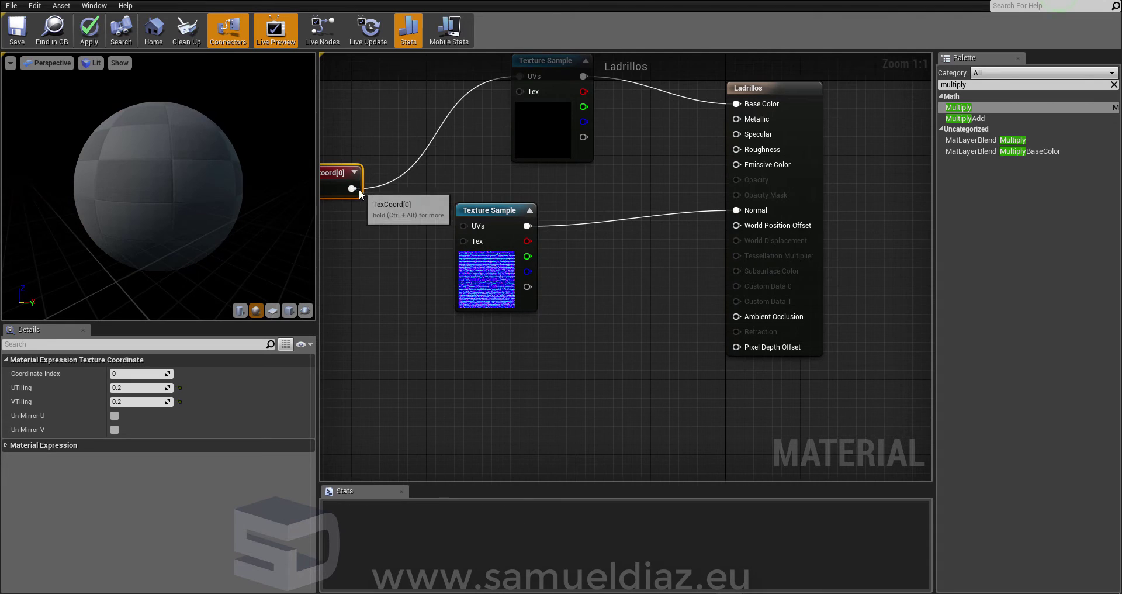
mouse_move(327, 173)
left_mouse_down()
mouse_move(415, 202)
mouse_move(340, 174)
left_mouse_up()
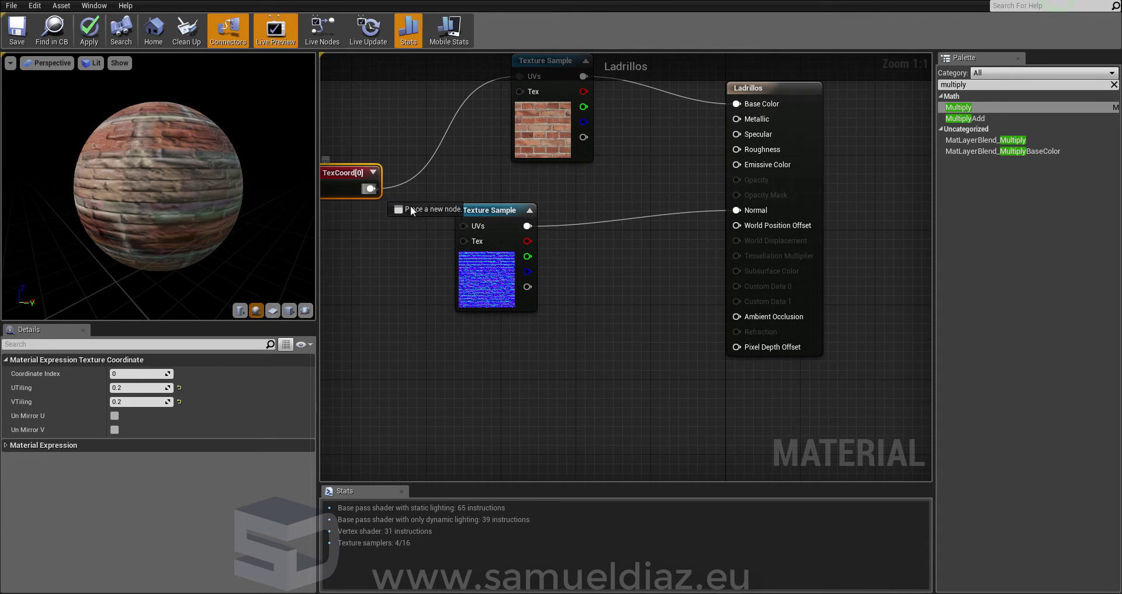
left_click_drag(472, 226, 472, 226)
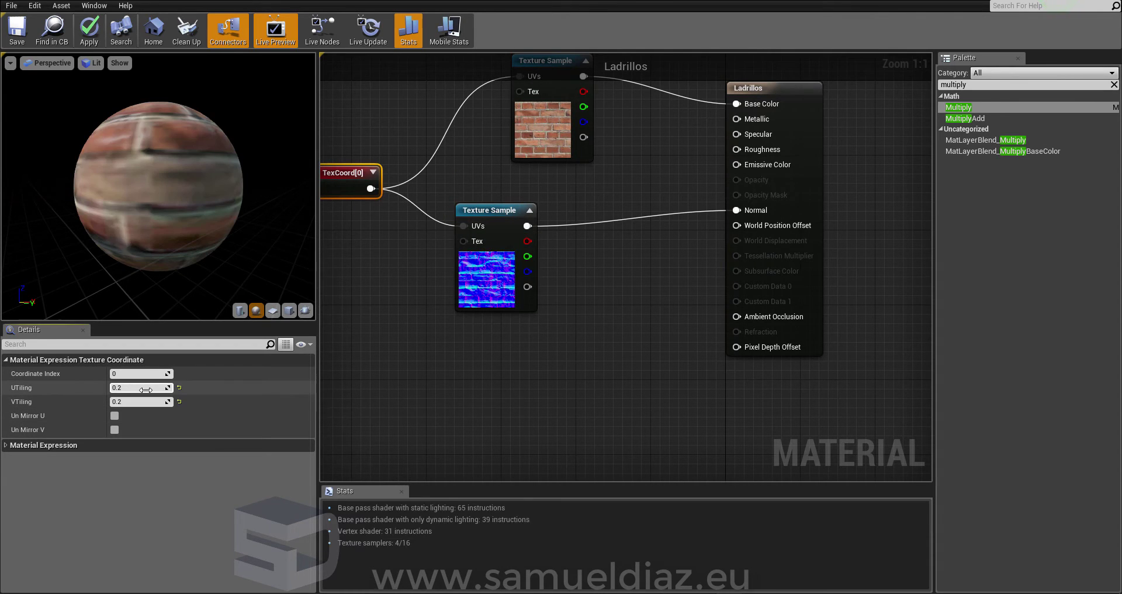
- Set the TexCoord UTiling and VTiling to 0.7 and apply the material
key("Return")
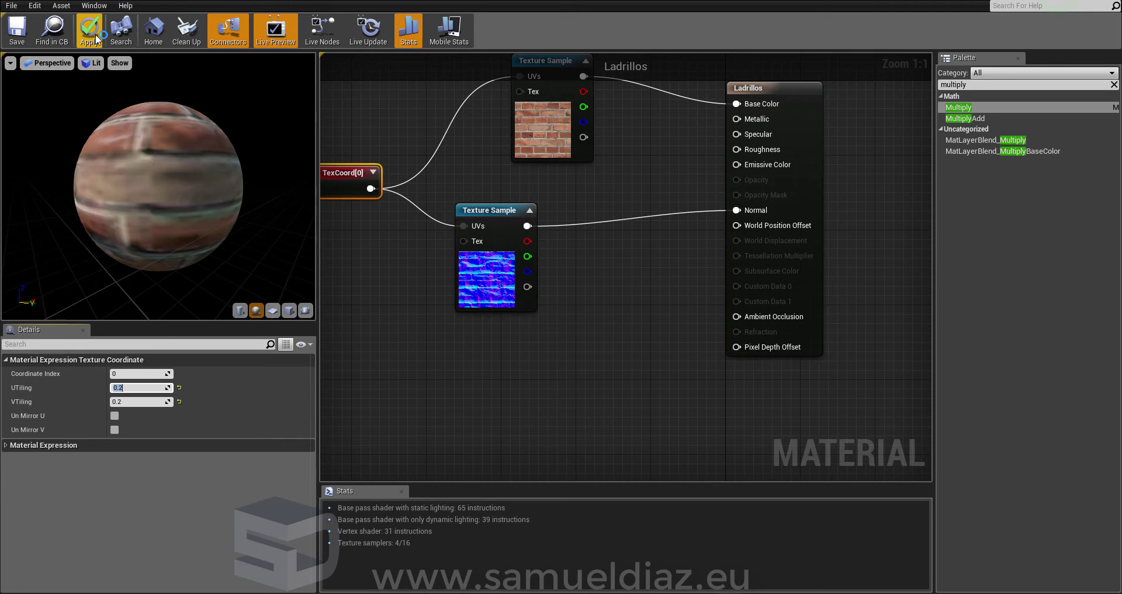
left_click(88, 29)
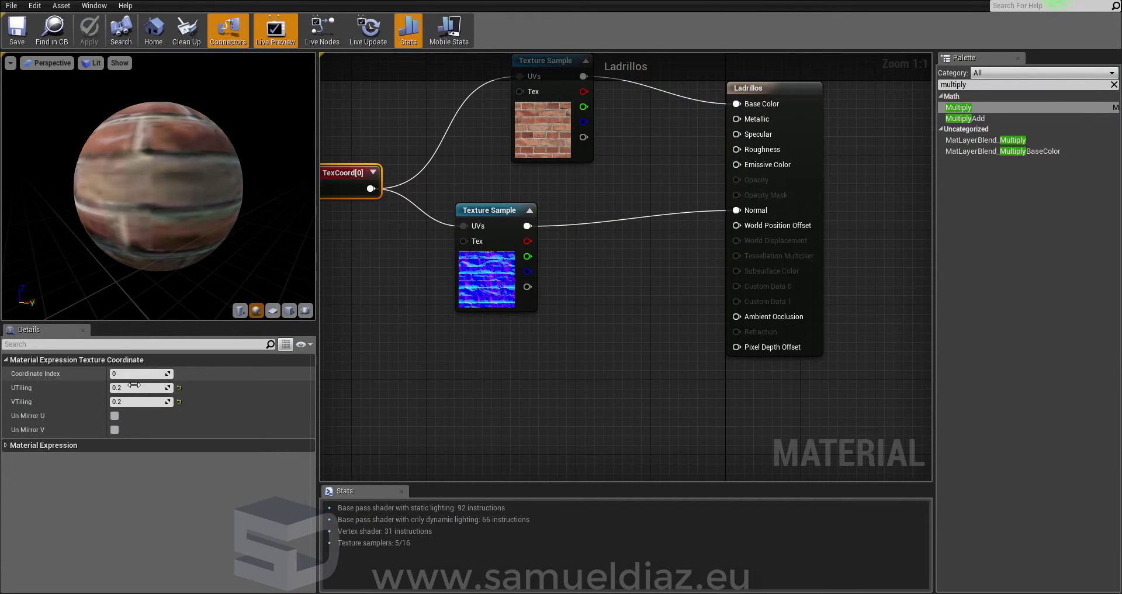
left_click(134, 386)
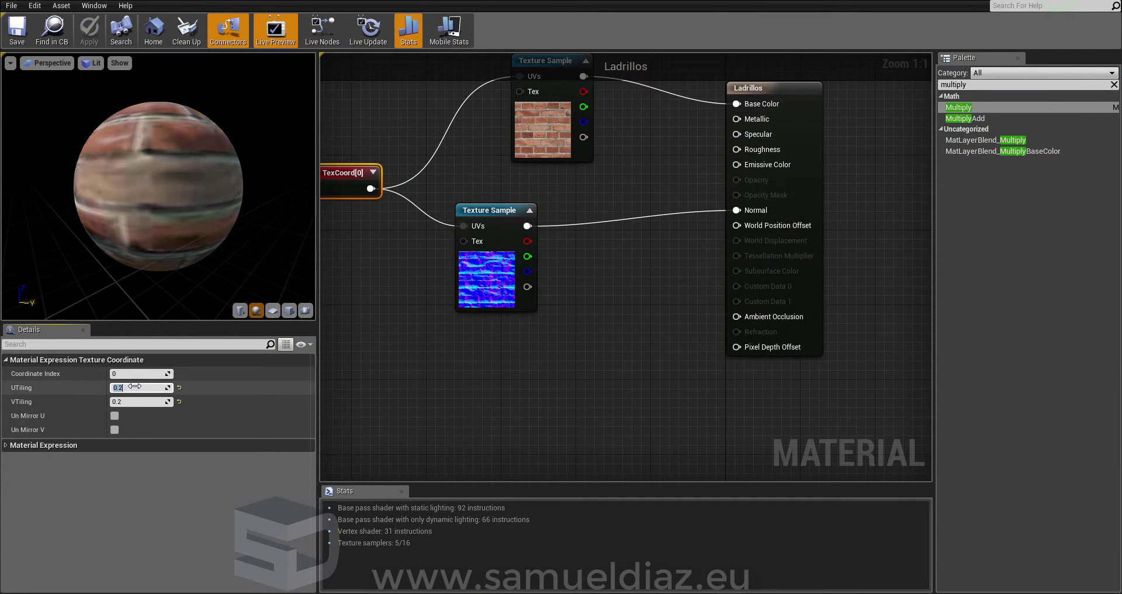
key("Tab")
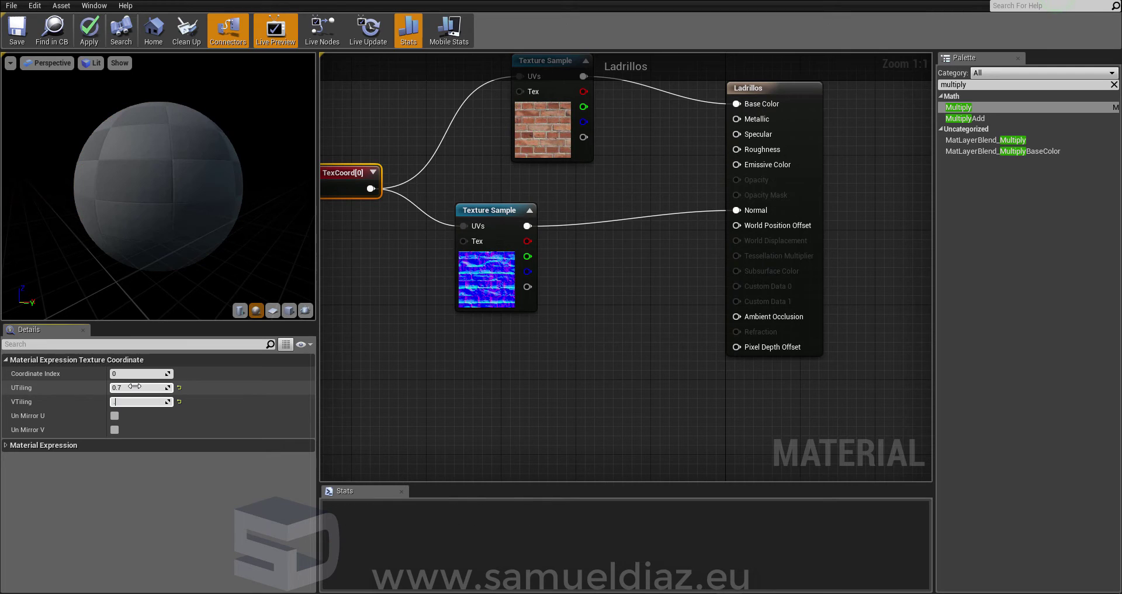
type("0.7")
left_click(102, 45)
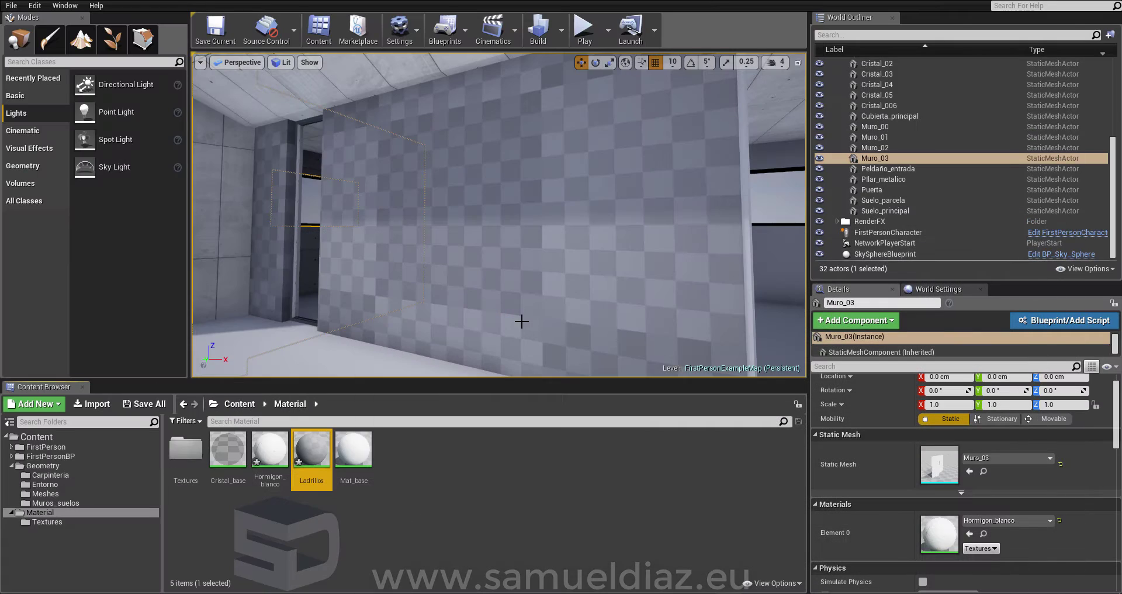
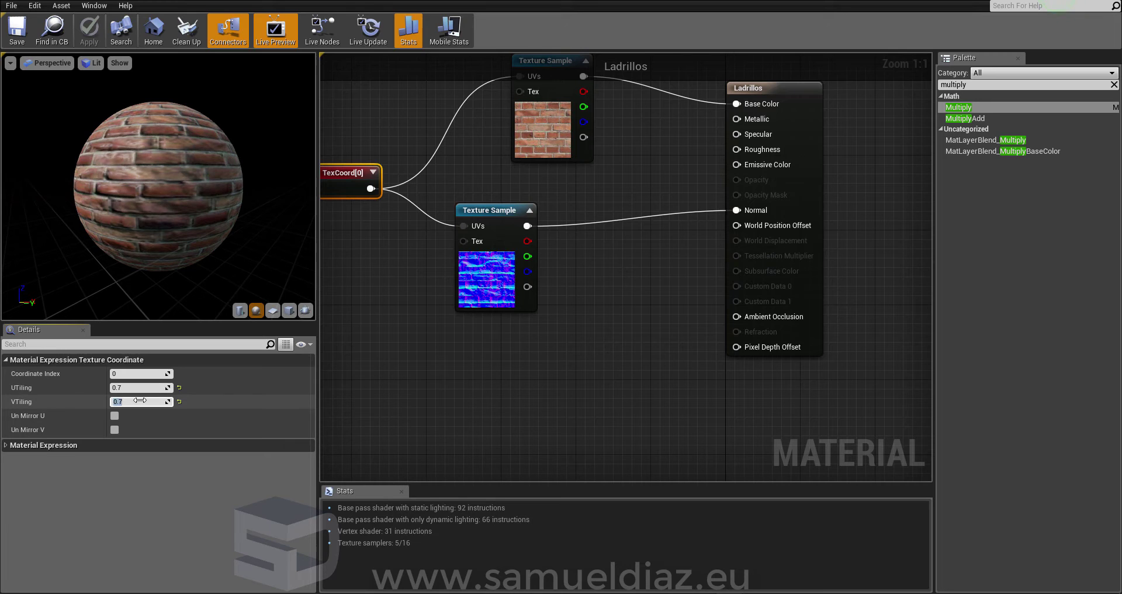
- Set the Ladrillos vertical tiling to 1.2, apply it, and view the brick wall up close
type(".2")
key("Return")
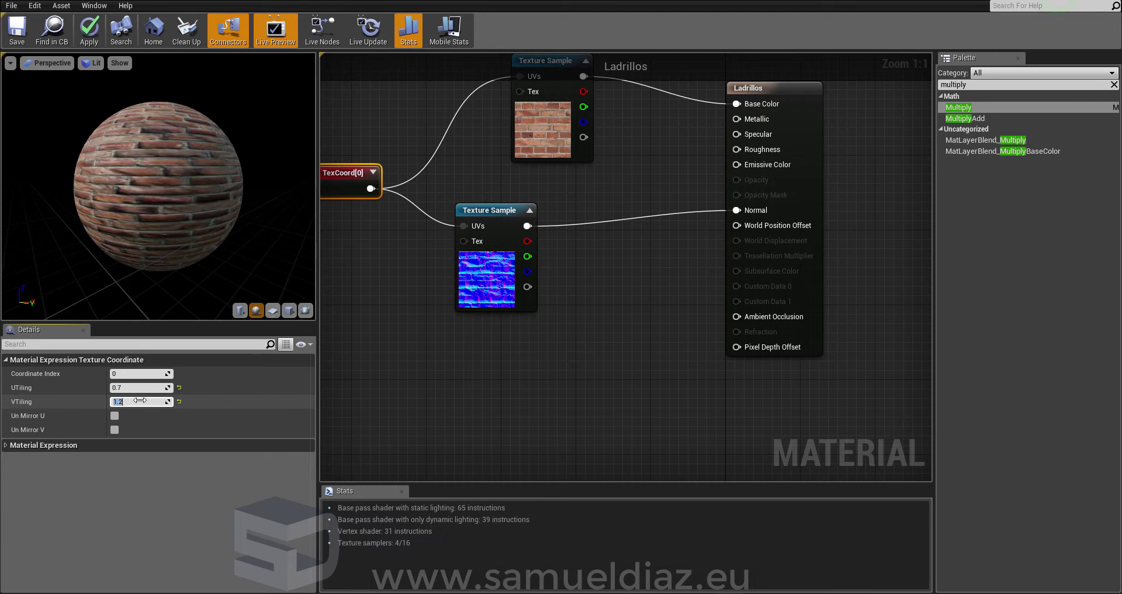
left_click(90, 32)
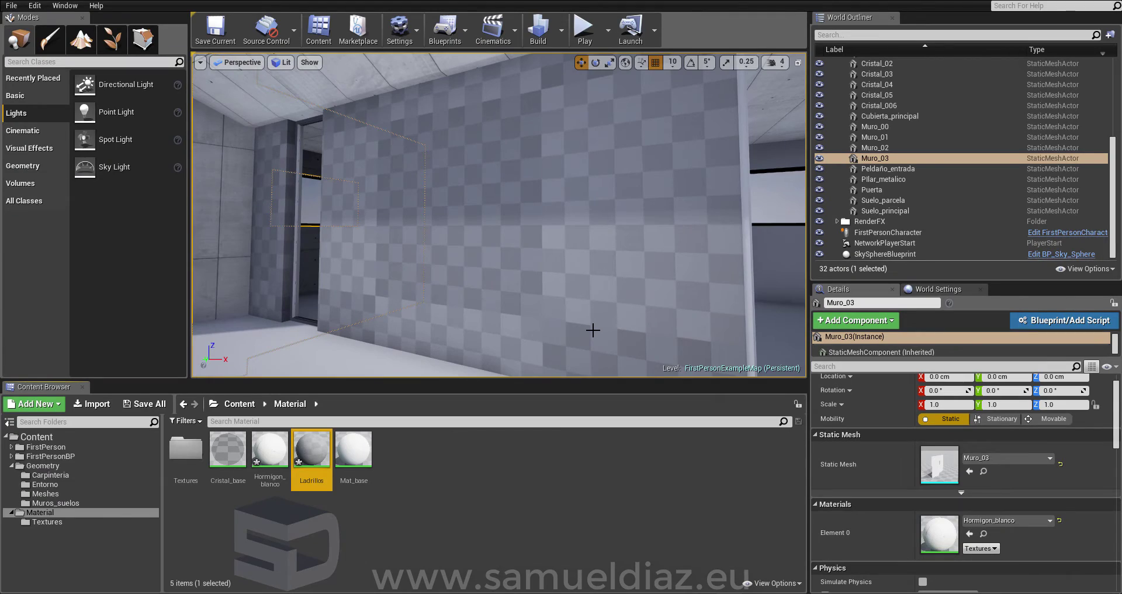
mouse_move(512, 304)
left_mouse_down()
mouse_move(450, 221)
mouse_move(444, 275)
left_mouse_up()
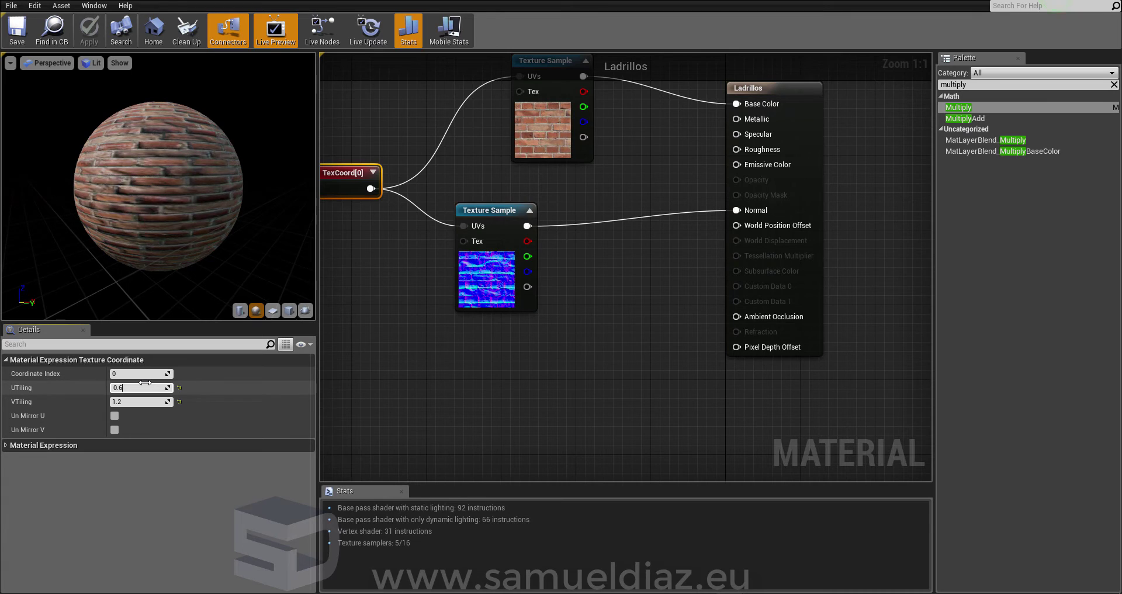
- Change the vertical tiling to 1.1, then inspect the brick wall in the level and select Ladrillos
key("Tab")
type("1")
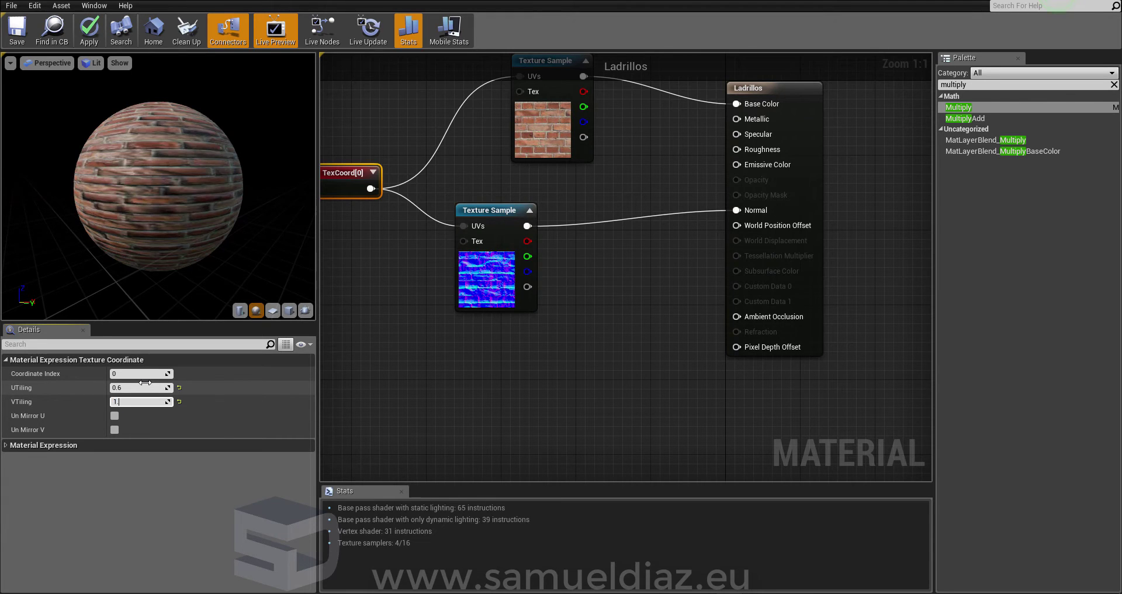
type(".1")
key("Return")
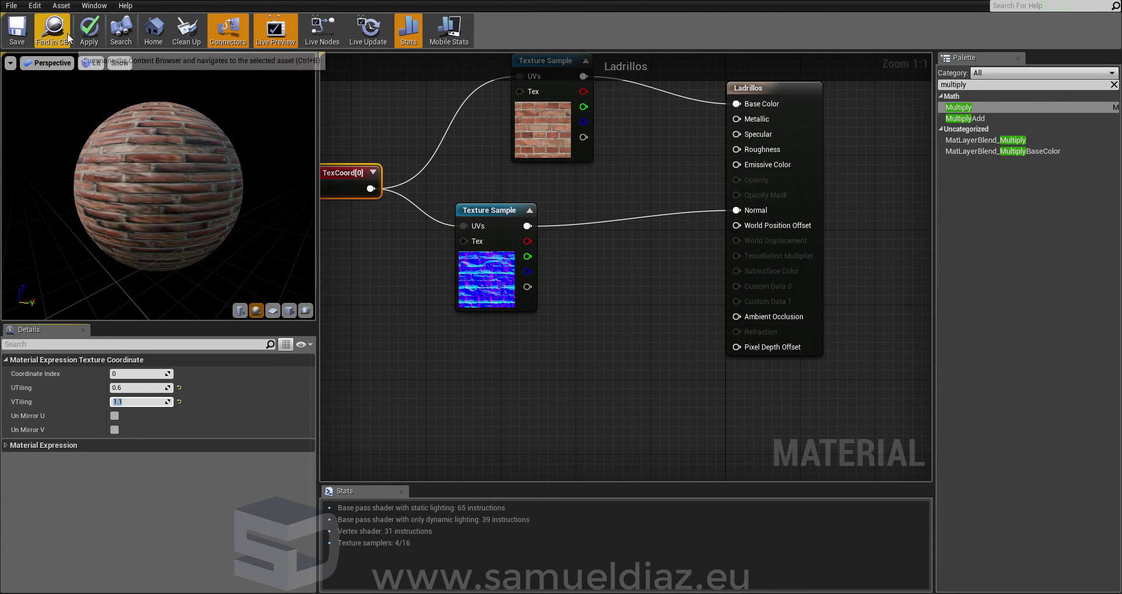
left_click(1065, 2)
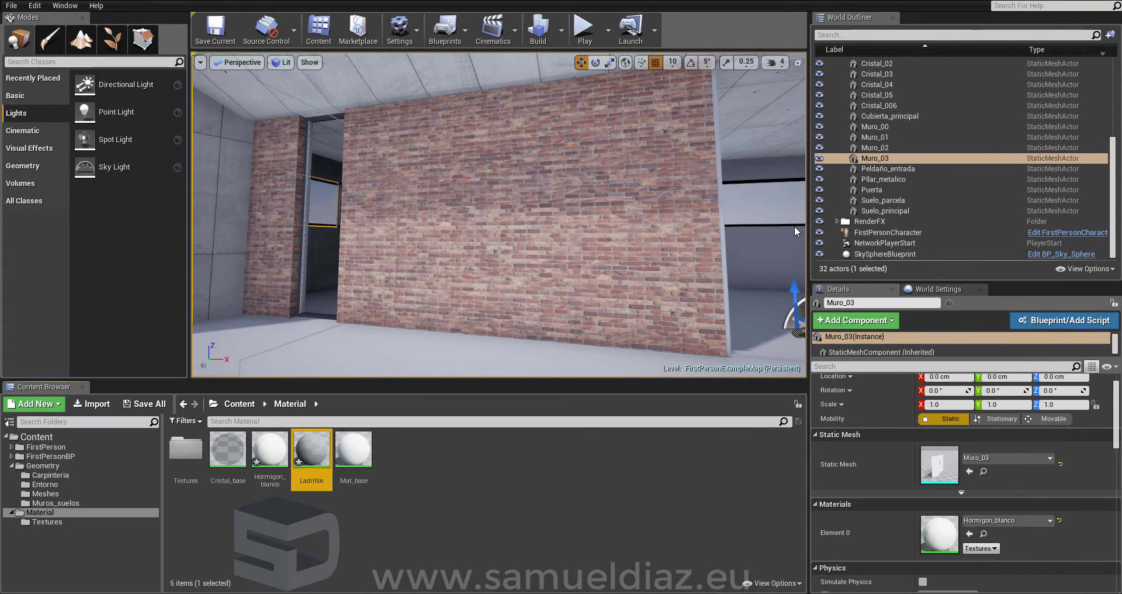
right_click_drag(794, 226, 794, 226)
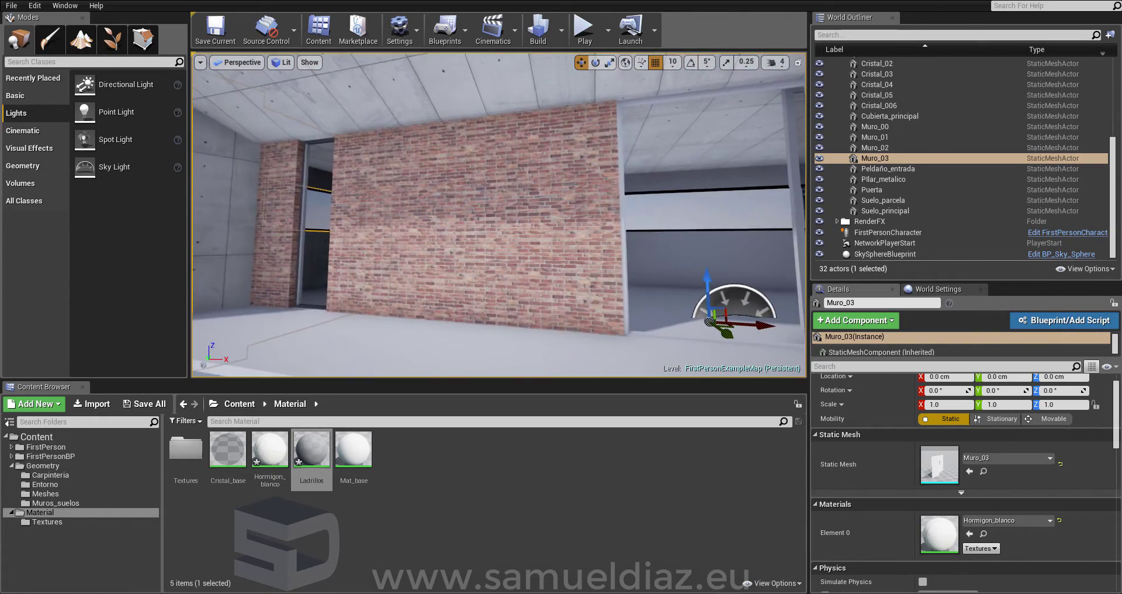
right_click_drag(676, 290, 676, 290)
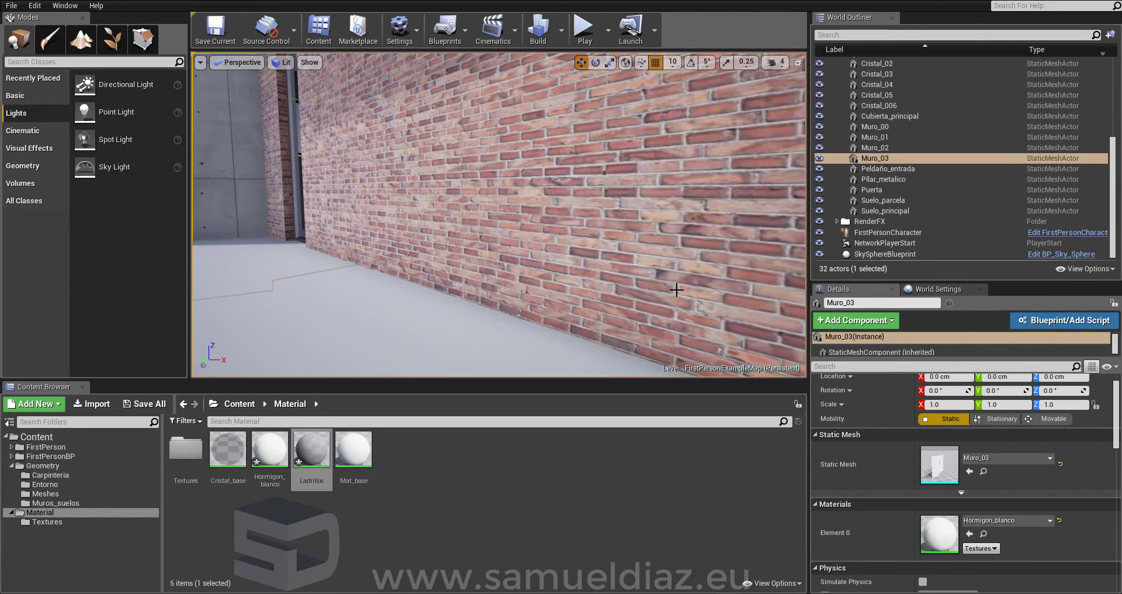
left_click(323, 455)
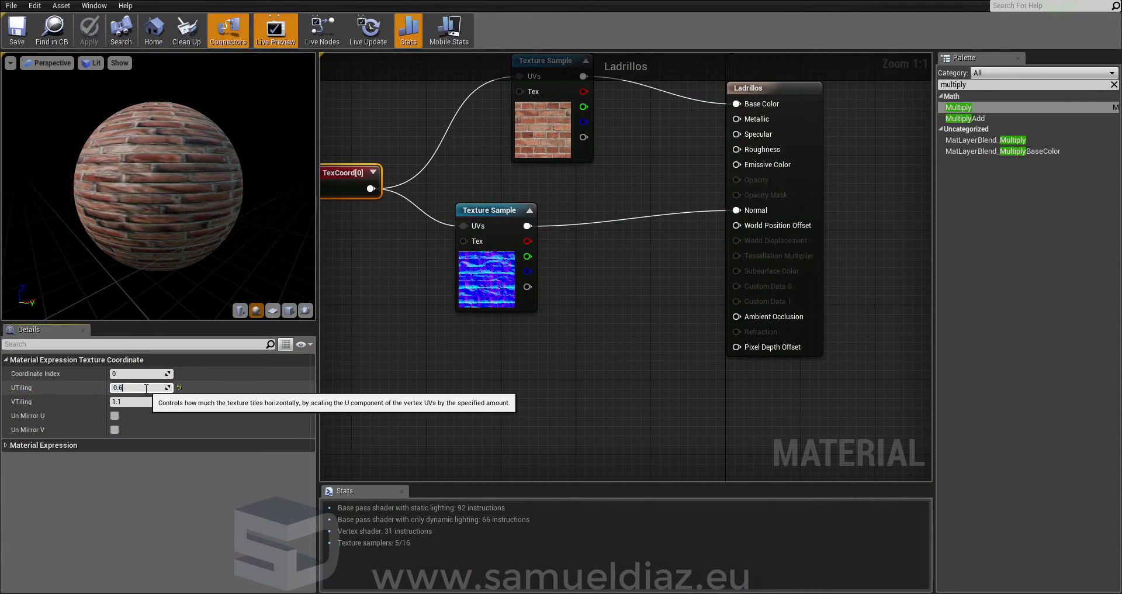
- Set the brick tiling to 0.4 horizontally and 1.0 vertically and apply it
key("Tab")
type("1")
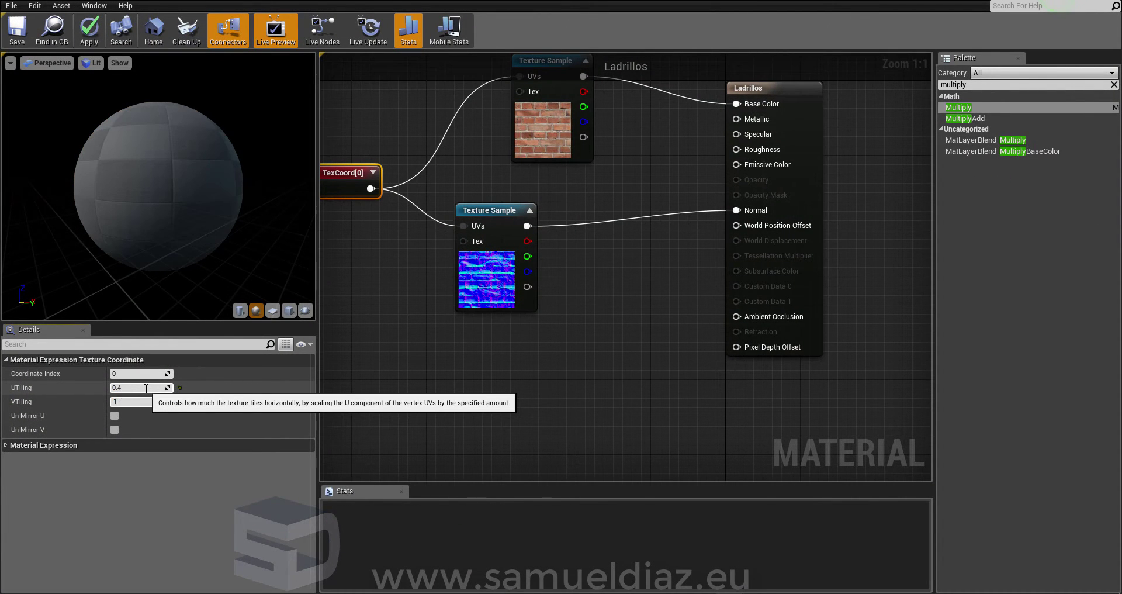
key("Return")
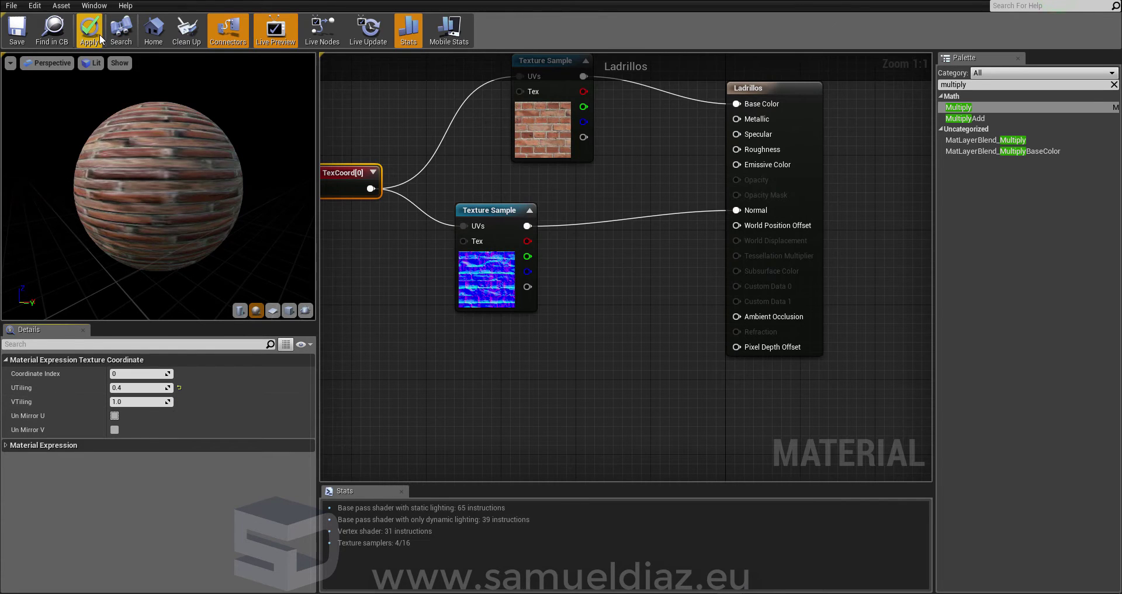
left_click(99, 34)
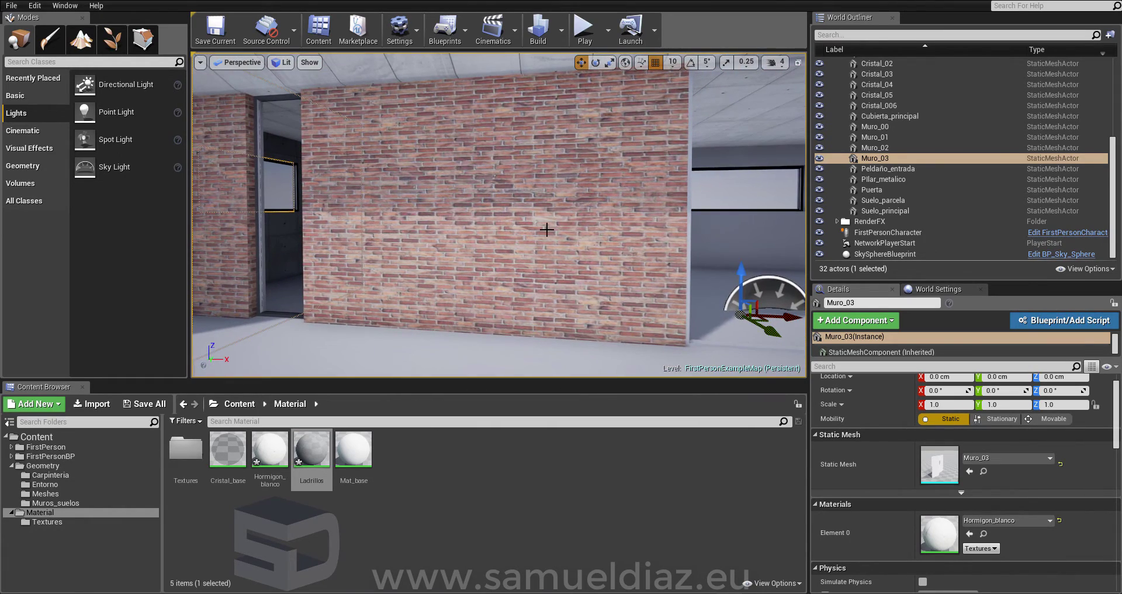
- Change vertical tiling to 0.8 and drop the Ladrillos material onto the Muro_02 wall
right_click(547, 229)
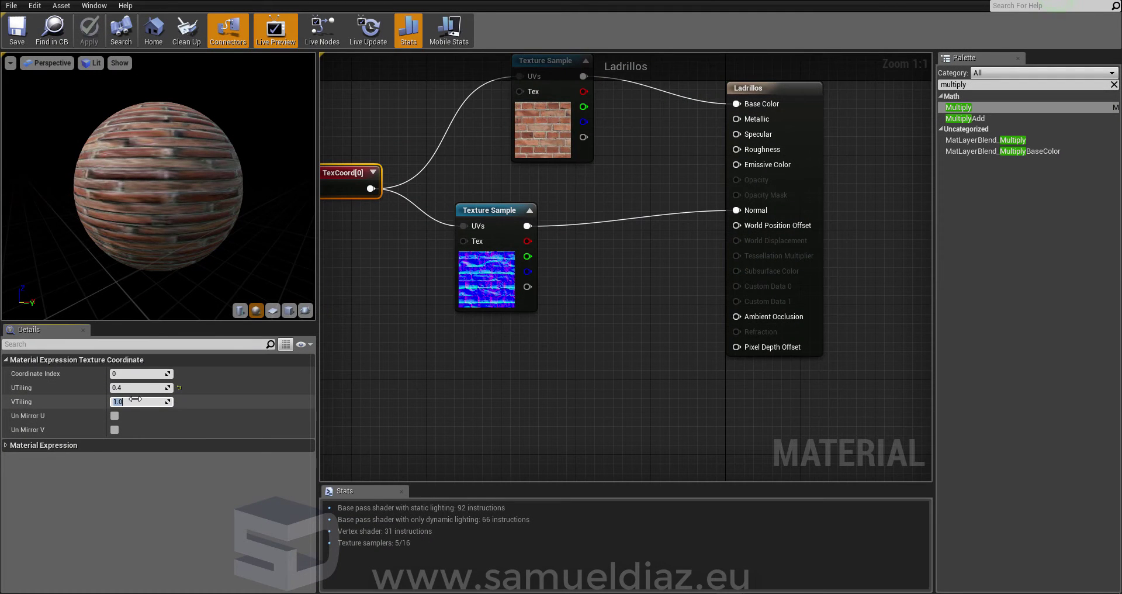
key("Return")
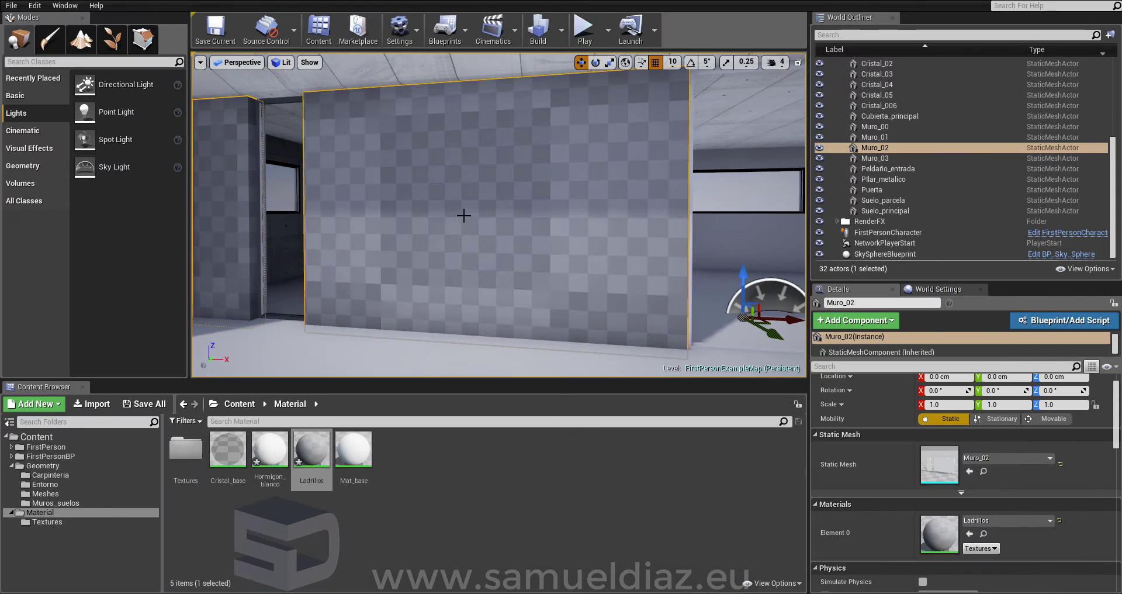
mouse_move(464, 215)
right_mouse_down()
mouse_move(438, 215)
mouse_move(462, 214)
right_mouse_up()
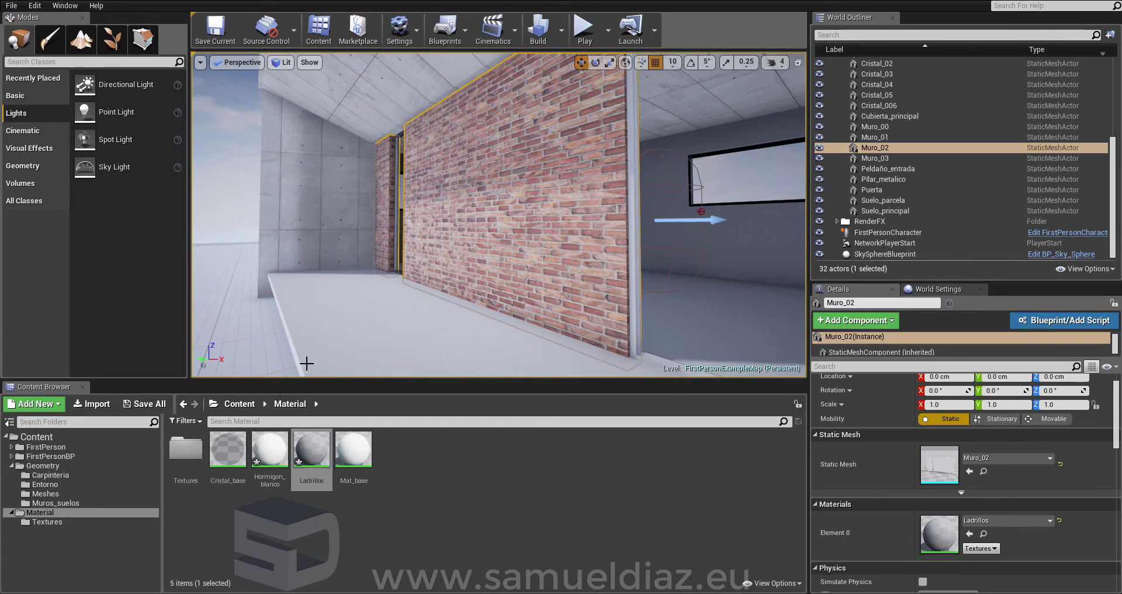
- Open the Ladrillos material, reposition the normal-map Texture Sample, and inspect the preview sphere
double_click(320, 439)
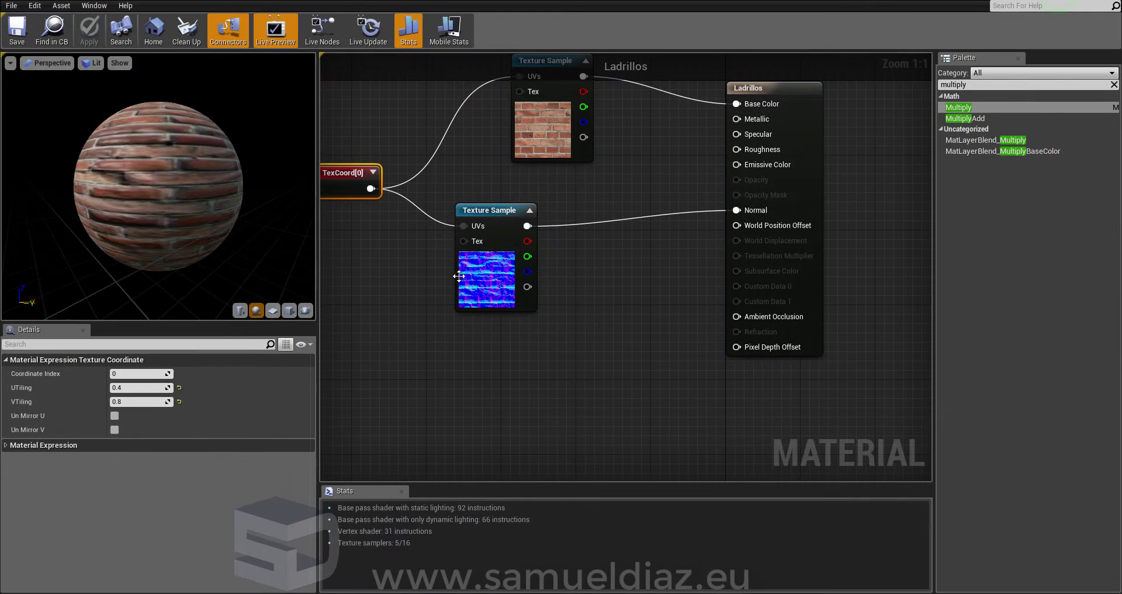
right_click_drag(589, 285, 678, 334)
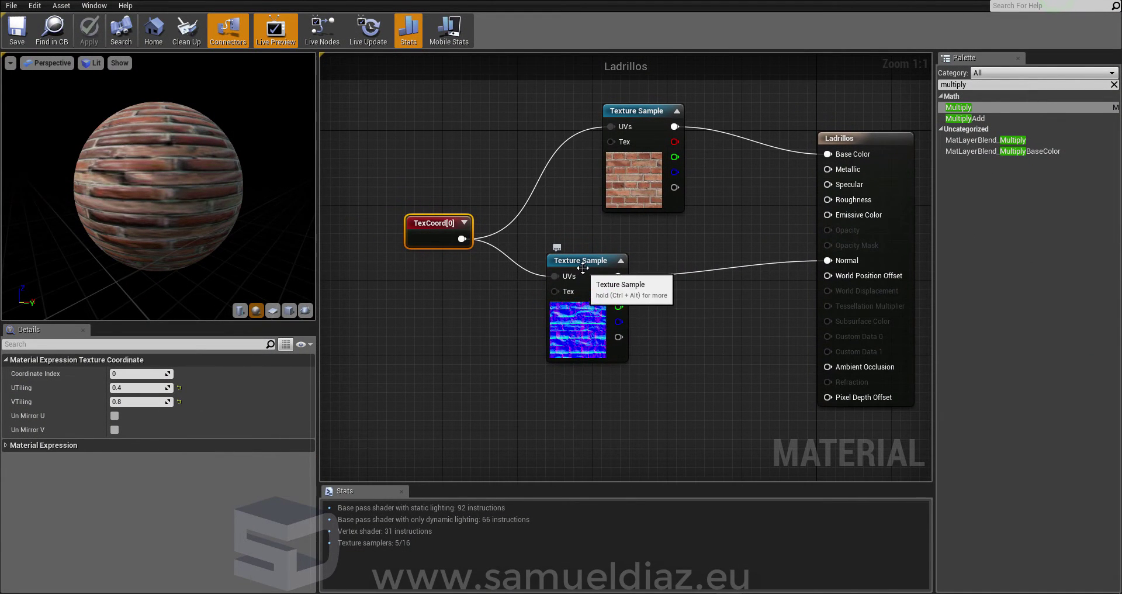
left_click(590, 270)
left_click_drag(590, 270, 636, 256)
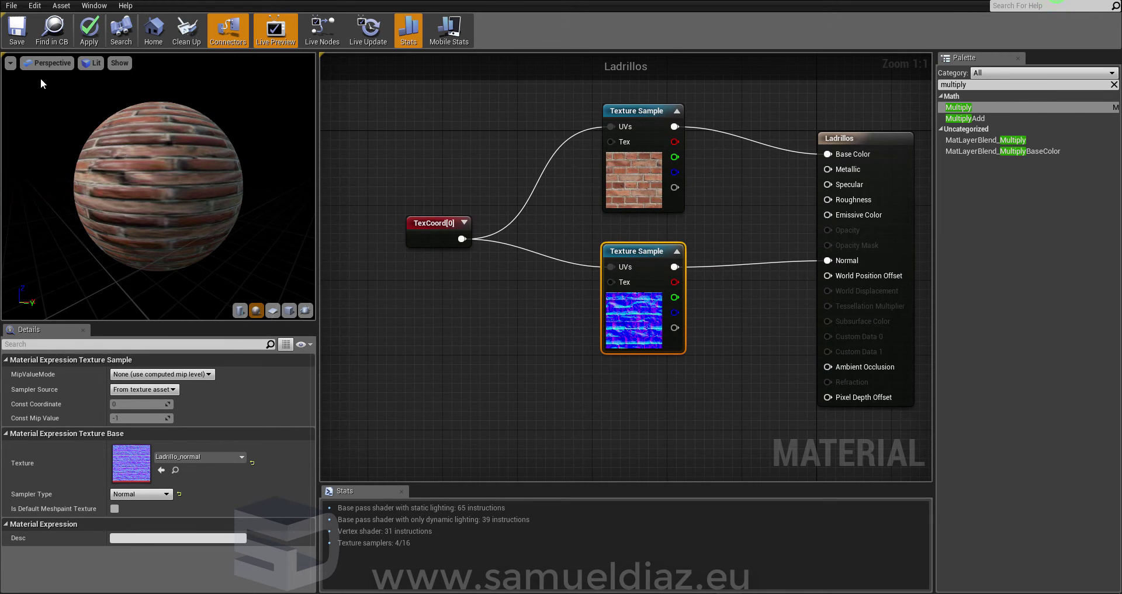
left_click_drag(103, 181, 114, 143)
scroll(117, 147, "down", 3)
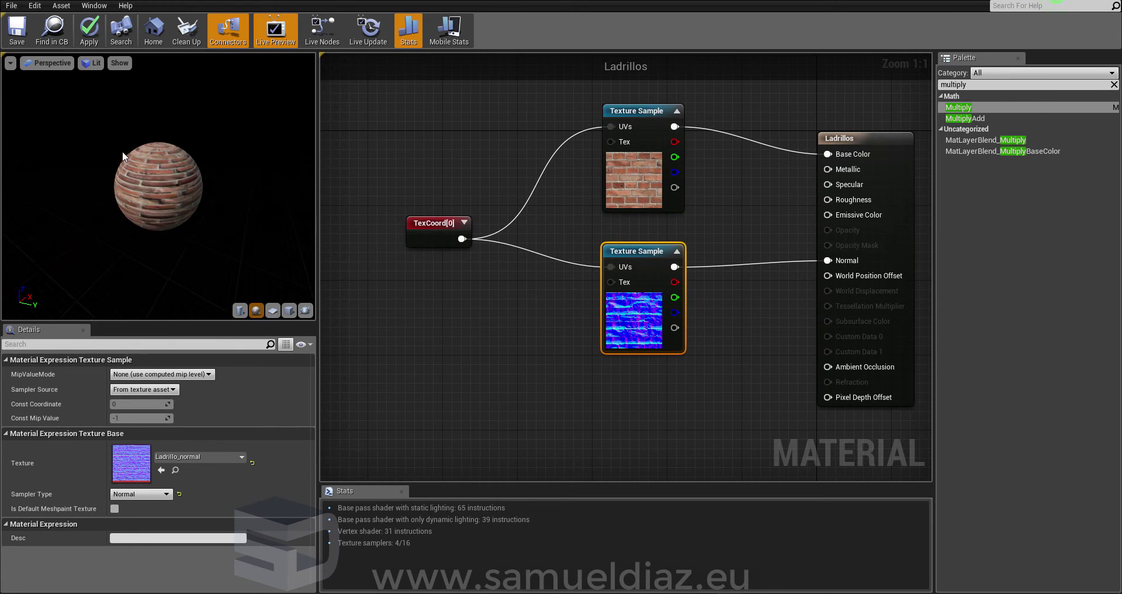
scroll(122, 150, "up", 5)
left_click_drag(159, 190, 211, 193)
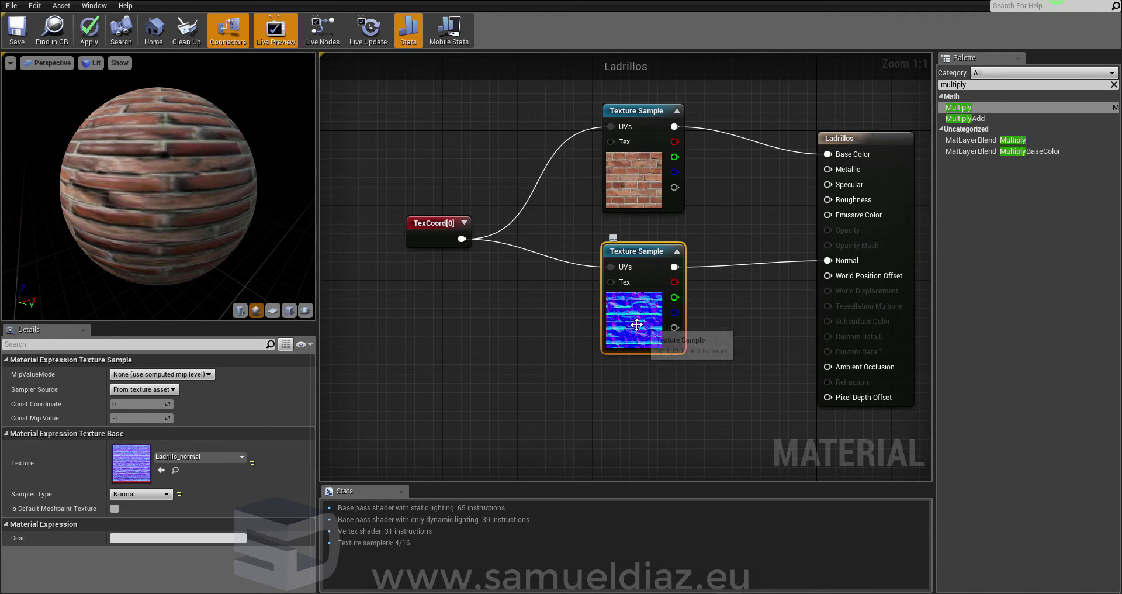
- Enable Flip Green Channel on Ladrillo_normal and return to the Ladrillos graph preview
double_click(133, 463)
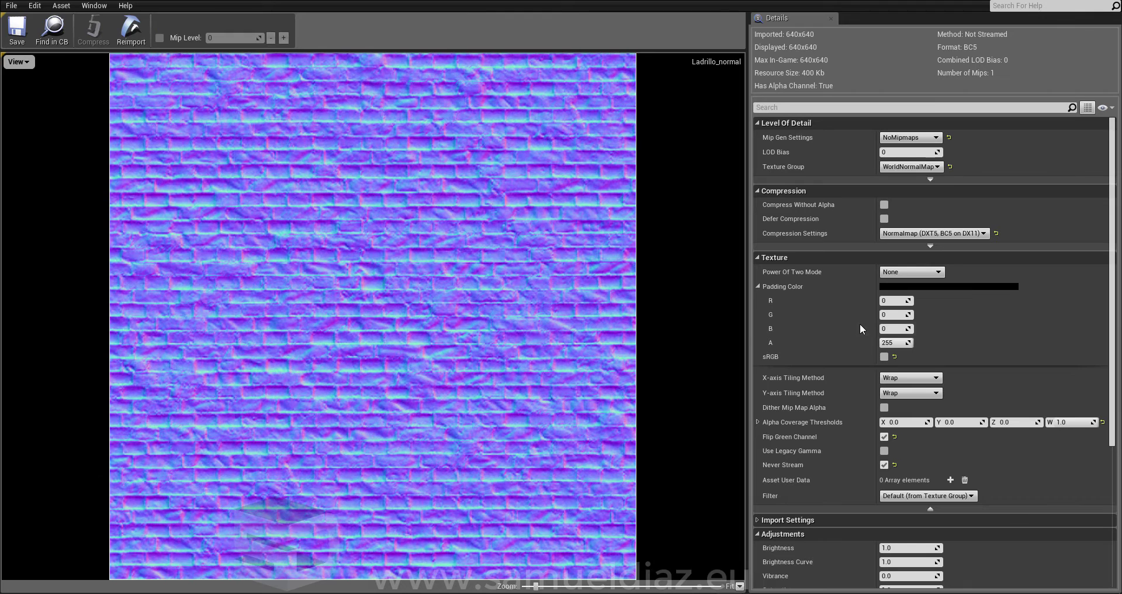
left_click(885, 437)
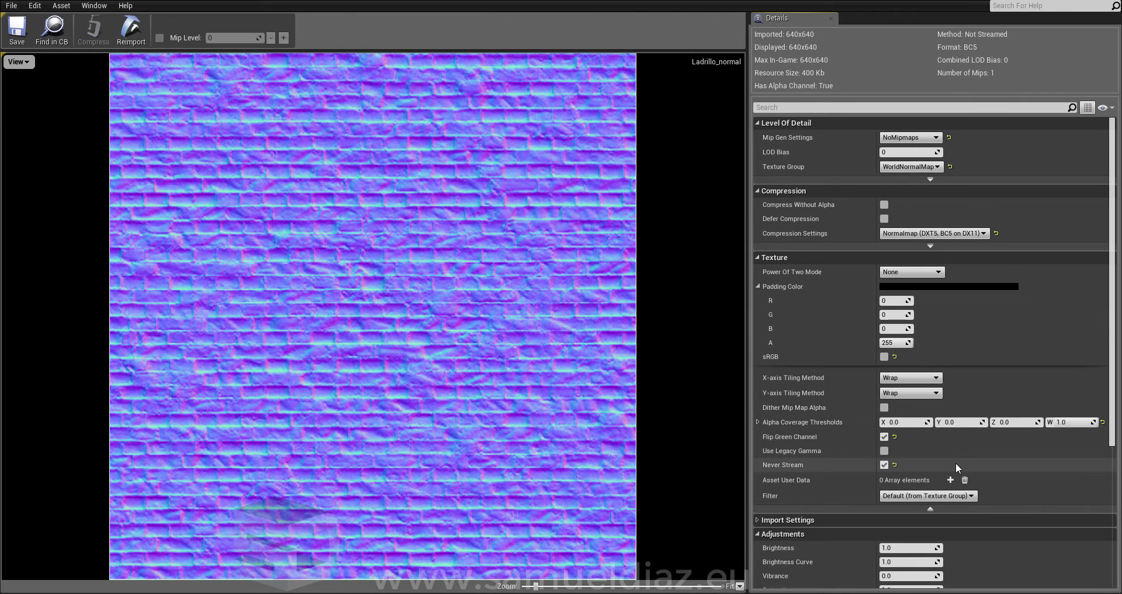
left_click(301, 2)
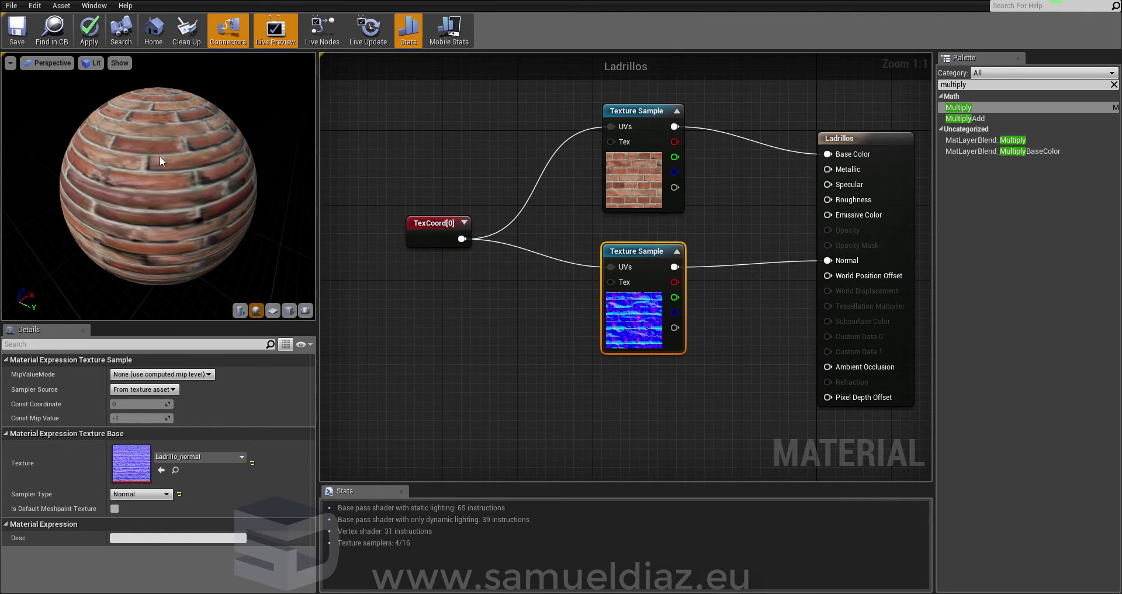
left_click_drag(118, 156, 158, 219)
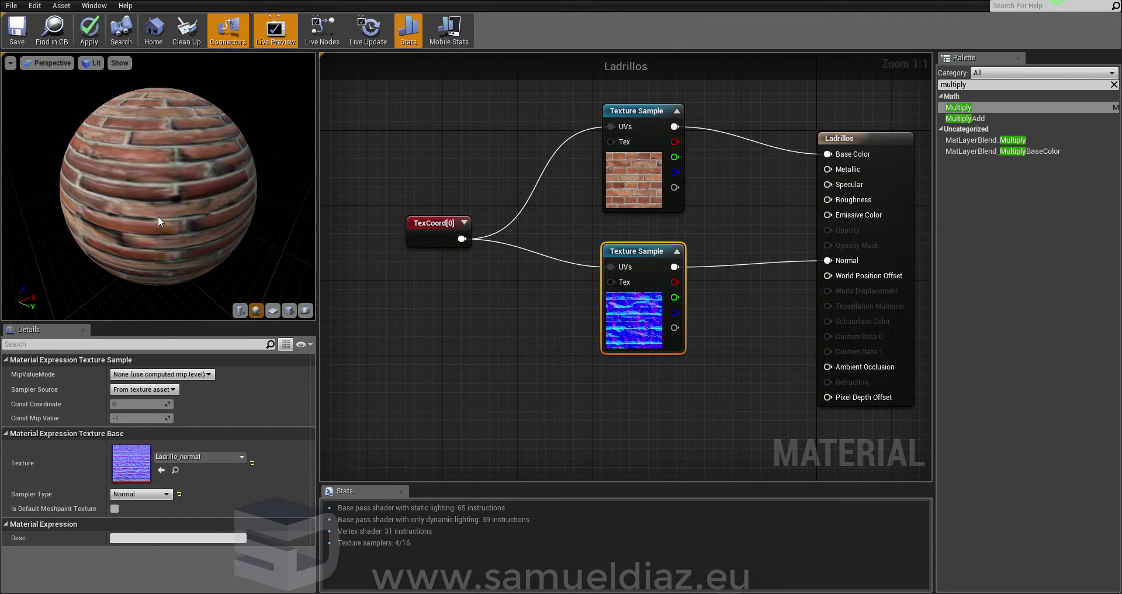
right_click_drag(679, 425, 607, 396)
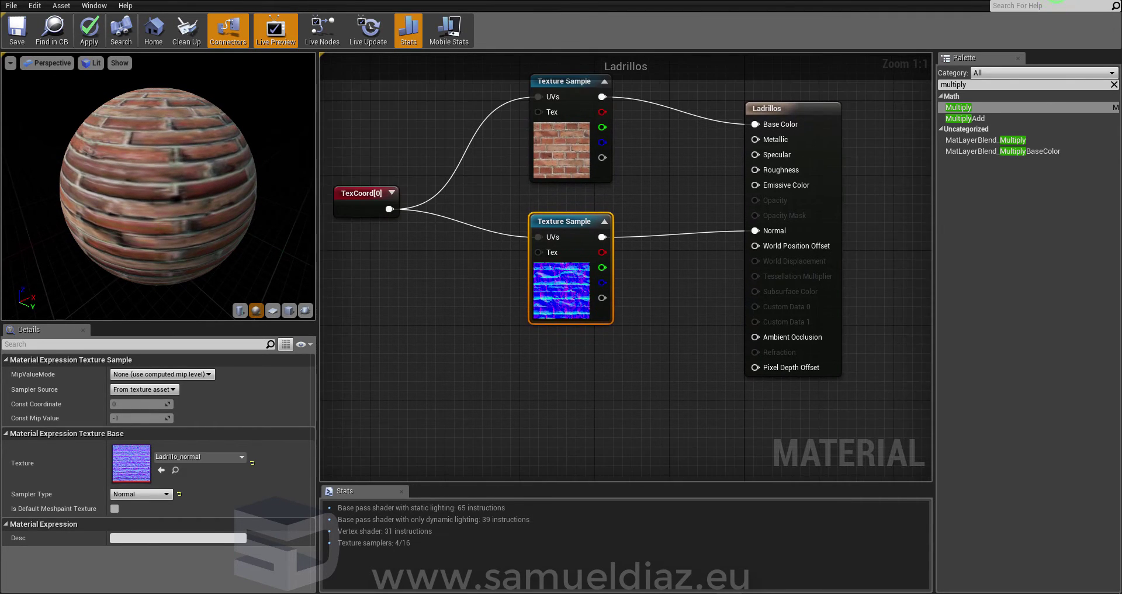
scroll(632, 384, "down", 1)
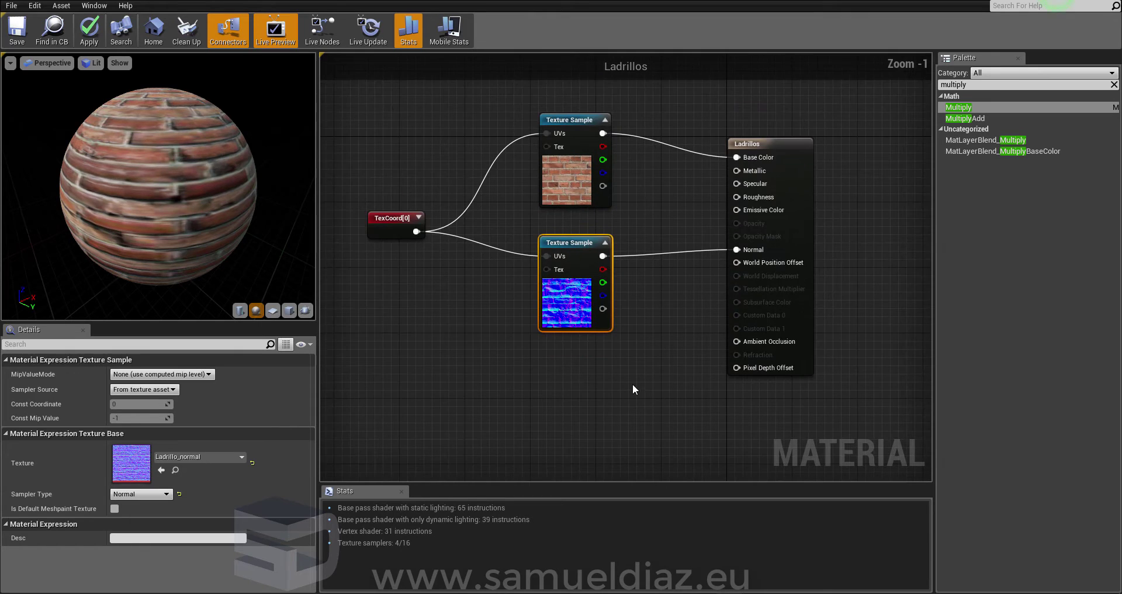
left_click(583, 376)
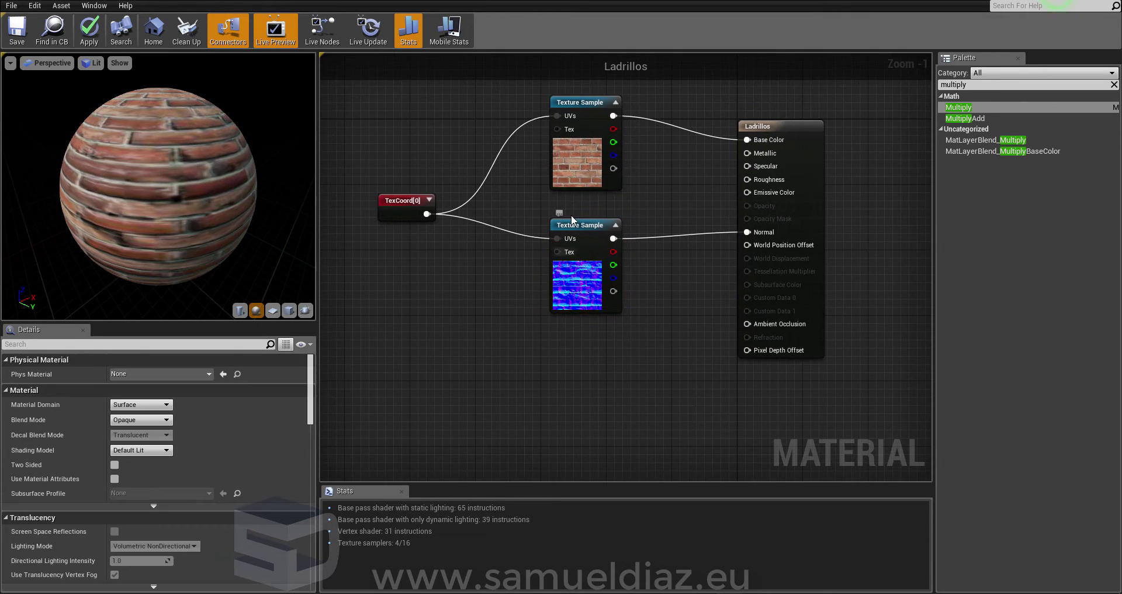
- Place a 0,0,0 Constant3Vector node beside the normal-map Texture Sample
left_click(496, 372)
mouse_move(529, 375)
left_mouse_down()
mouse_move(552, 375)
mouse_move(545, 400)
left_mouse_up()
left_click_drag(586, 306, 561, 323)
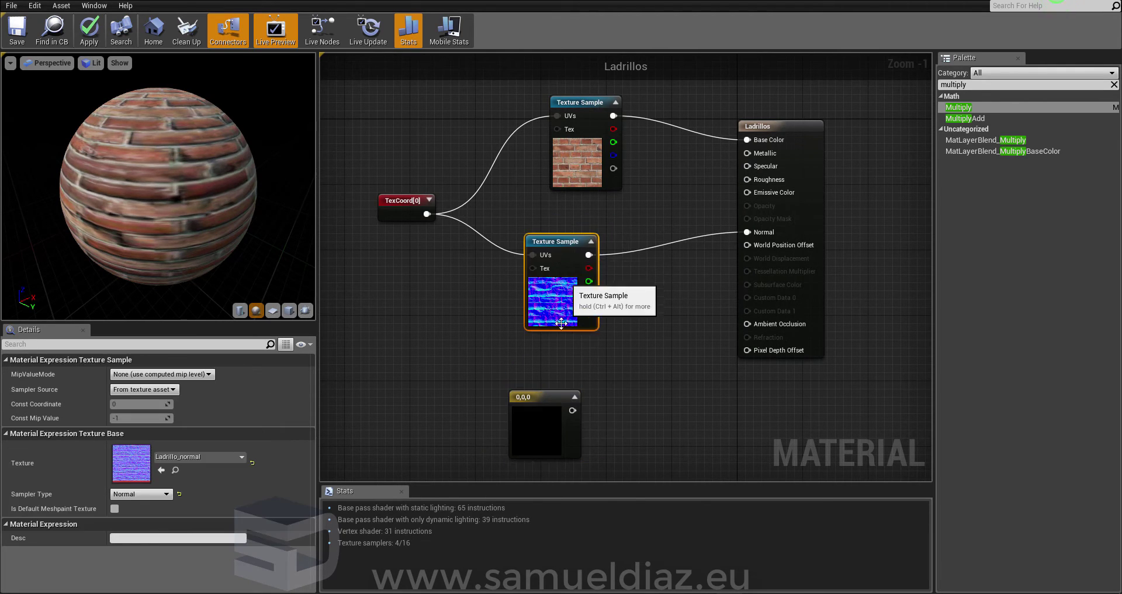
left_click(546, 398)
left_click_drag(546, 398, 553, 389)
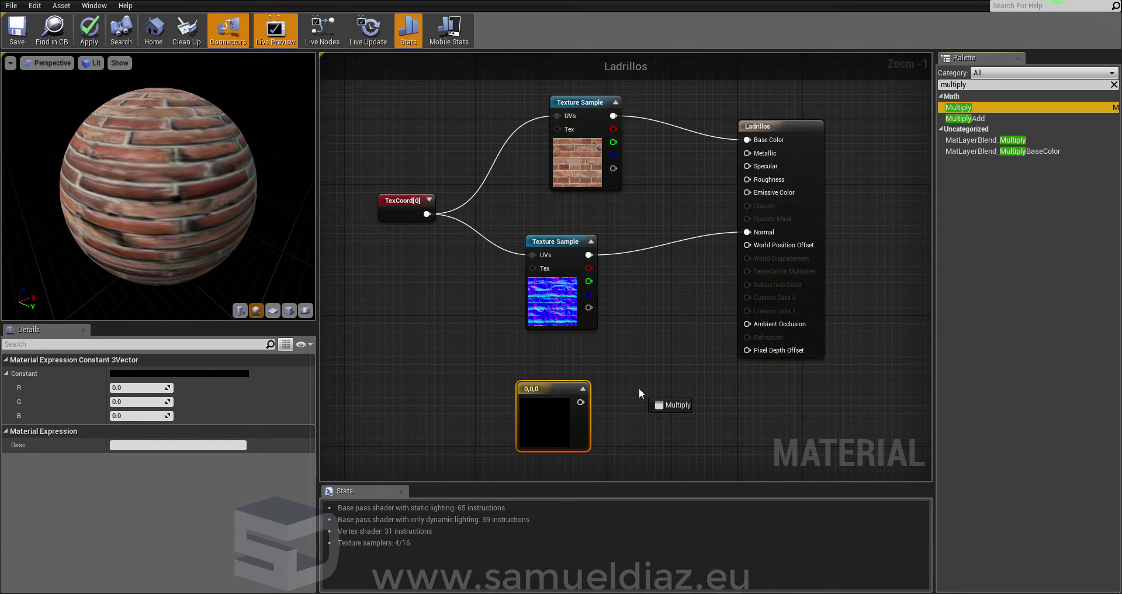
- Add a Multiply node and move the normal map from the Normal input into its A input
mouse_move(964, 109)
left_mouse_down()
mouse_move(649, 379)
mouse_move(668, 339)
left_mouse_up()
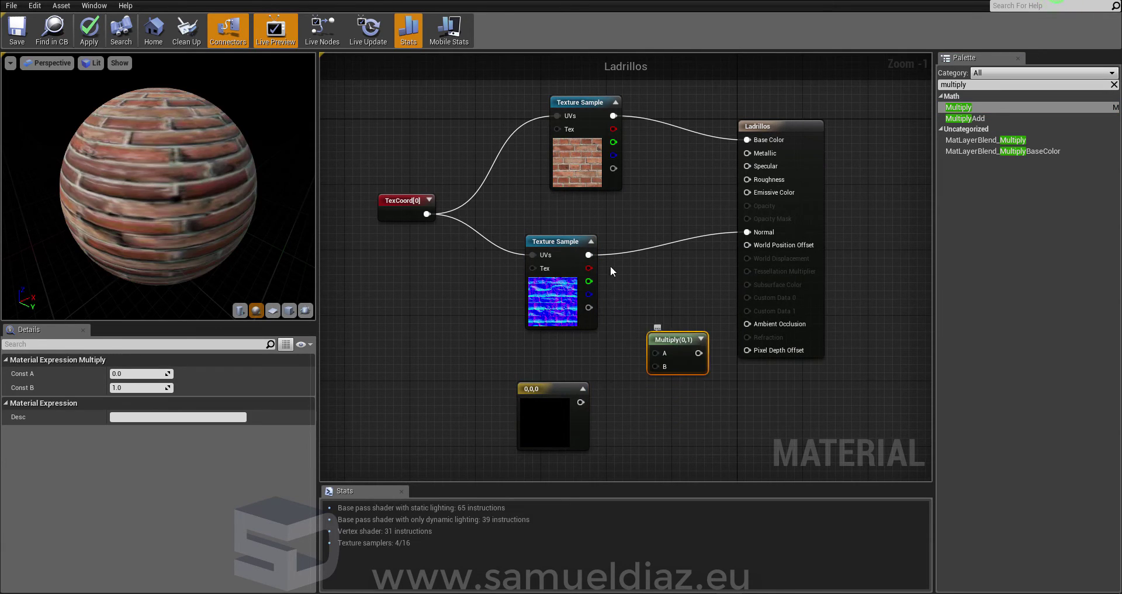
left_click_drag(720, 235, 641, 306, "ctrl")
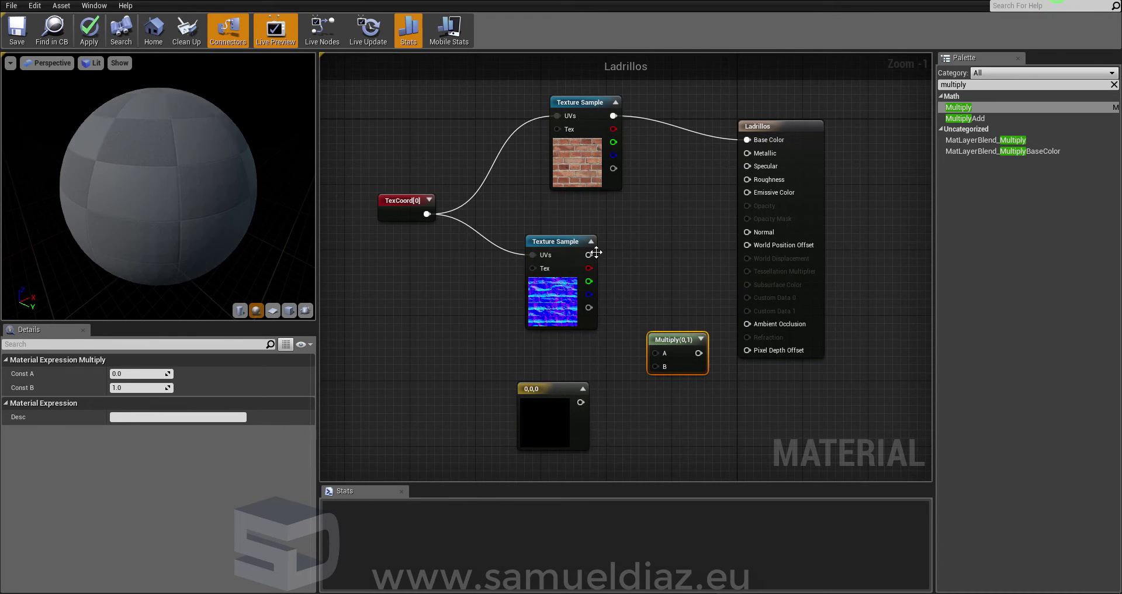
left_click_drag(661, 351, 656, 366)
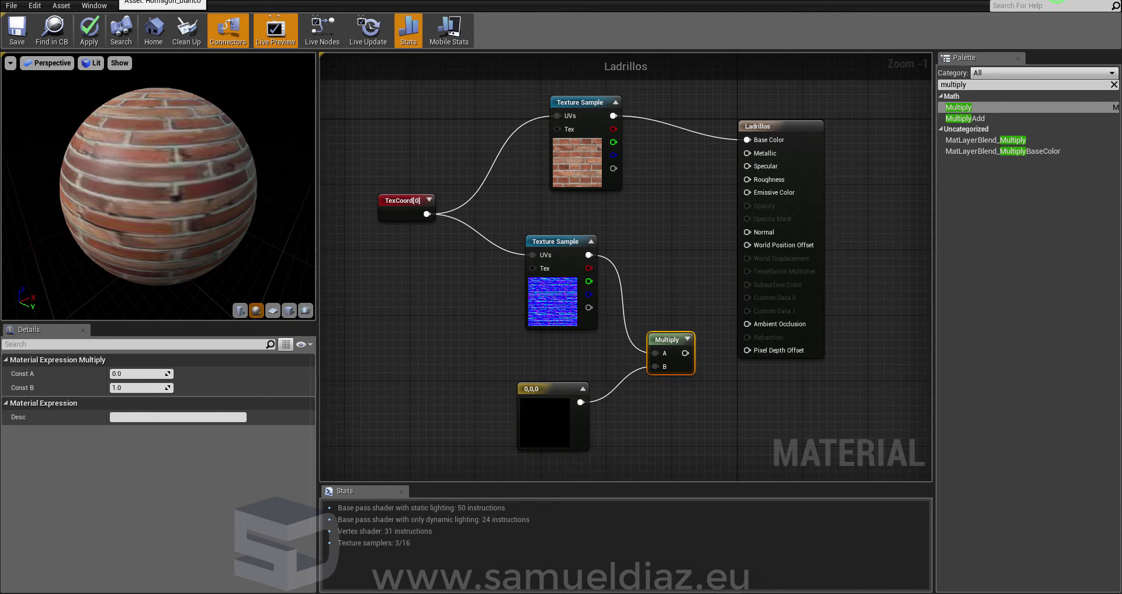
- Stop previewing the Add node in the Hormigon_blanco material graph
left_click(134, 2)
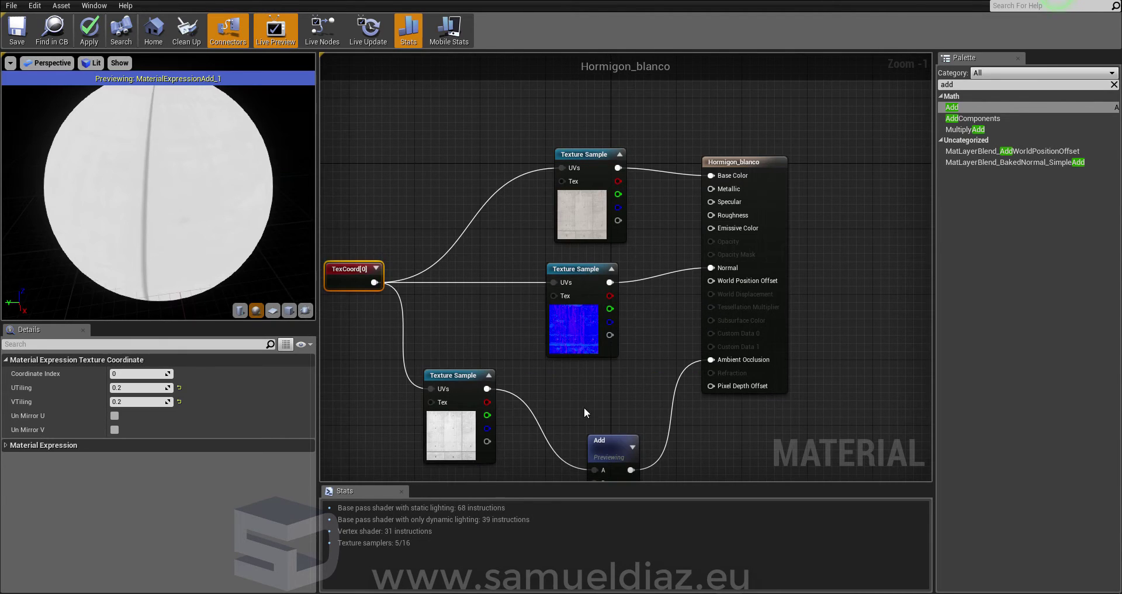
right_click_drag(583, 407, 563, 290)
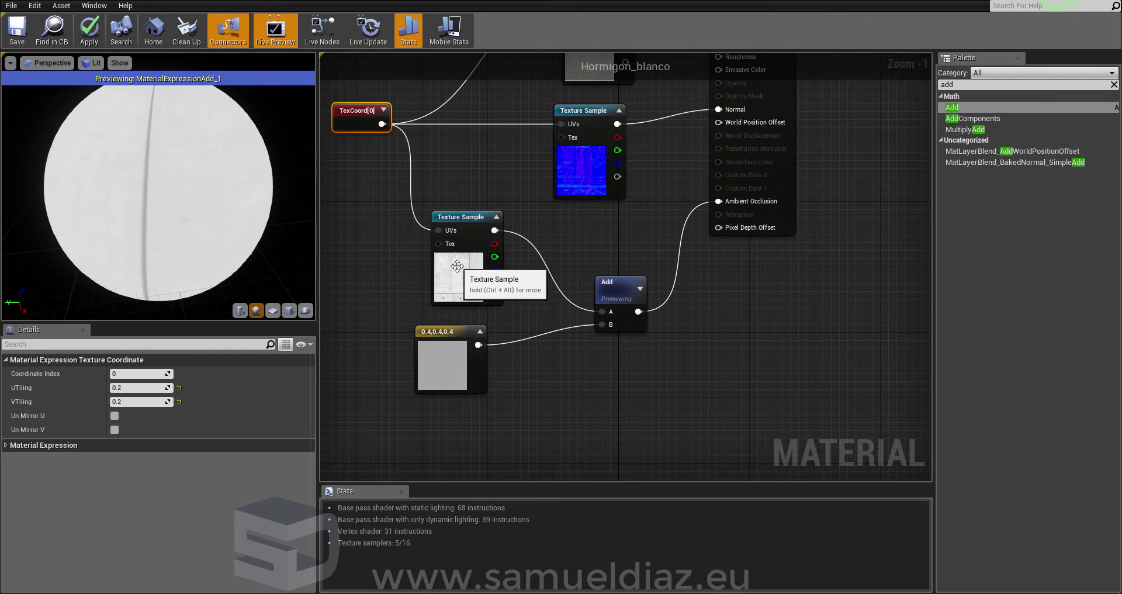
left_click(622, 283)
right_click(622, 283)
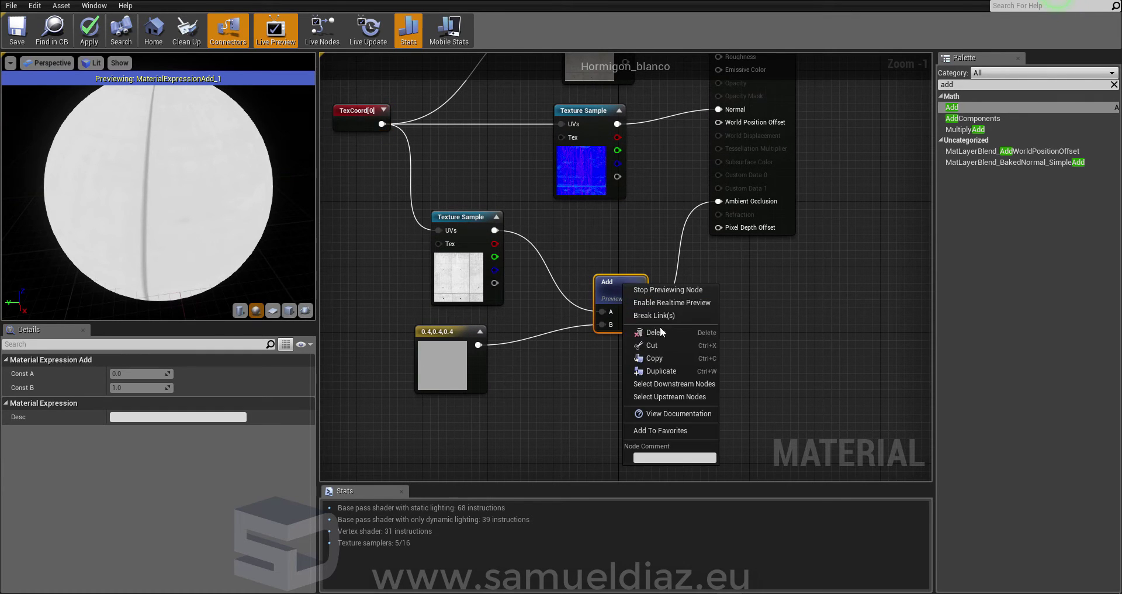
left_click(680, 296)
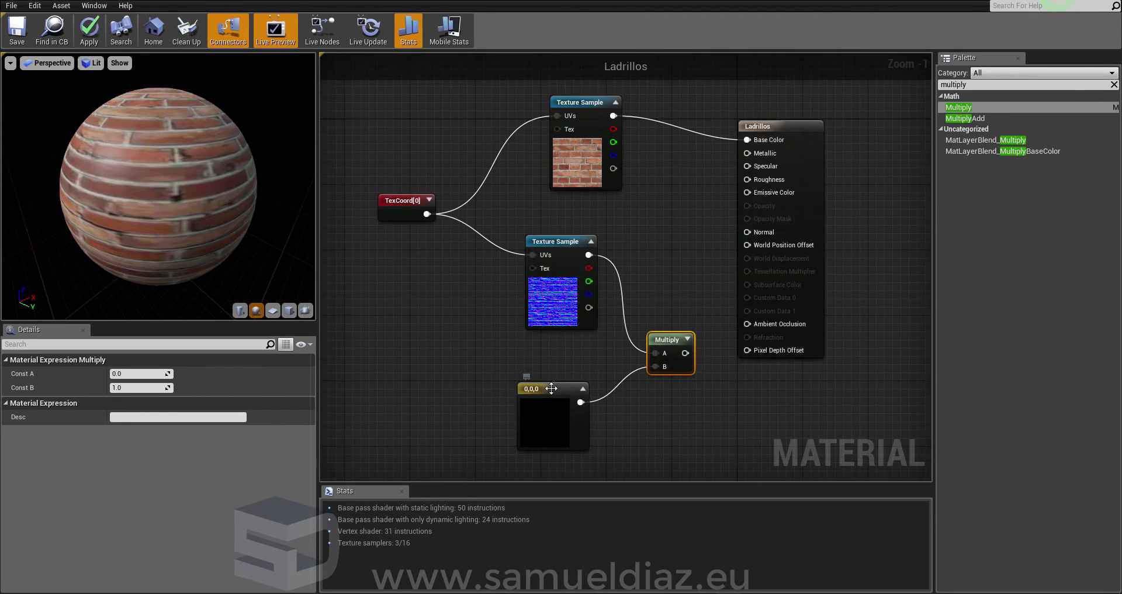
- Tidy the Ladrillos constant, normal Texture Sample and Multiply nodes into a compact group
left_click(544, 374)
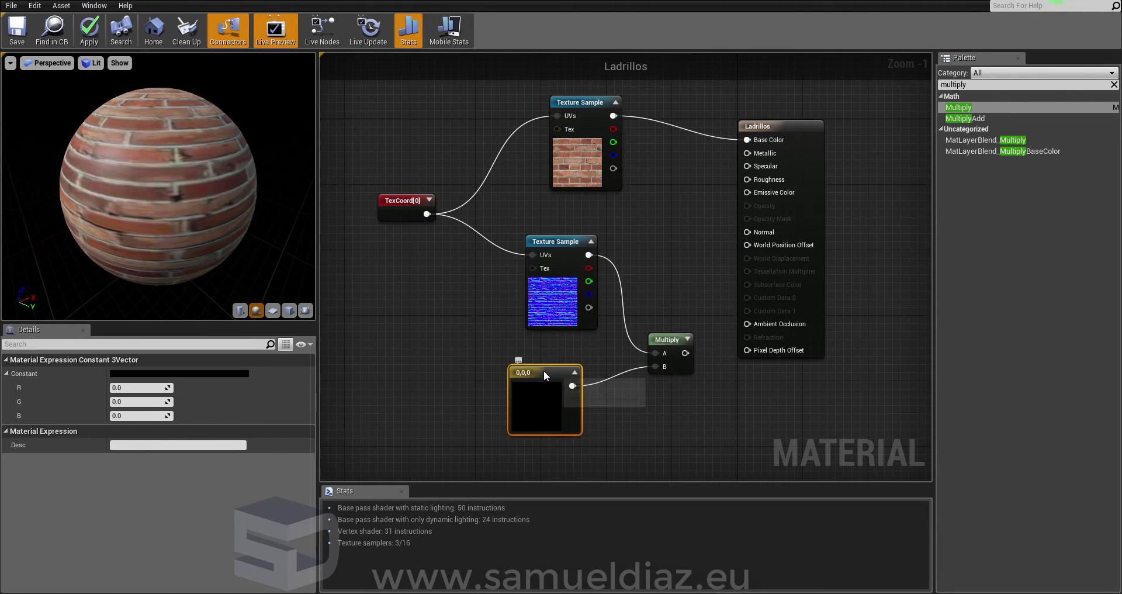
left_click(555, 241, "ctrl")
left_click(650, 338, "ctrl")
left_click_drag(647, 333, 631, 300)
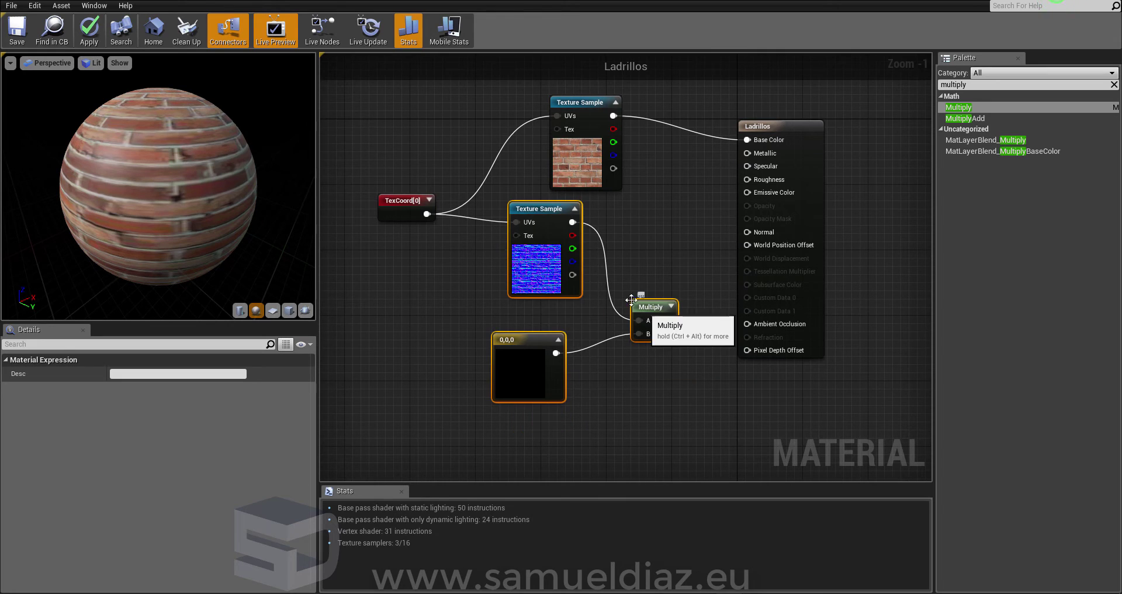
left_click_drag(540, 210, 525, 219)
left_click_drag(530, 347, 530, 339)
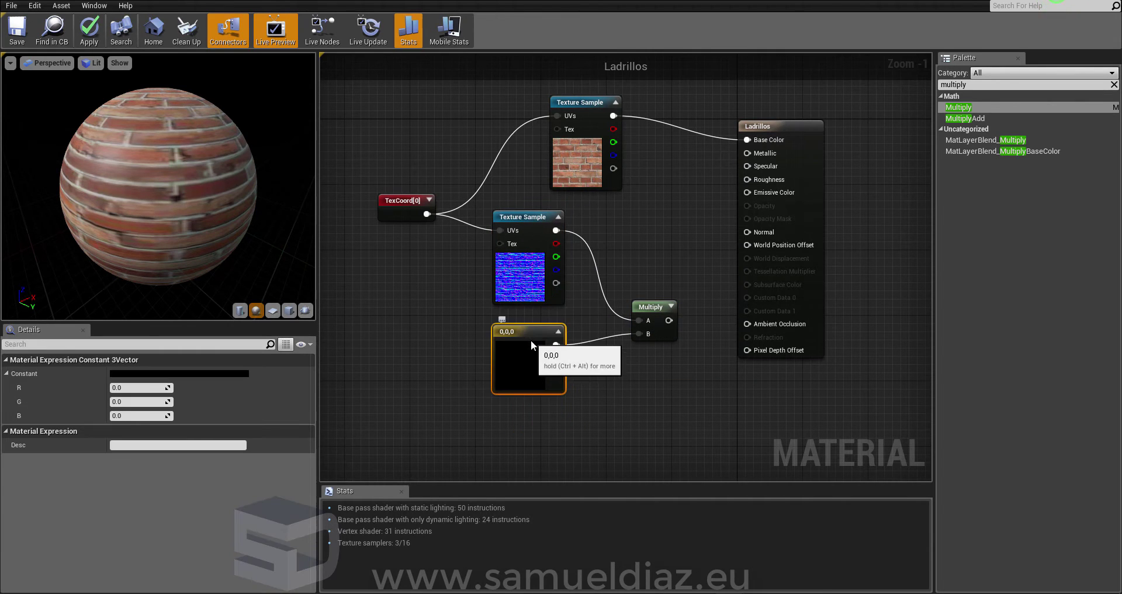
left_click_drag(649, 307, 640, 298)
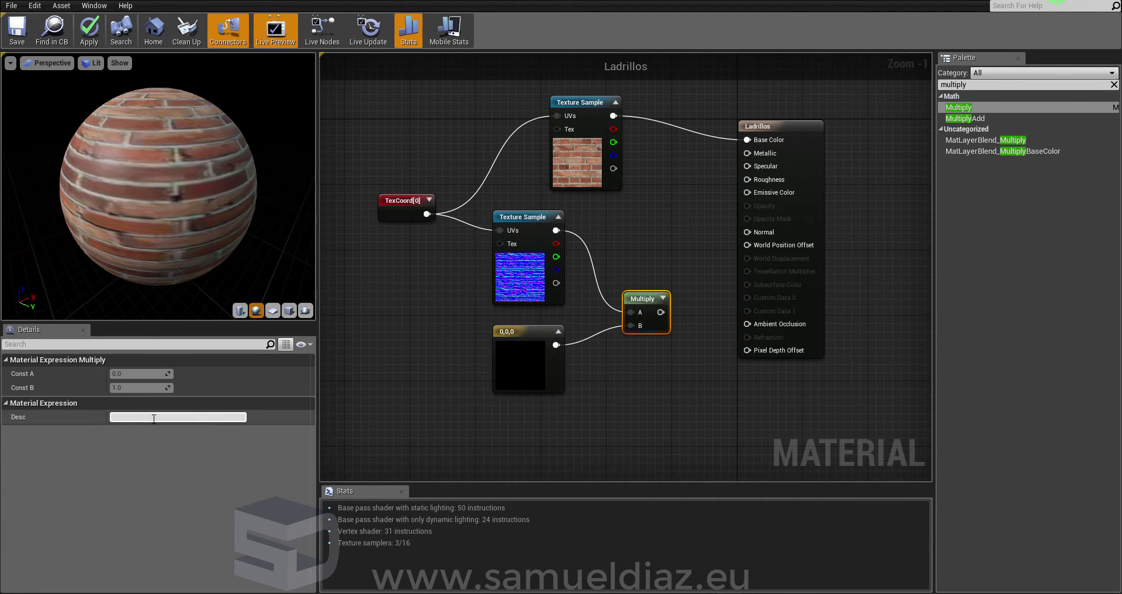
- Set the Constant3Vector to 0.5, 0.5, 1
left_click(537, 366)
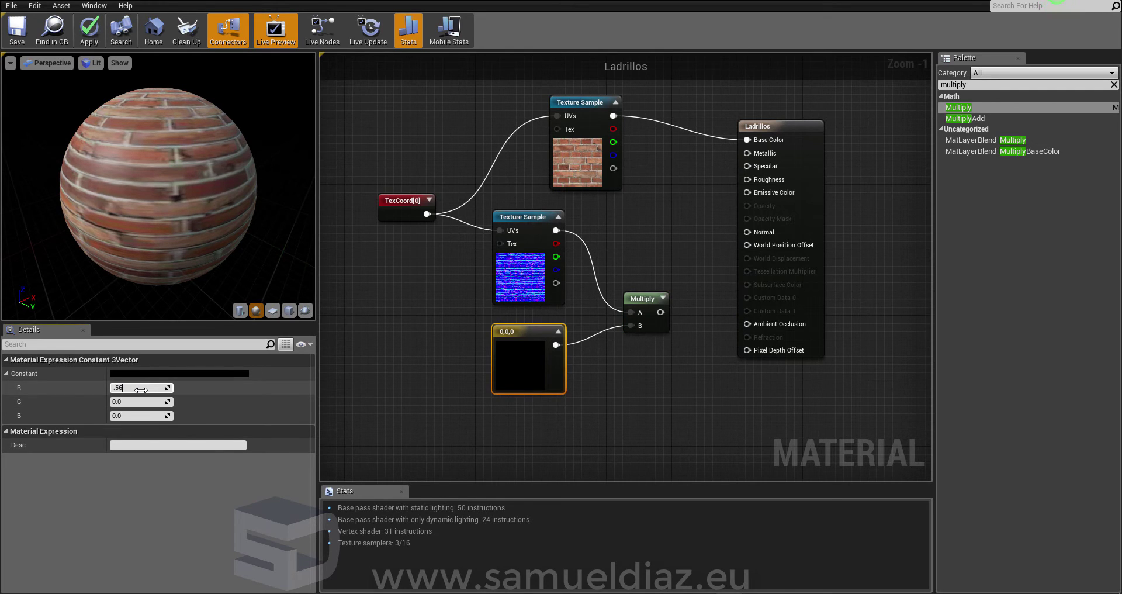
key("Tab")
key("Tab")
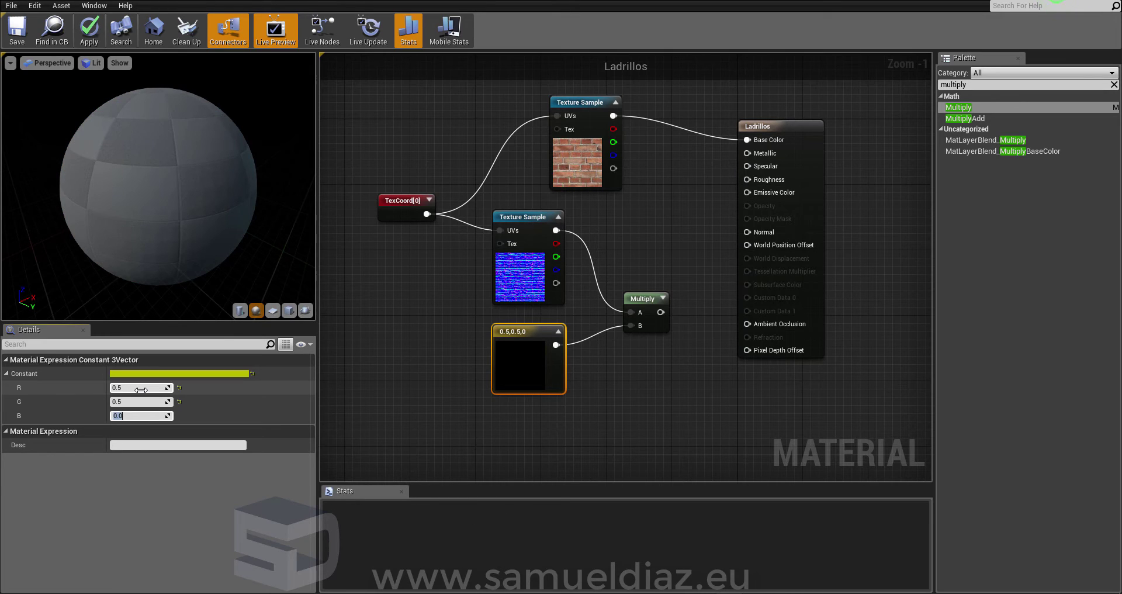
type("1")
key("Tab")
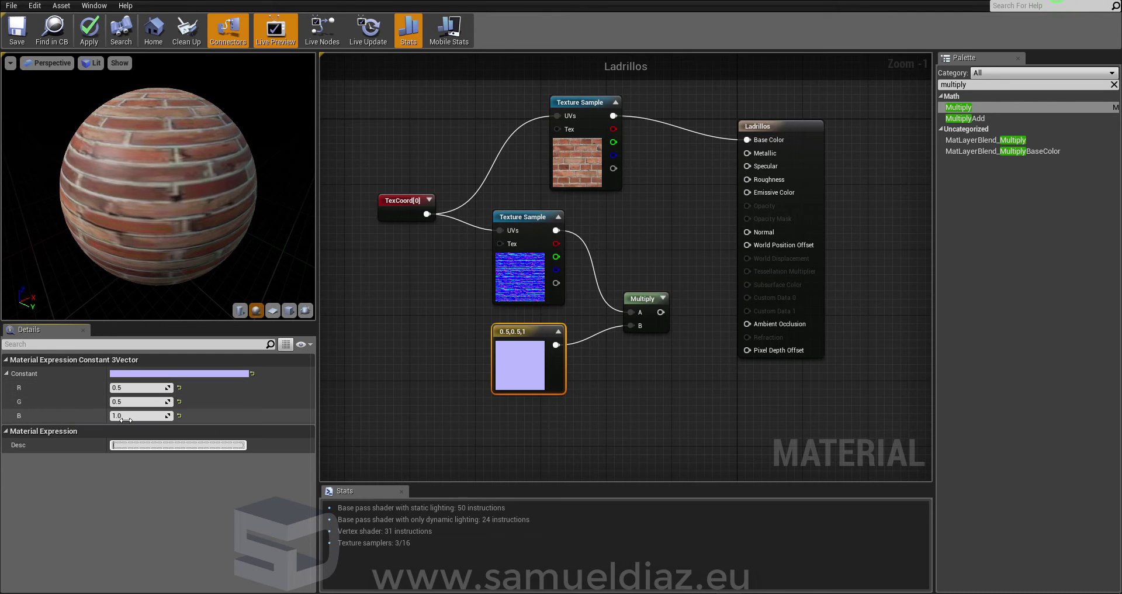
left_click(518, 276)
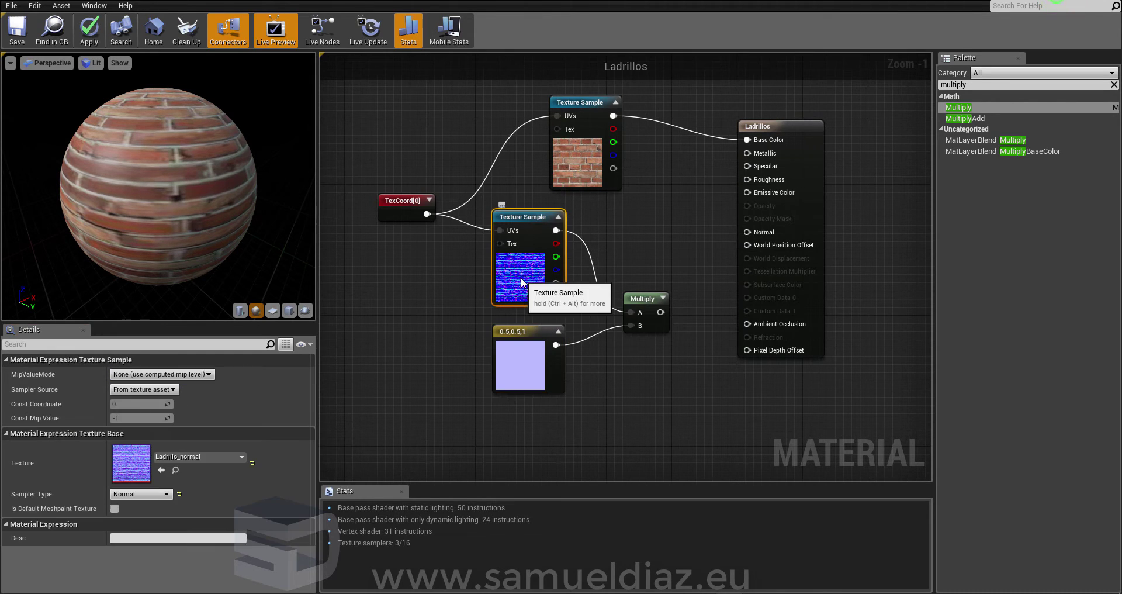
left_click(500, 351)
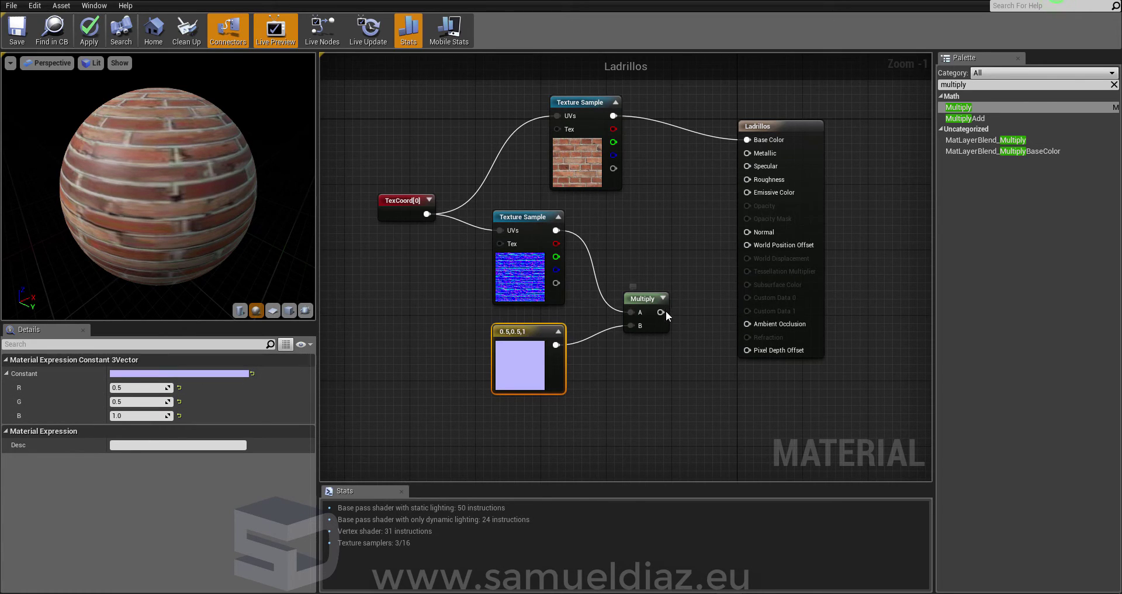
- Connect the Multiply output to Normal and set the constant's red and green to 0
left_click_drag(667, 316, 752, 232)
type("0")
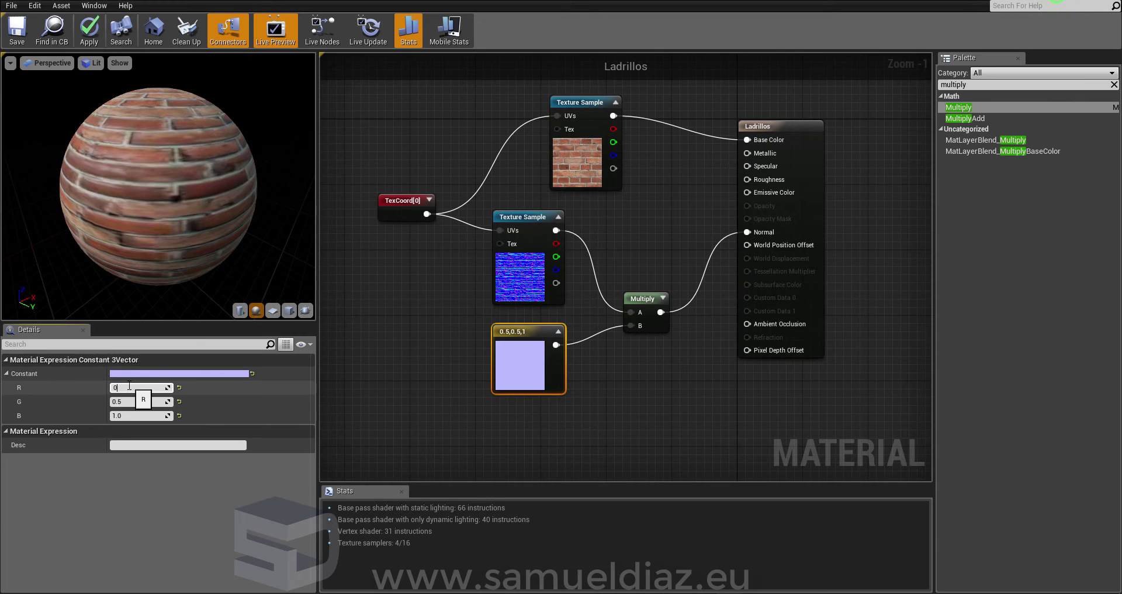
key("Tab")
type("0")
key("Tab")
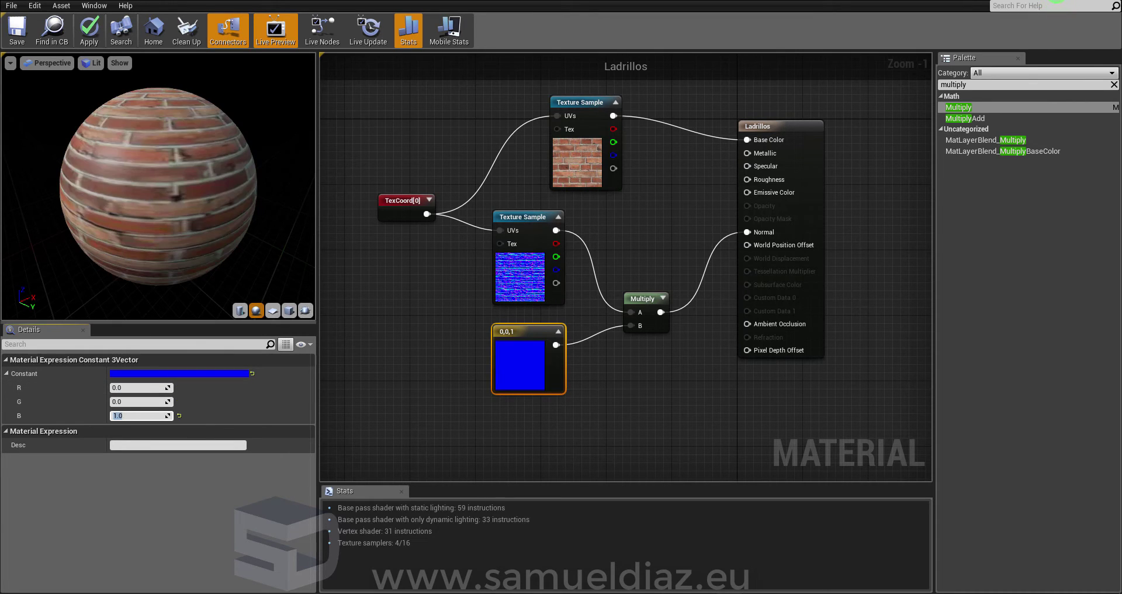
scroll(140, 176, "down", 2)
scroll(141, 175, "up", 3)
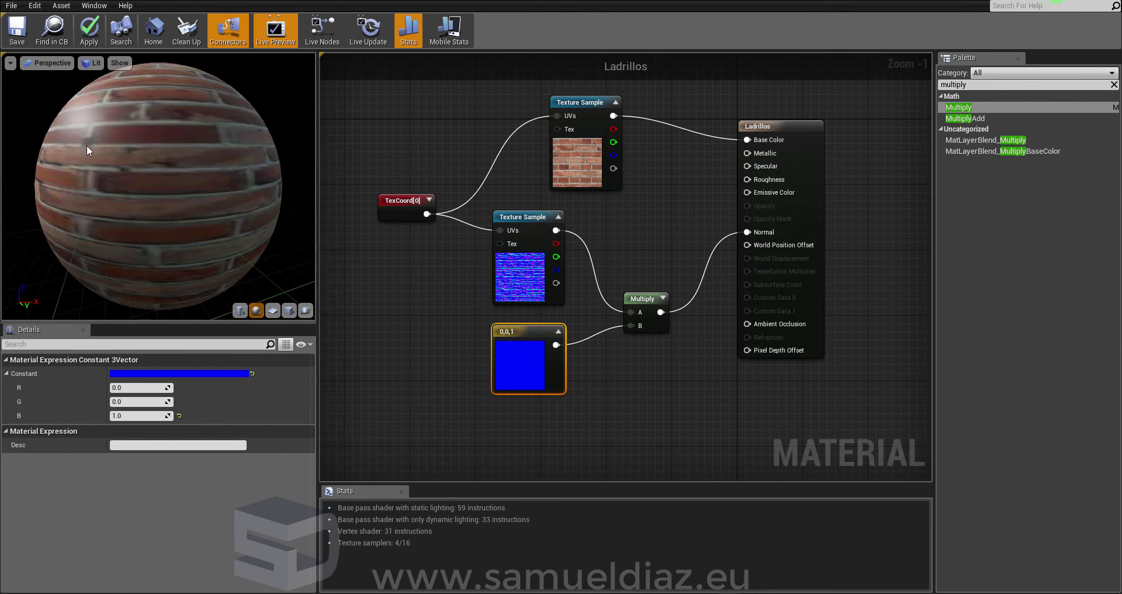
- Raise the constant's red and green to 1, then to 2, giving 2,2,1
left_click(141, 387)
type("1")
key("Tab")
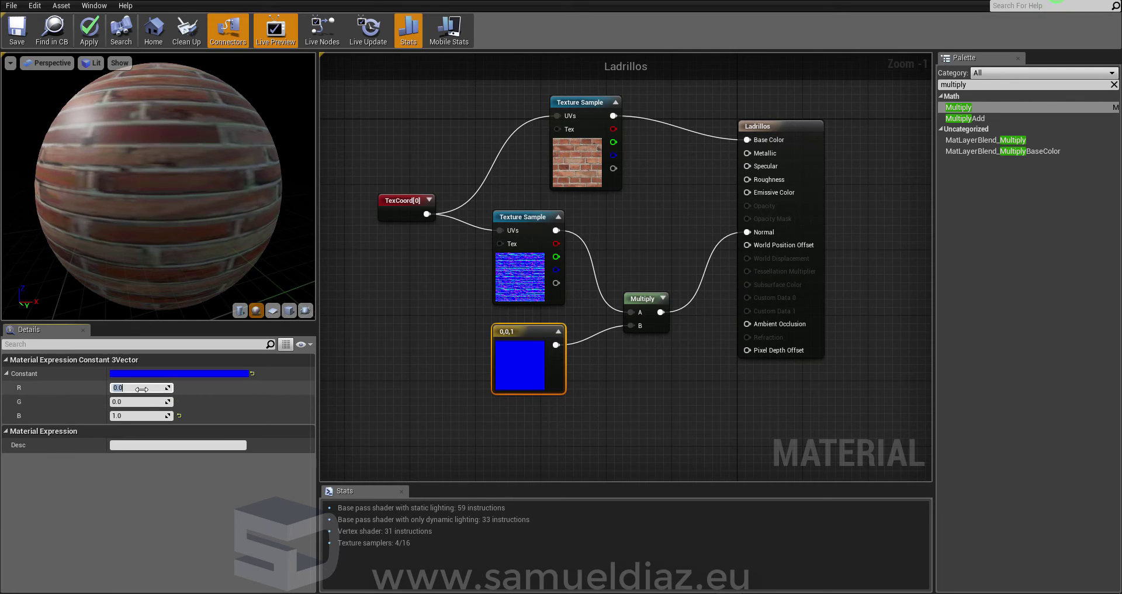
type("1")
key("Tab")
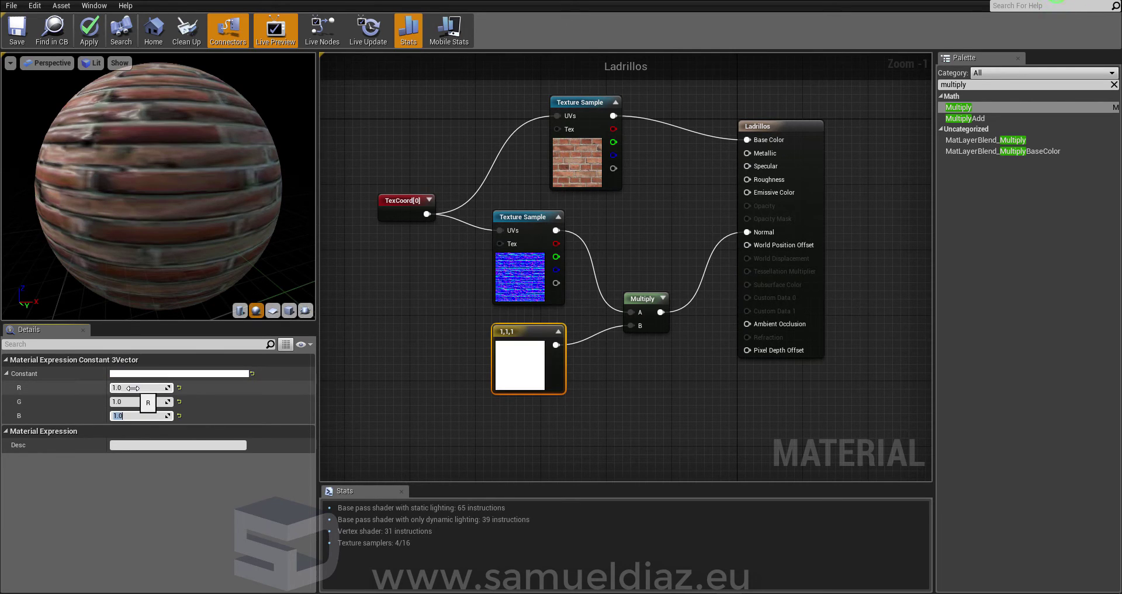
type("2")
key("Tab")
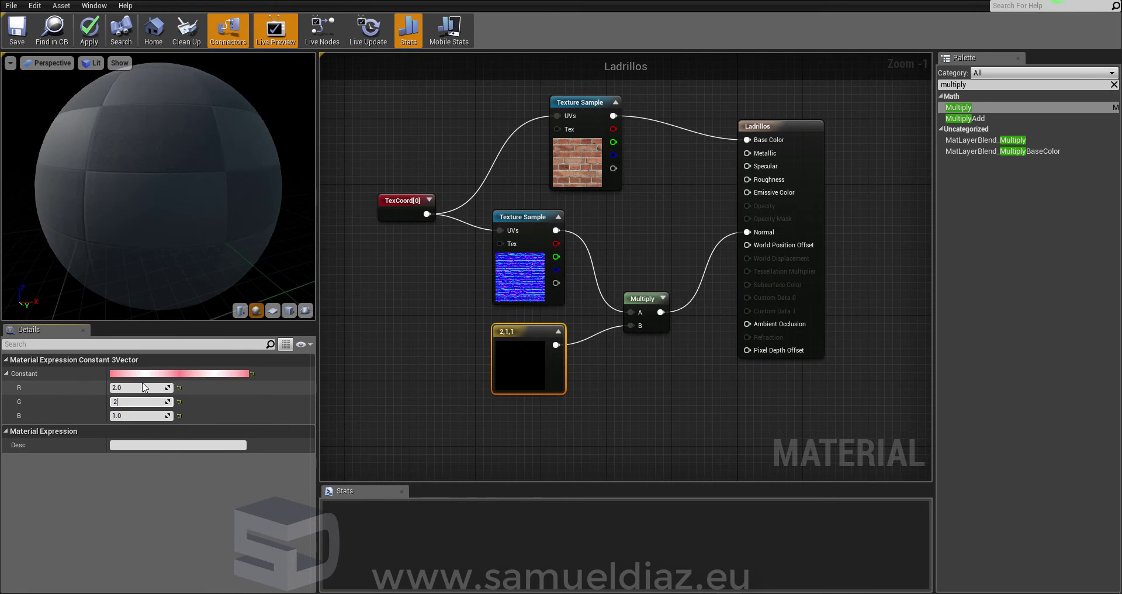
type("2")
key("Tab")
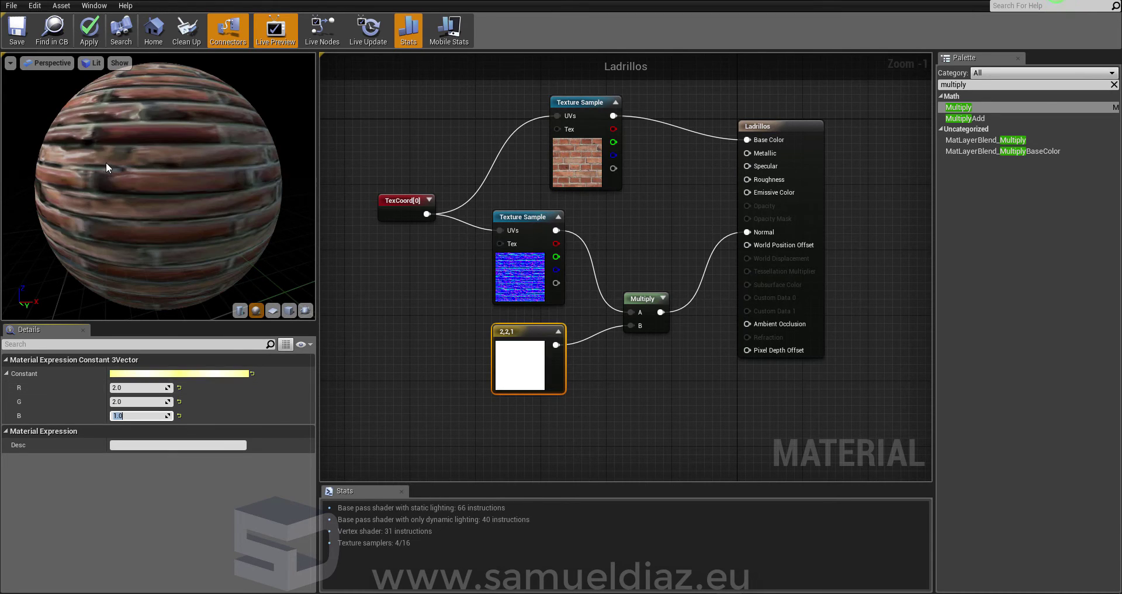
- Apply the Ladrillos changes and pan along the Muro_02 wall to see the stronger relief
left_click(89, 32)
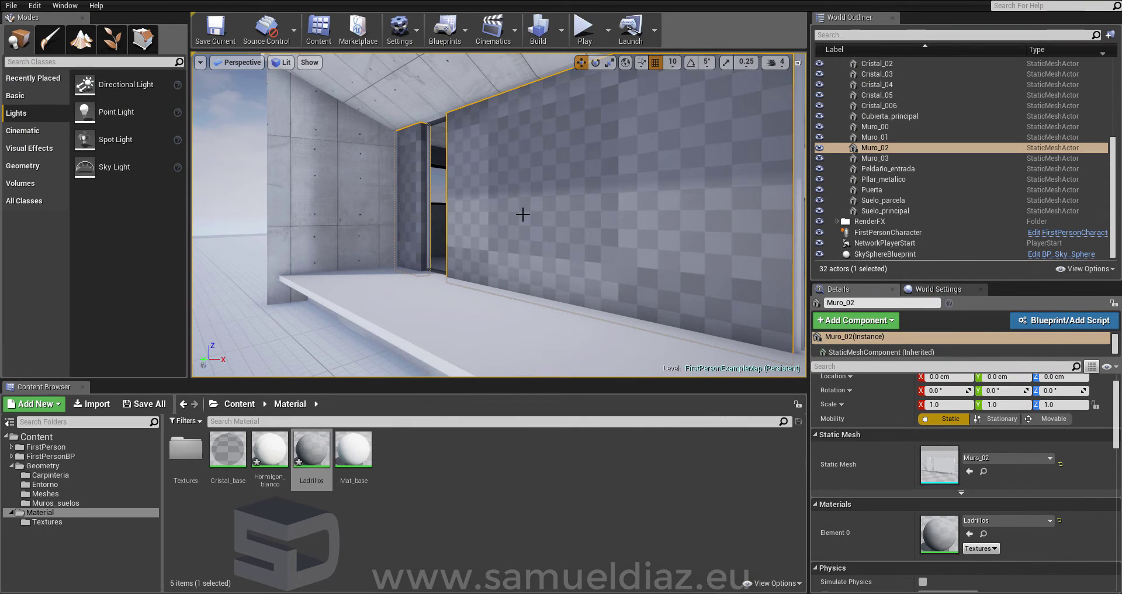
mouse_move(522, 214)
right_mouse_down()
mouse_move(444, 198)
mouse_move(496, 199)
mouse_move(409, 199)
mouse_move(496, 199)
mouse_move(438, 199)
right_mouse_up()
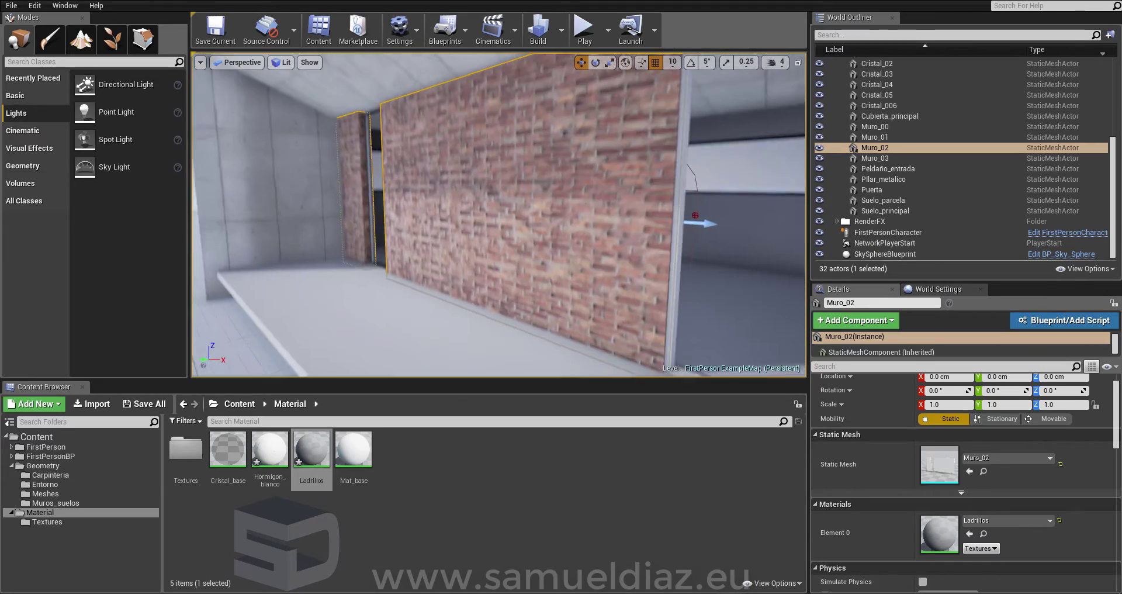
- Reopen Ladrillos and reset the multiplier constant from 2,2,1 to 1,1,1
double_click(311, 450)
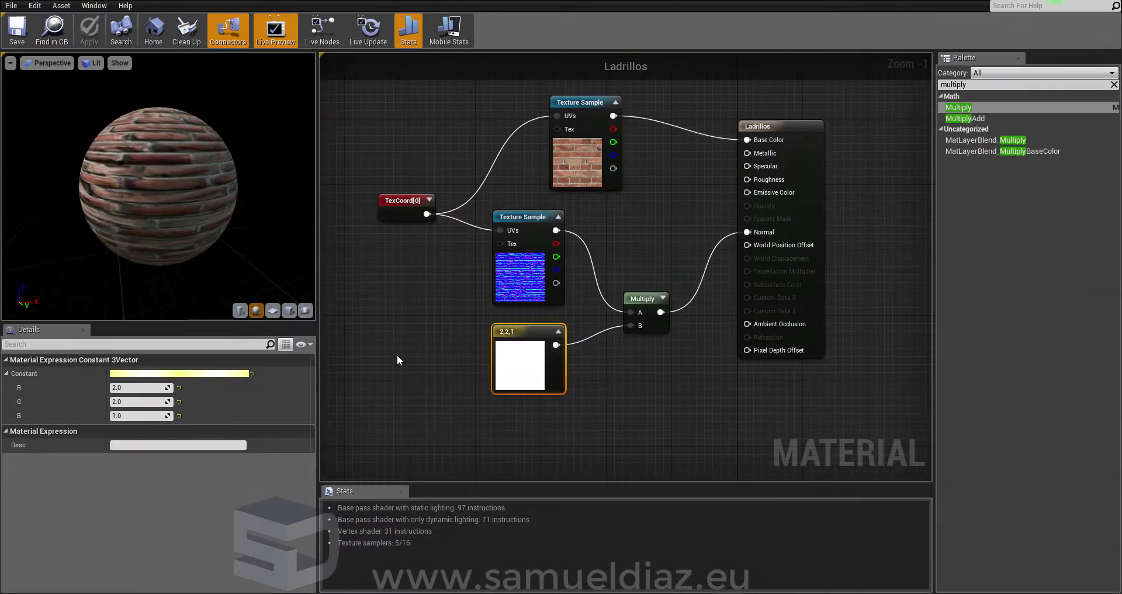
left_click_drag(156, 203, 154, 245)
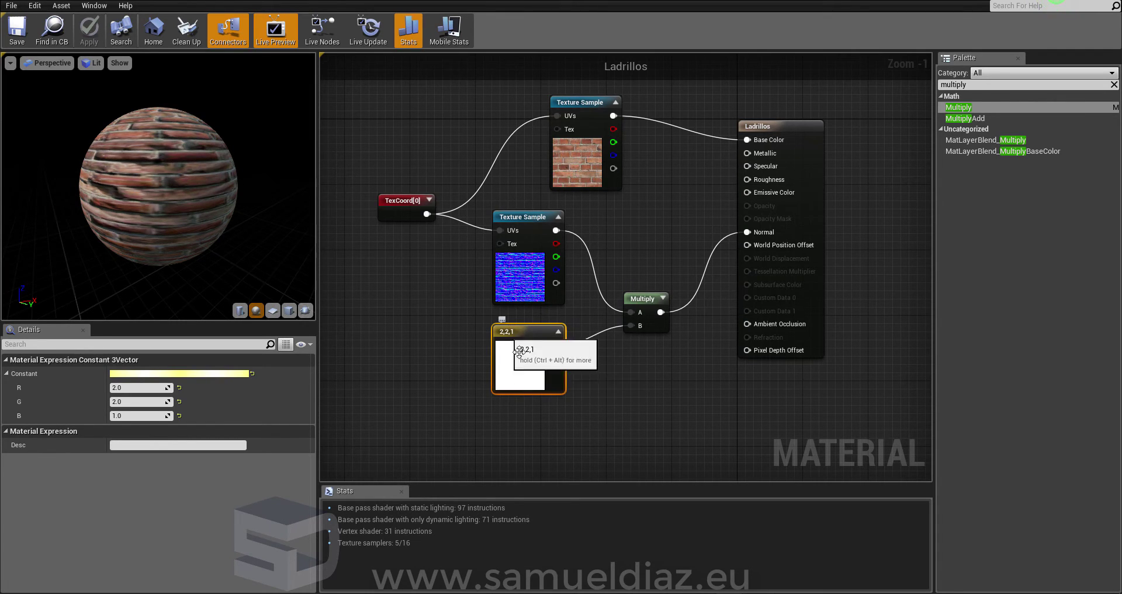
left_click_drag(512, 362, 494, 362)
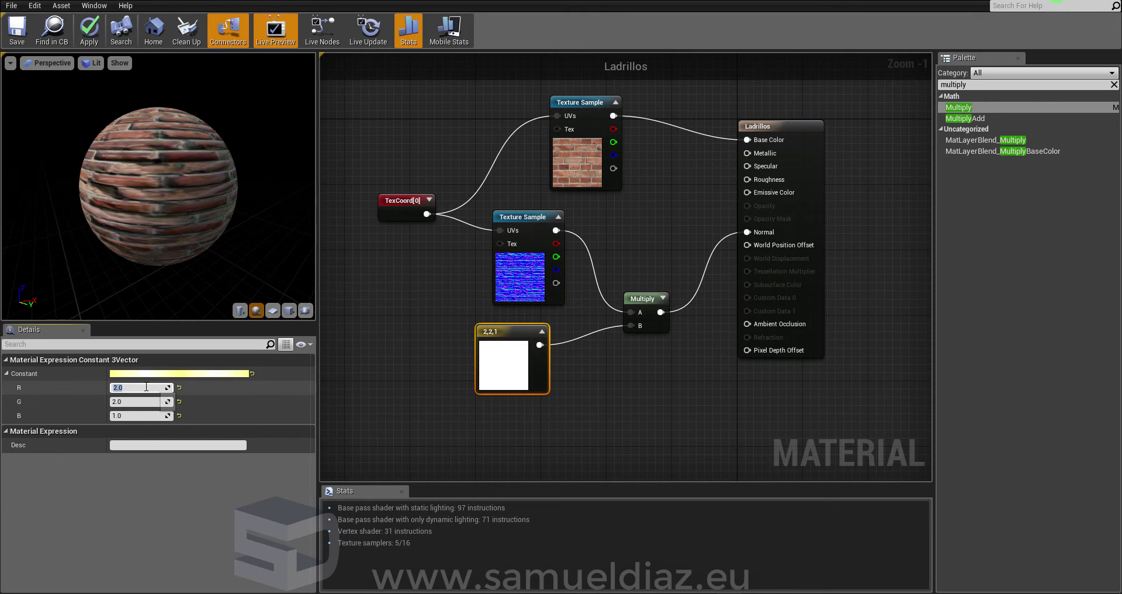
type("1")
key("Tab")
type("1")
key("Return")
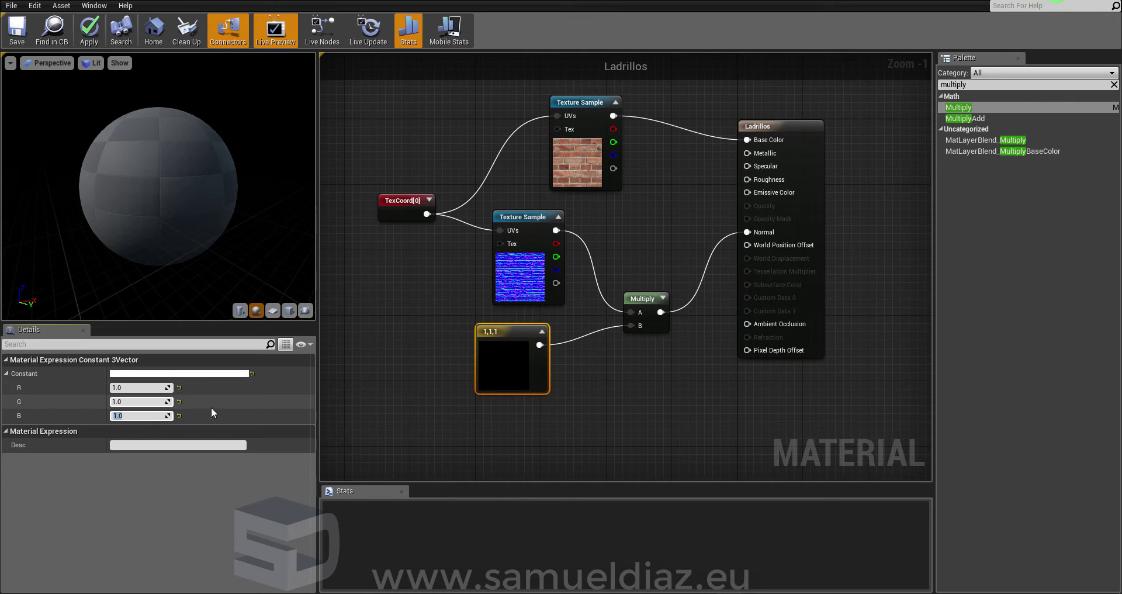
left_click(428, 411)
- Move the normal Texture Sample under TexCoord and the 1,1,1 constant below it
left_click_drag(505, 332, 506, 365)
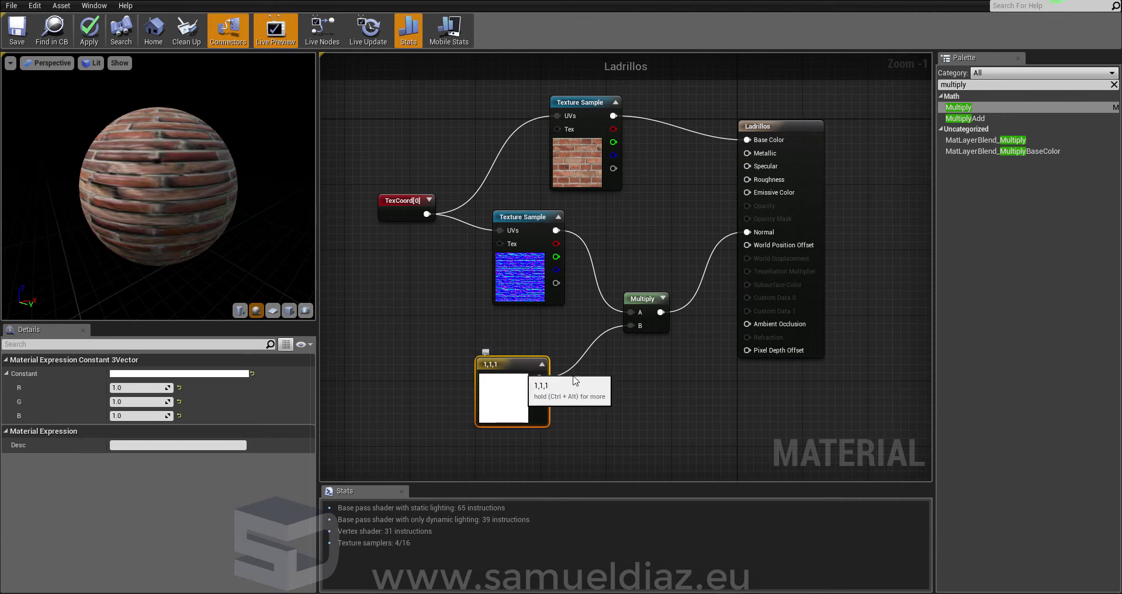
scroll(635, 399, "down", 1)
left_click_drag(483, 180, 468, 216)
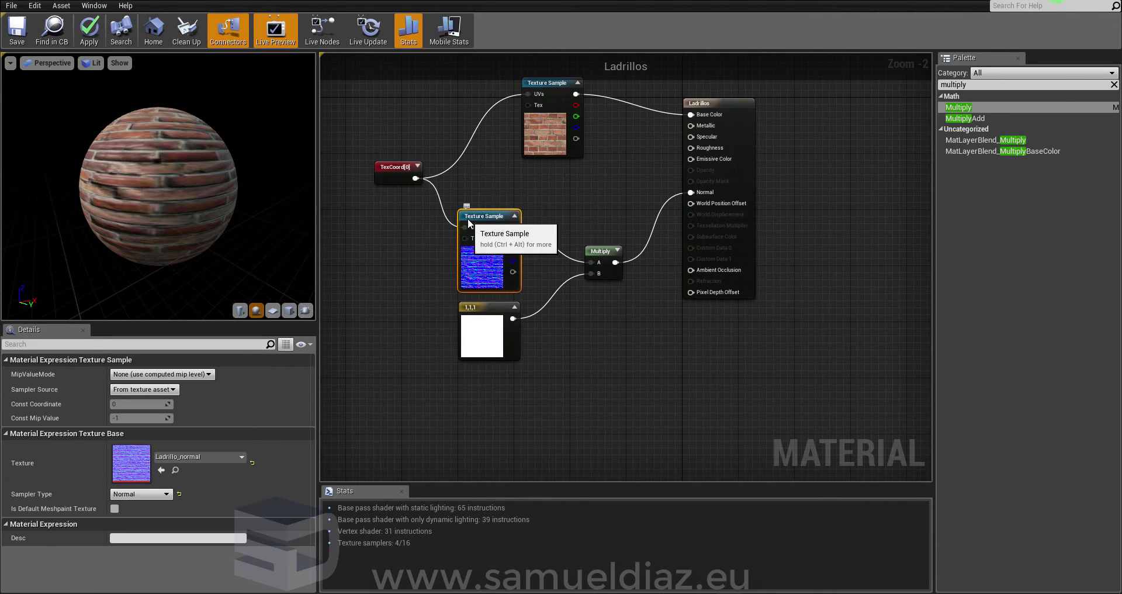
left_click_drag(478, 313, 472, 375)
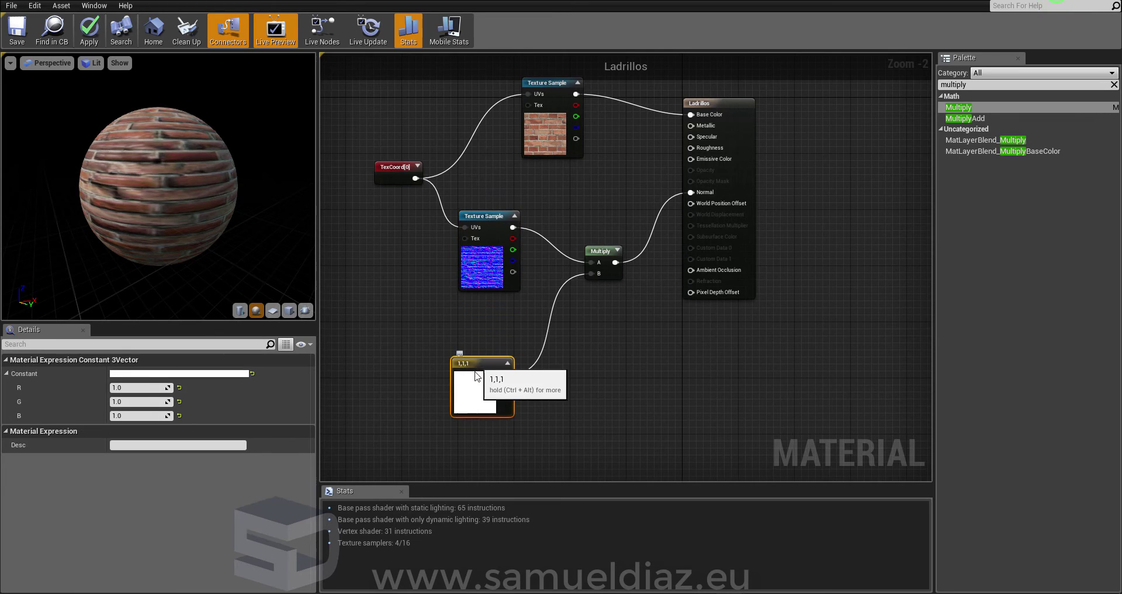
left_click_drag(507, 216, 514, 209)
left_click(430, 345)
- Fine-tune the 1,1,1 constant's position below the normal Texture Sample
right_click(430, 345)
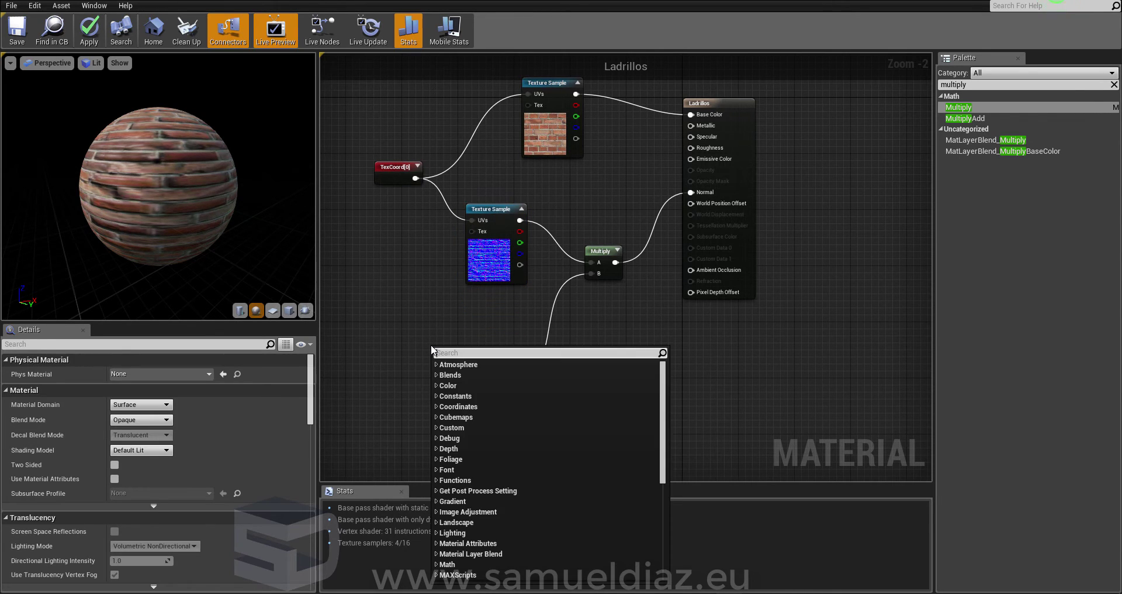
left_click(411, 338)
left_click_drag(591, 465, 590, 465)
left_click(545, 419)
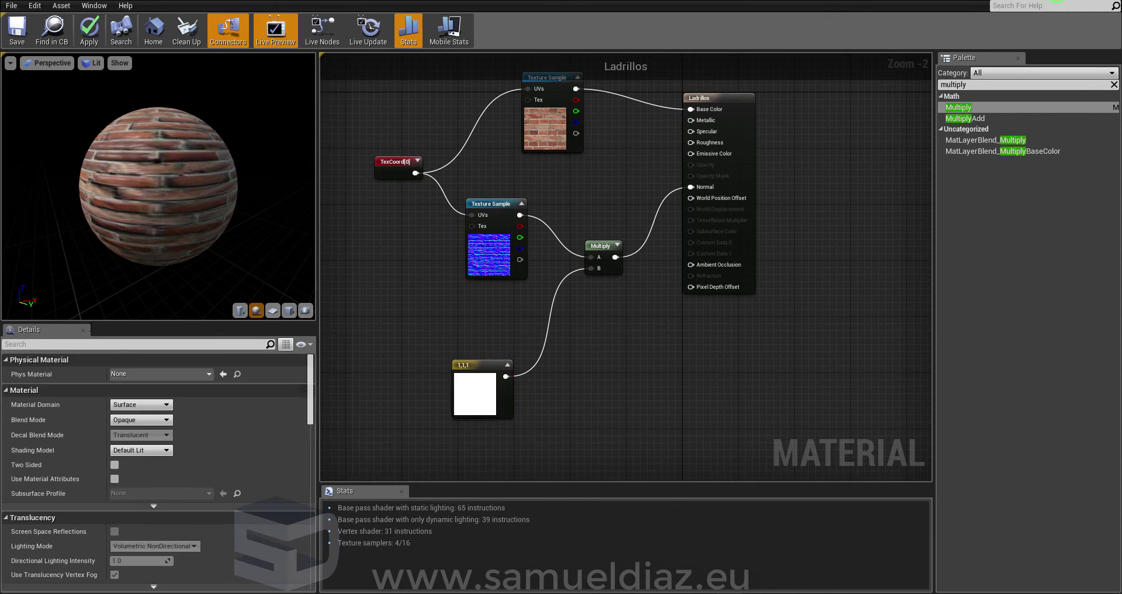
left_click_drag(467, 364, 465, 345)
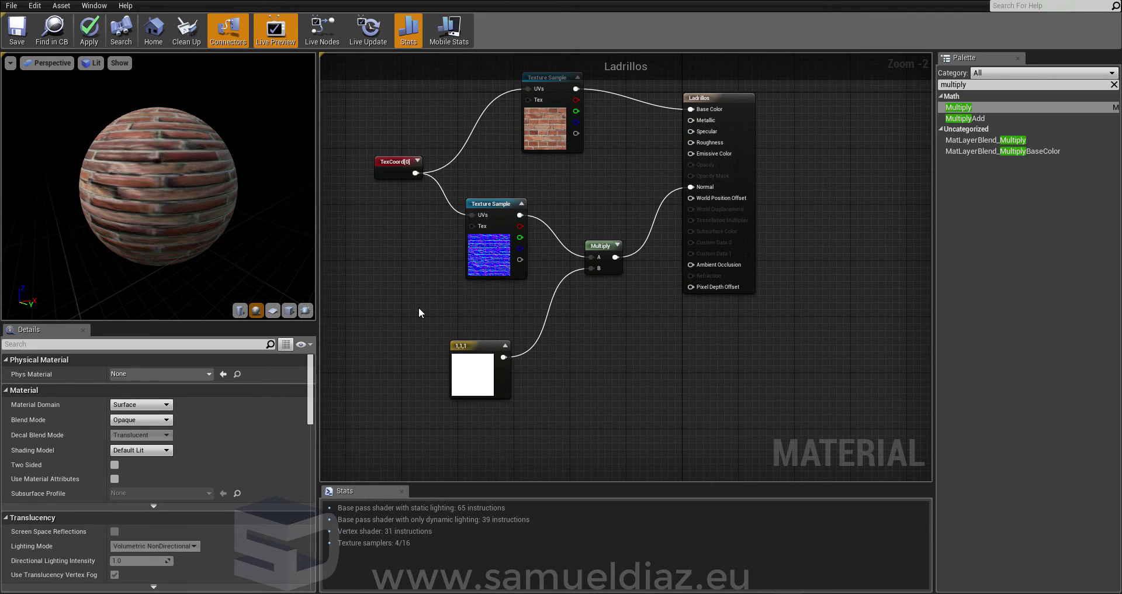
left_click(481, 349)
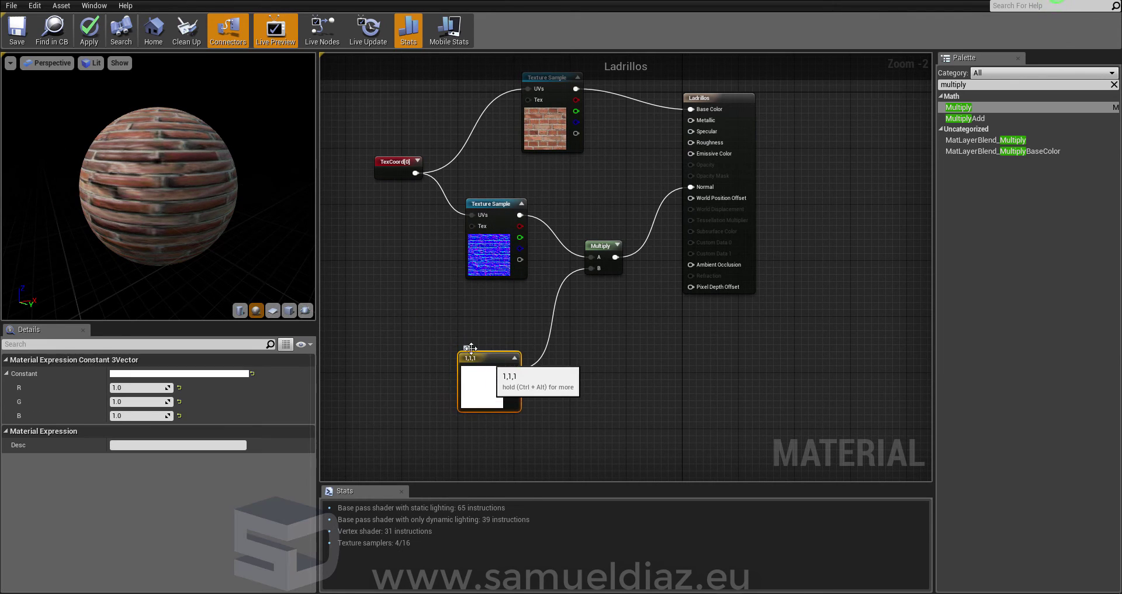
left_click_drag(481, 349, 489, 361)
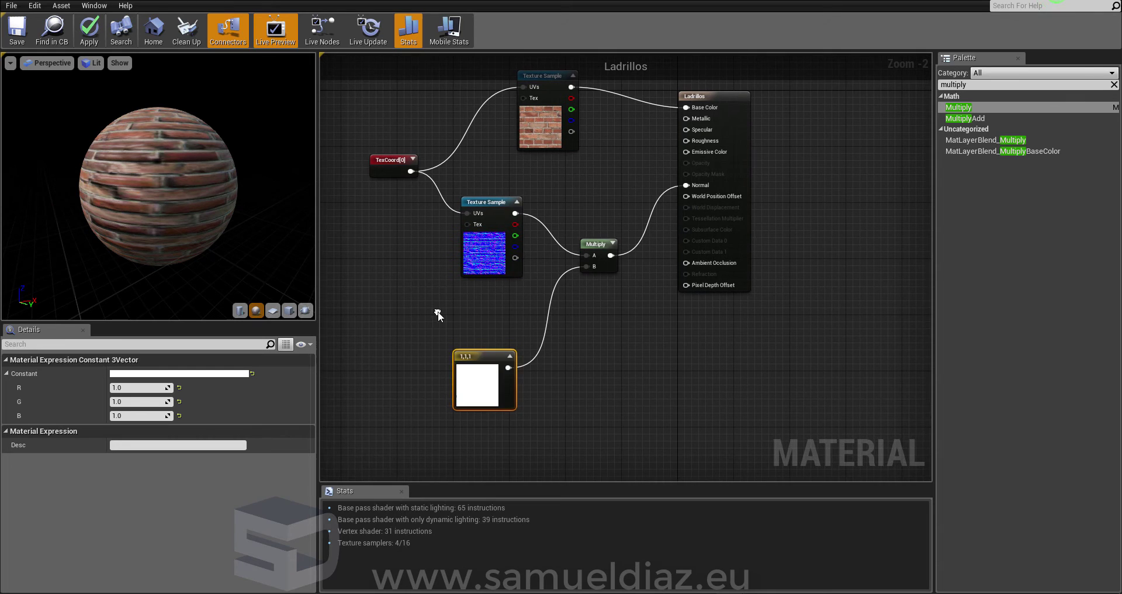
- Add a new comment box to the Ladrillos graph via the 'comm' node search
right_click(437, 311)
type("com")
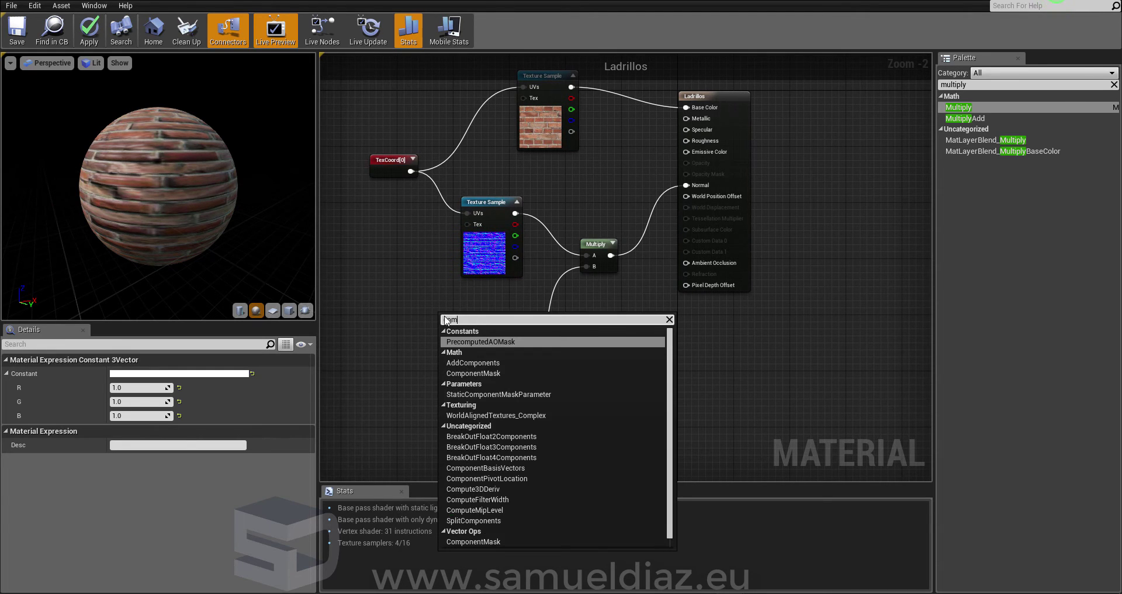
type("m")
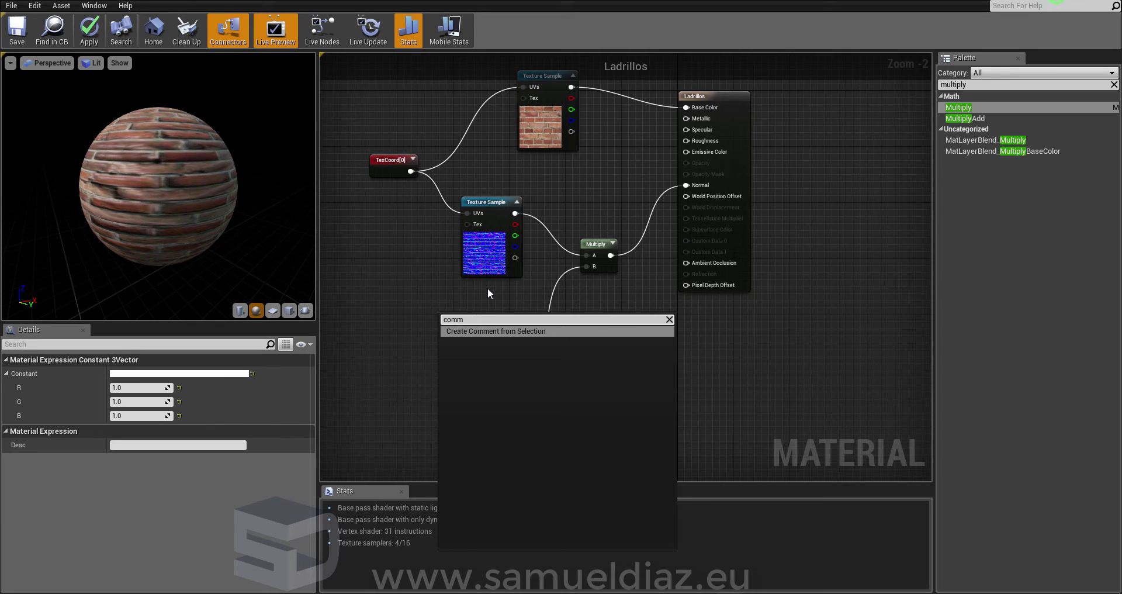
left_click(480, 300)
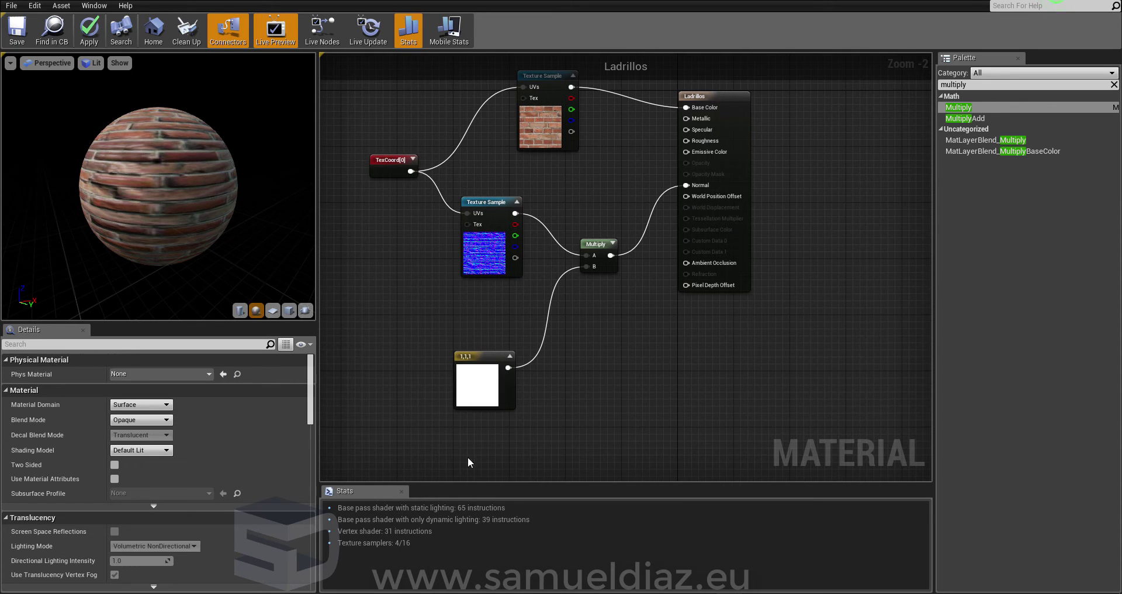
right_click_drag(455, 348, 453, 351)
right_click(431, 320)
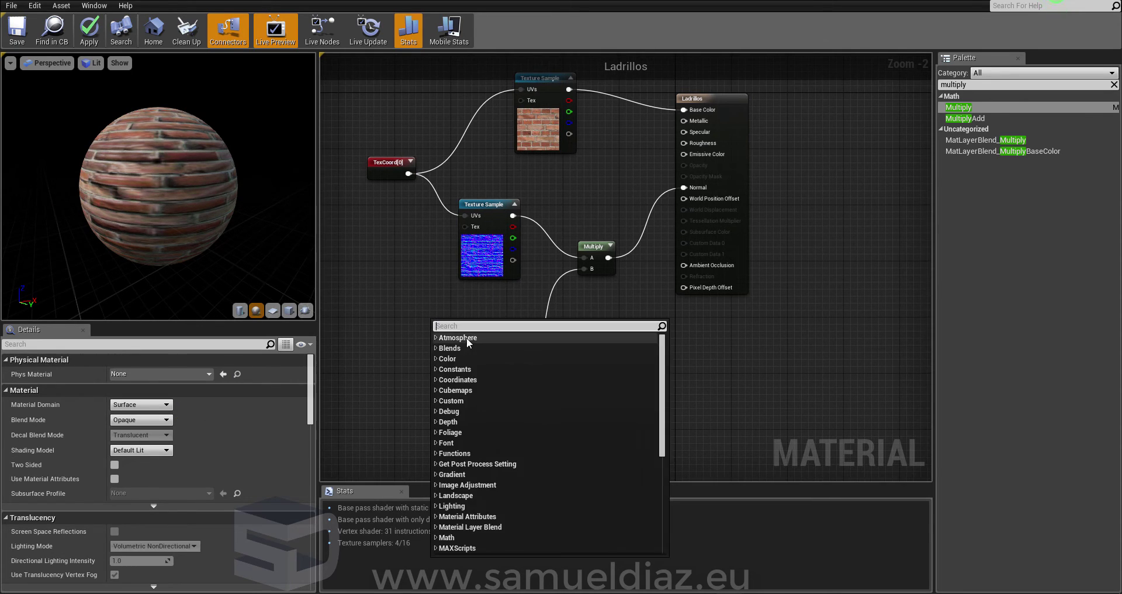
type("comm")
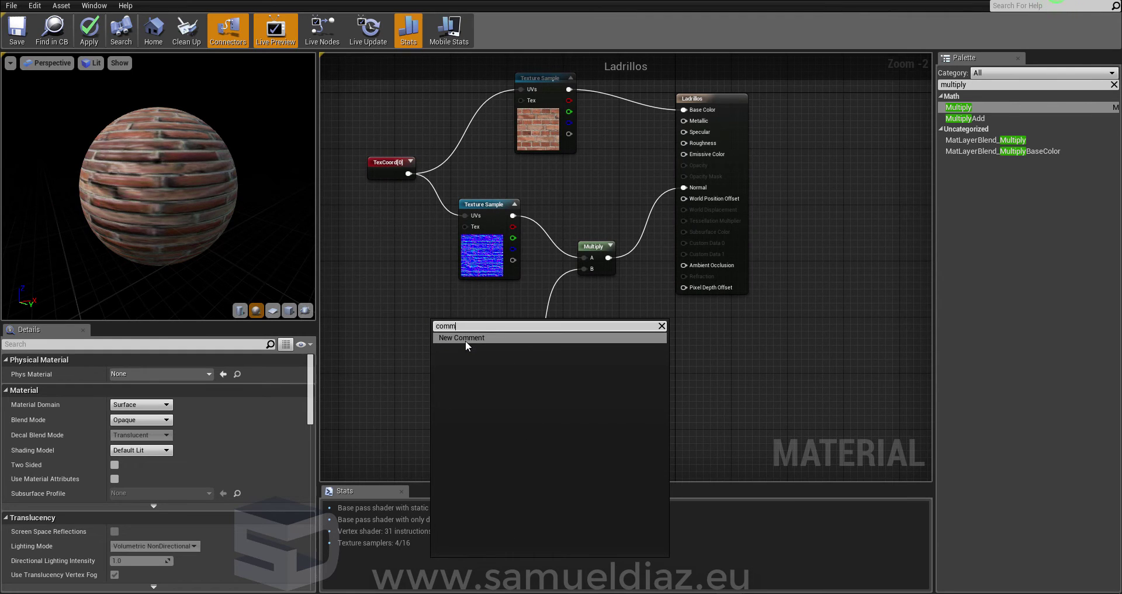
left_click(477, 340)
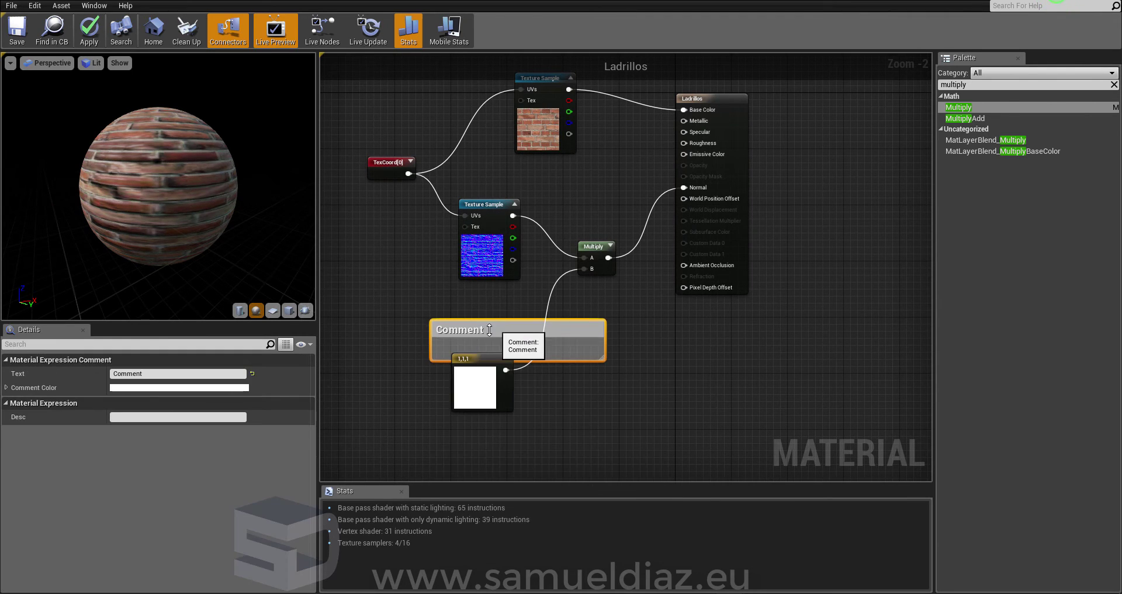
- Move and enlarge the comment box so it encloses the 1,1,1 constant node
left_click_drag(502, 318, 474, 331)
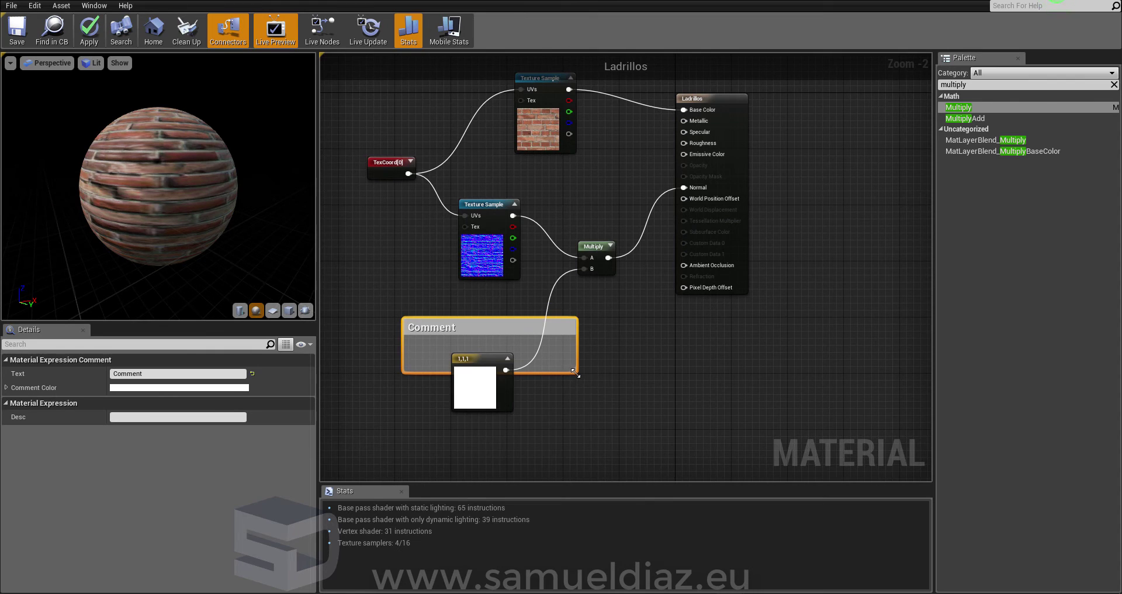
left_click_drag(575, 372, 586, 454)
left_click(616, 415)
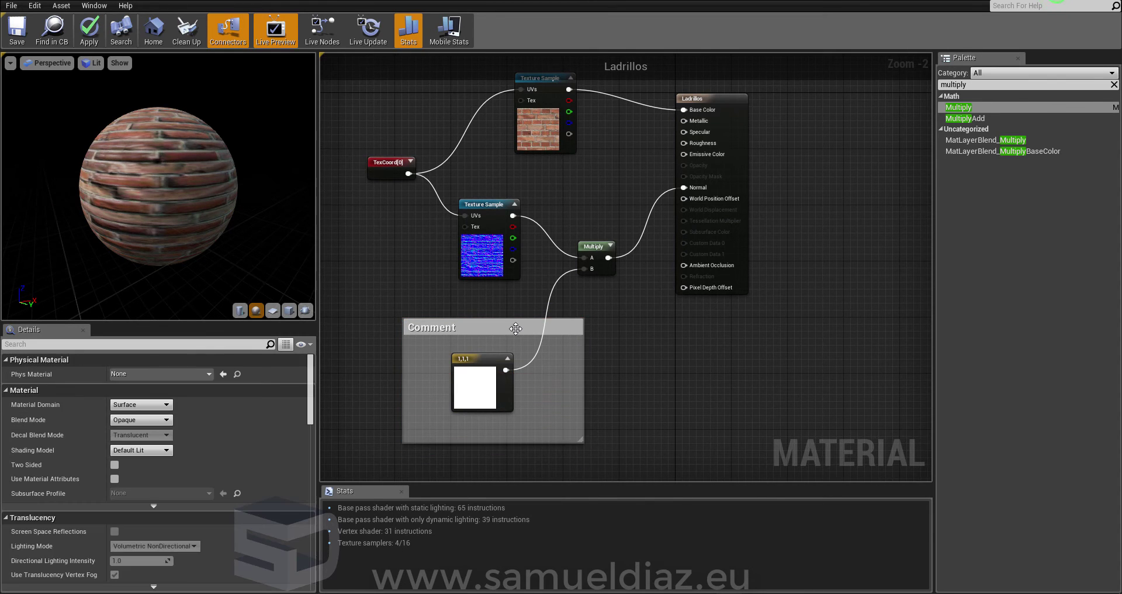
left_click_drag(513, 334, 478, 340)
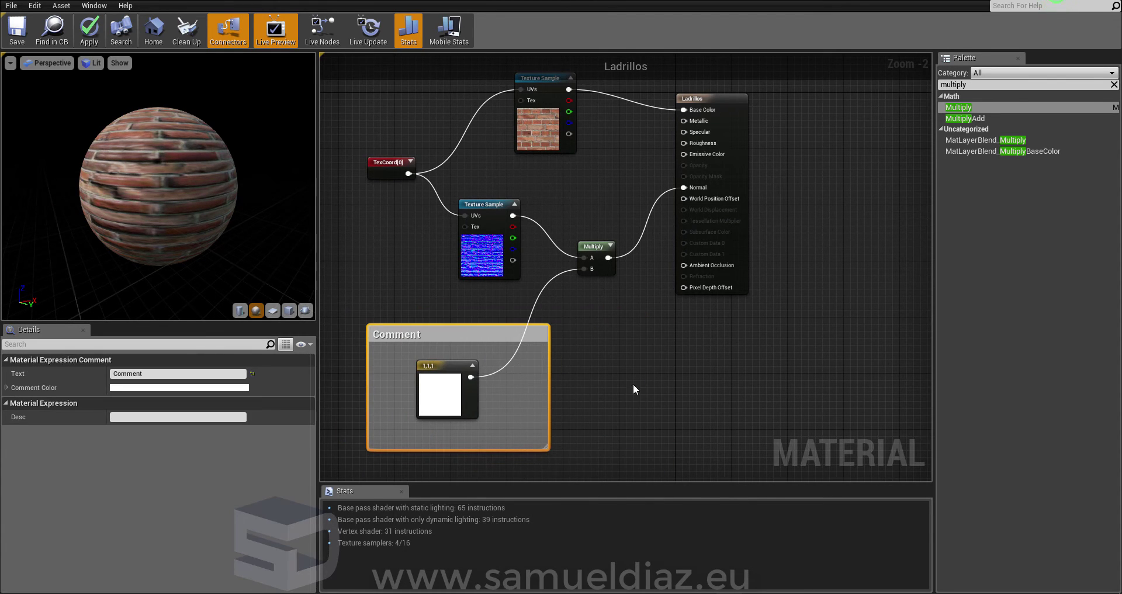
left_click(636, 389)
left_click(462, 337)
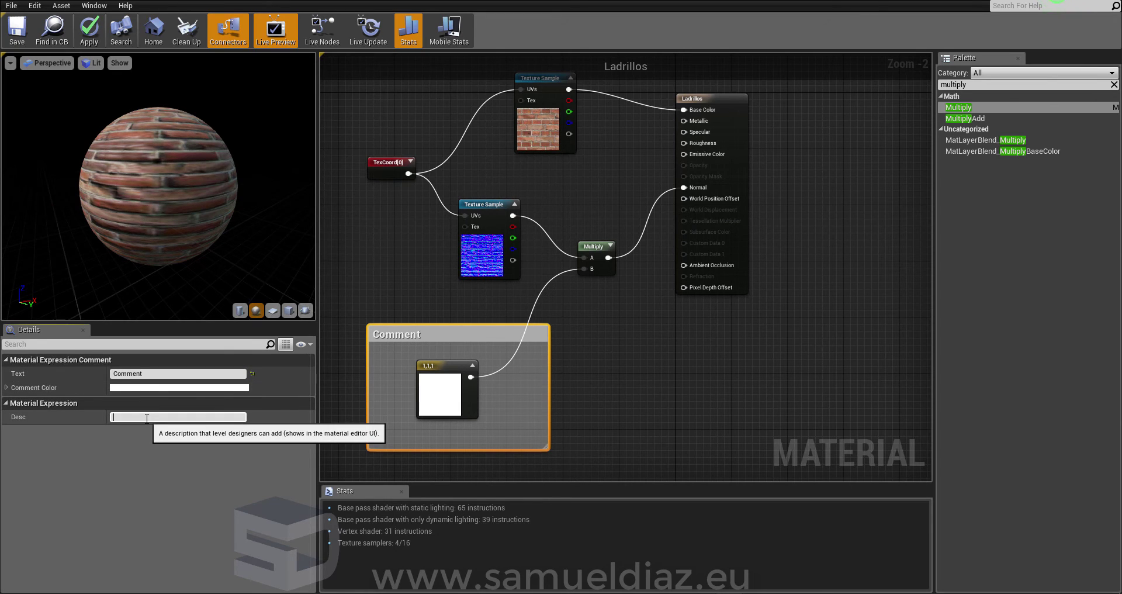
- Enter 'Intensidad normales' as the comment text and 'Controlamos la intensidad del mapa de normales' as description
left_click(175, 373)
type("Intensidad normales")
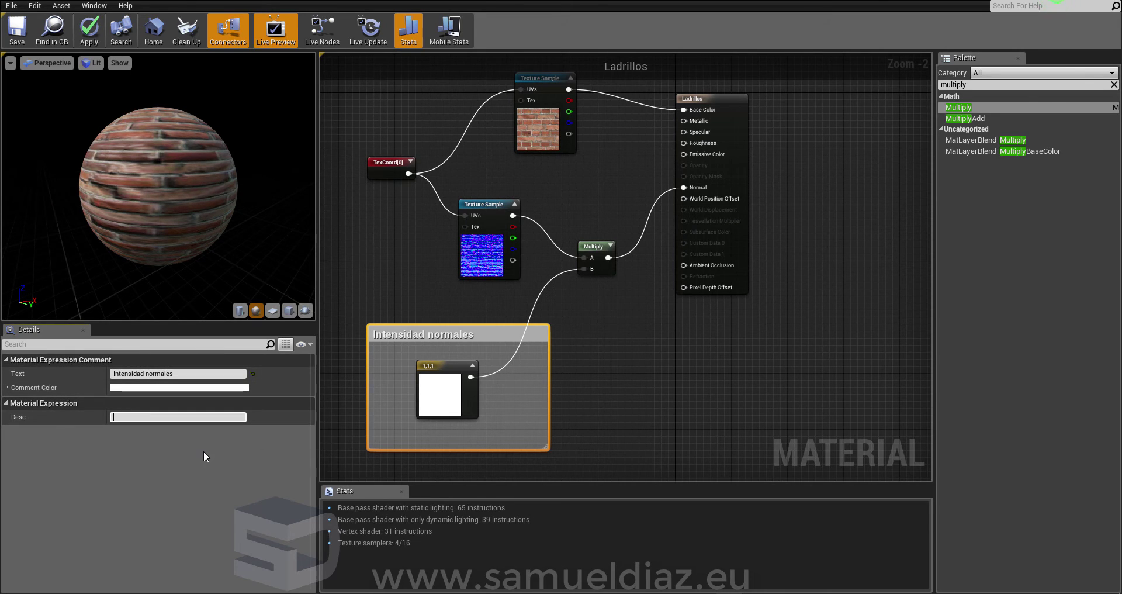
type("CO")
key("BackSpace")
type("ontrolamos la ")
type("intensidad del")
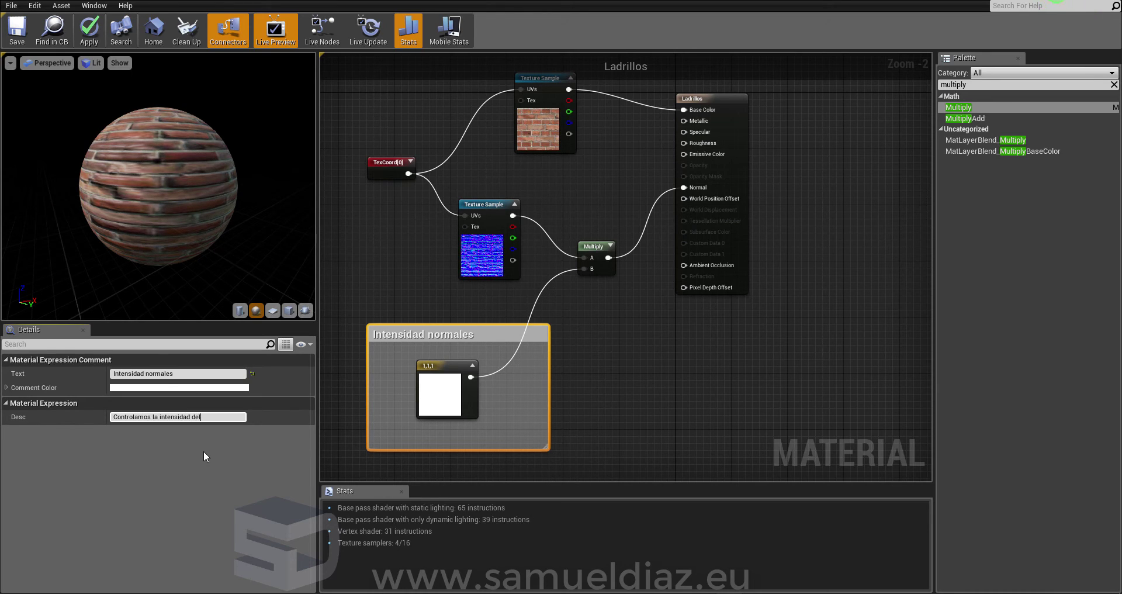
type(" mapa de normales")
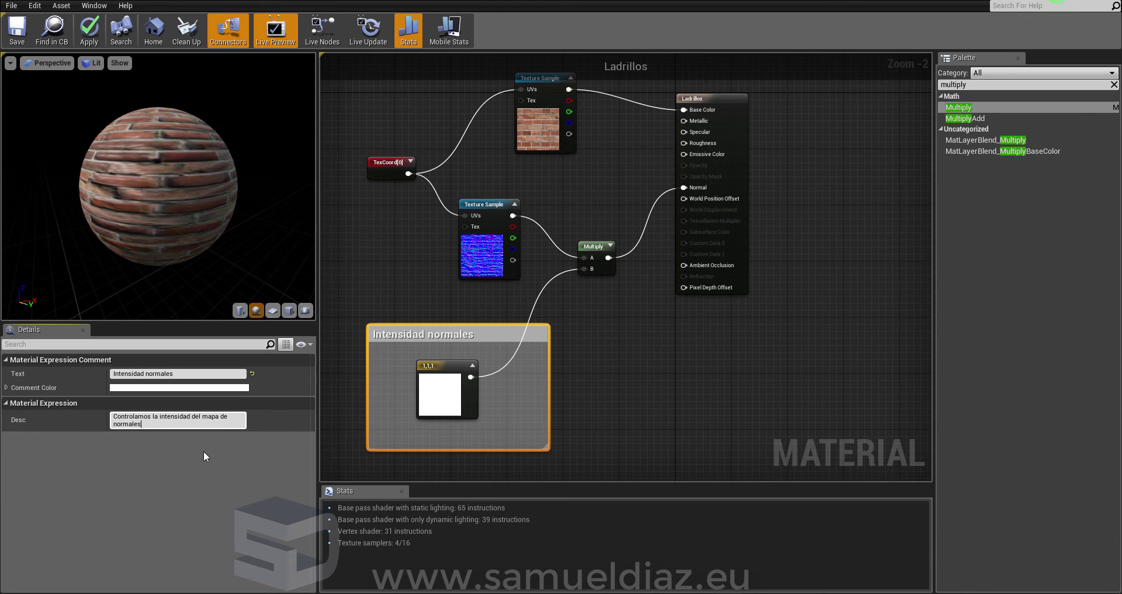
left_click(618, 368)
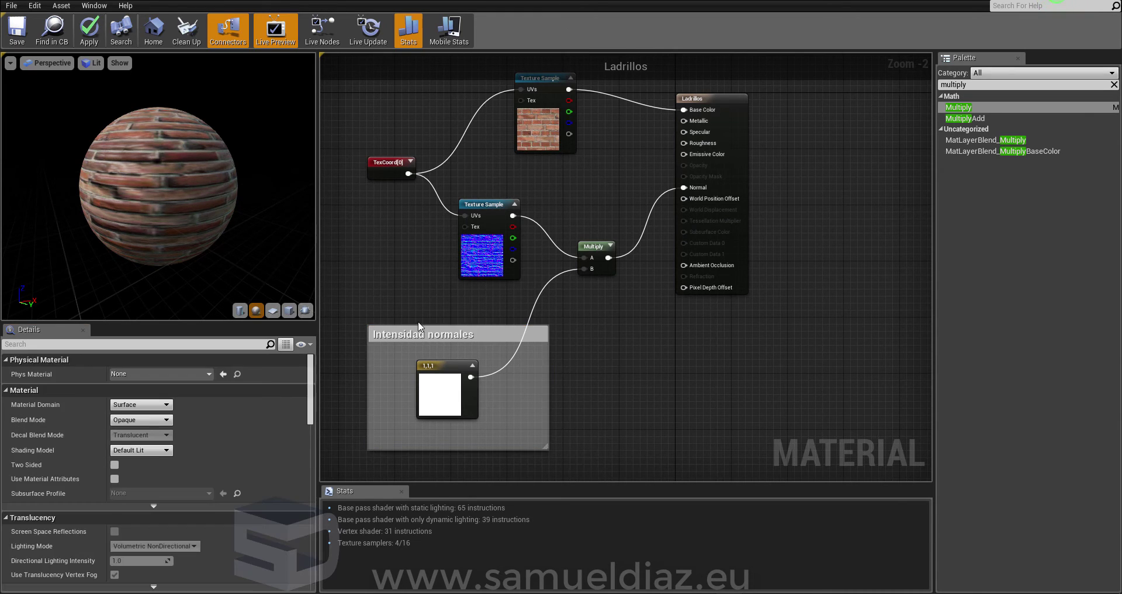
- Reselect the comment box, view its context options, then deselect it
left_click(443, 339)
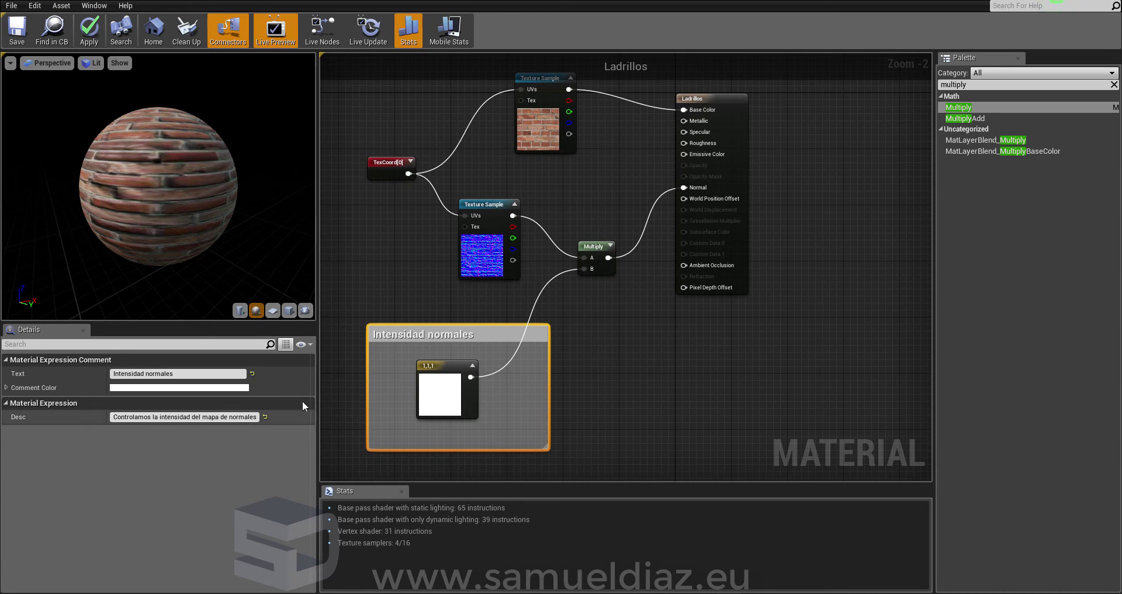
right_click(402, 334)
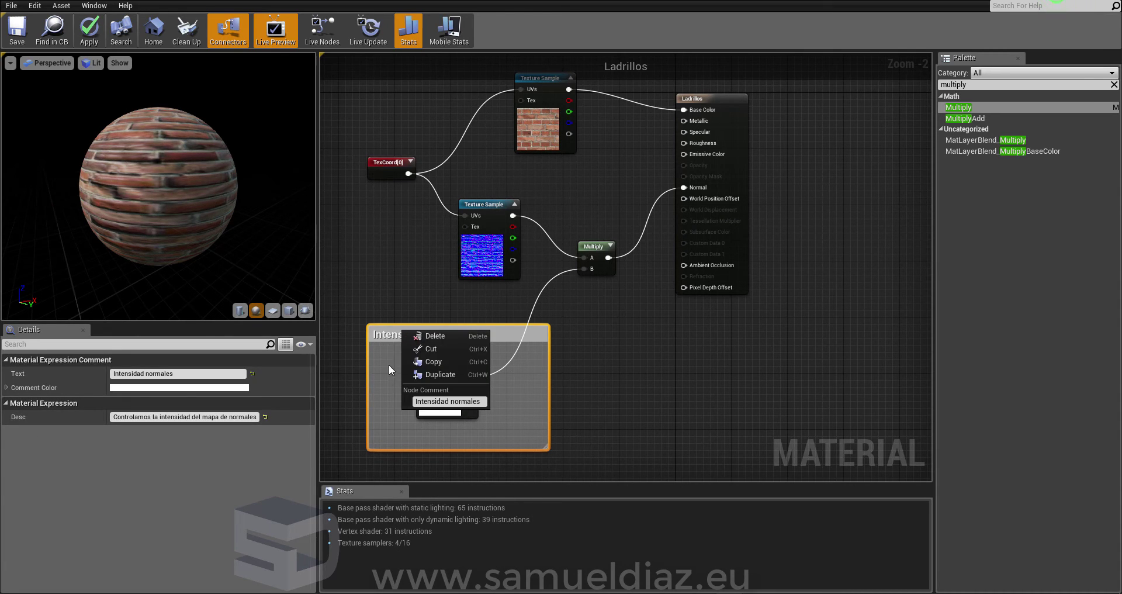
left_click(391, 380)
- Nudge the Intensidad normales comment box down-right and shrink it to fit its nodes
left_click(401, 338)
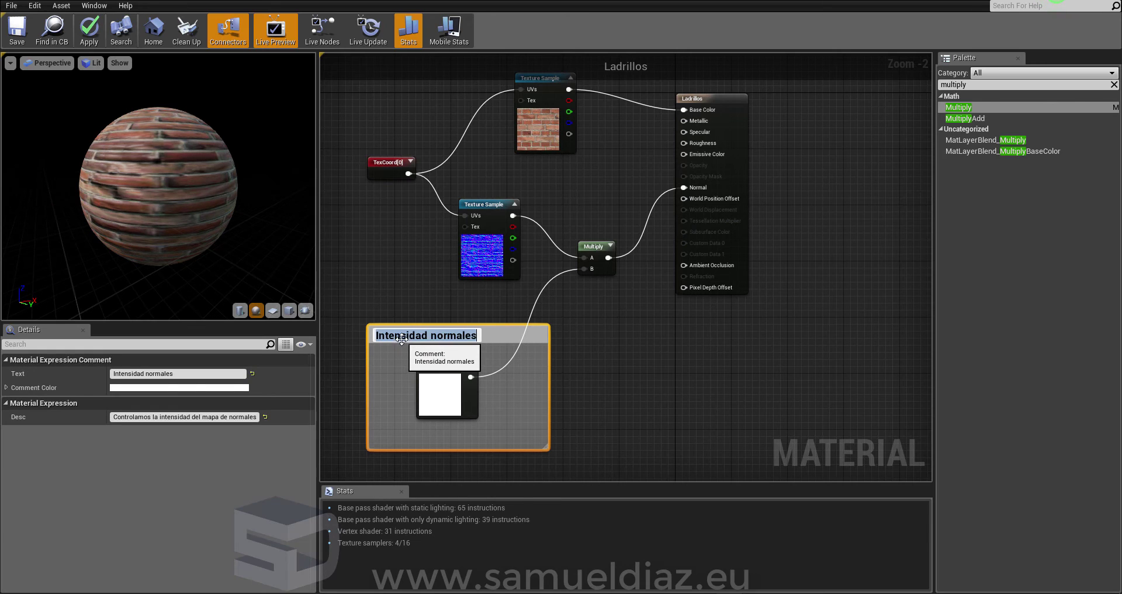
right_click(505, 335)
left_click(776, 351)
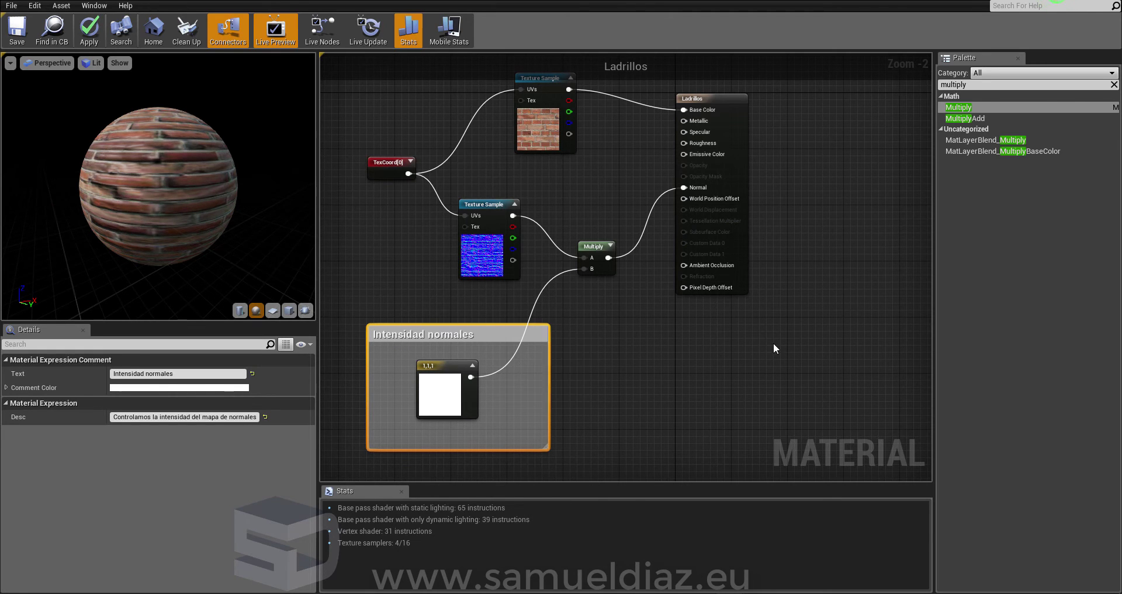
left_click(776, 351)
left_click_drag(474, 333, 488, 341)
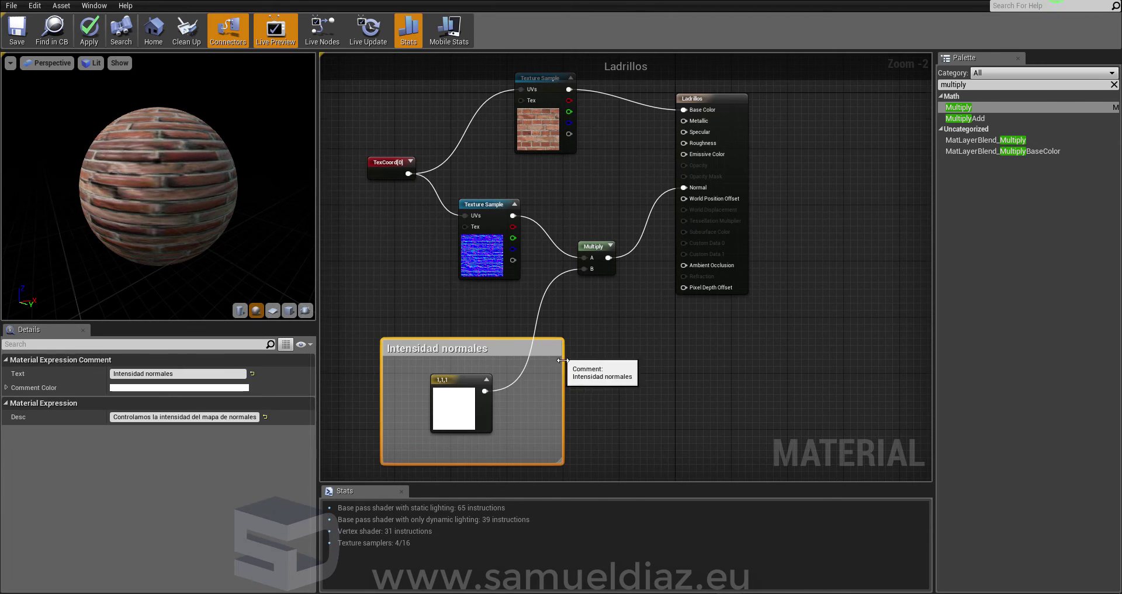
scroll(560, 355, "down", 1)
left_click(602, 383)
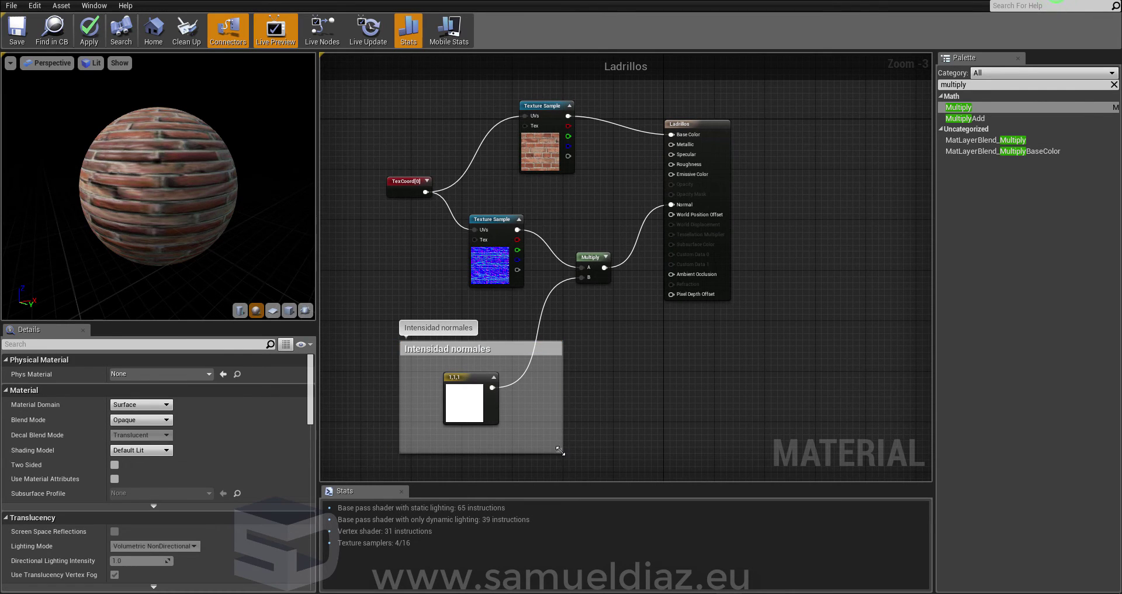
left_click_drag(562, 450, 516, 432)
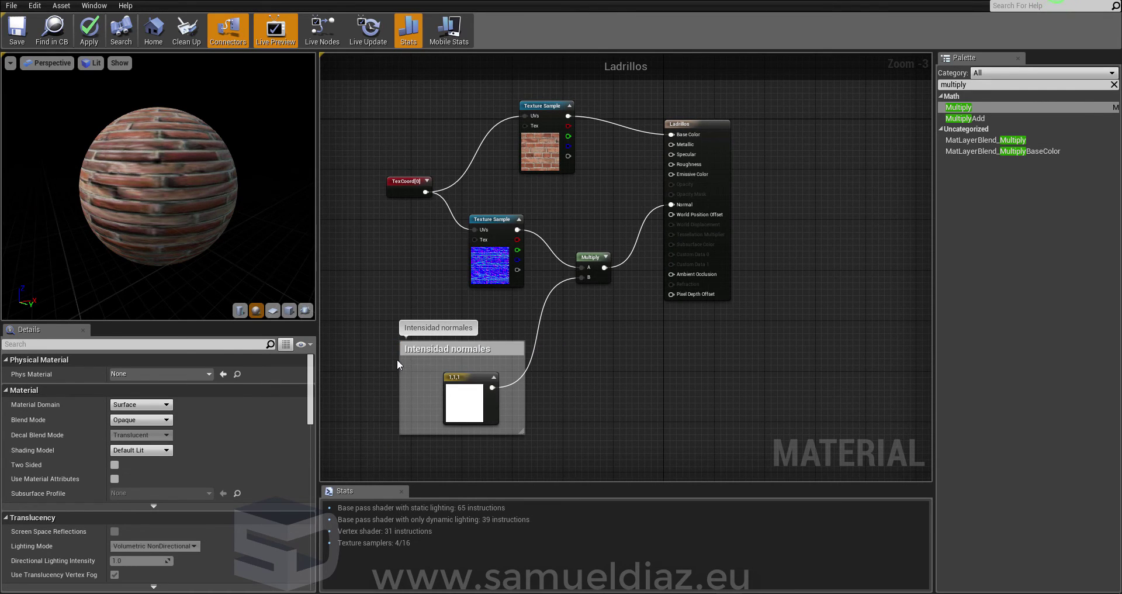
left_click_drag(400, 347, 477, 354)
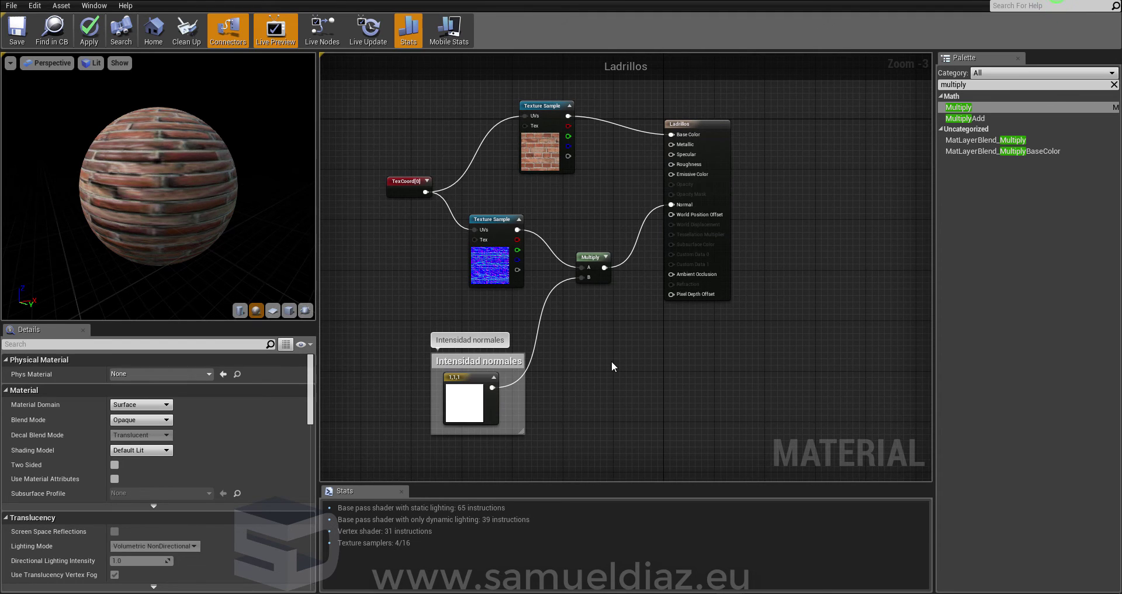
left_click(509, 359)
left_click(579, 400)
scroll(488, 389, "up", 3)
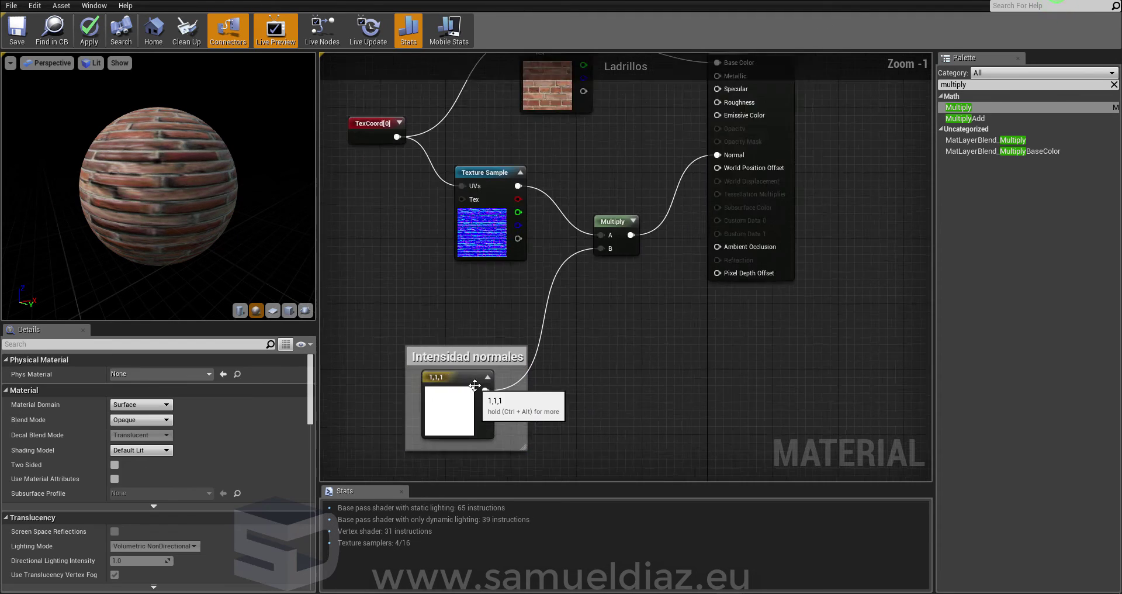
scroll(518, 397, "down", 3)
- Recentre the graph on the 1,1,1 constant and the Intensidad normales comment
right_click_drag(555, 398, 490, 370)
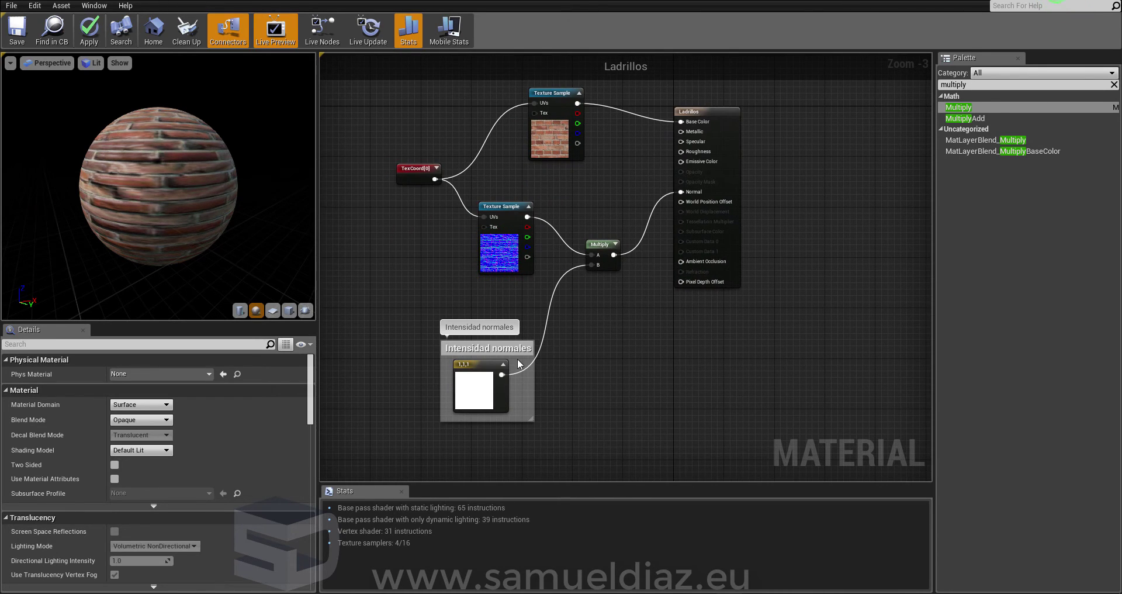
left_click(474, 377)
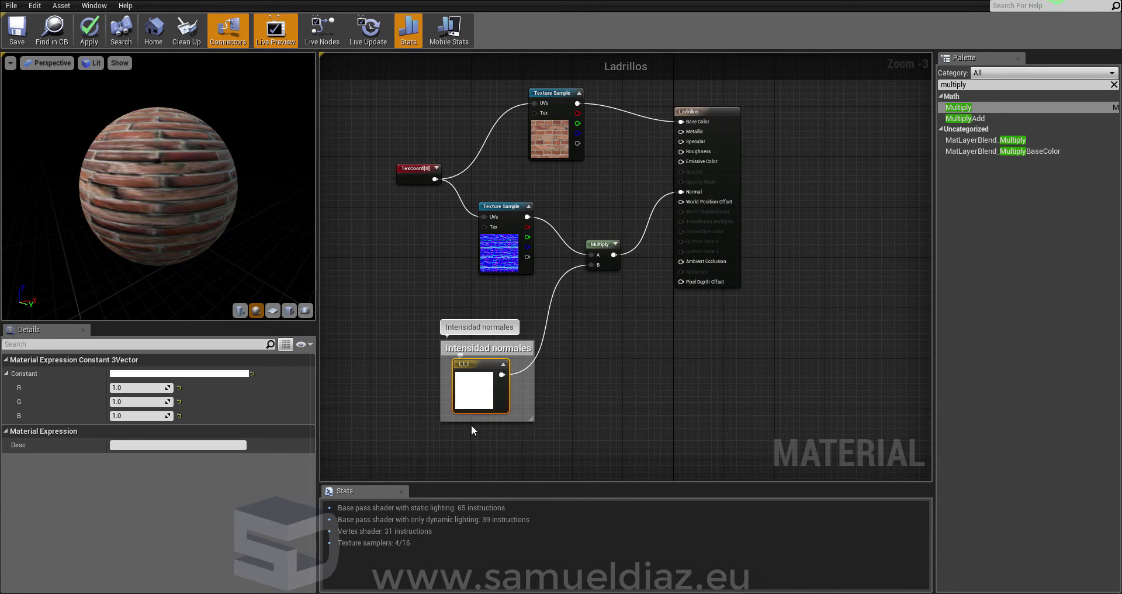
left_click(601, 369)
scroll(641, 260, "up", 1)
scroll(637, 279, "up", 1)
right_click_drag(637, 279, 668, 278)
scroll(678, 351, "down", 2)
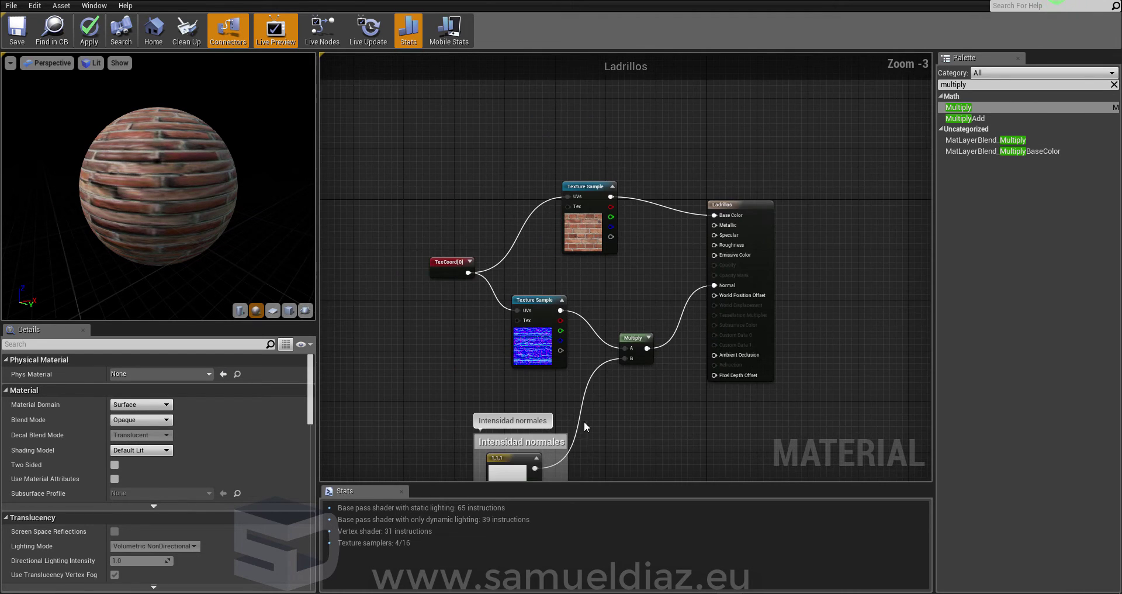
left_click(507, 397)
scroll(605, 412, "down", 2)
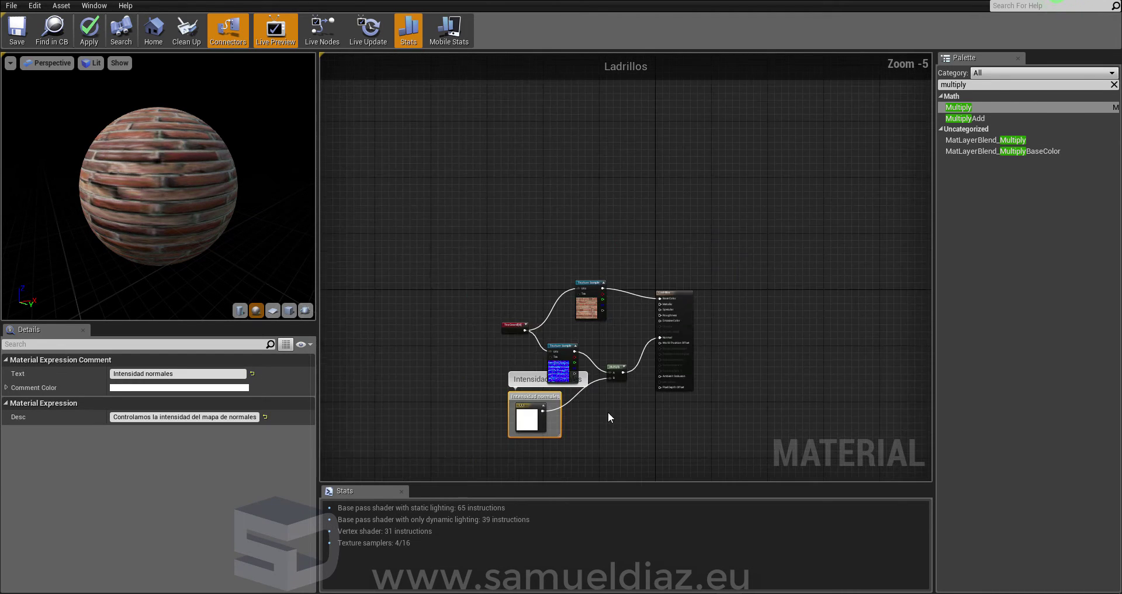
scroll(442, 308, "up", 2)
- Move the Ladrillos output node further right and select the brick colour texture sample
right_click_drag(865, 308, 689, 182)
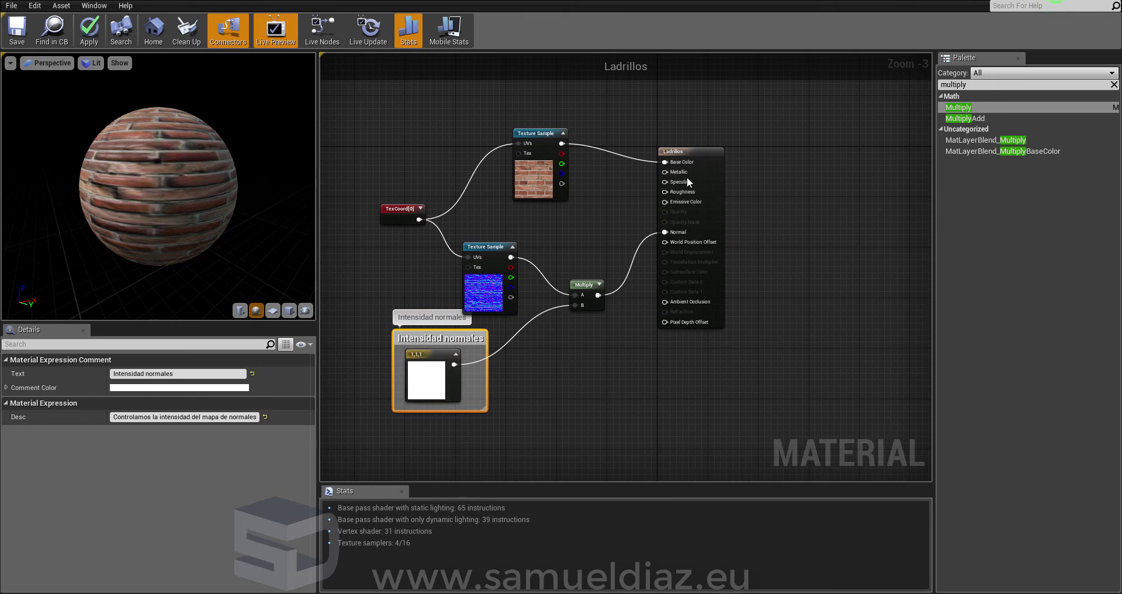
left_click_drag(684, 146, 791, 146)
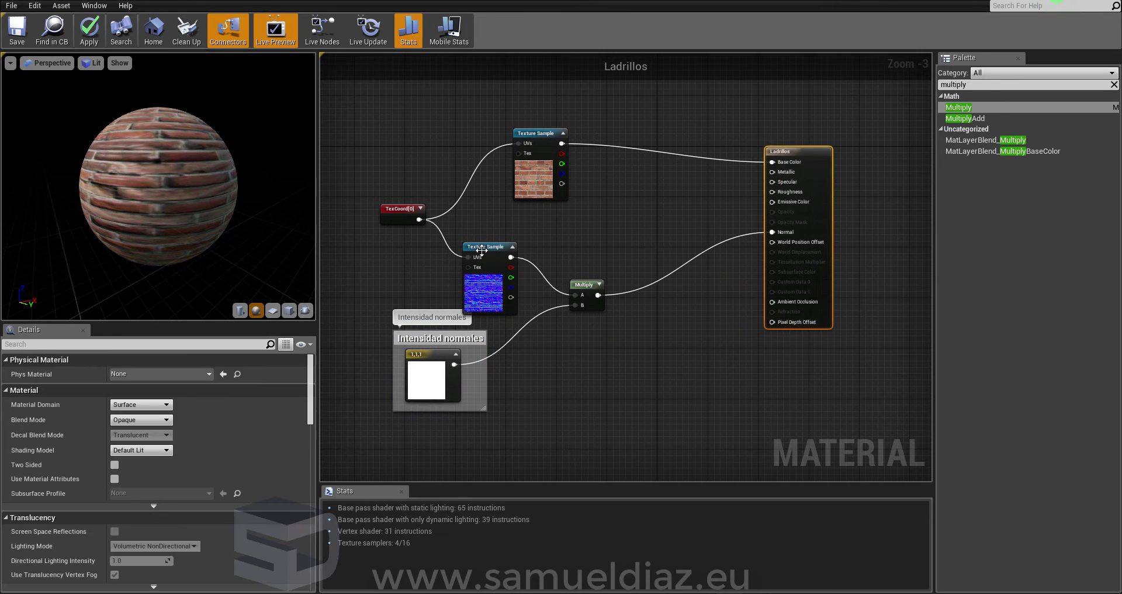
left_click(584, 284)
left_click(643, 443)
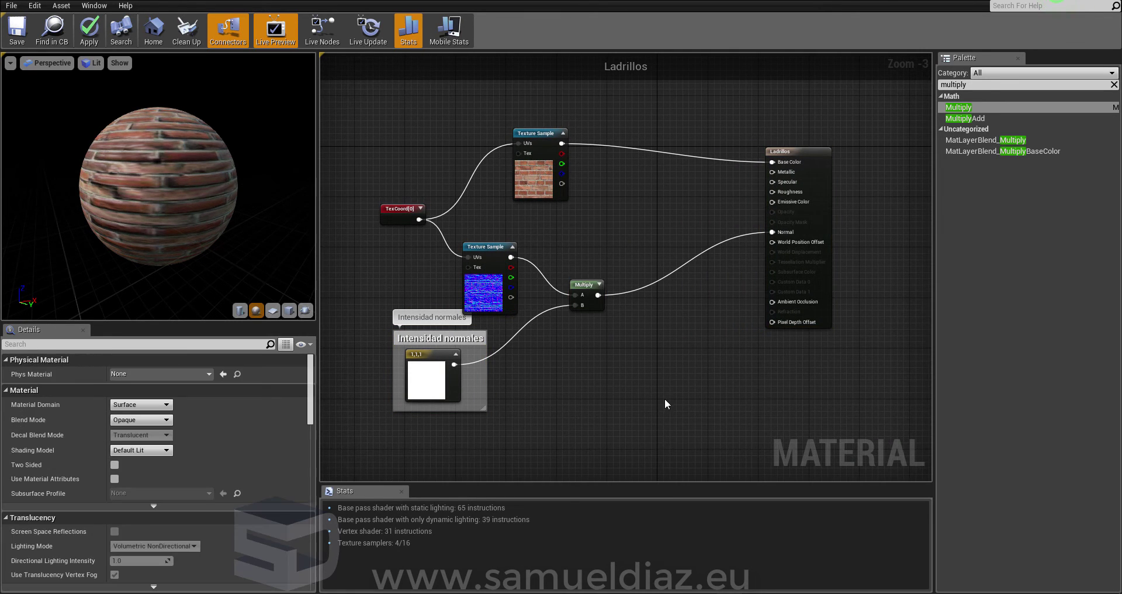
right_click_drag(664, 398, 627, 400)
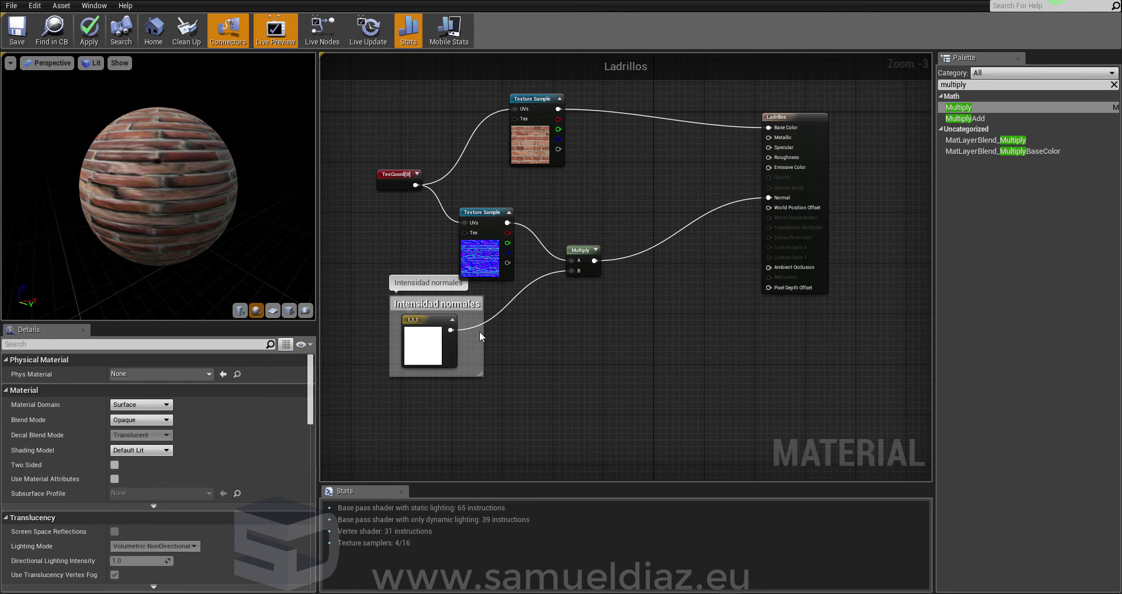
left_click(542, 100)
- Duplicate the brick texture sample and place the copy below Multiply
key("ctrl+c")
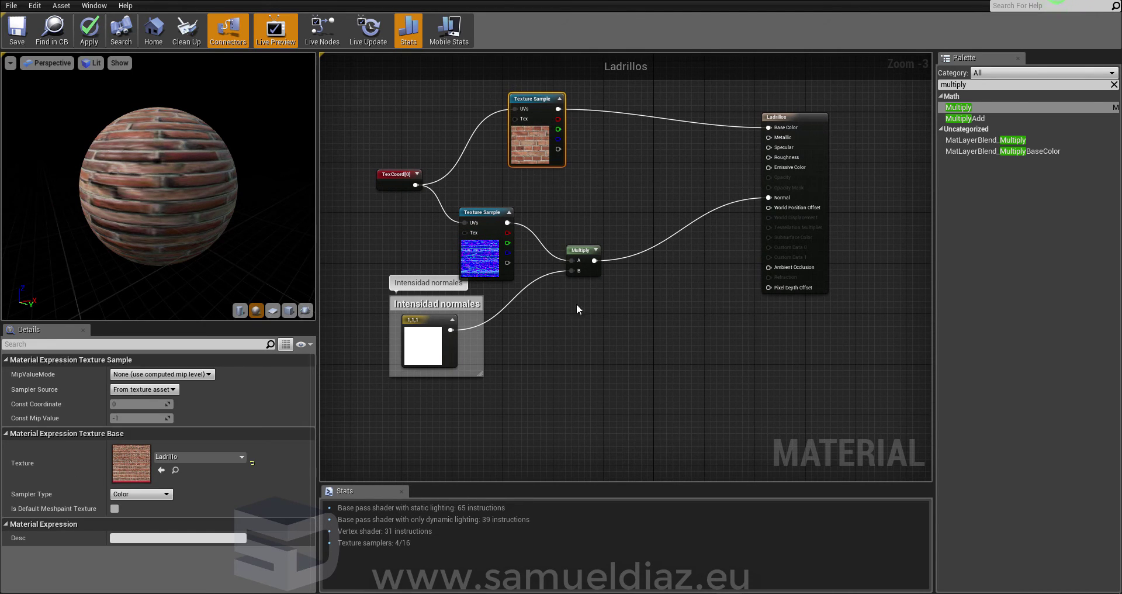
left_click(608, 338)
key("ctrl+v")
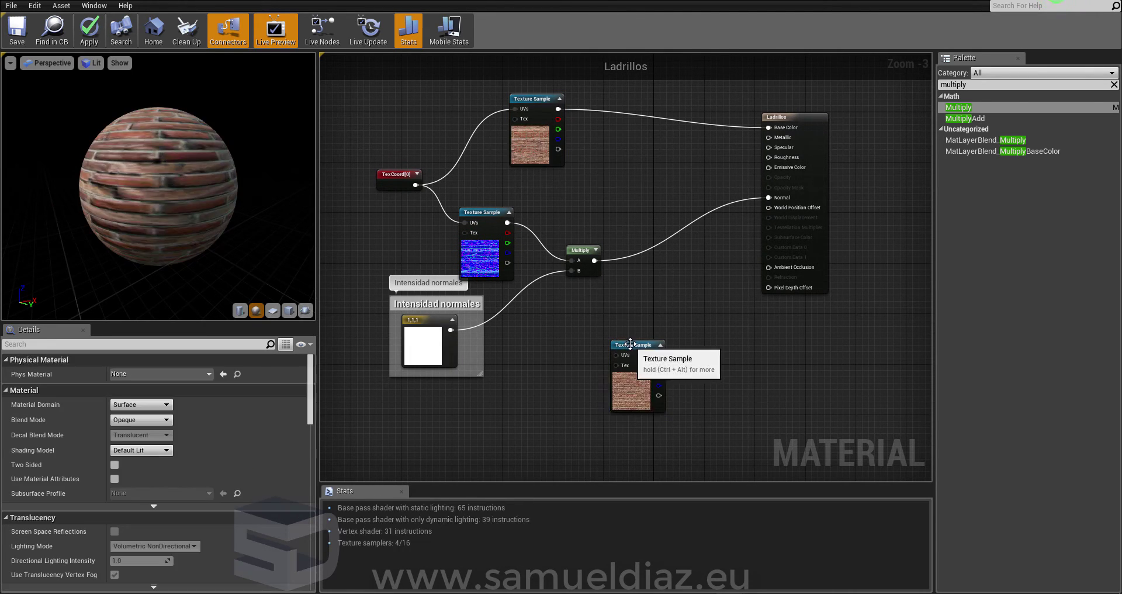
left_click_drag(625, 345, 625, 294)
- Assign Ladrillo_bump to the duplicate sample and open Pared_Normal in the texture viewer
left_click(210, 454)
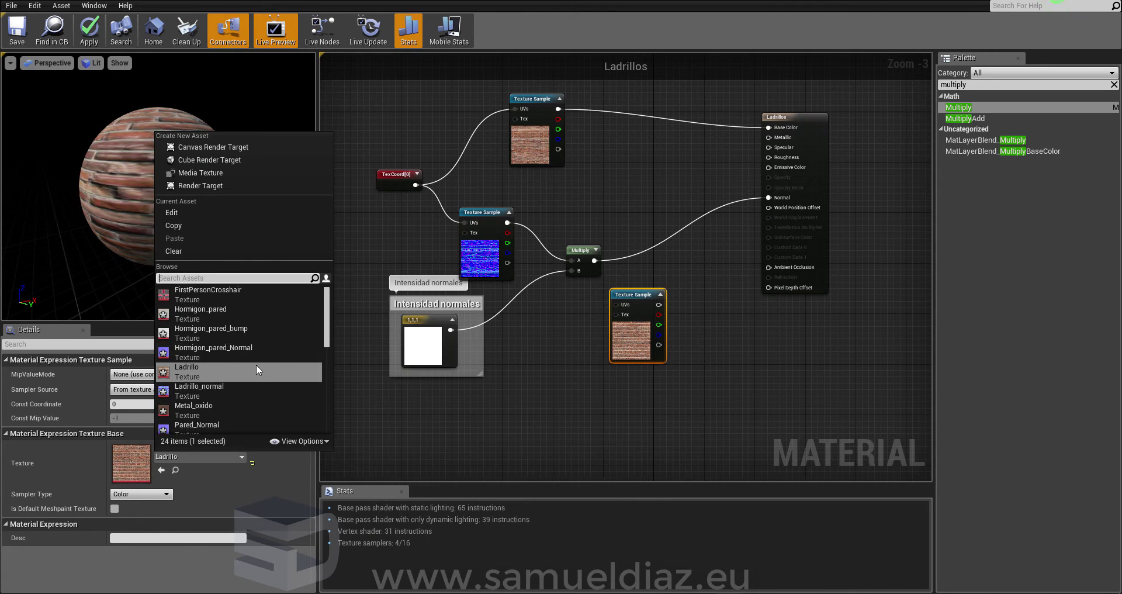
scroll(256, 364, "down", 1)
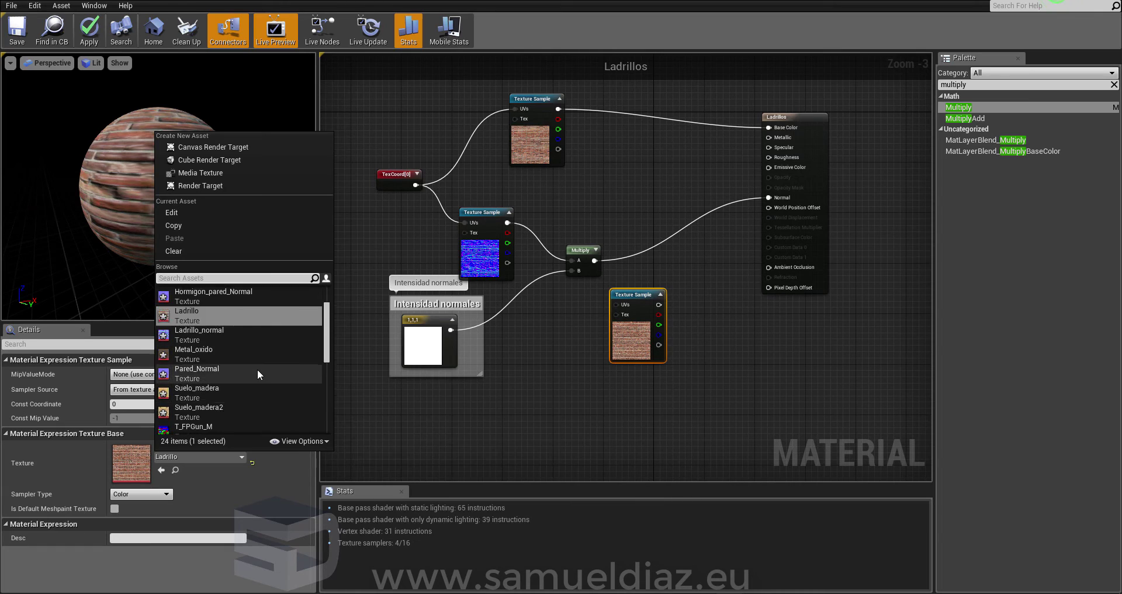
left_click(607, 387)
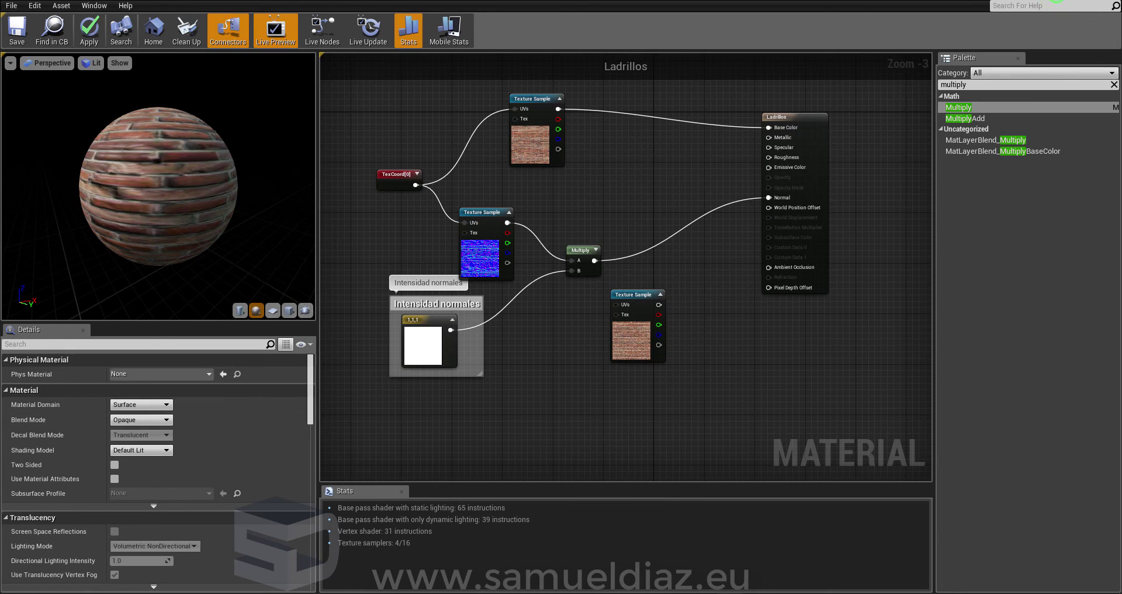
left_click(634, 295)
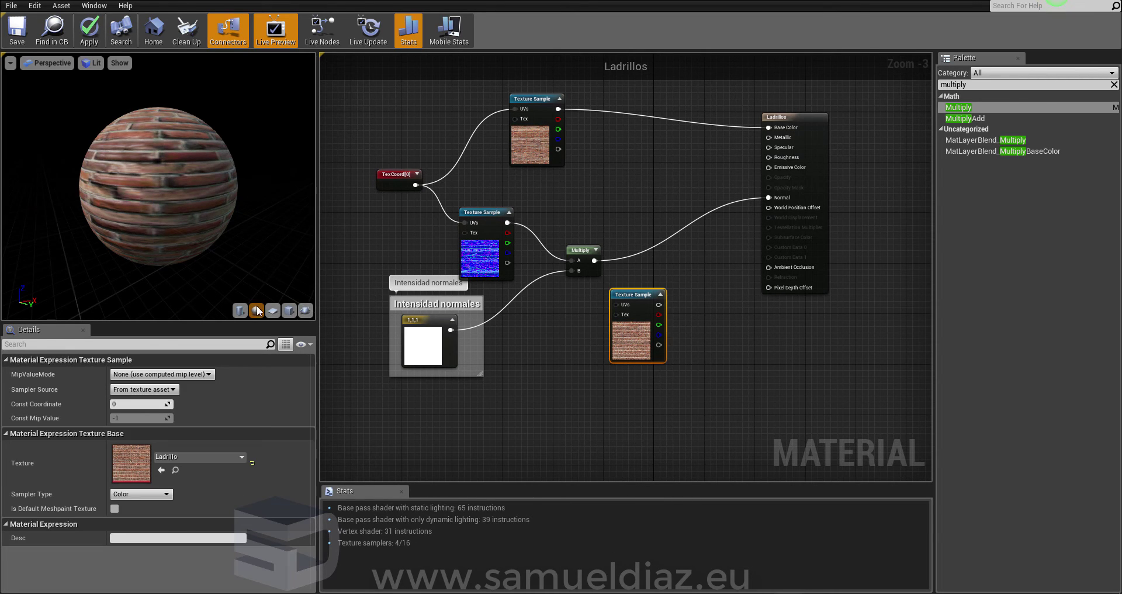
left_click_drag(639, 288, 595, 294)
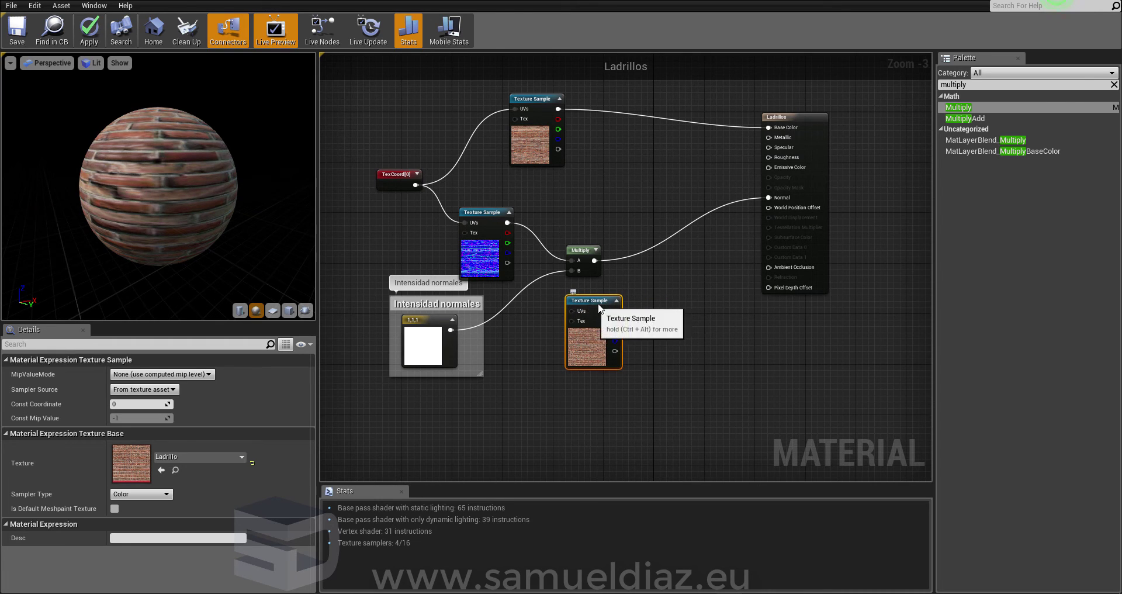
left_click_drag(594, 351, 600, 351)
left_click(199, 457)
left_click(242, 390)
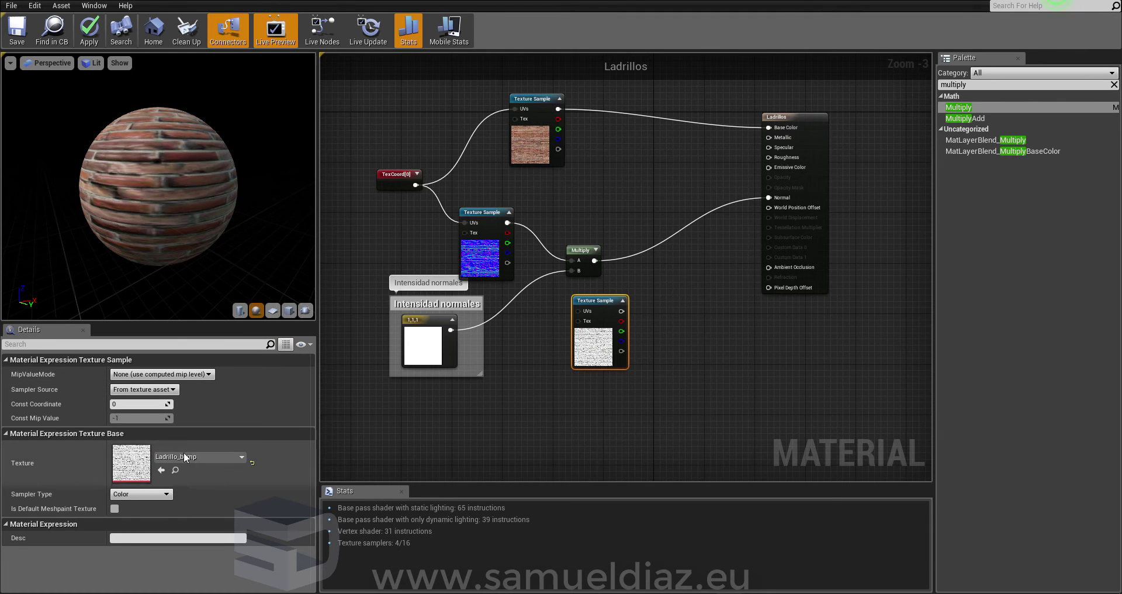
double_click(134, 471)
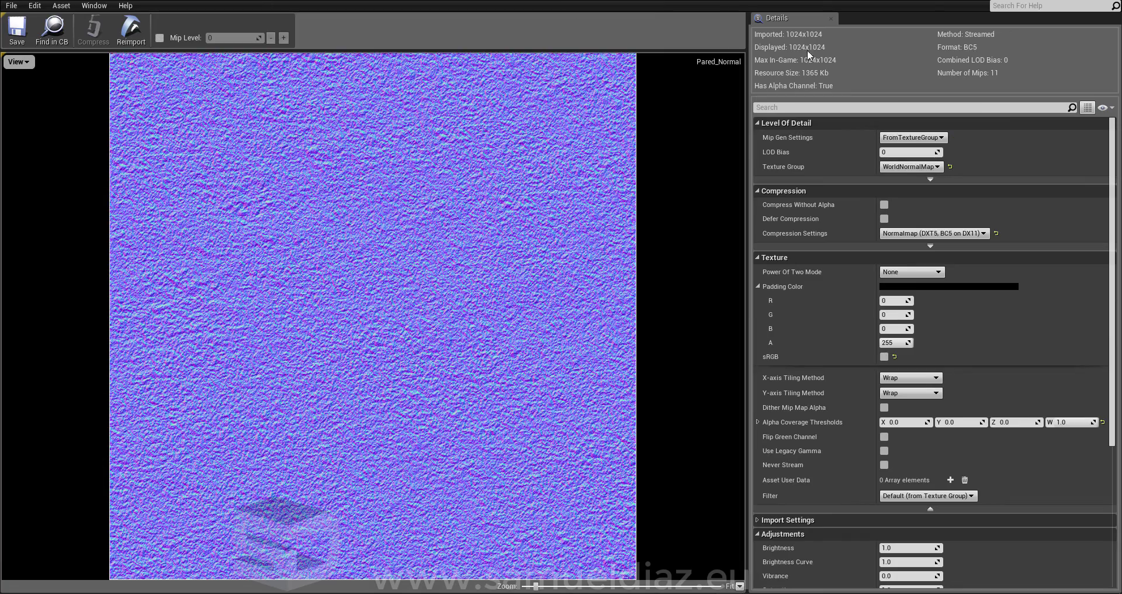
- Dismiss the Pared_Normal viewer, settle the Ladrillo_bump sample, and select Hormigon_blanco's 0.4 grey constant
left_click(752, 592)
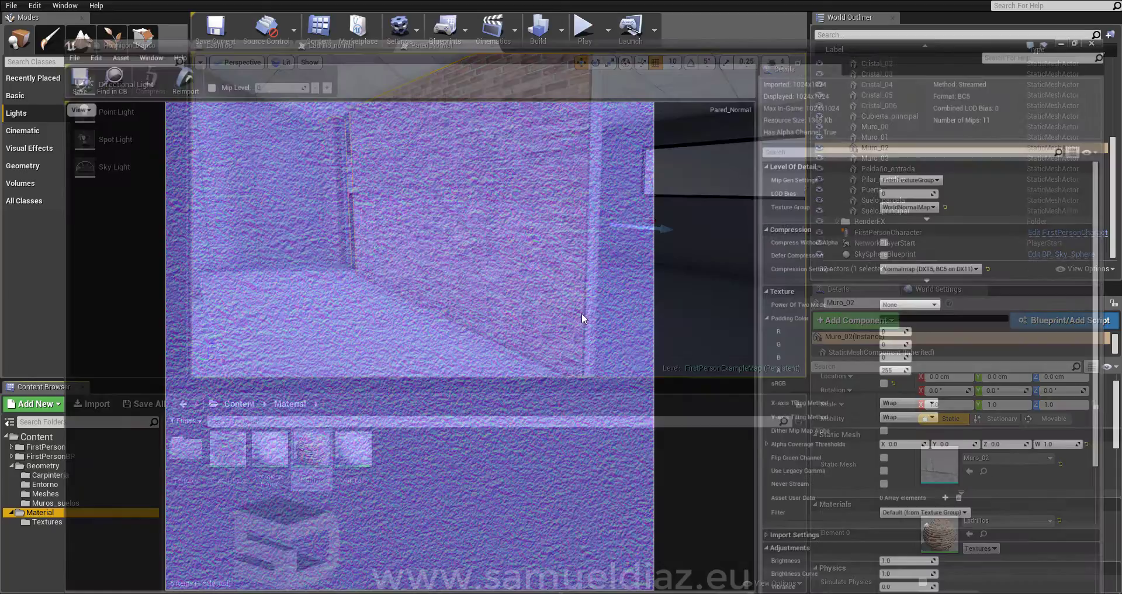
left_click(753, 570)
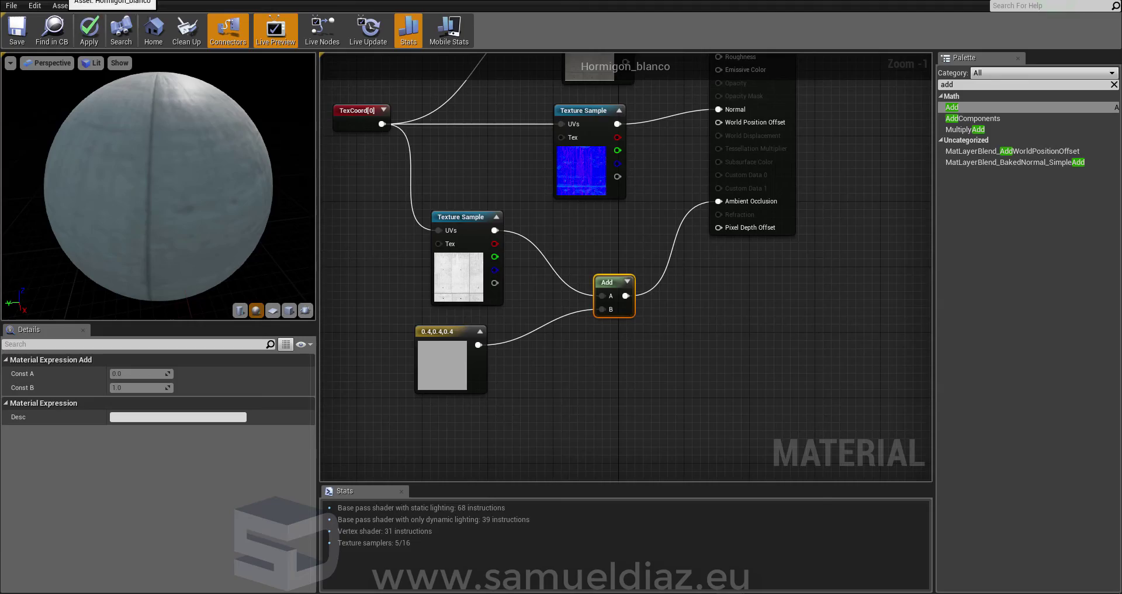
scroll(543, 327, "down", 1)
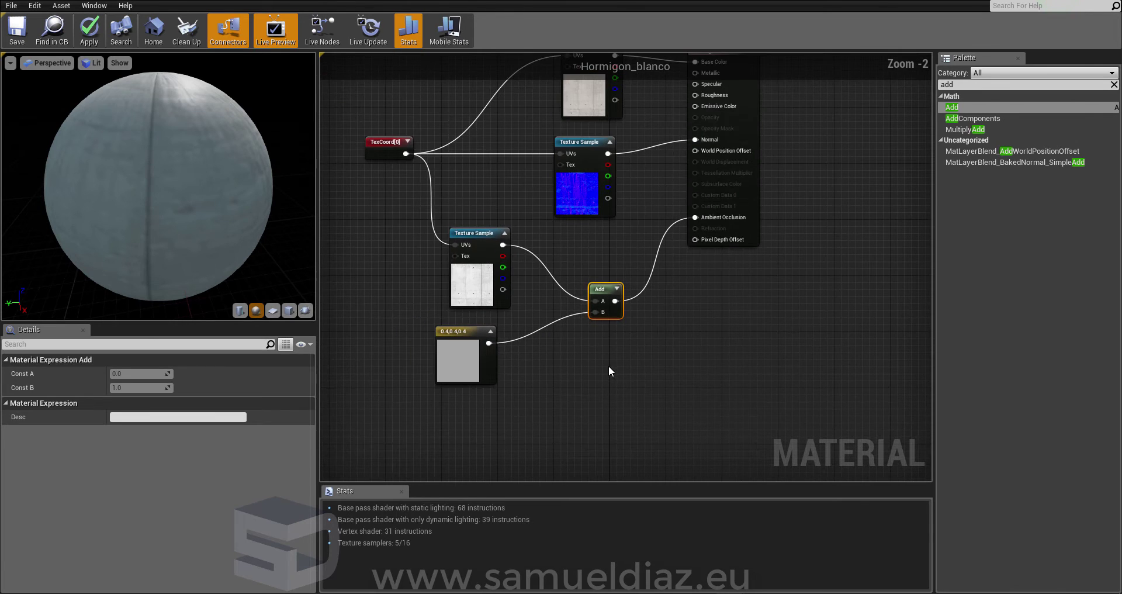
mouse_move(608, 366)
left_mouse_down()
mouse_move(412, 235)
mouse_move(447, 200)
left_mouse_up()
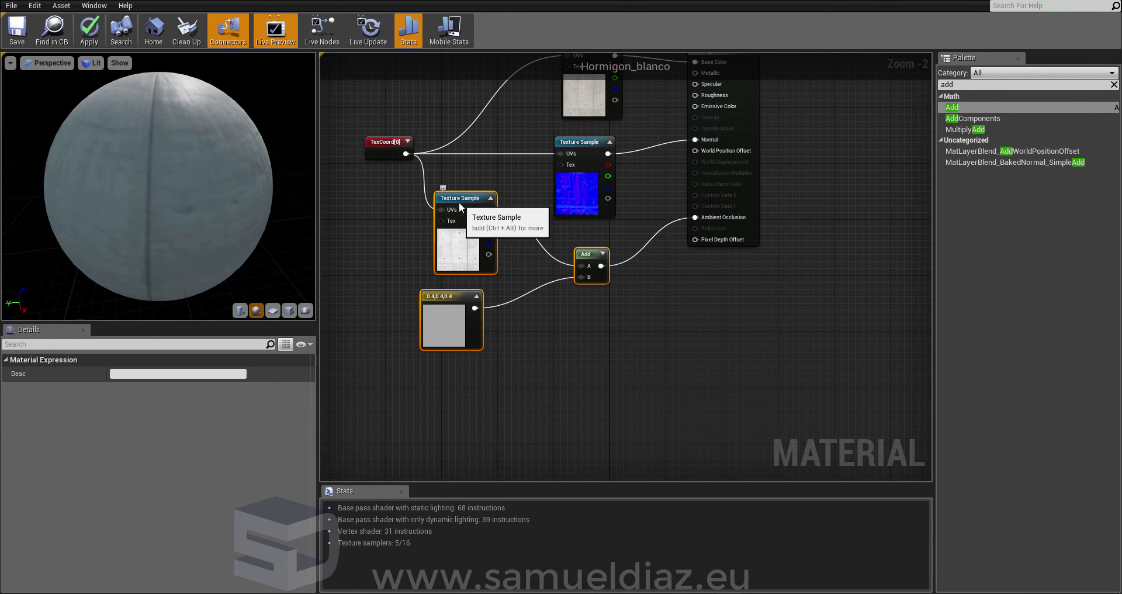
left_click(596, 290)
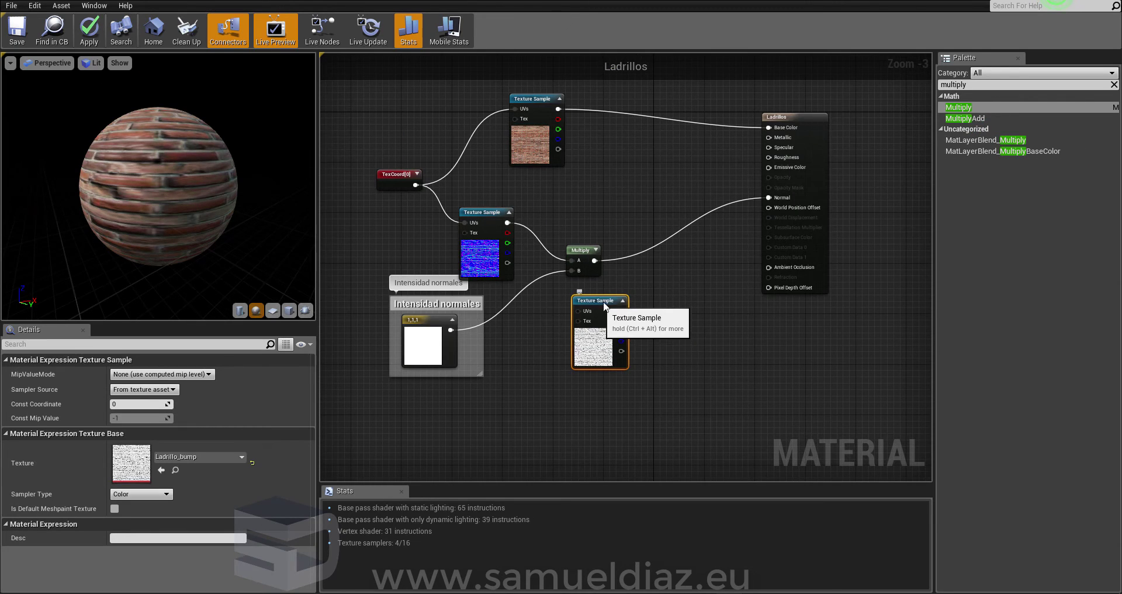
left_click_drag(605, 305, 606, 311)
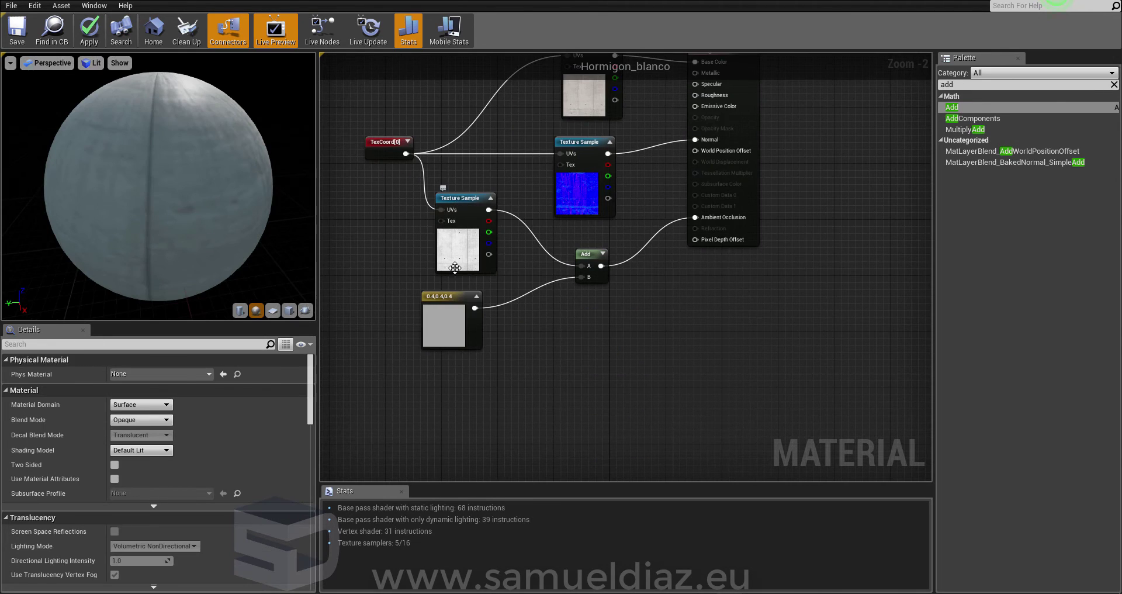
left_click(461, 251)
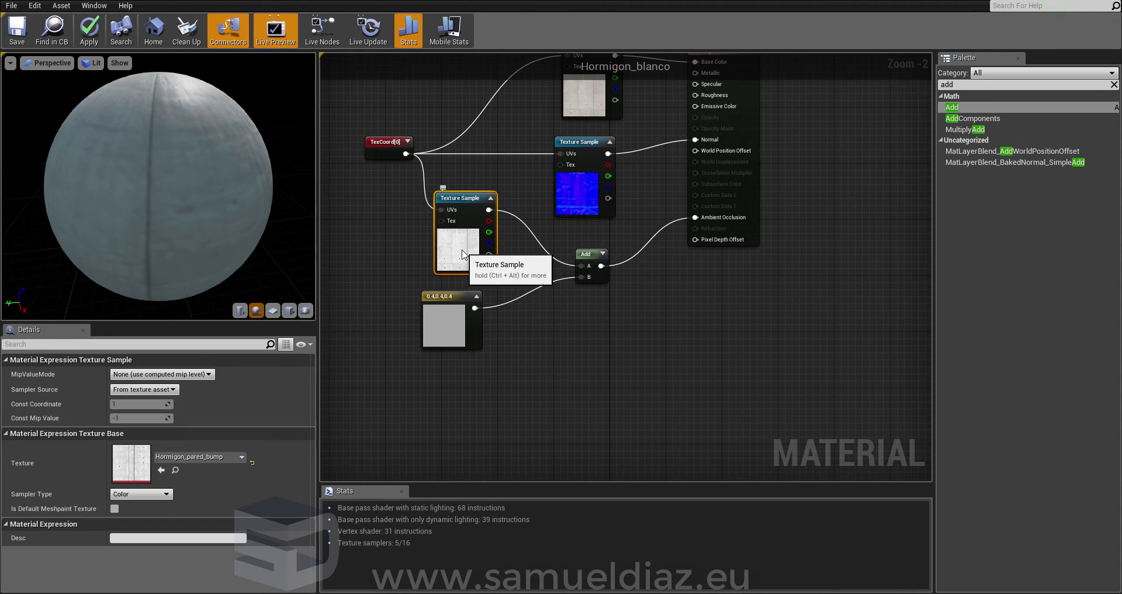
left_click(429, 308)
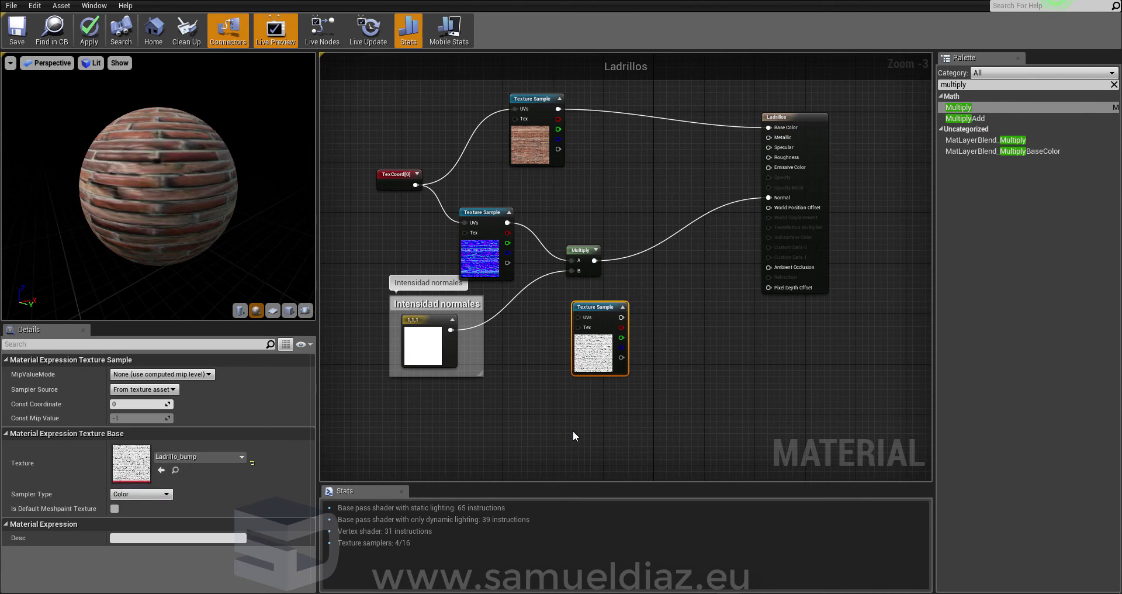
- Paste the 0.4 constant below Ladrillo_bump, wire the bump texture to Ambient Occlusion, and apply
key("ctrl+v")
left_click_drag(596, 428, 589, 402)
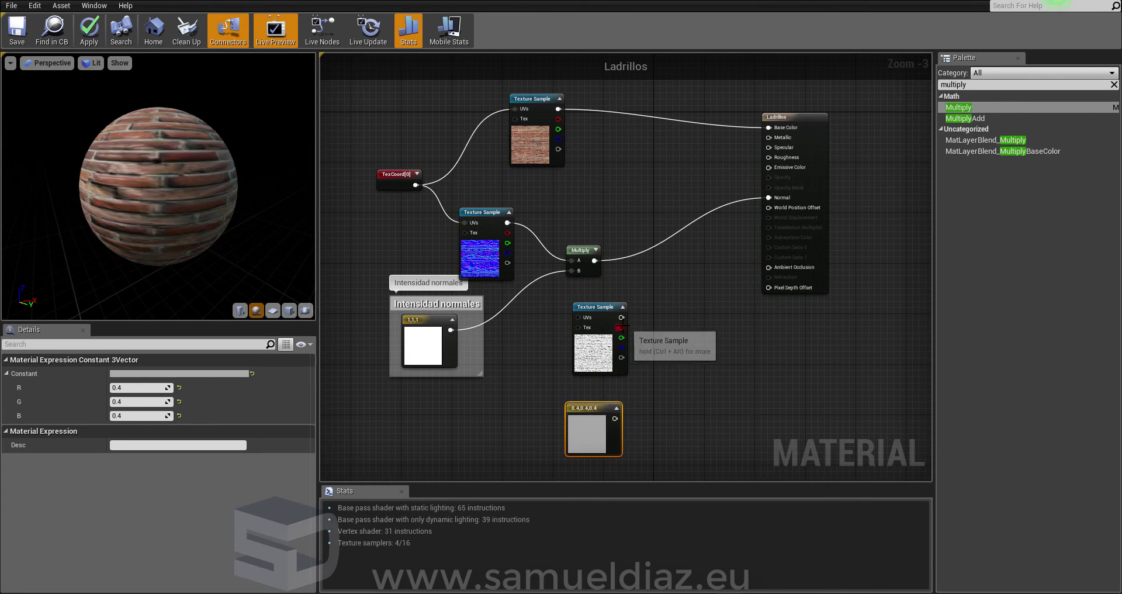
left_click_drag(621, 317, 769, 268)
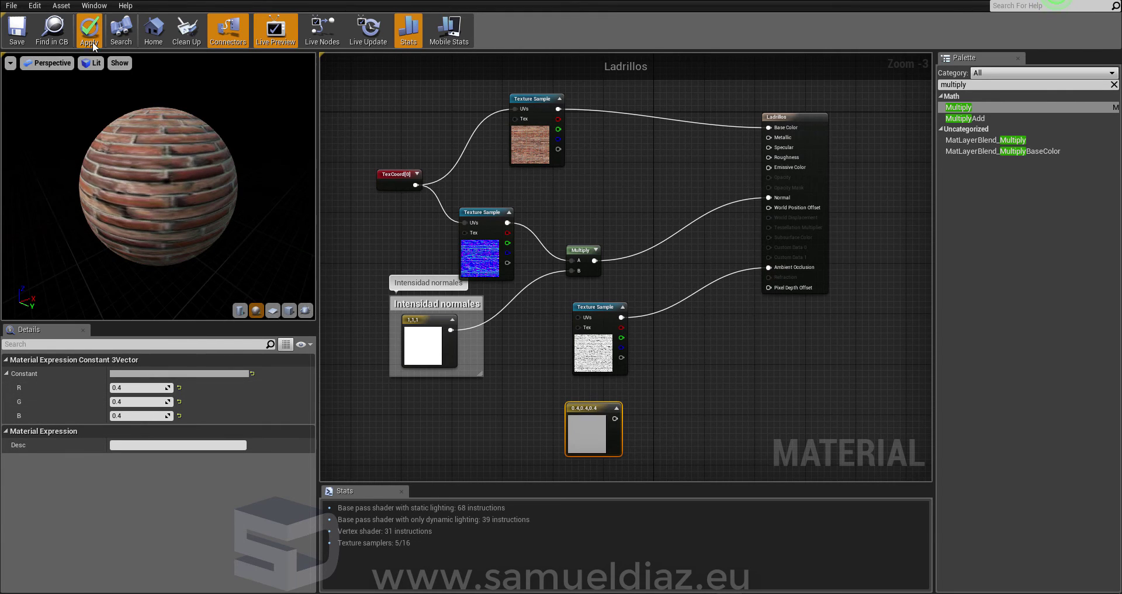
left_click(1091, 4)
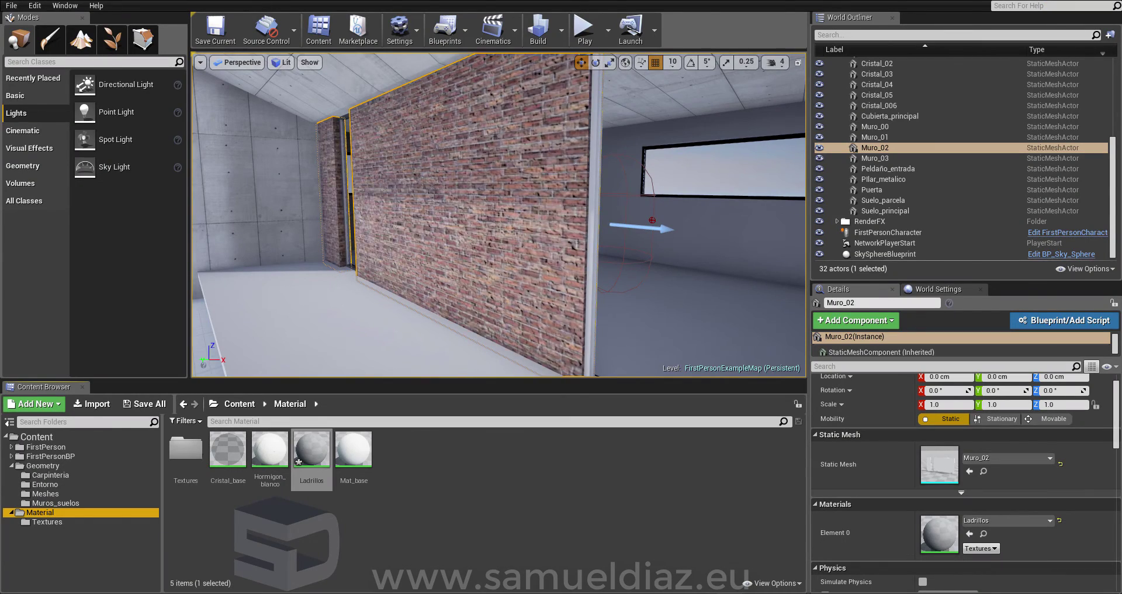
mouse_move(467, 239)
left_mouse_down()
mouse_move(461, 193)
mouse_move(462, 246)
left_mouse_up()
- Reopen Ladrillos and spread out the TexCoord, normal map, Multiply, bump sample and 0.4 constant nodes
double_click(318, 454)
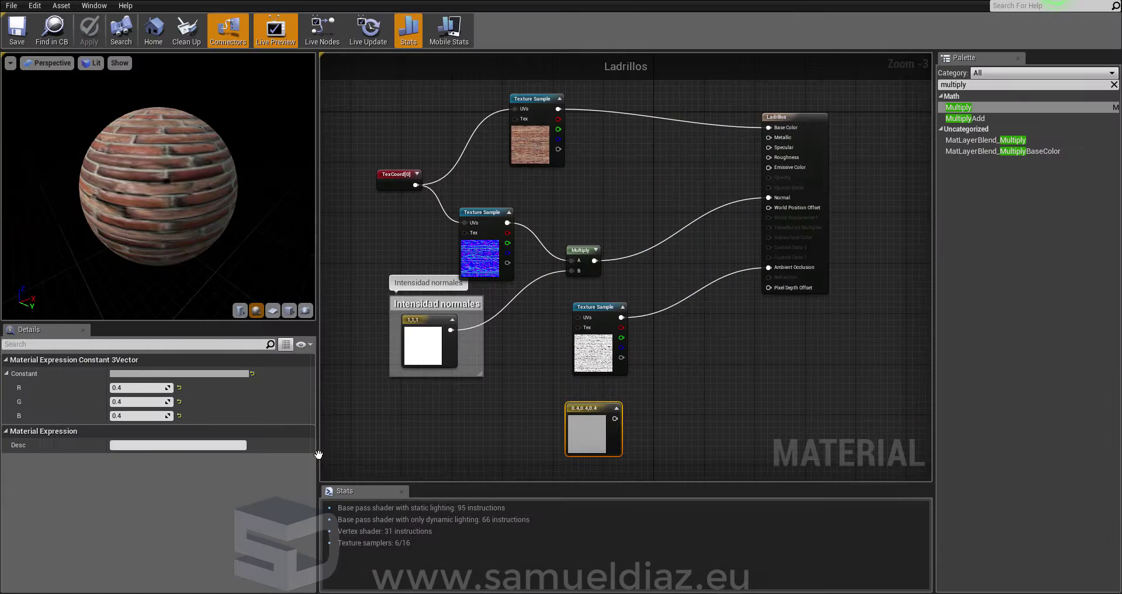
left_click_drag(468, 305, 474, 343)
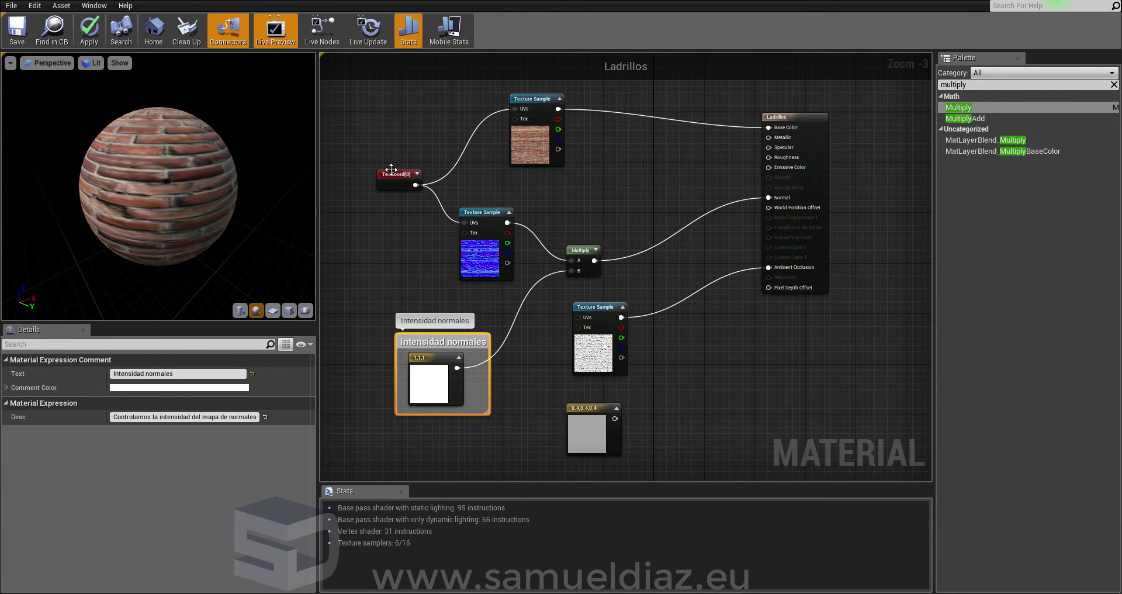
mouse_move(389, 174)
left_mouse_down()
mouse_move(333, 162)
mouse_move(599, 336)
mouse_move(628, 320)
left_mouse_up()
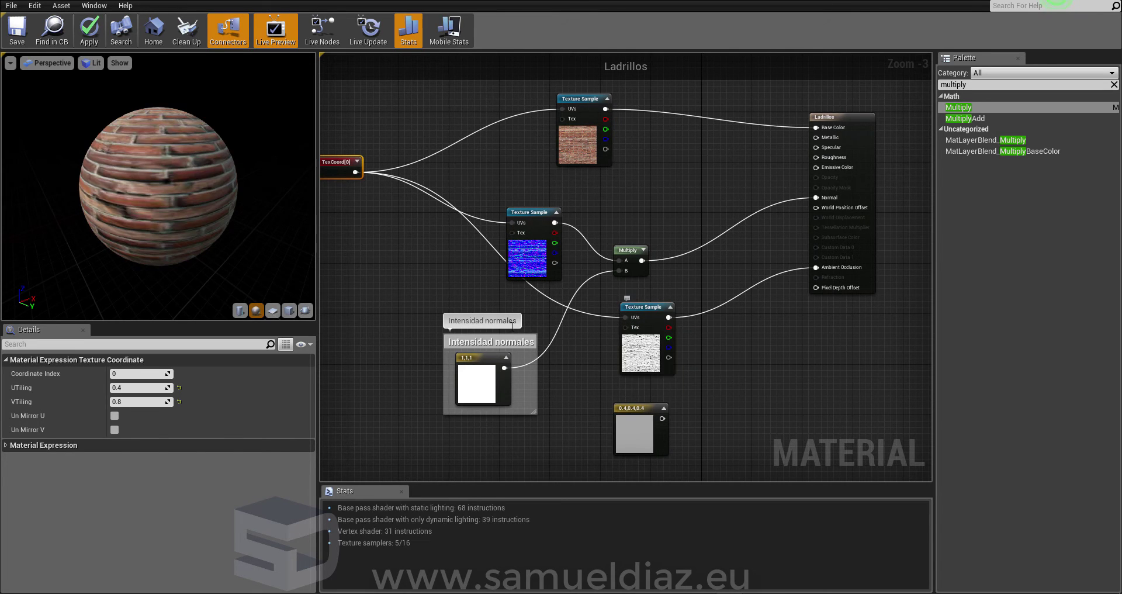
left_click_drag(533, 235, 563, 216)
mouse_move(623, 249)
left_mouse_down()
mouse_move(653, 255)
mouse_move(667, 210)
left_mouse_up()
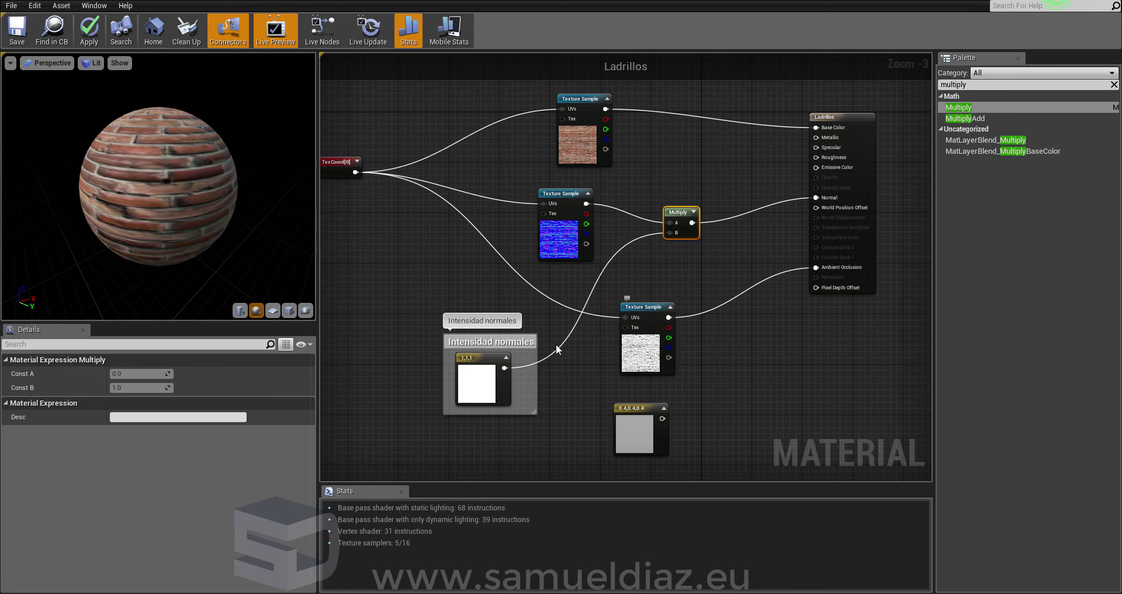
scroll(517, 303, "down", 1)
mouse_move(626, 325)
left_mouse_down()
mouse_move(583, 381)
mouse_move(599, 466)
left_mouse_up()
left_click_drag(530, 347, 637, 301)
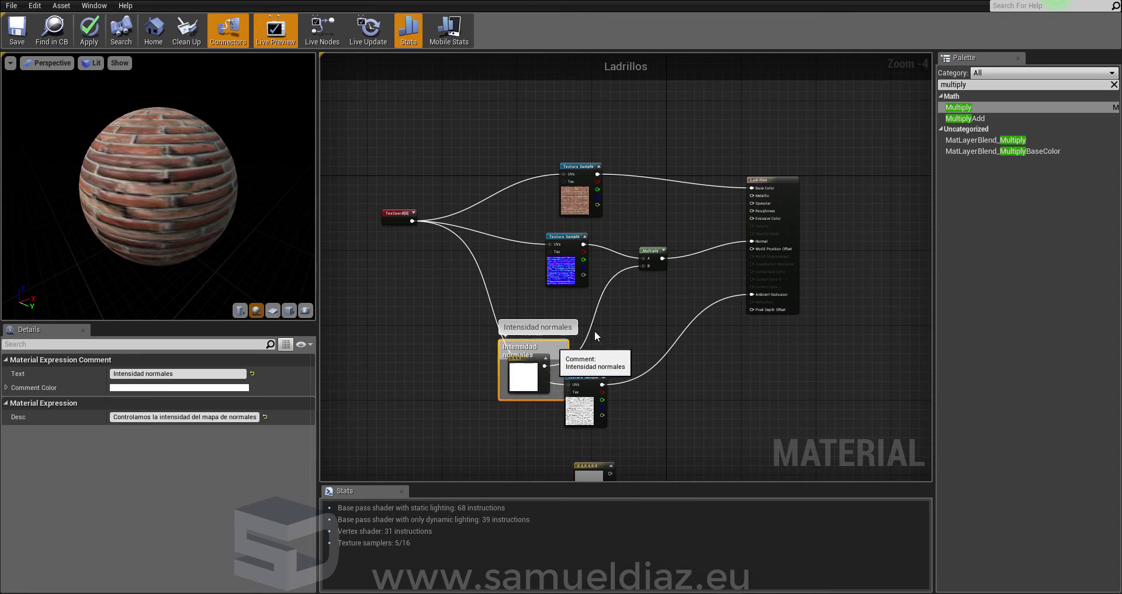
- Fine-tune the Intensidad normales comment, bump sample and Multiply positions, then recentre the graph
right_click(505, 338)
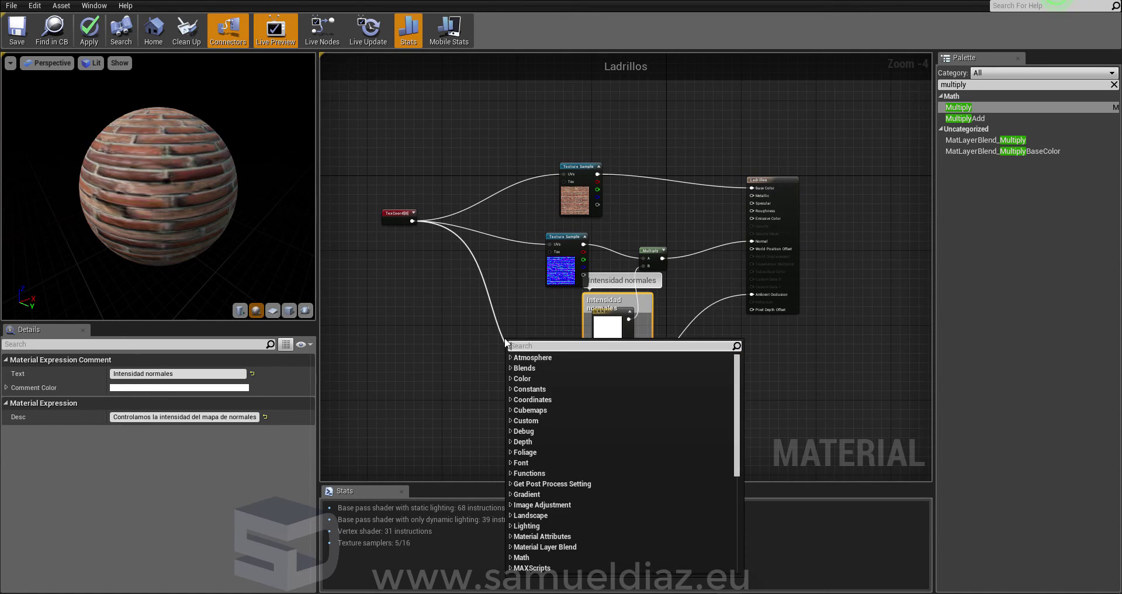
left_click(537, 349)
left_click_drag(610, 295, 628, 295)
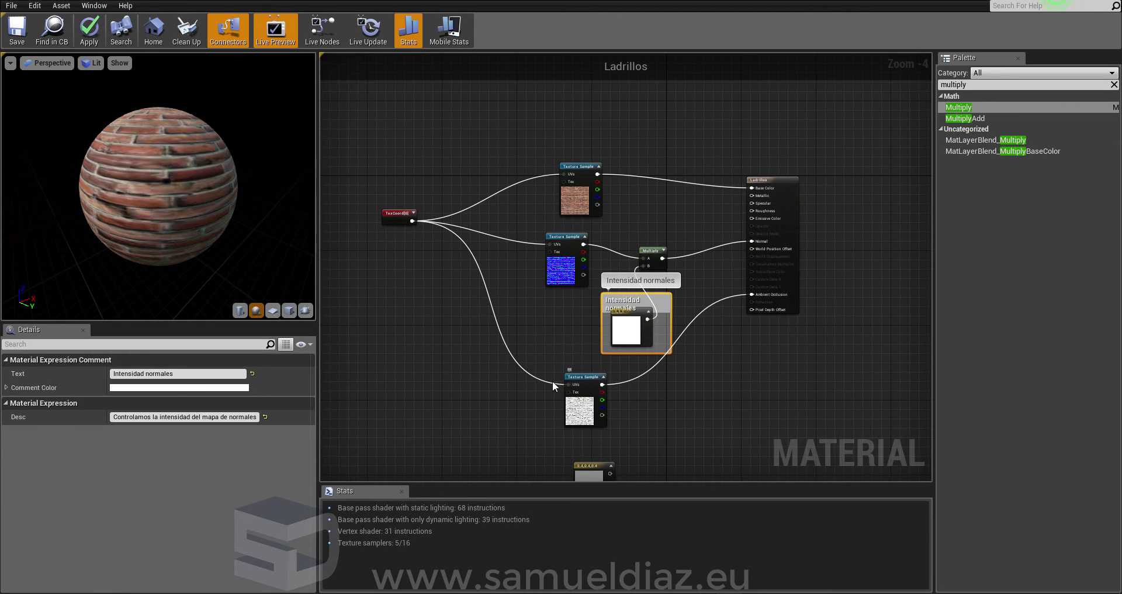
left_click_drag(573, 397, 587, 411)
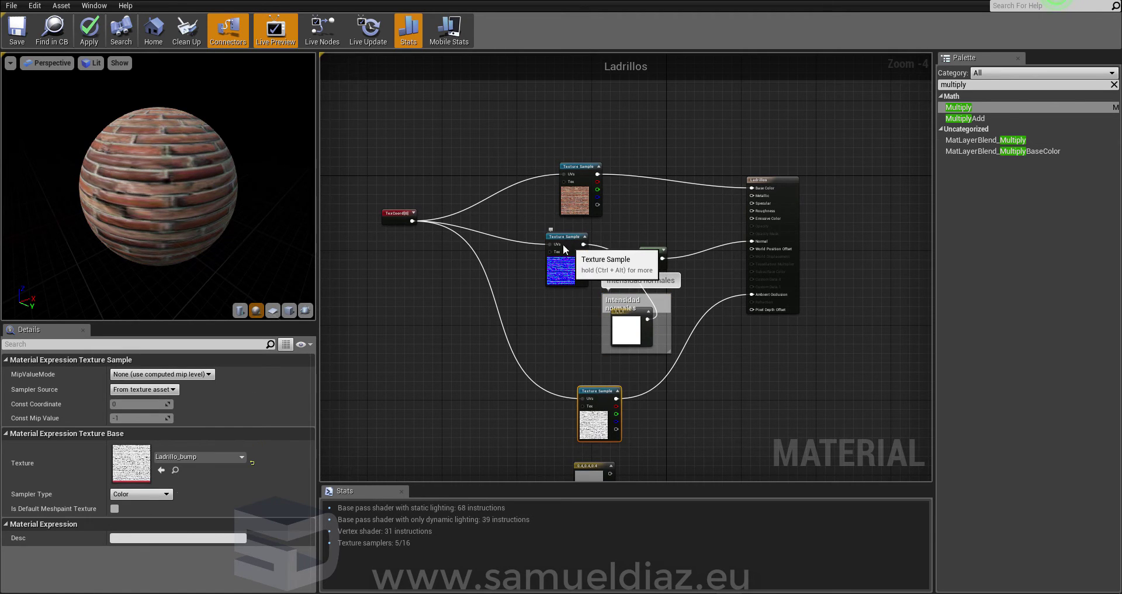
left_click_drag(573, 270, 550, 270)
left_click(559, 333)
left_click_drag(629, 306, 605, 306)
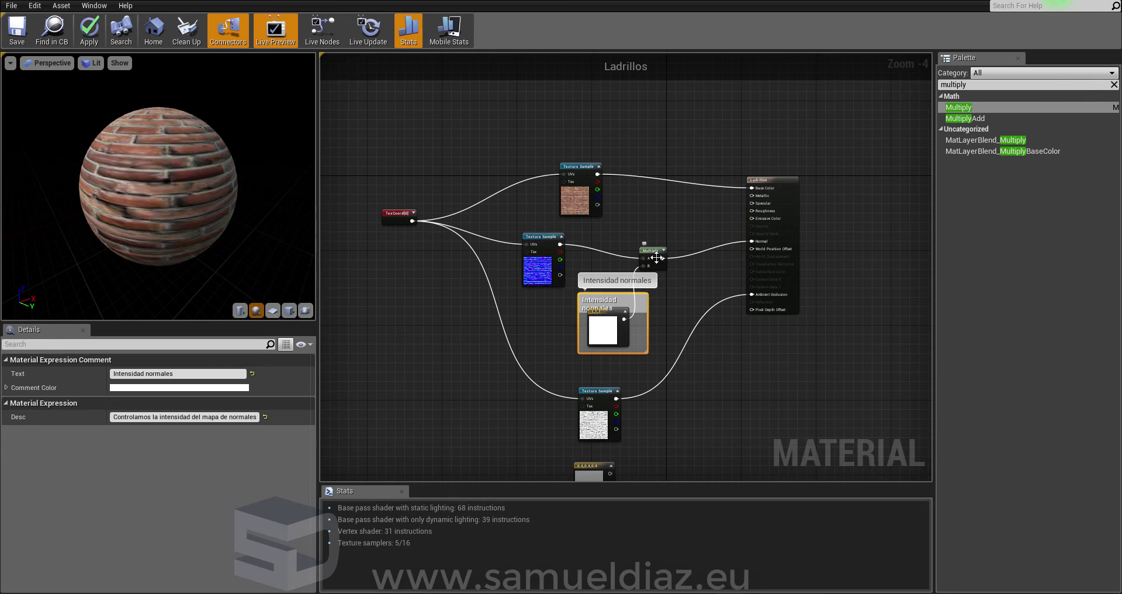
left_click_drag(650, 250, 683, 246)
left_click(724, 395)
right_click_drag(725, 395, 695, 340)
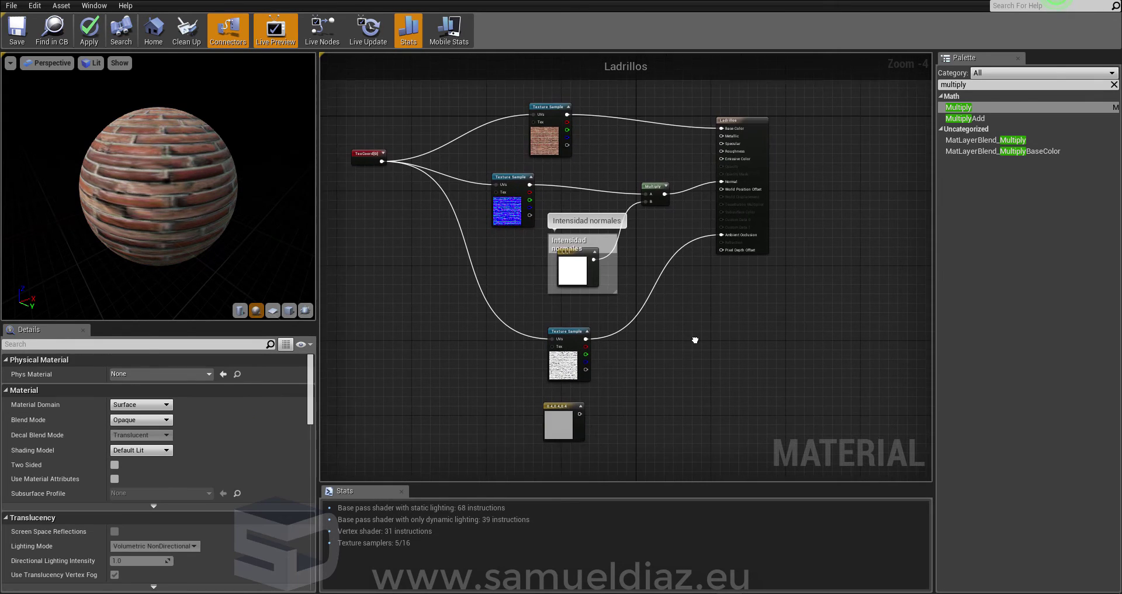
scroll(625, 367, "up", 2)
left_click(533, 321)
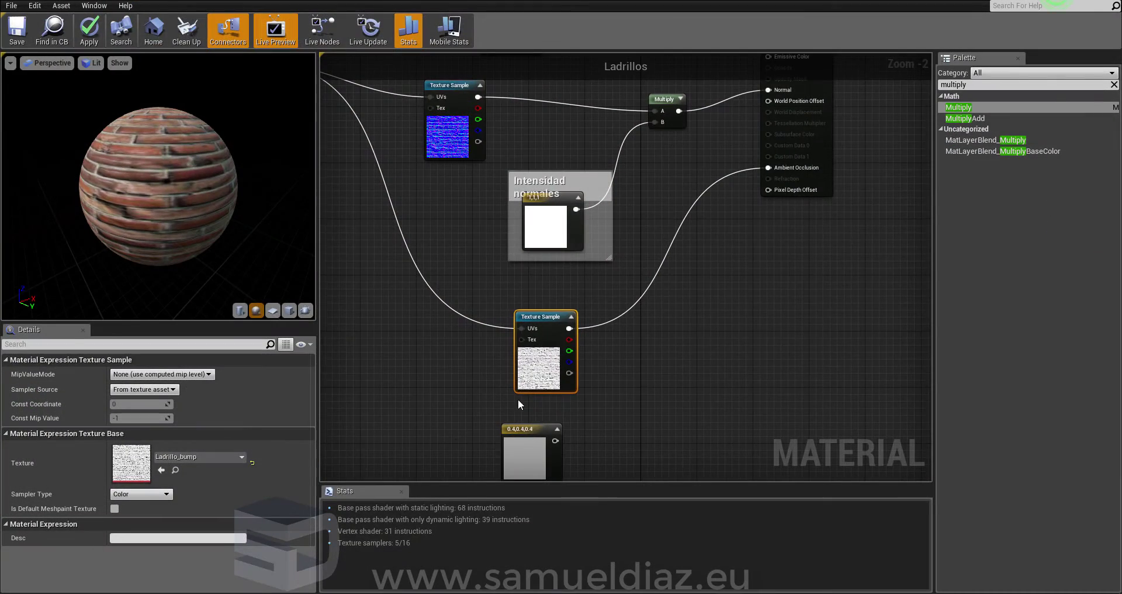
scroll(471, 342, "down", 2)
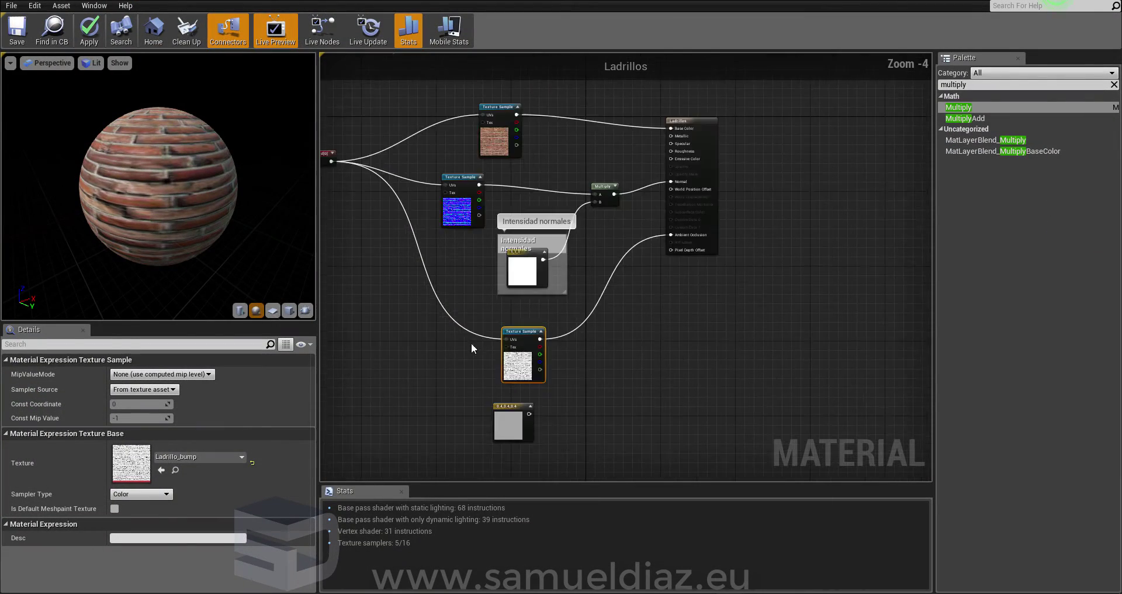
- Apply Ladrillos, fly the camera to the brick wall, and select Hormigon_blanco's Add node
left_click(81, 34)
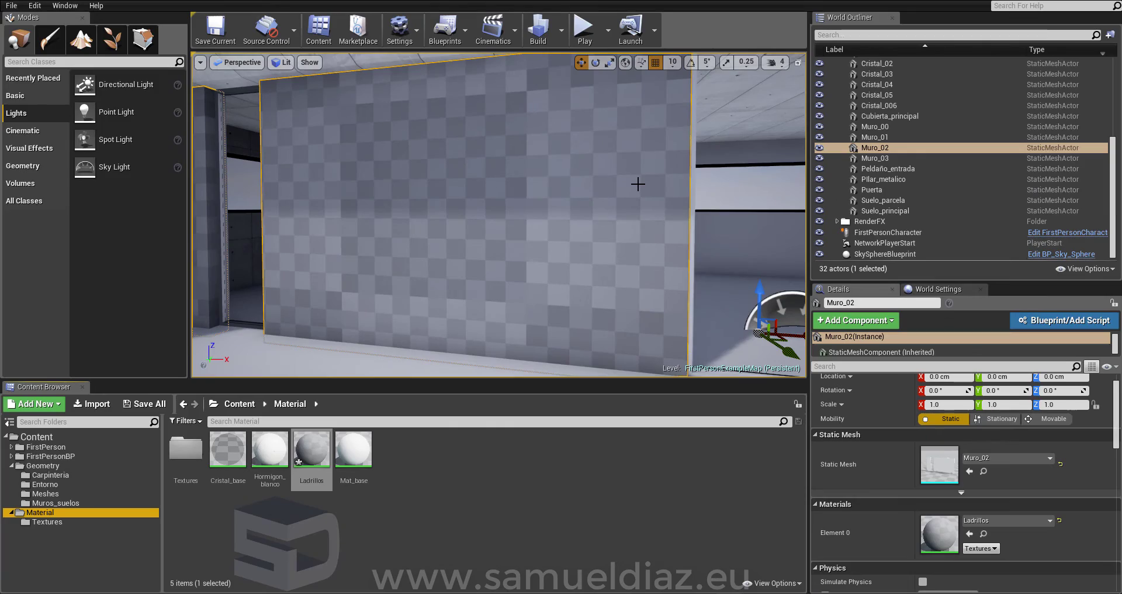
right_click_drag(638, 184, 637, 184)
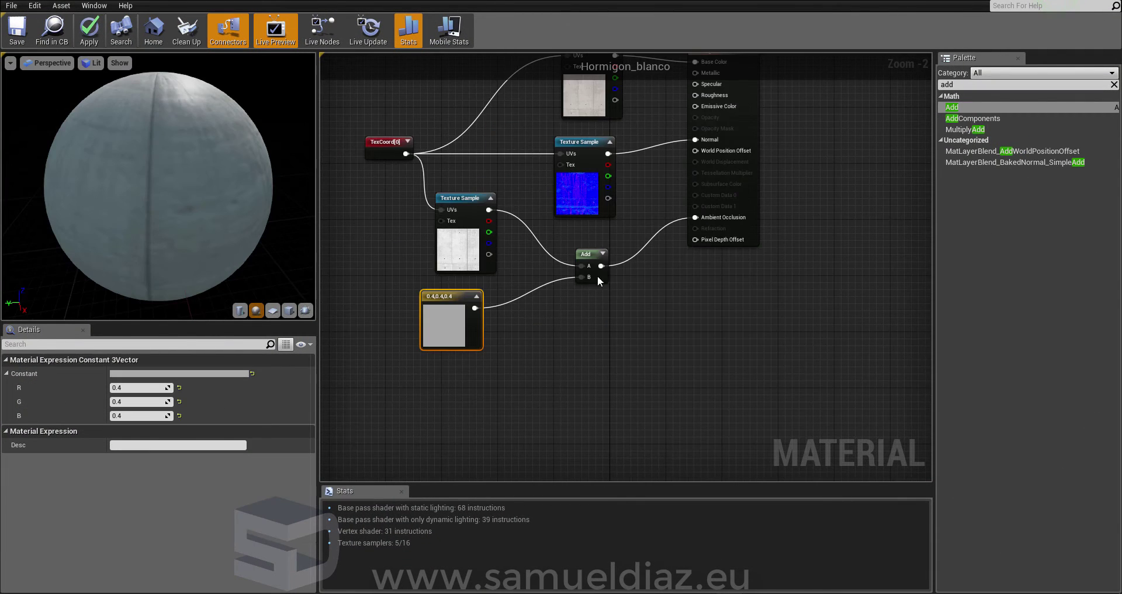
left_click(597, 278)
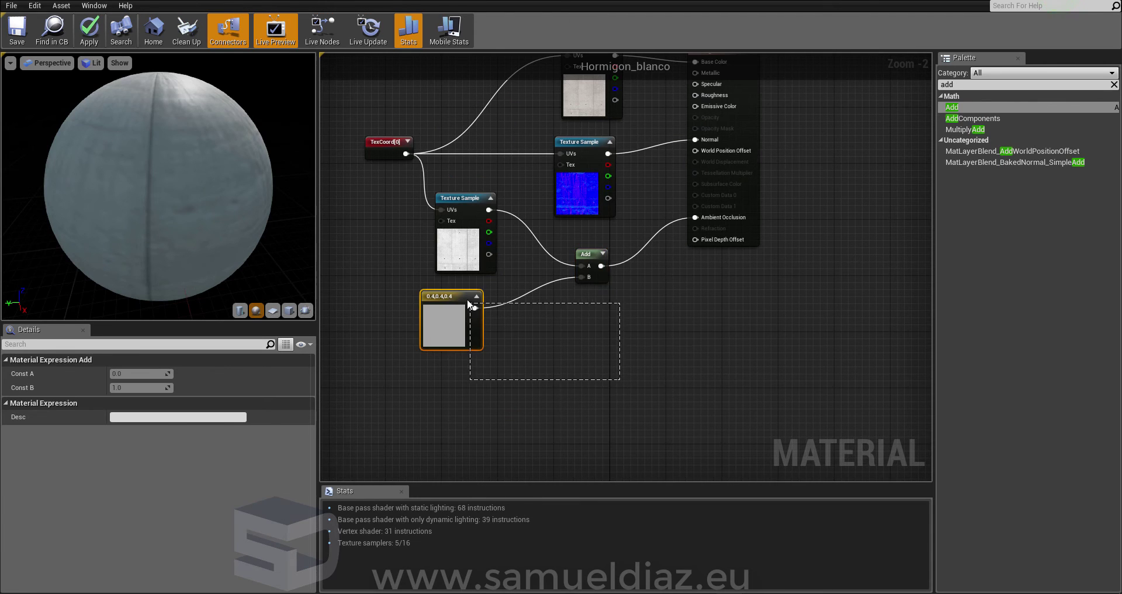
left_click_drag(470, 303, 611, 260)
- Paste an Add node summing Ladrillo_bump (A) and the 0.4 constant (B) into Ambient Occlusion, then apply
left_click(585, 256)
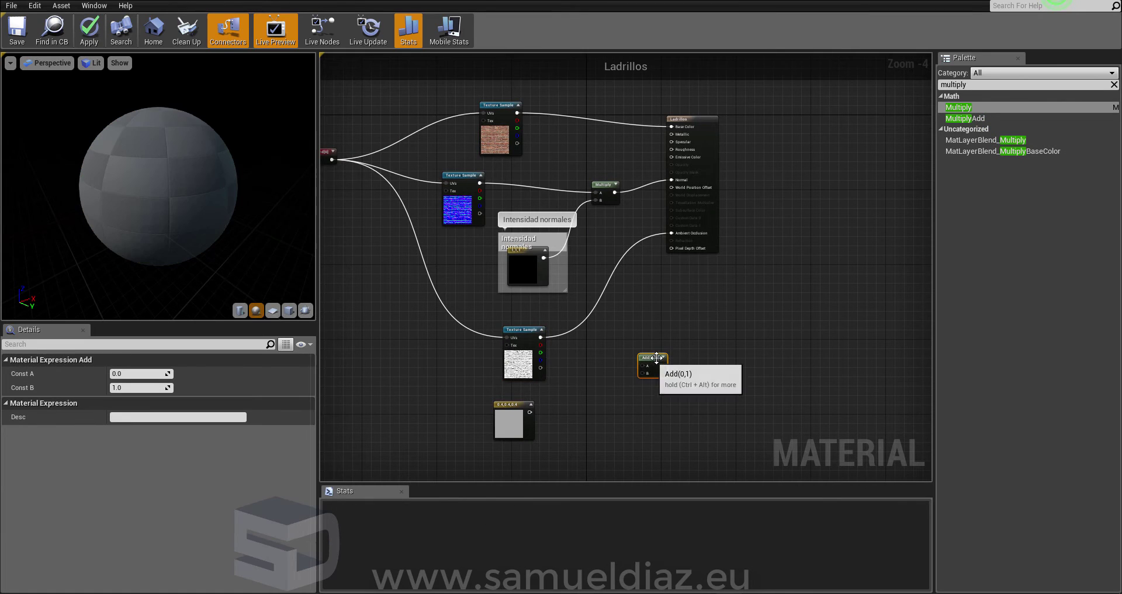
left_click_drag(637, 355, 612, 337)
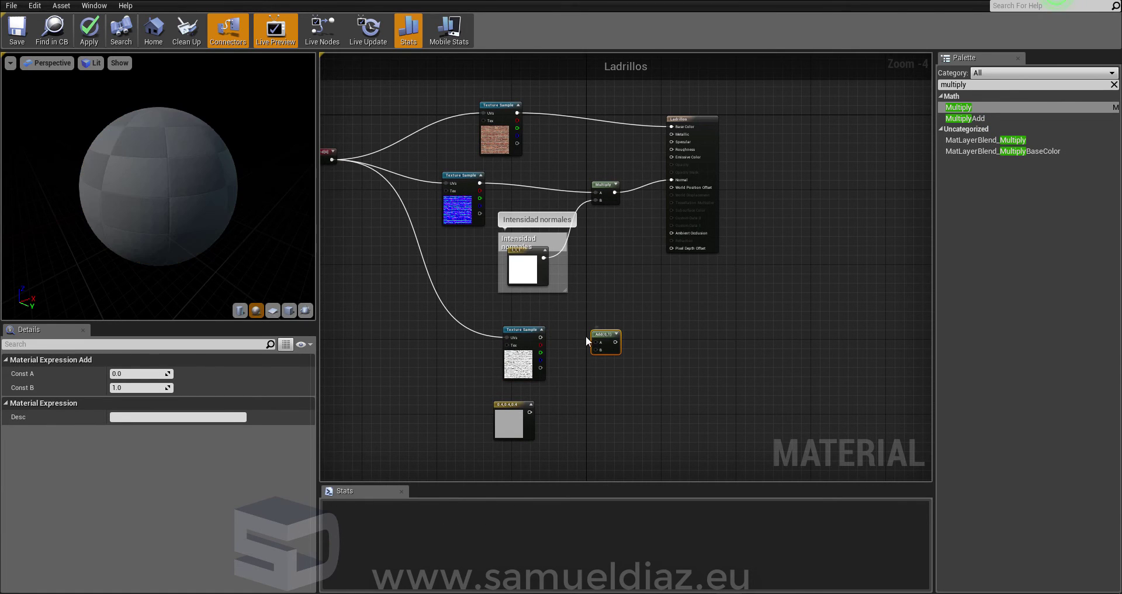
scroll(588, 356, "up", 2)
right_click(514, 325)
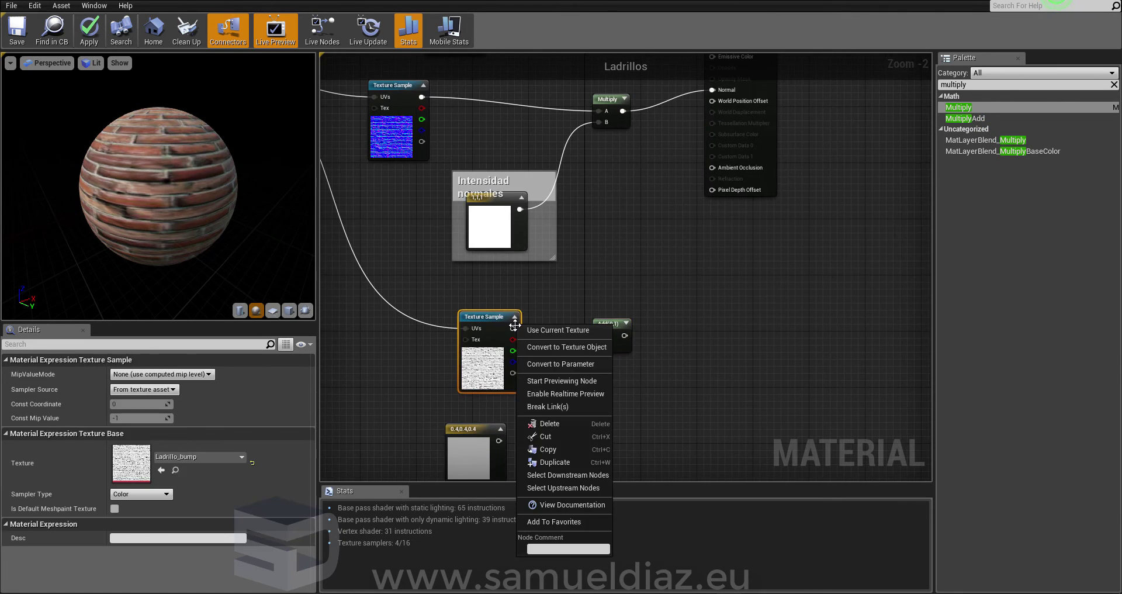
left_click(518, 326)
left_click_drag(588, 328, 599, 335)
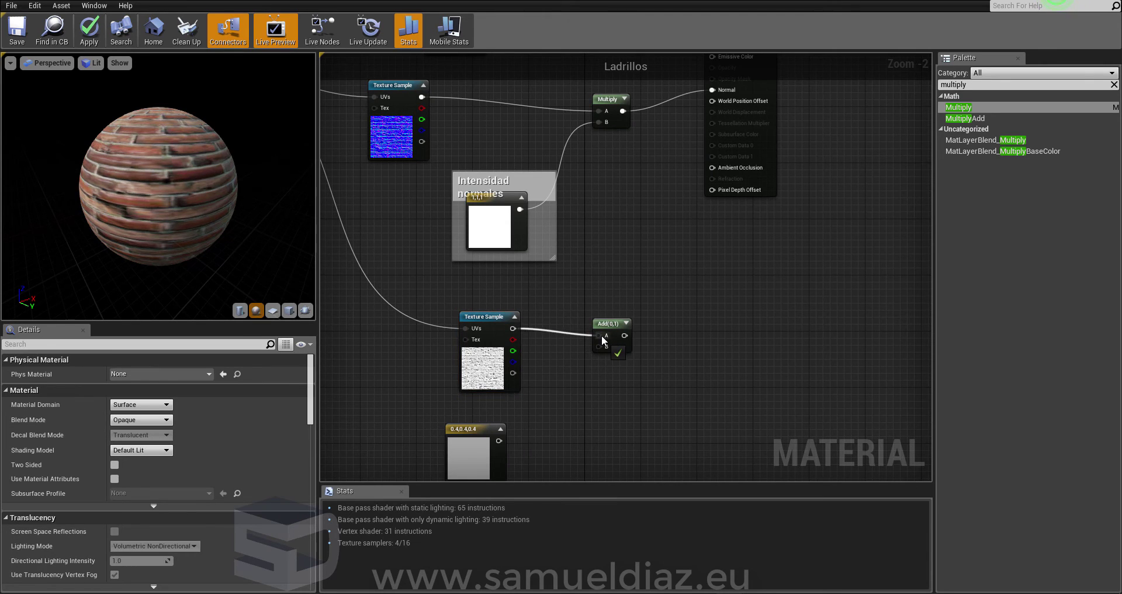
mouse_move(498, 440)
left_mouse_down()
mouse_move(675, 262)
mouse_move(711, 169)
left_mouse_up()
scroll(606, 240, "down", 1)
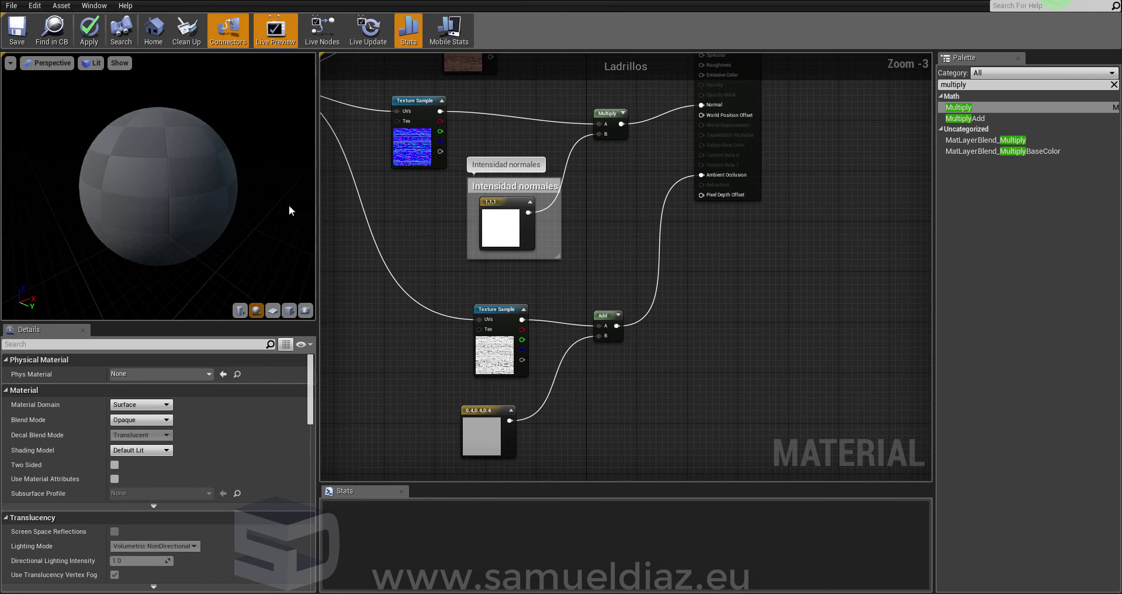
left_click(88, 34)
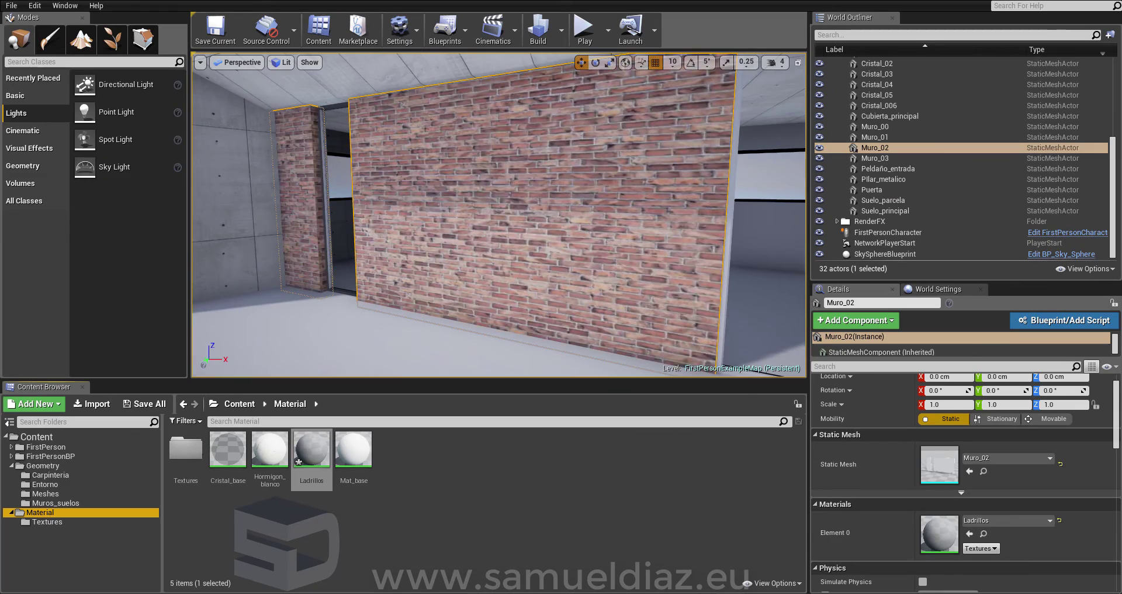
- Reopen Ladrillos, zoom to the output node's Roughness input, and inspect the preview sphere
mouse_move(548, 219)
right_mouse_down()
mouse_move(643, 222)
mouse_move(560, 222)
right_mouse_up()
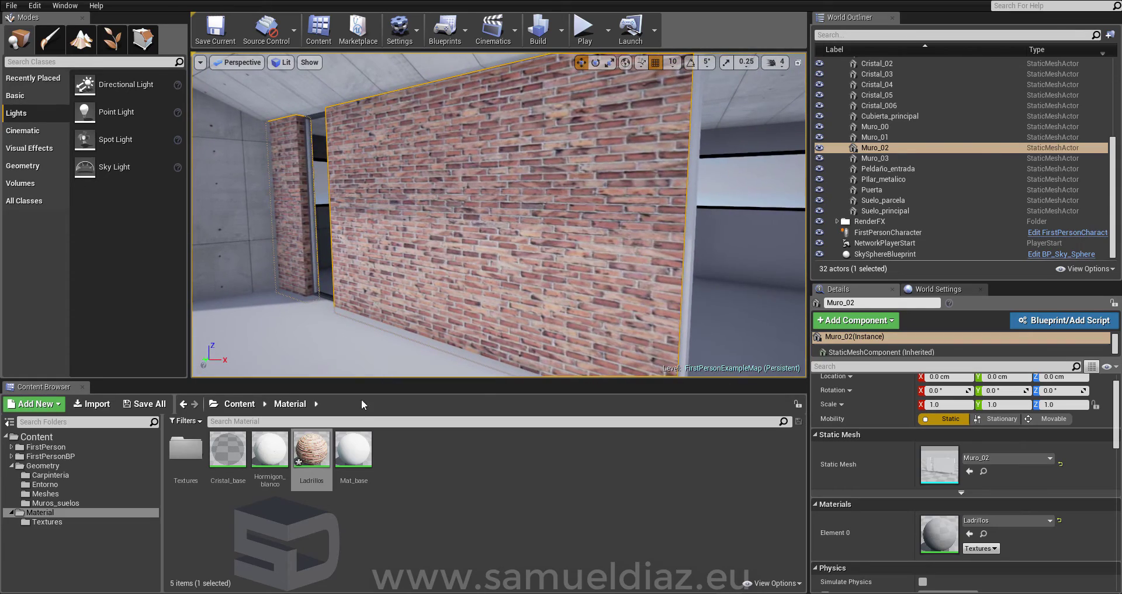
double_click(311, 449)
right_click_drag(605, 167, 596, 329)
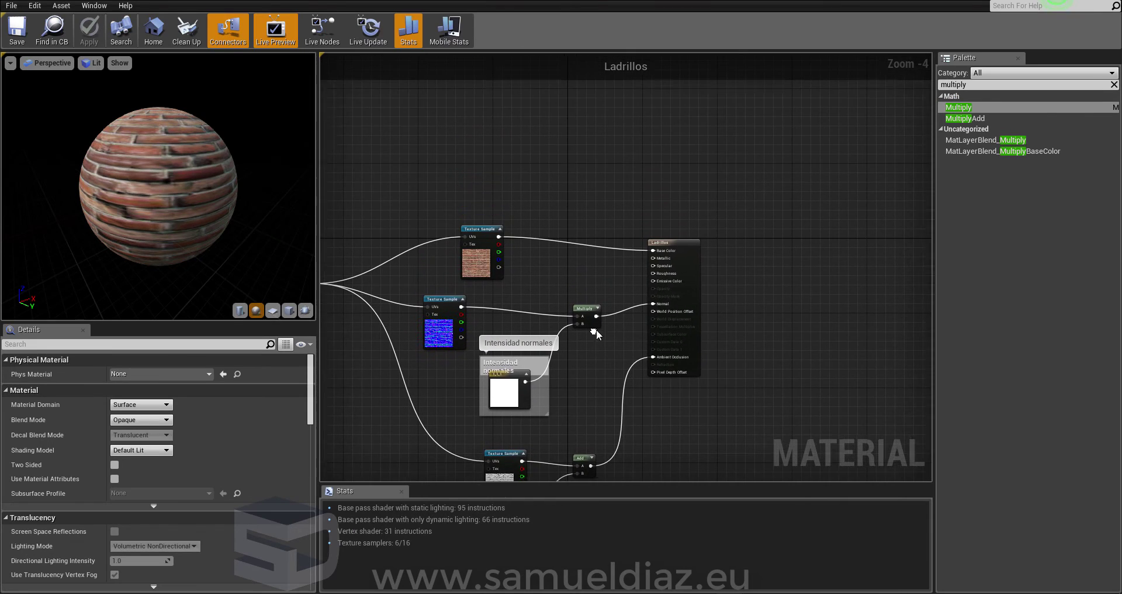
scroll(607, 299, "up", 1)
scroll(606, 300, "up", 3)
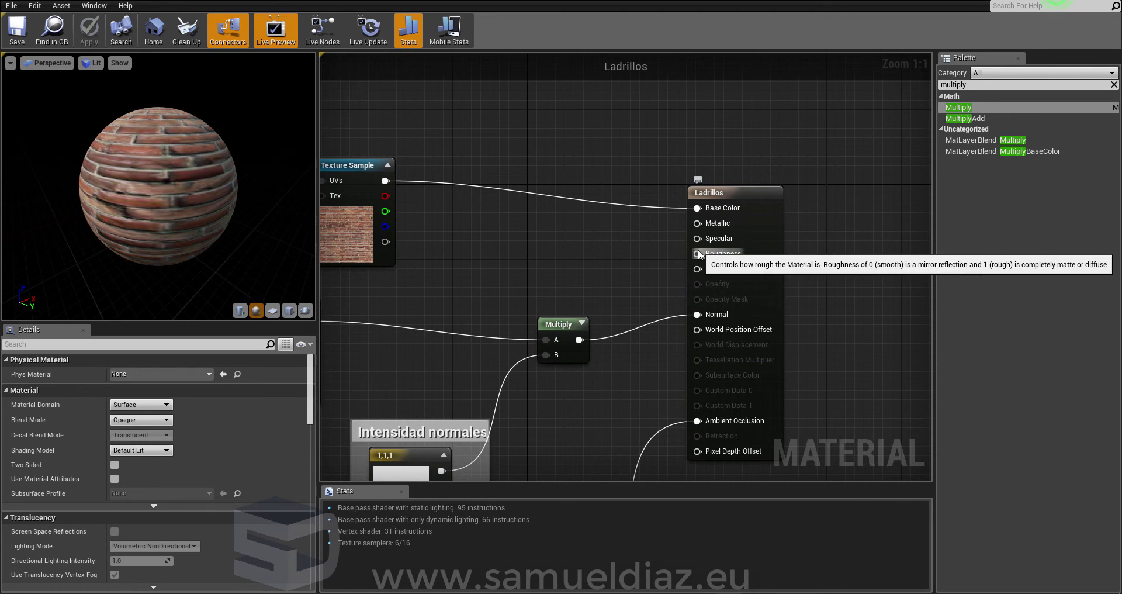
left_click_drag(221, 221, 250, 198)
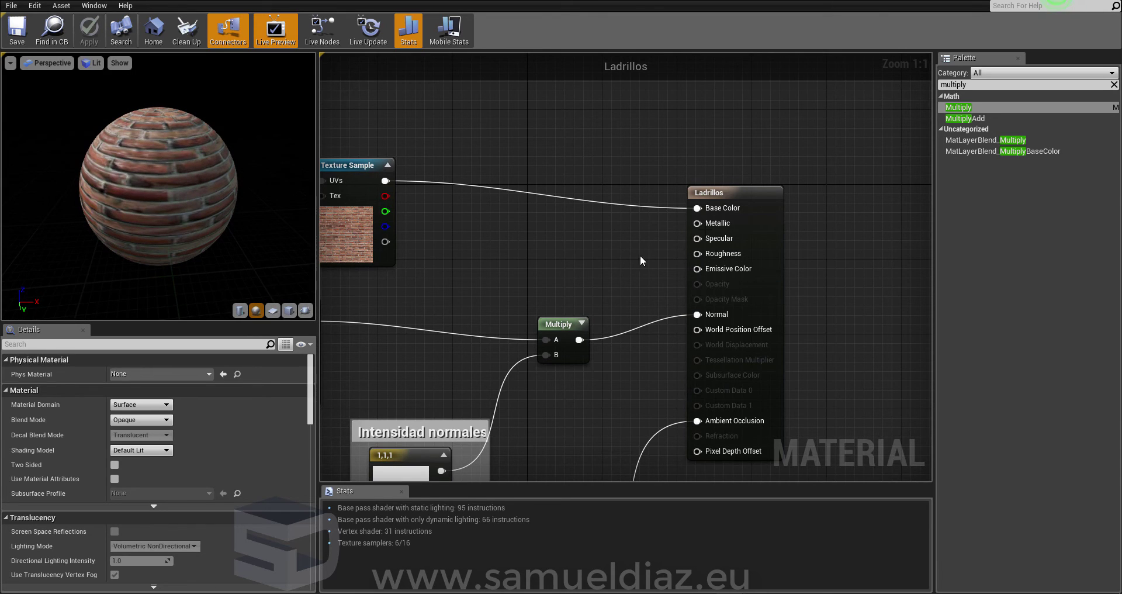
- Add a Constant with value 1 and wire it to Roughness
left_click(613, 258)
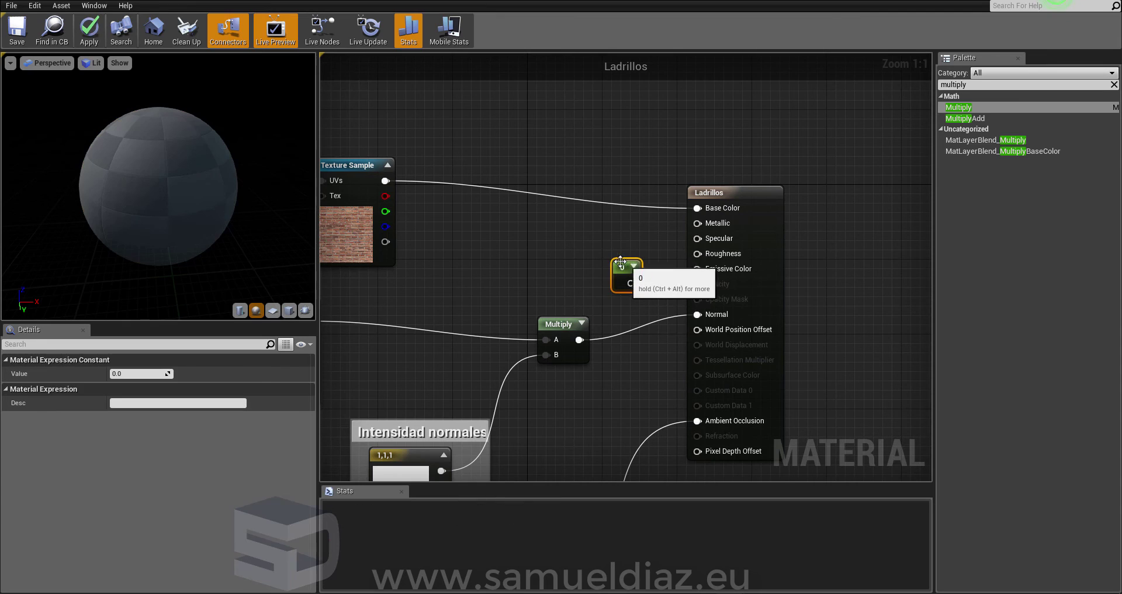
left_click_drag(608, 267, 587, 262)
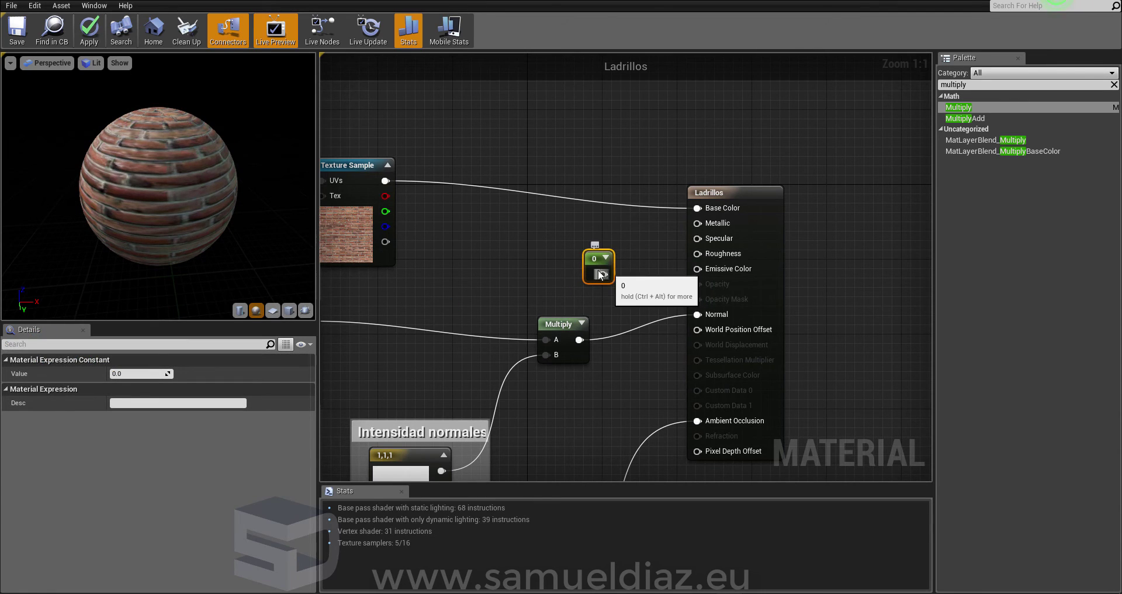
mouse_move(138, 374)
left_mouse_down()
mouse_move(117, 374)
mouse_move(176, 375)
left_mouse_up()
type("1")
key("Tab")
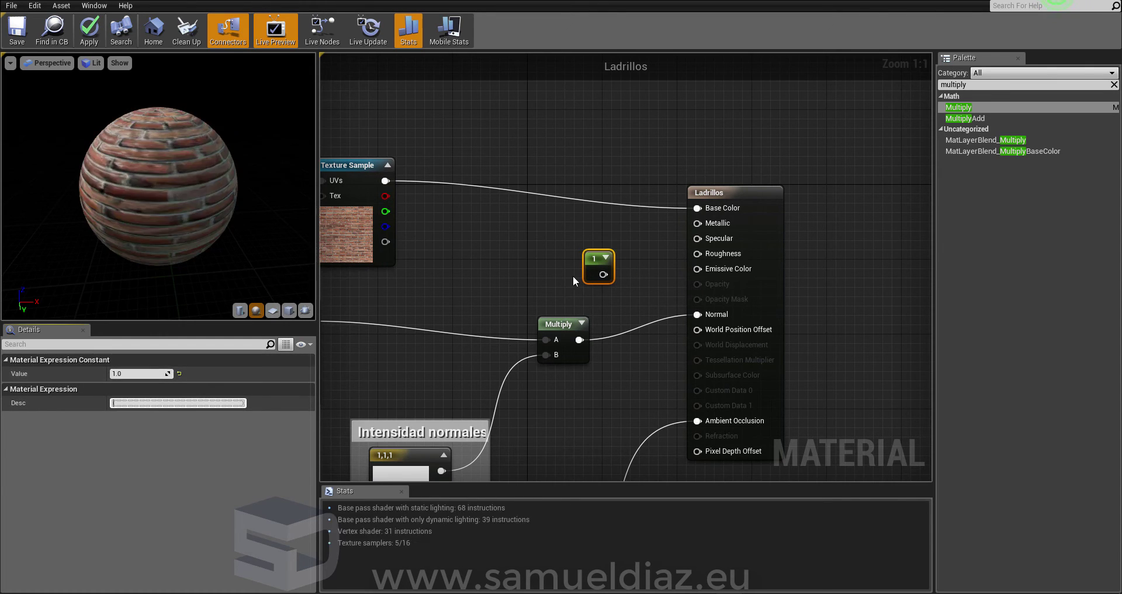
left_click_drag(604, 272, 707, 221)
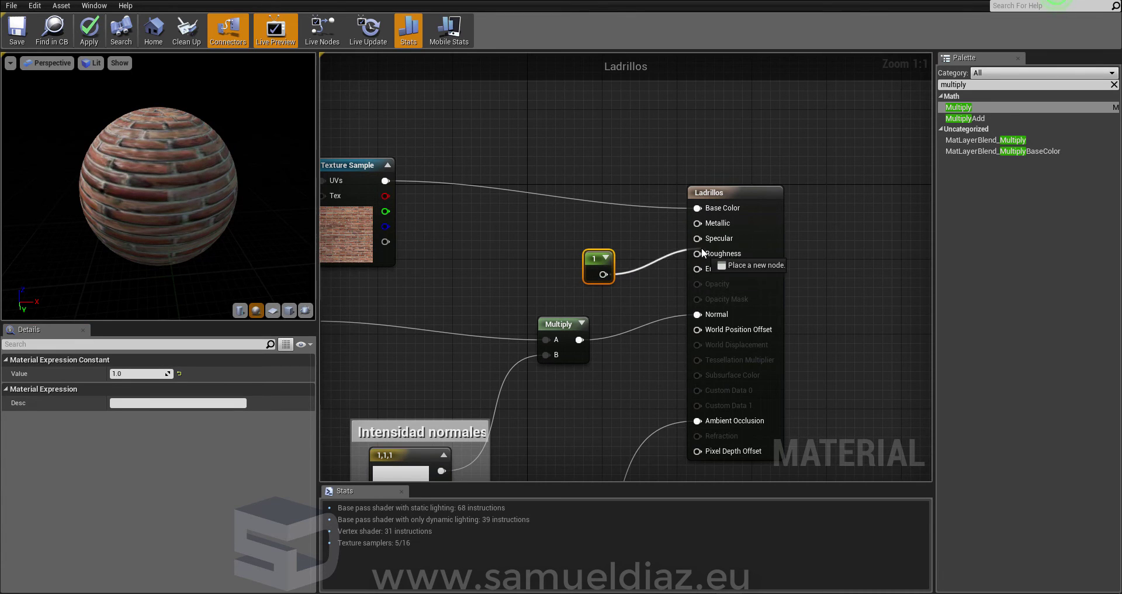
left_click_drag(710, 266, 698, 253)
left_click_drag(593, 258, 603, 257)
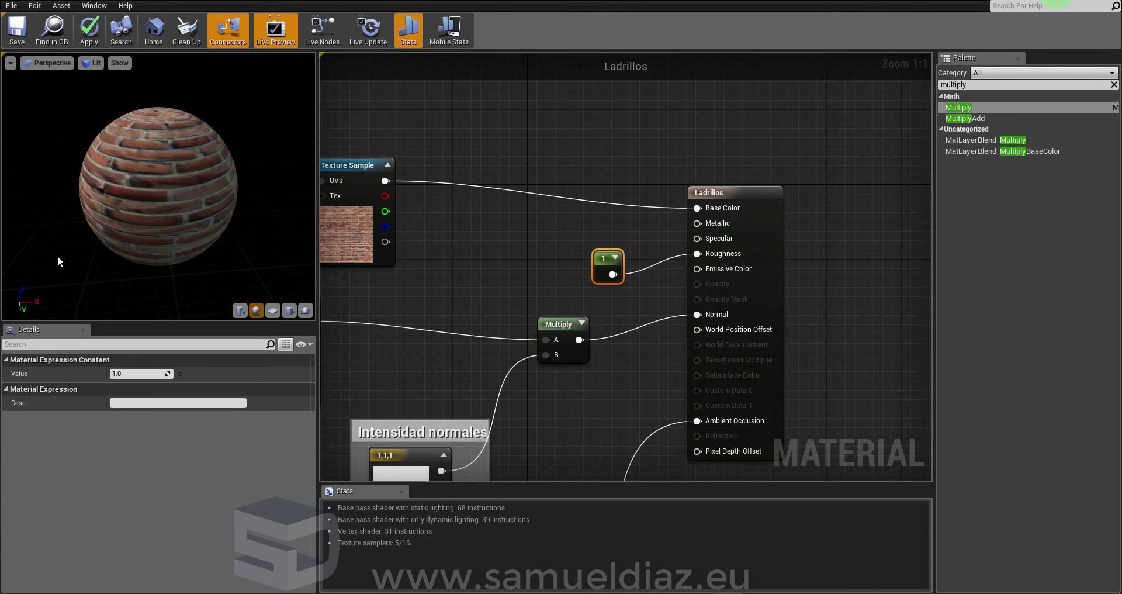
- Change the roughness constant to 0 and apply the glossier Ladrillos material
mouse_move(124, 204)
left_mouse_down()
mouse_move(132, 182)
mouse_move(100, 131)
left_mouse_up()
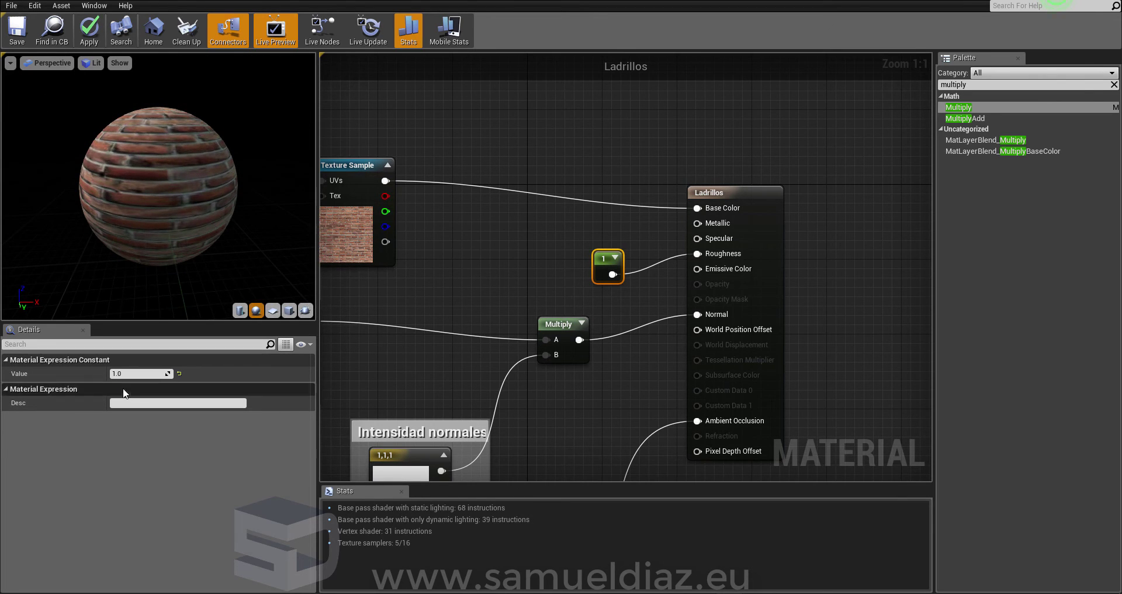
type("0")
key("Return")
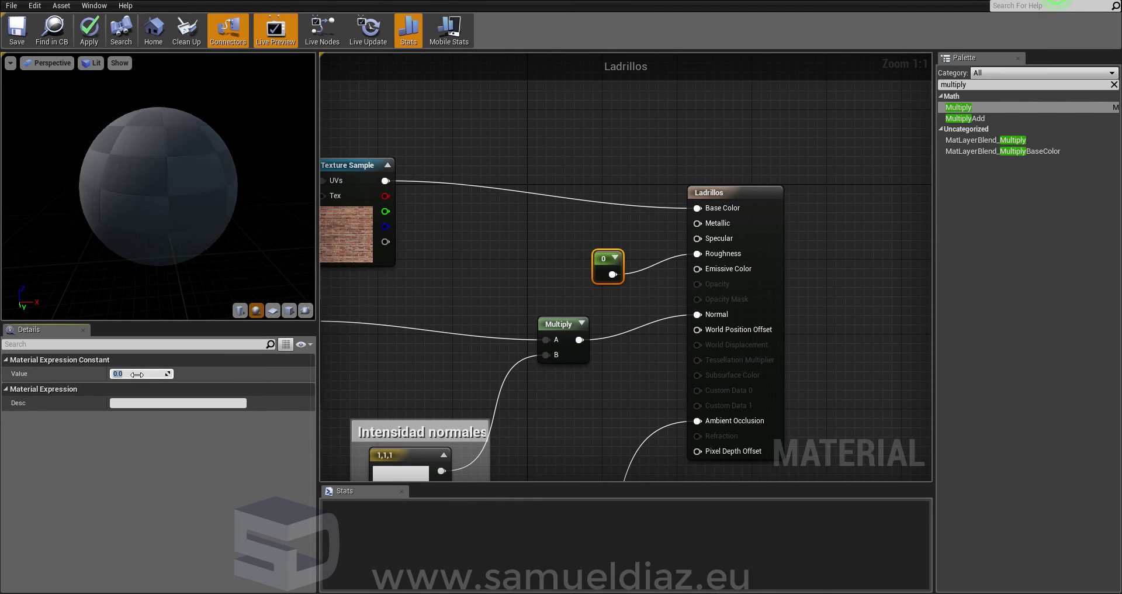
mouse_move(159, 300)
left_mouse_down()
mouse_move(176, 292)
mouse_move(157, 246)
mouse_move(175, 245)
mouse_move(163, 210)
left_mouse_up()
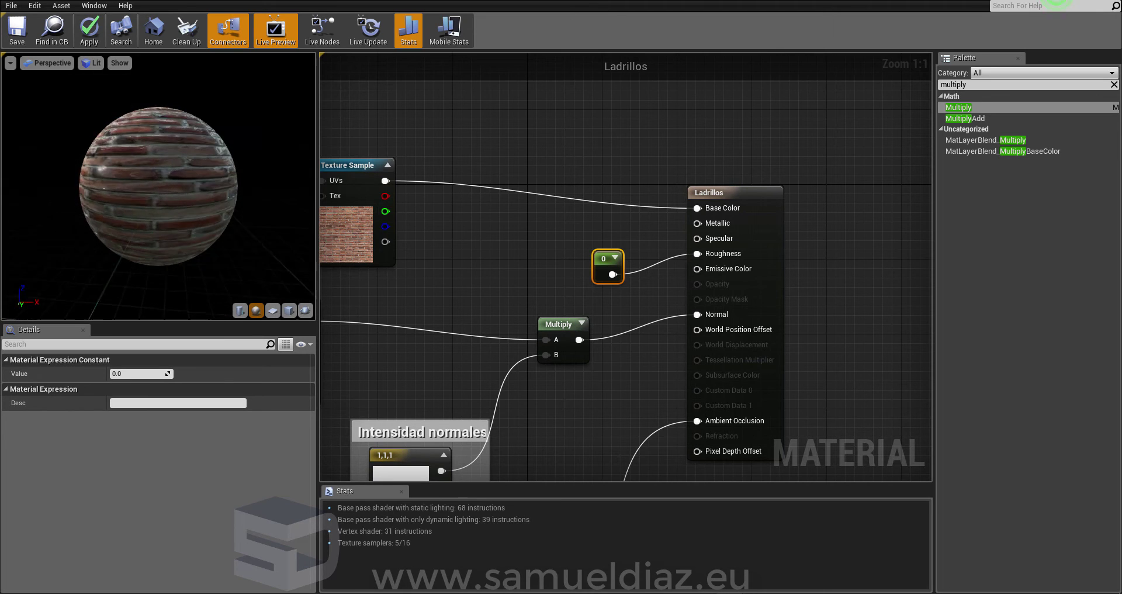
left_click(100, 41)
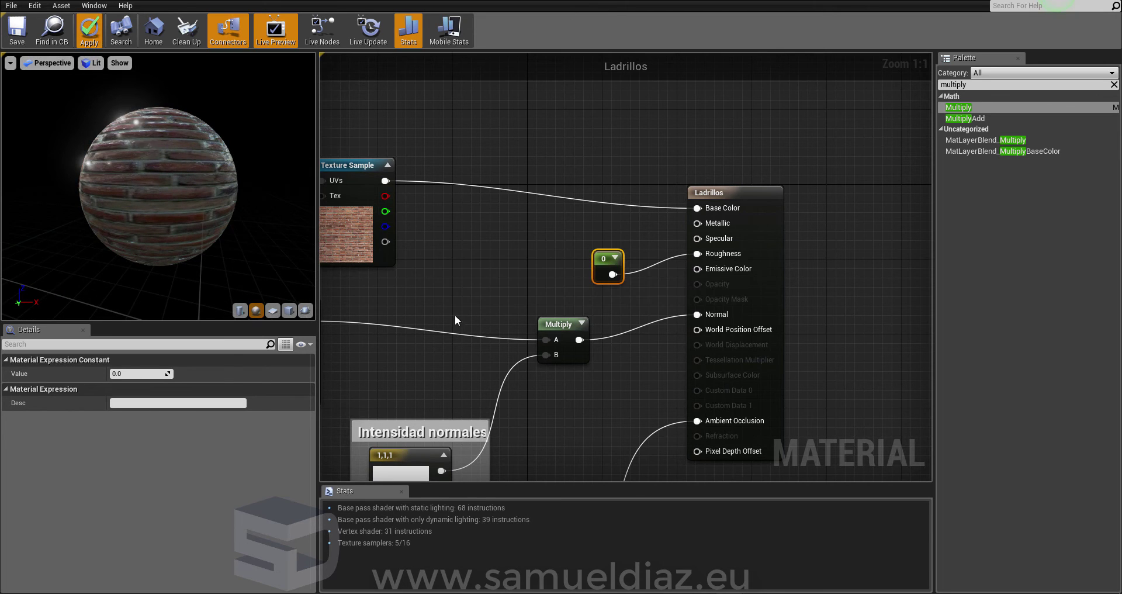
left_click_drag(168, 179, 97, 185)
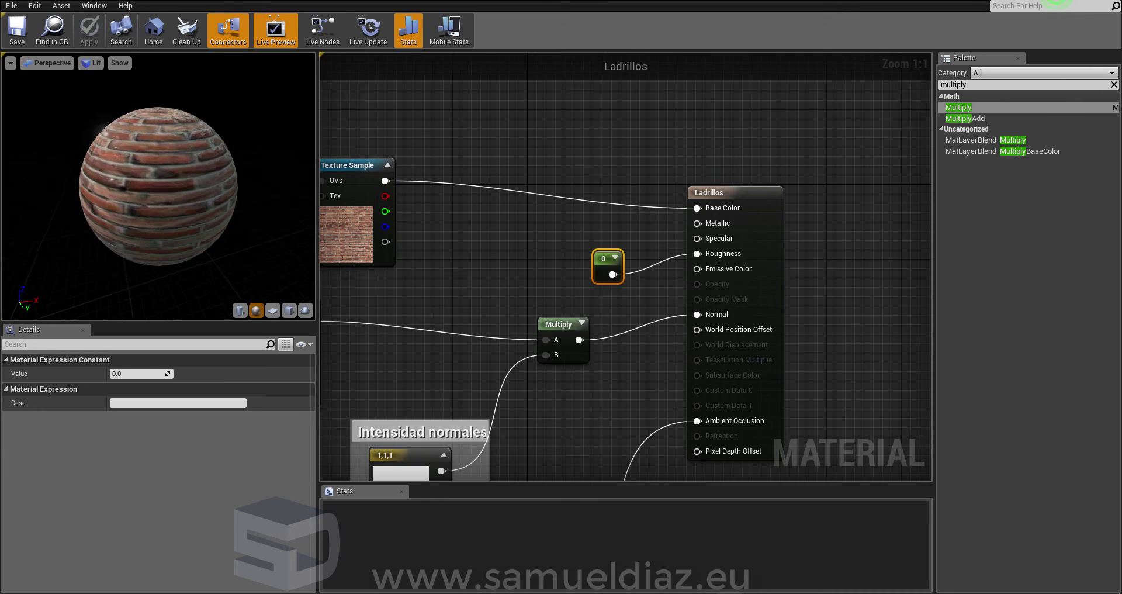
- Break the Normal, Ambient Occlusion and Base Color wires in Ladrillos and apply the plain material
left_click_drag(182, 177, 265, 244)
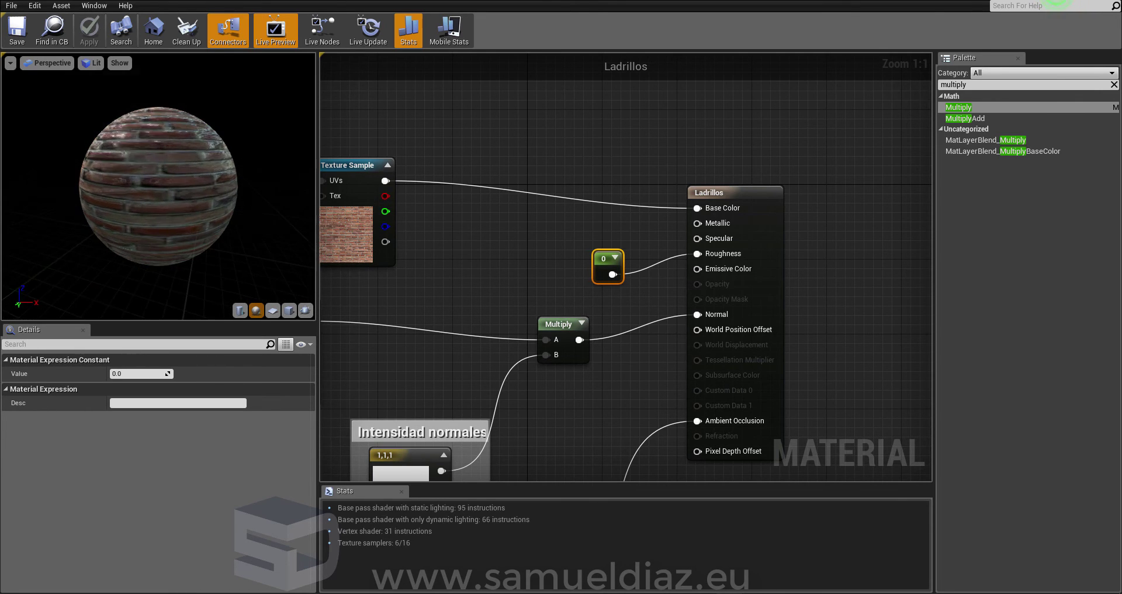
mouse_move(149, 179)
left_mouse_down()
mouse_move(149, 222)
mouse_move(149, 181)
left_mouse_up()
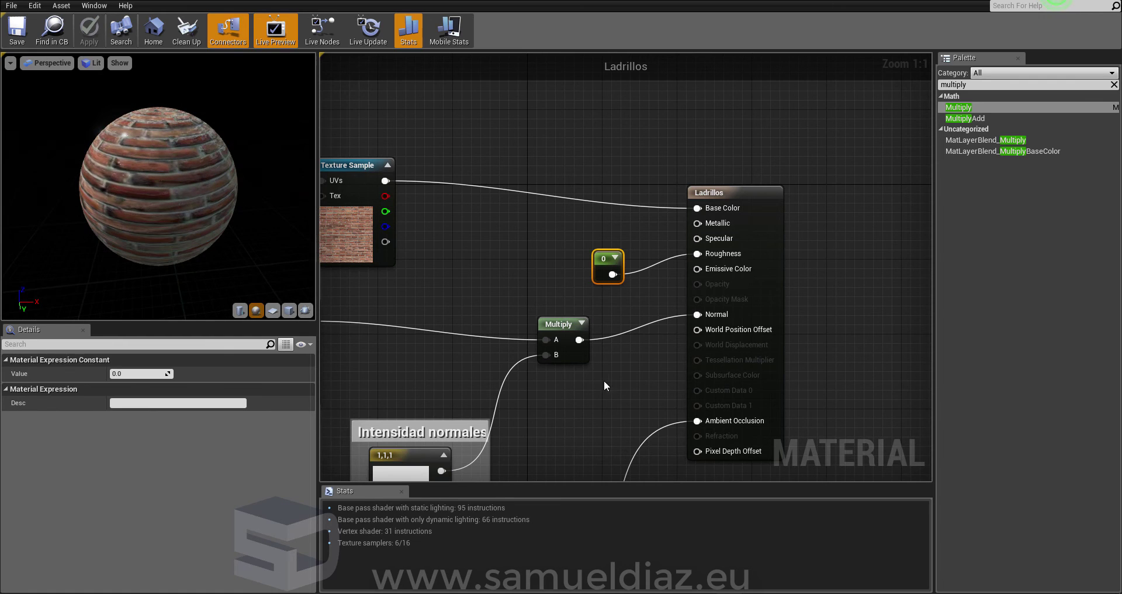
scroll(601, 384, "down", 2)
left_click_drag(295, 271, 339, 271)
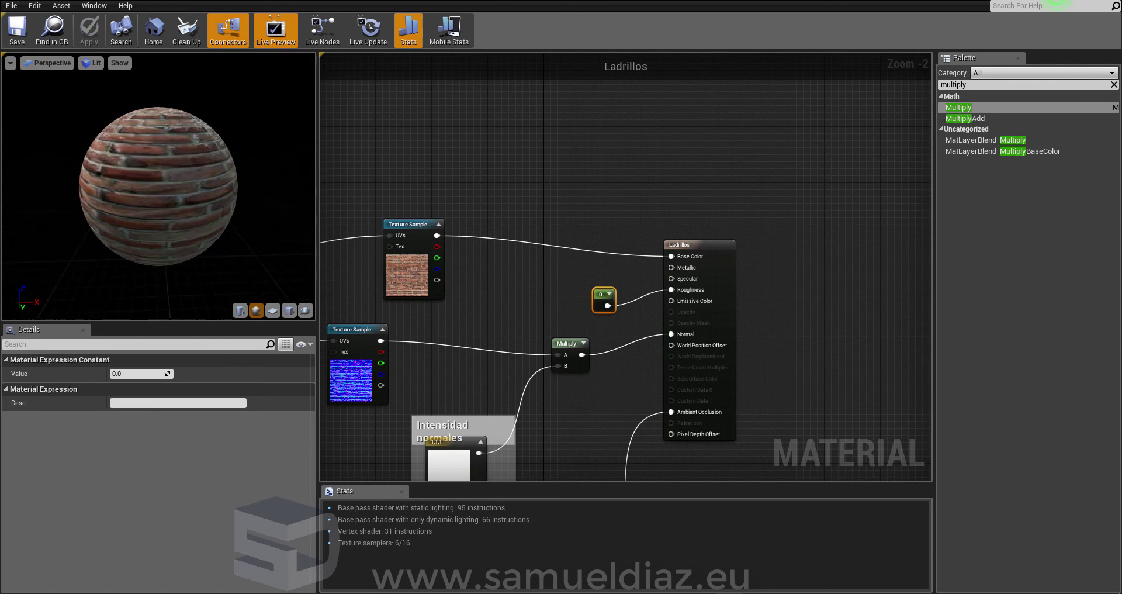
left_click(625, 345, "alt")
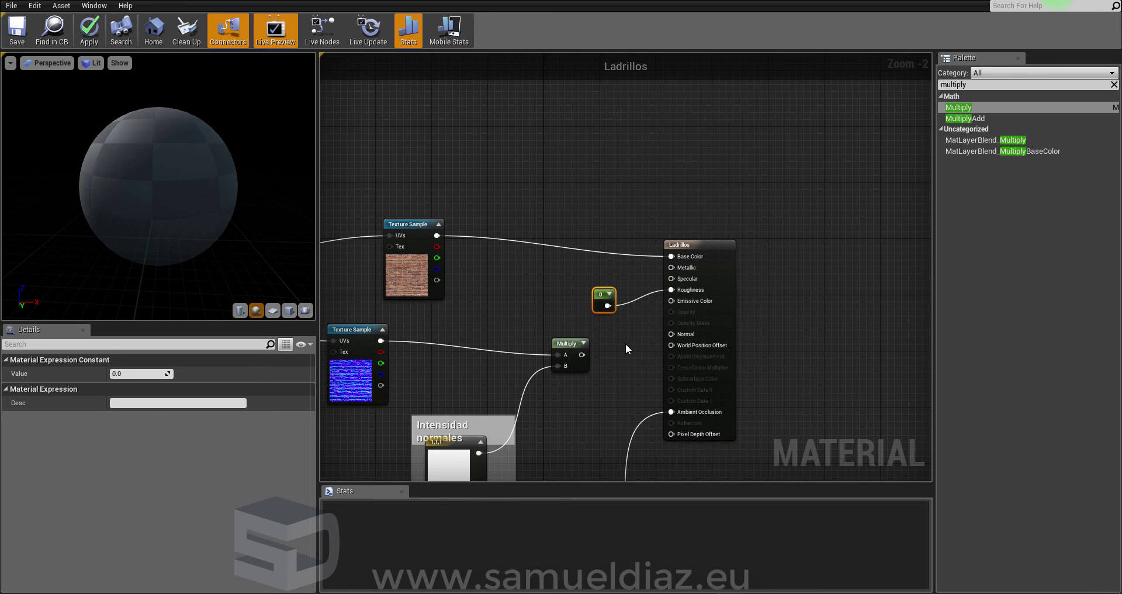
mouse_move(175, 187)
left_mouse_down()
mouse_move(141, 187)
mouse_move(157, 163)
left_mouse_up()
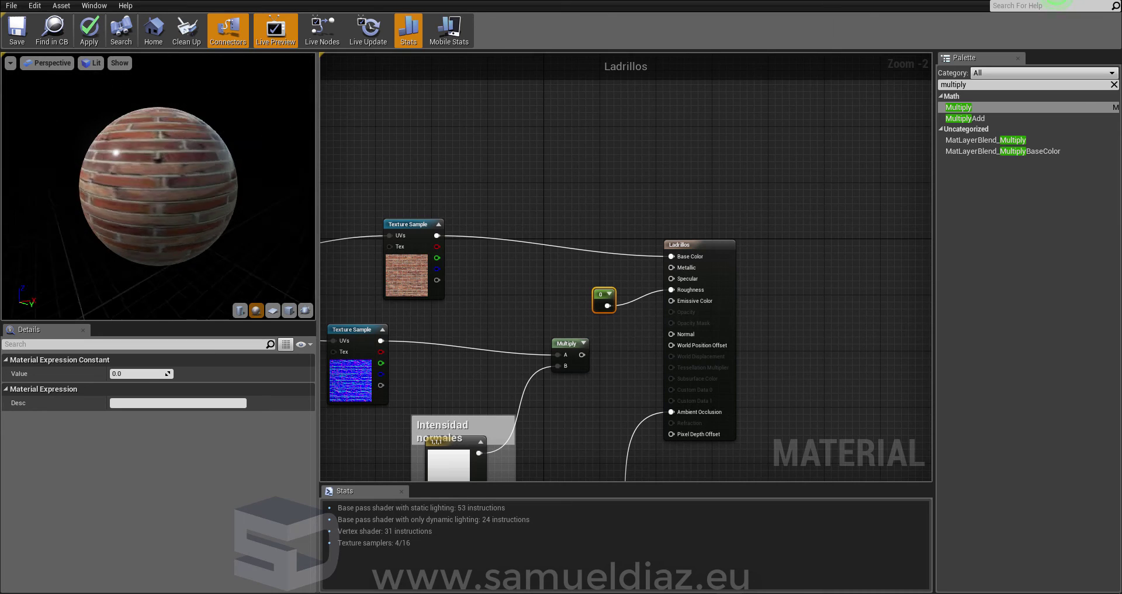
left_click(629, 444, "alt")
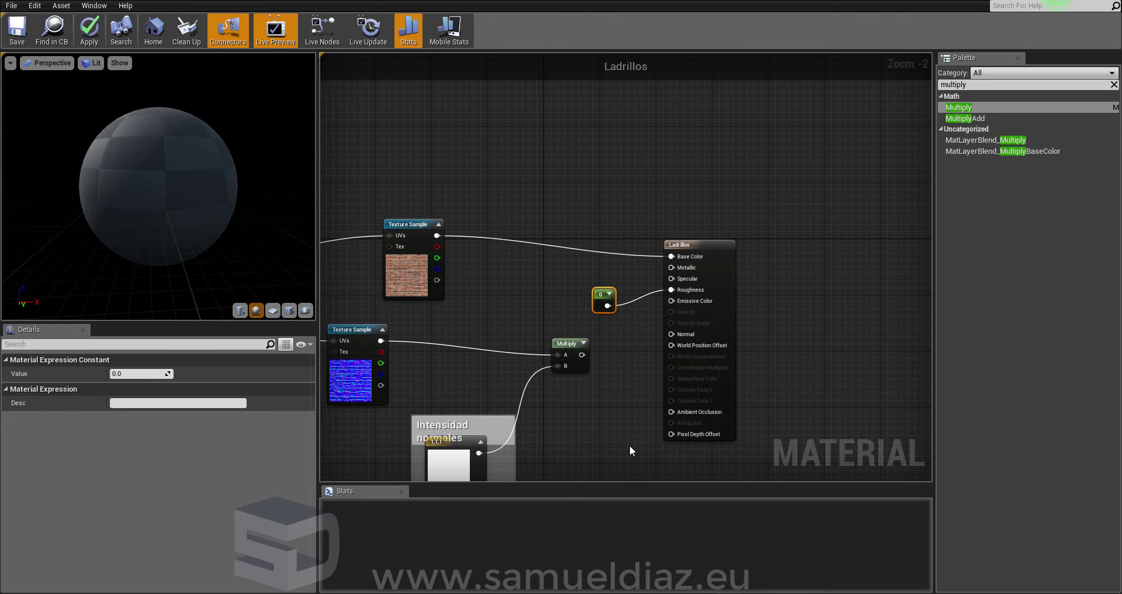
left_click(555, 244, "alt")
left_click_drag(184, 207, 211, 204)
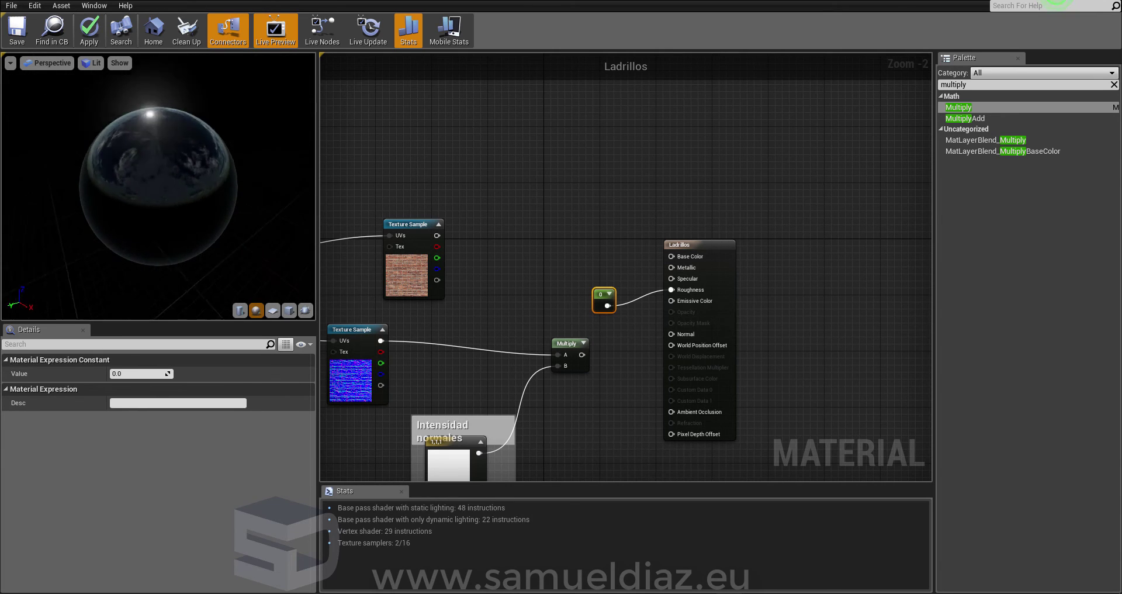
left_click_drag(210, 204, 210, 193)
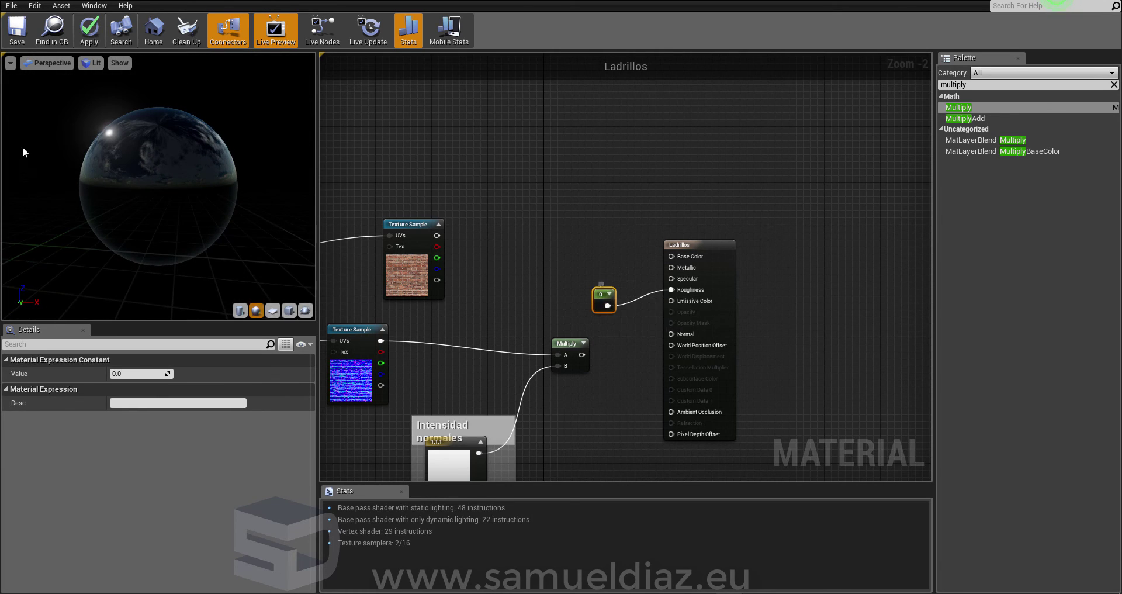
left_click_drag(26, 152, 168, 281)
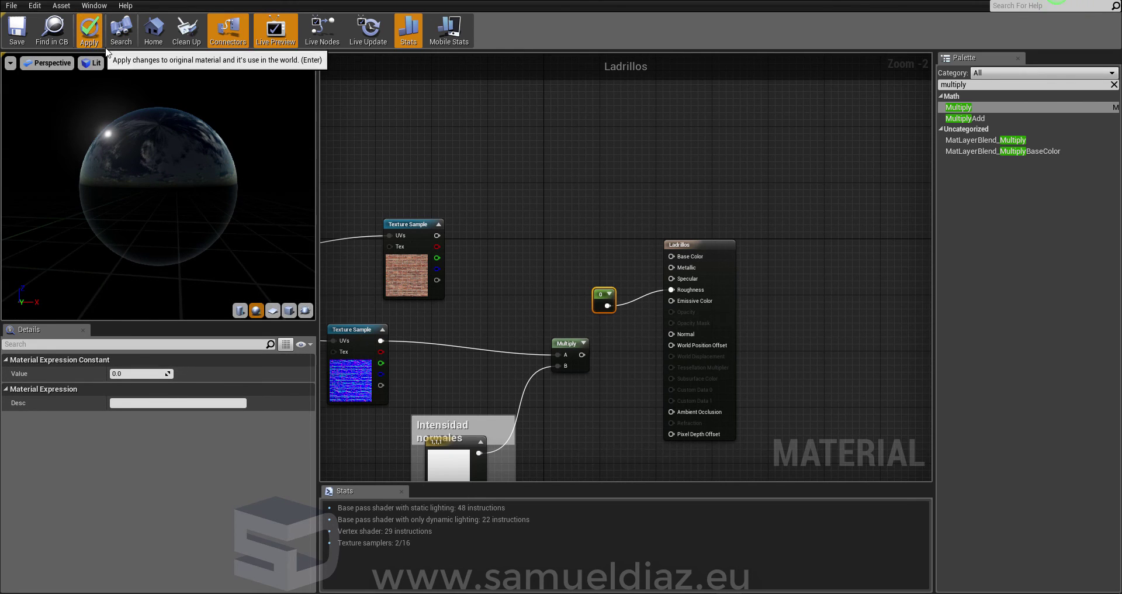
left_click(89, 28)
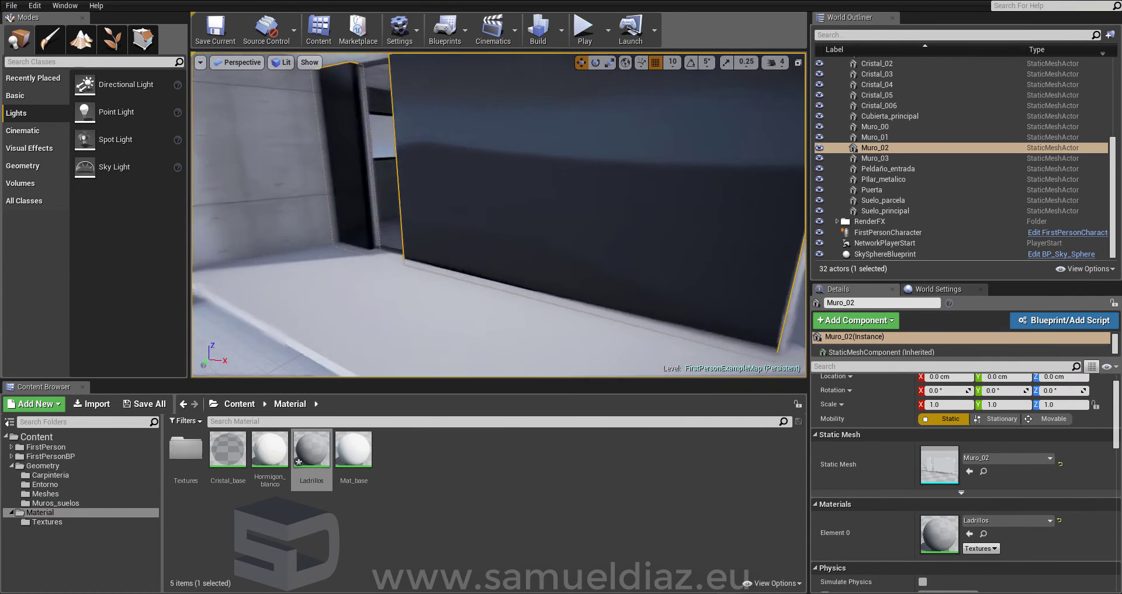
- Rewire Ladrillos: brick texture into Base Color, Multiply into Normal, Add into Ambient Occlusion, then apply
right_click_drag(573, 164, 497, 204)
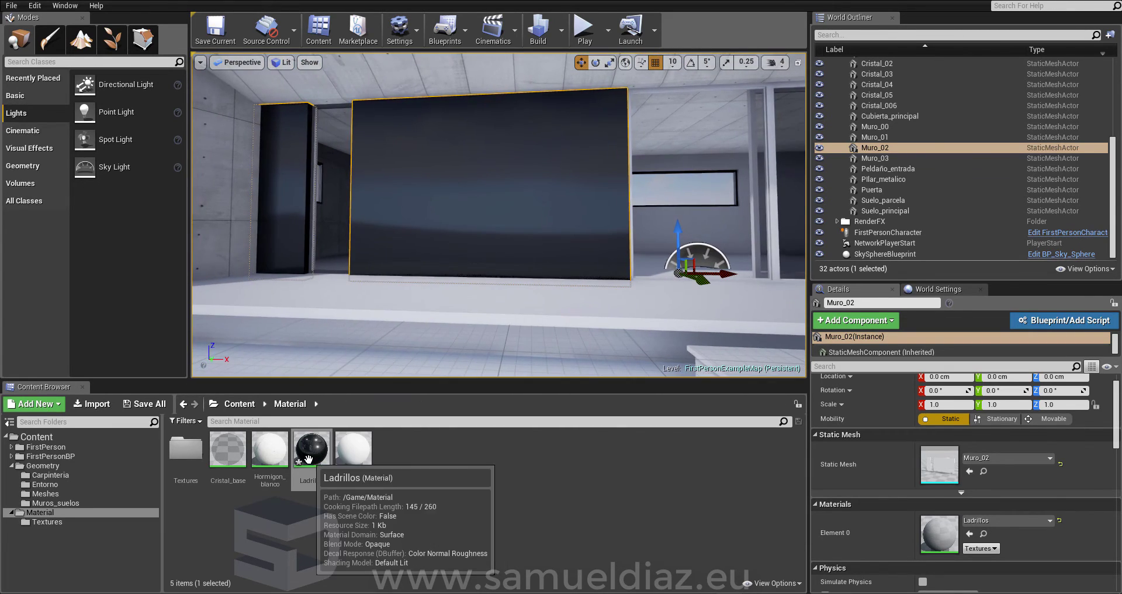
double_click(310, 449)
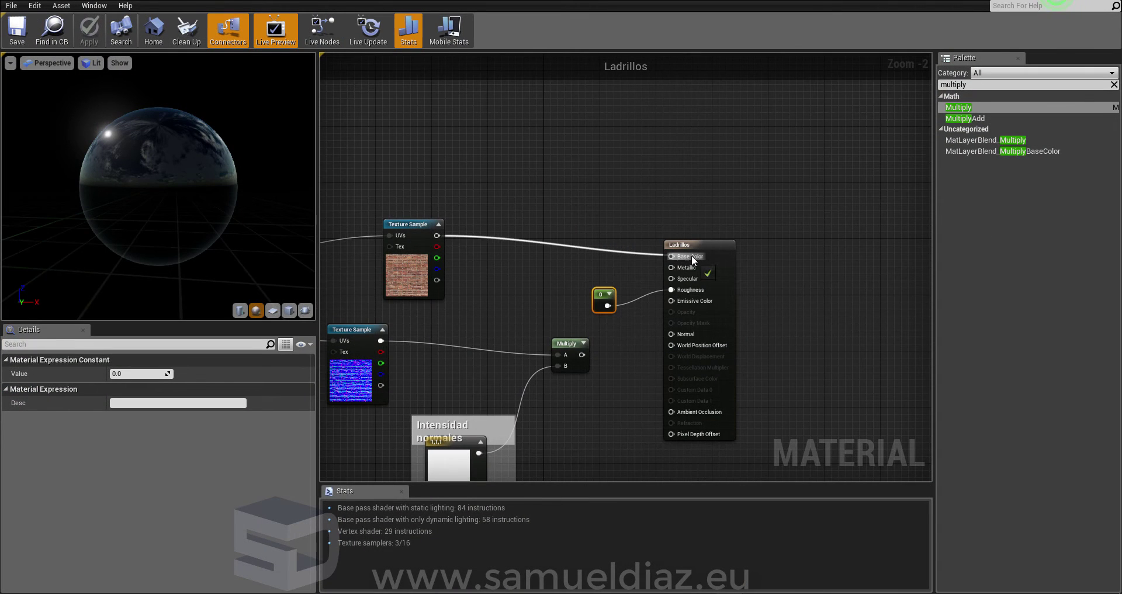
left_click_drag(692, 255, 692, 256)
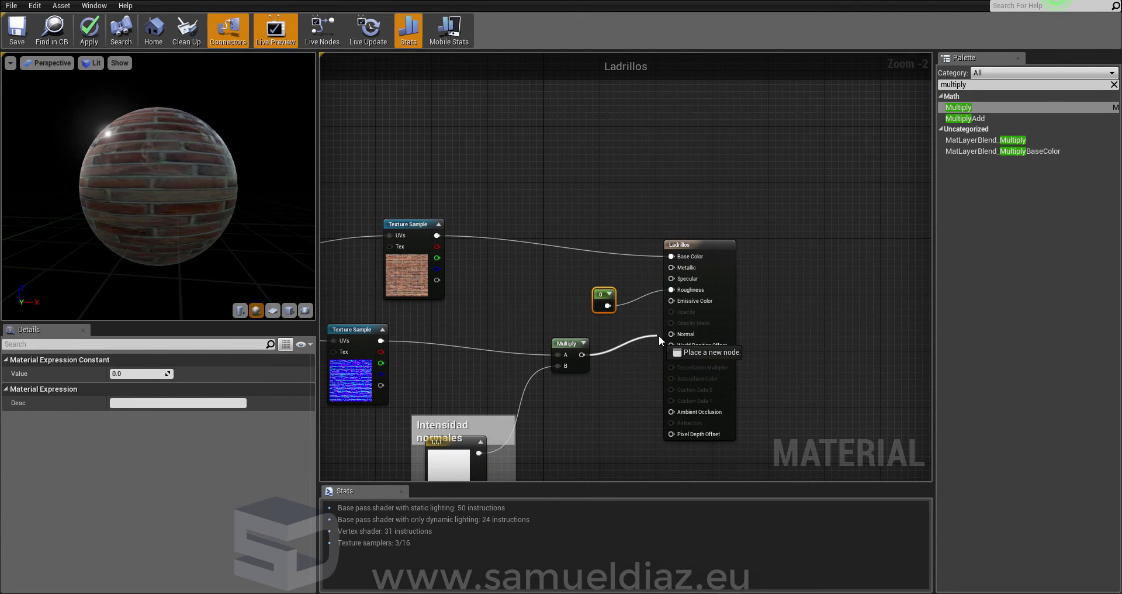
left_click_drag(658, 335, 672, 335)
scroll(539, 429, "down", 2)
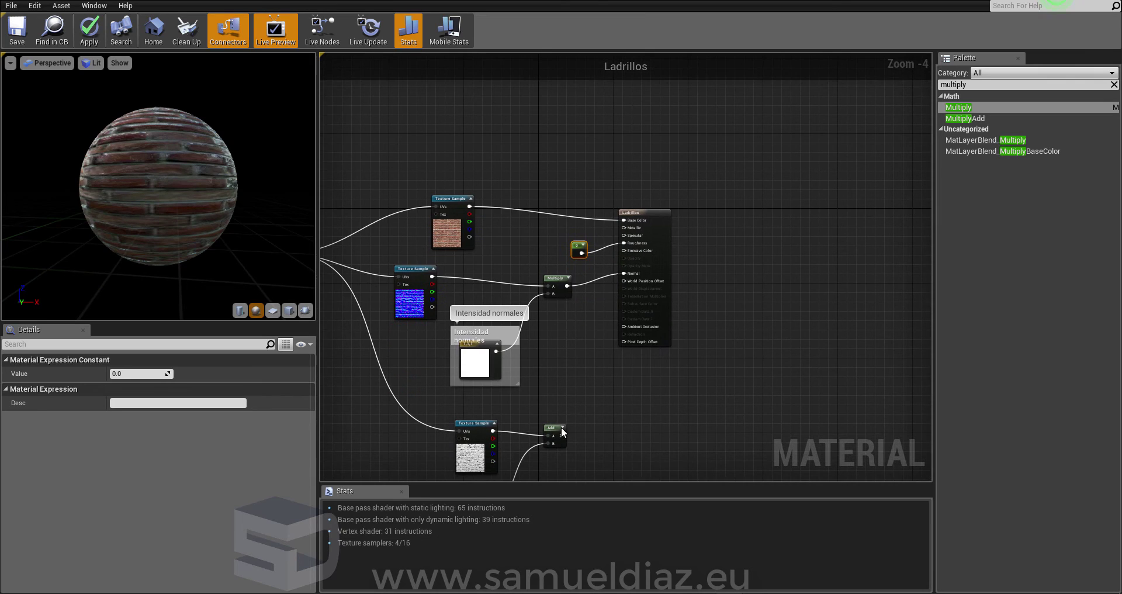
left_click_drag(564, 436, 624, 326)
scroll(620, 211, "up", 4)
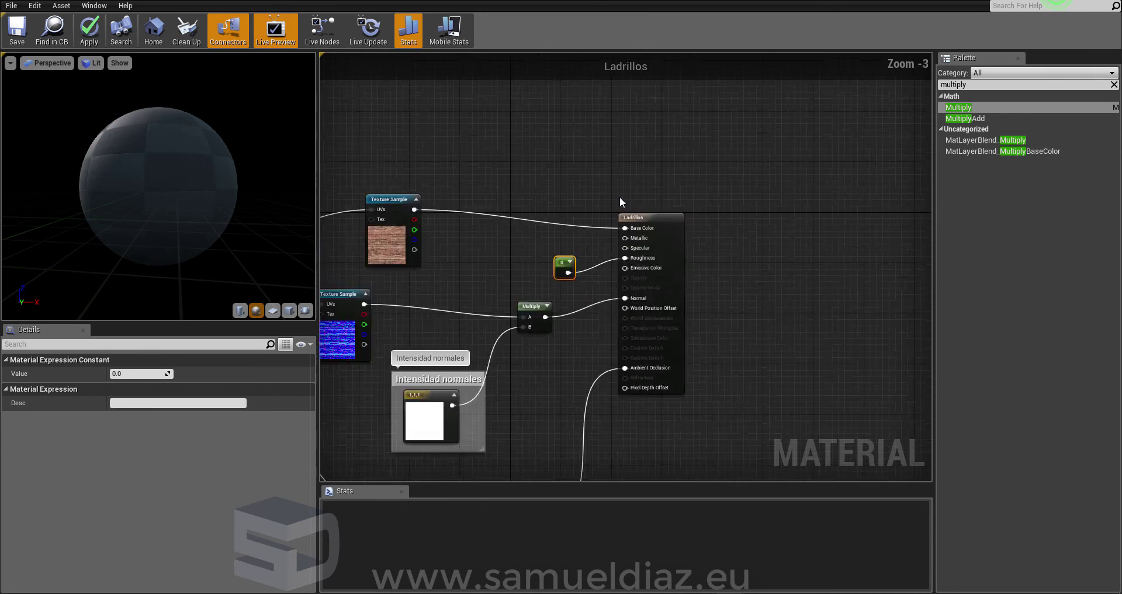
left_click(99, 34)
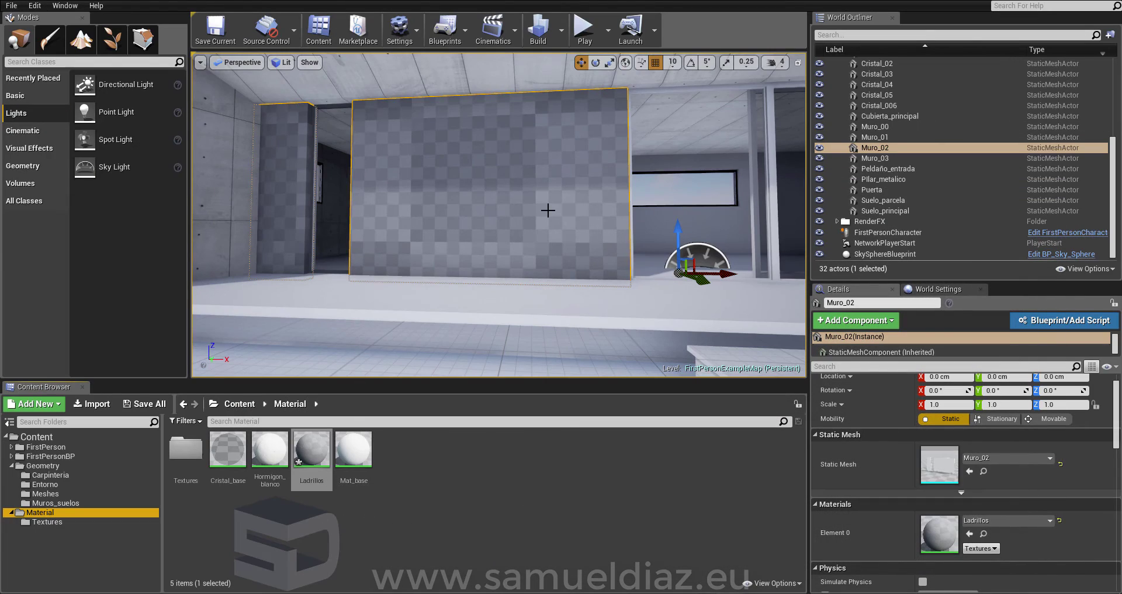
- Play-test the level, walking forward beside the brick wall, then stop the session with Esc
left_click_drag(547, 210, 590, 146)
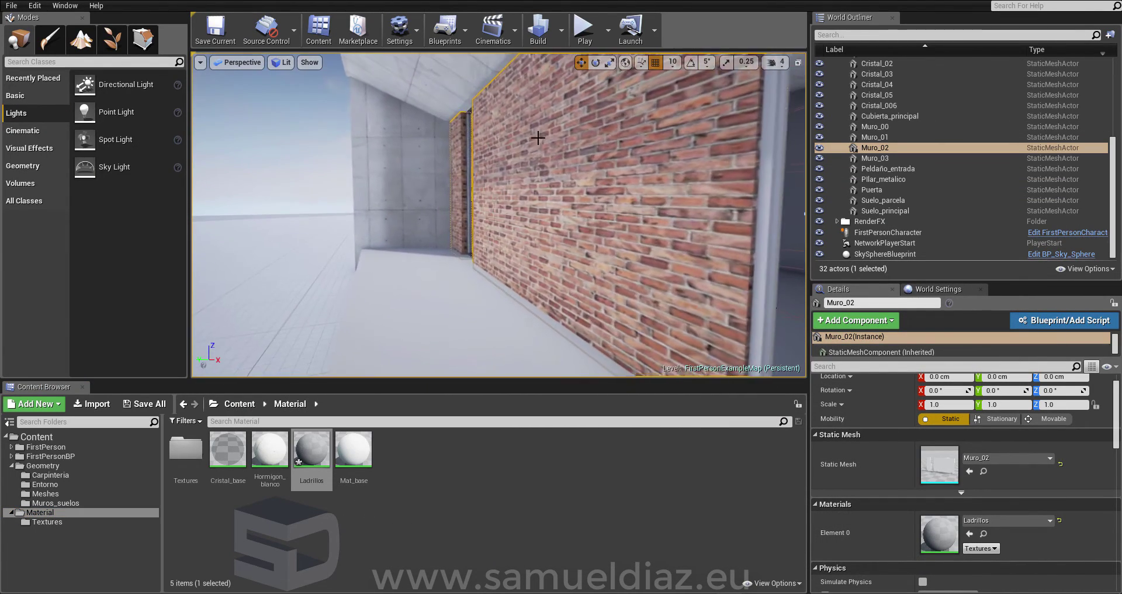
left_click(584, 29)
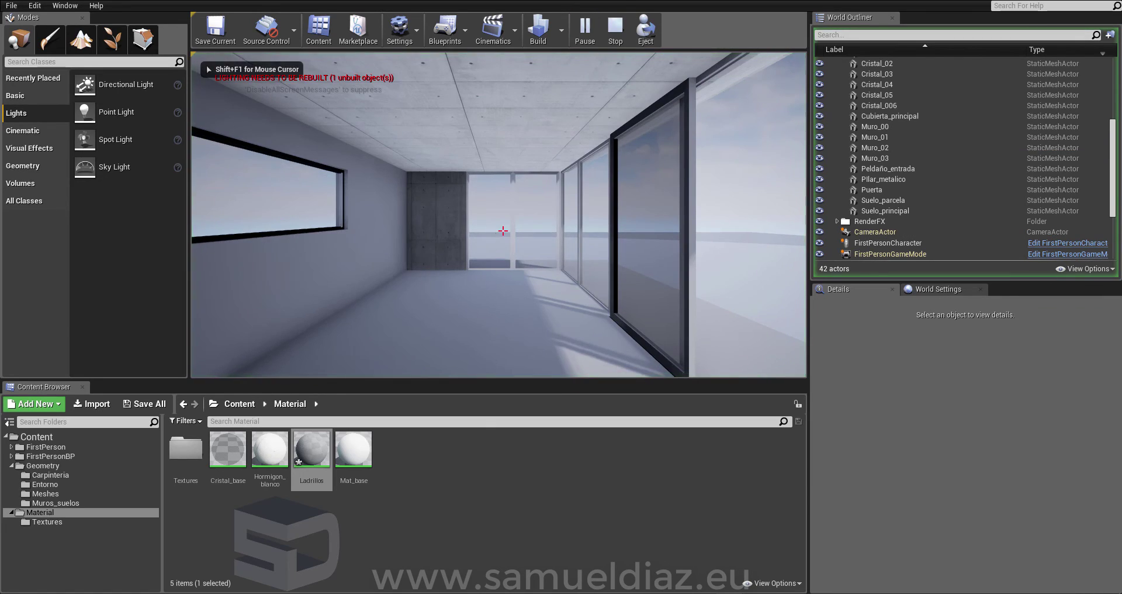
key("w")
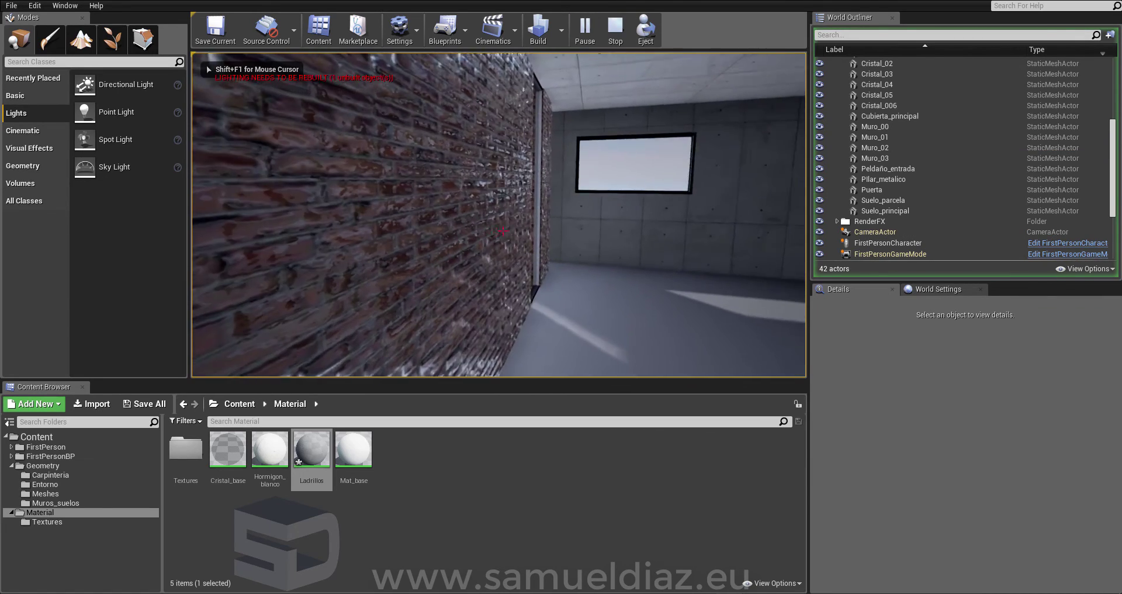
mouse_move(502, 231)
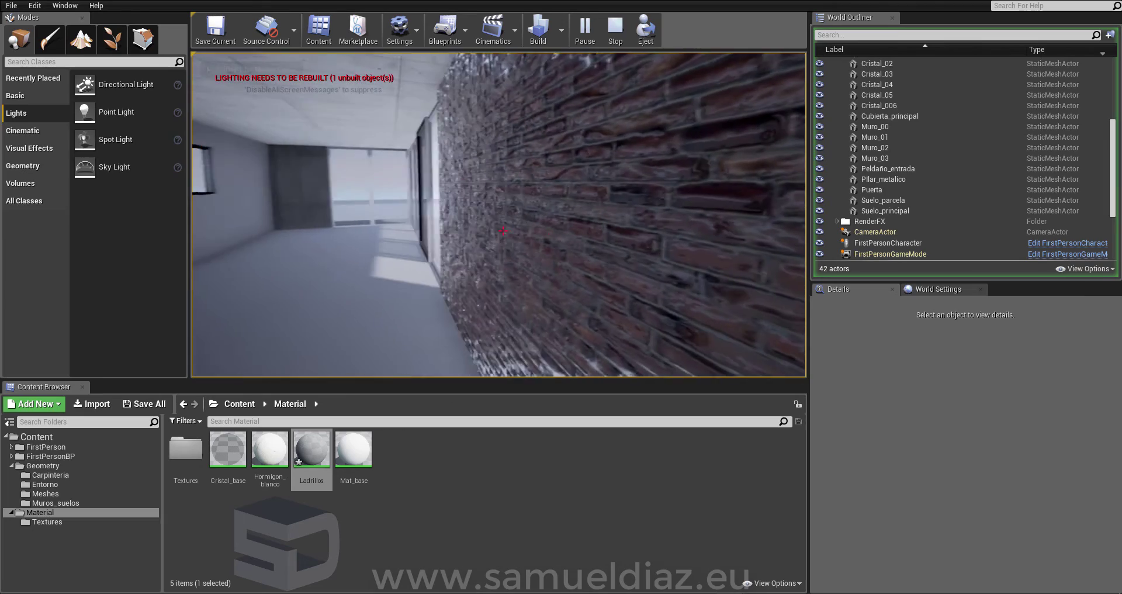
key("w")
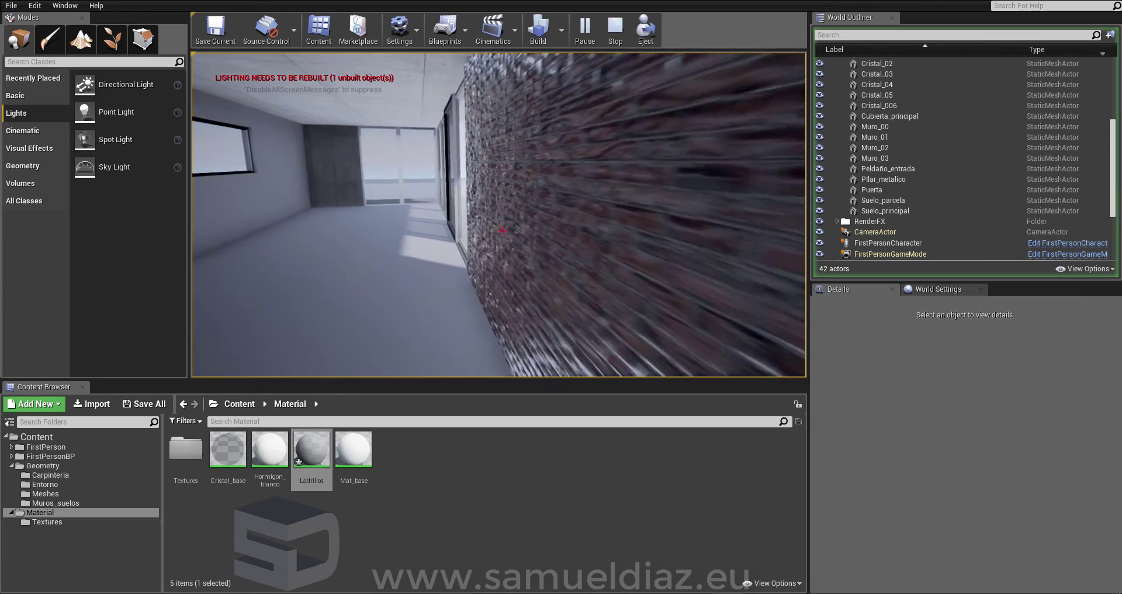
key("w")
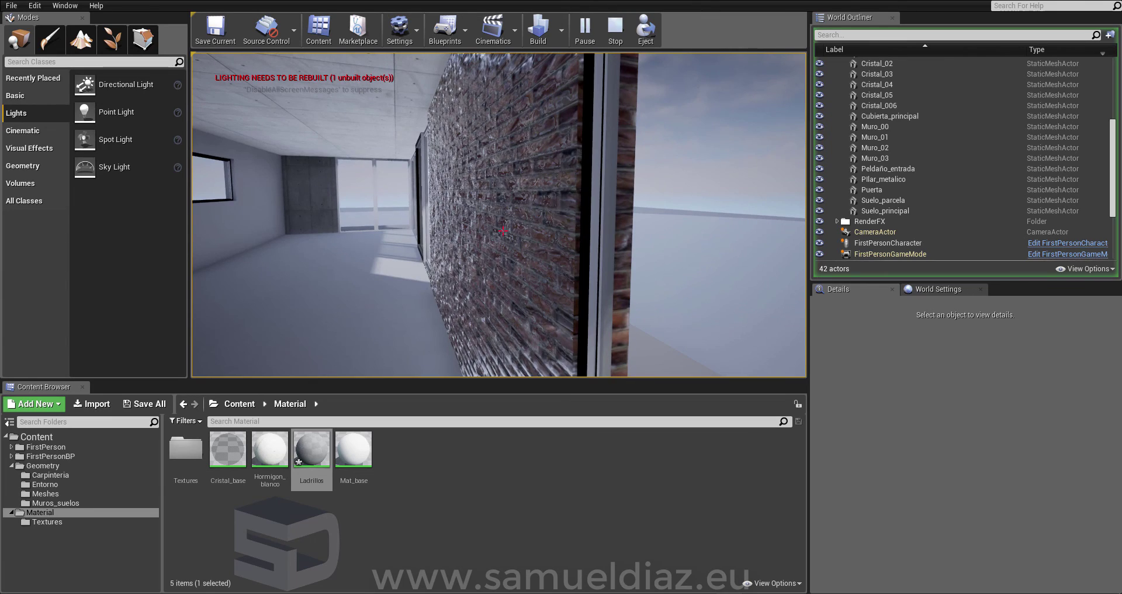
key("Escape")
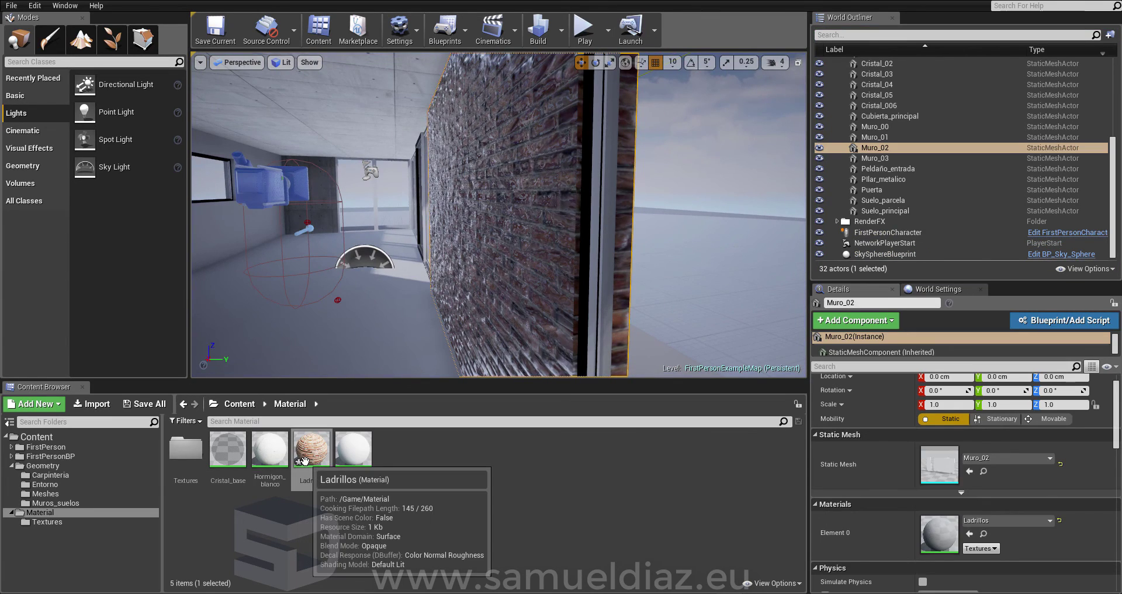
- Set the Ladrillos roughness constant to 0.7 and apply
double_click(304, 459)
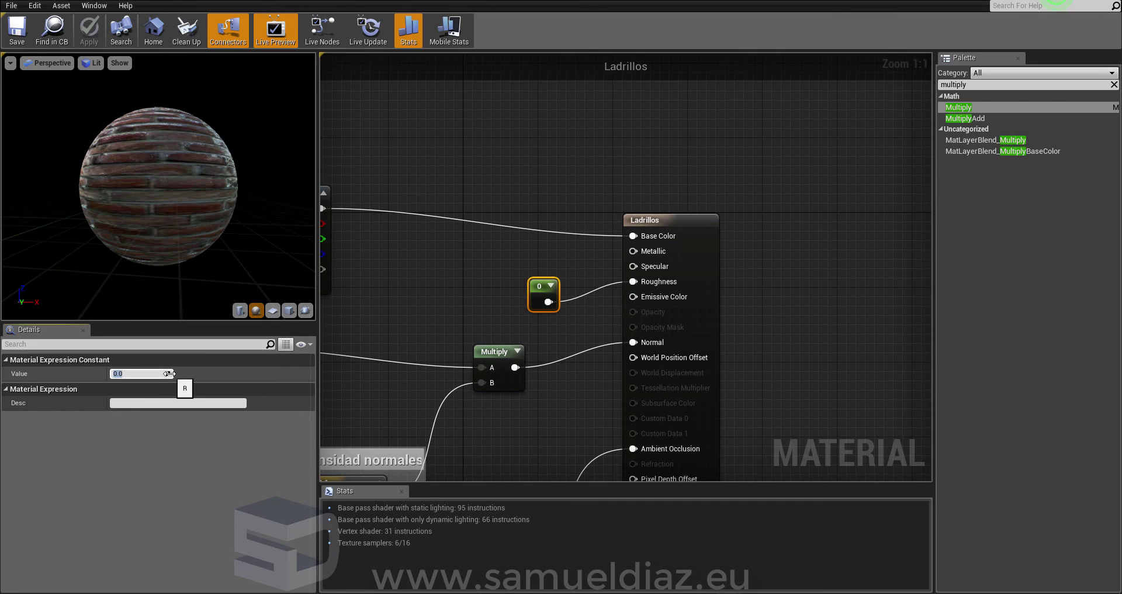
type("0.7")
key("Return")
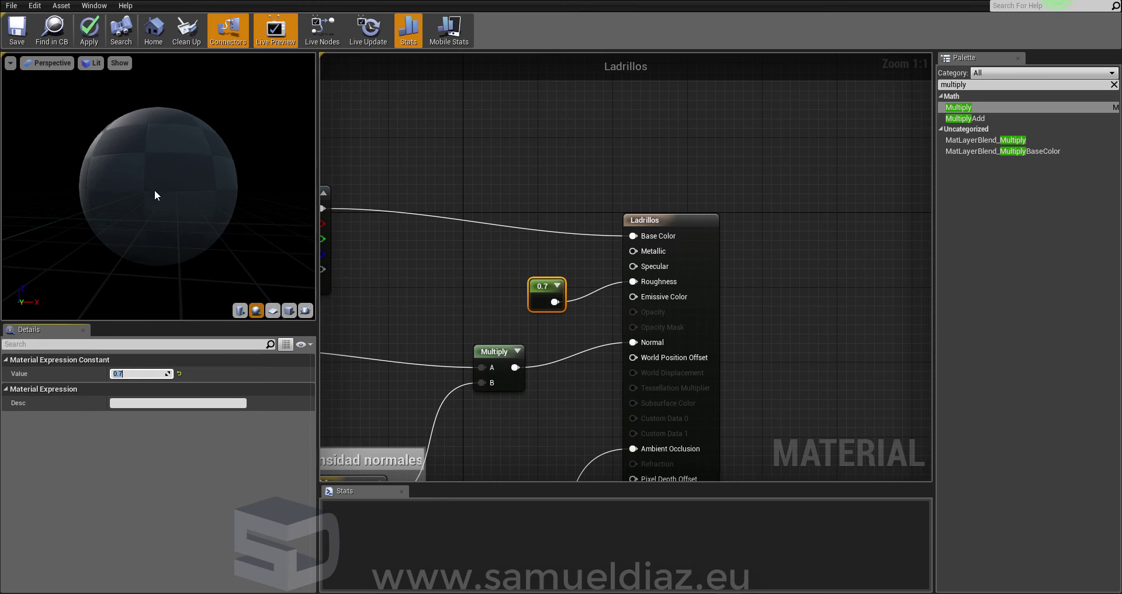
left_click(92, 39)
- Add a new constant of value 1 driving the Metallic input
mouse_move(544, 283)
left_mouse_down()
mouse_move(535, 302)
mouse_move(634, 250)
left_mouse_up()
left_click(524, 265)
left_click(529, 262)
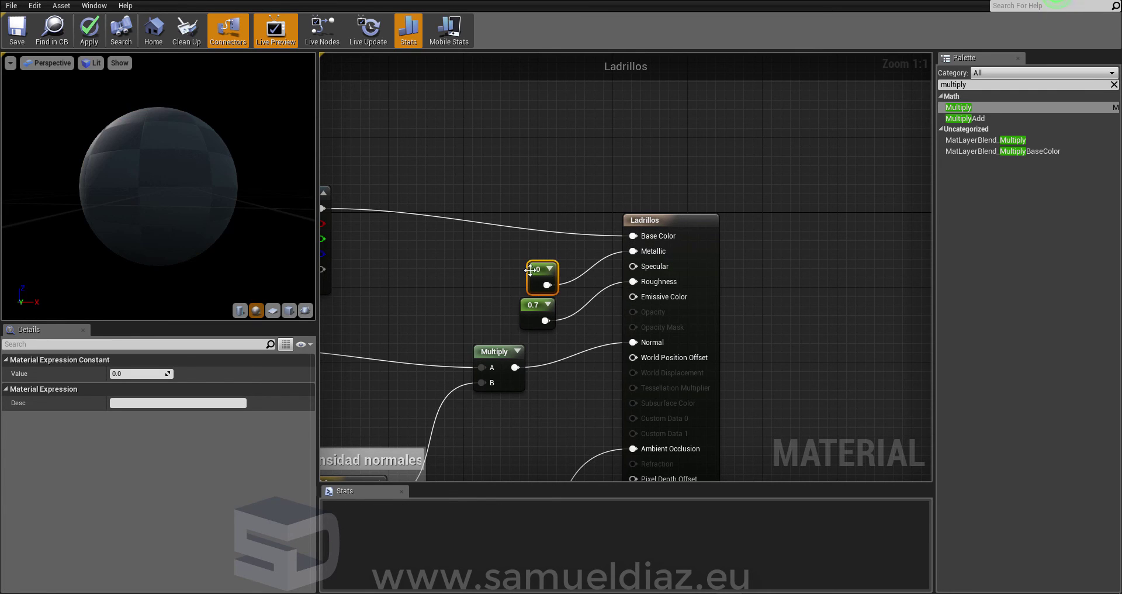
left_click_drag(544, 270, 499, 249)
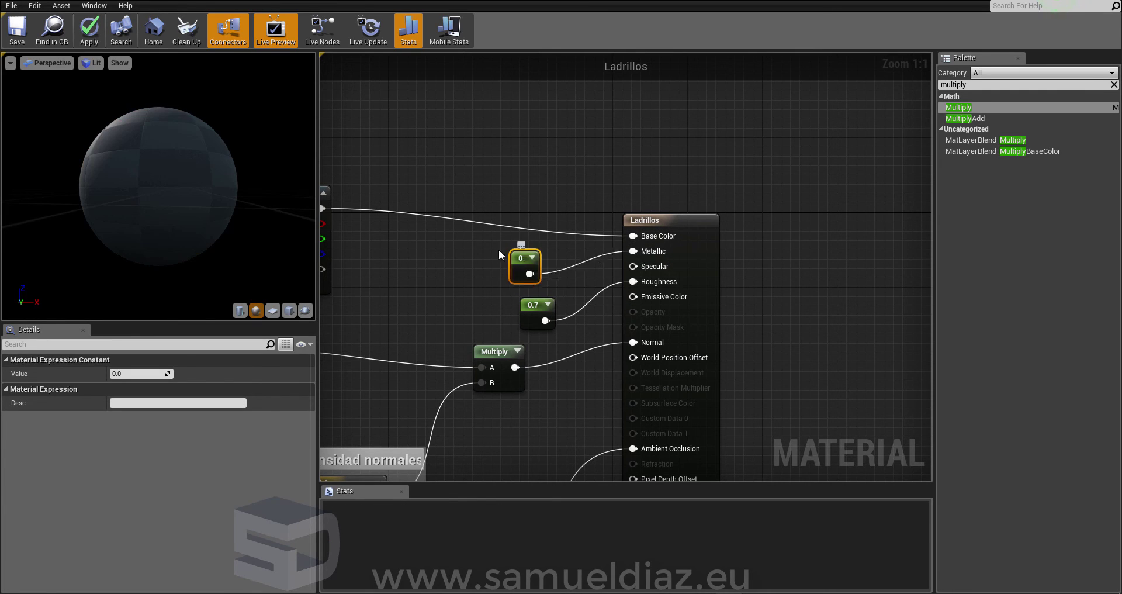
left_click(125, 375)
type("1")
key("Tab")
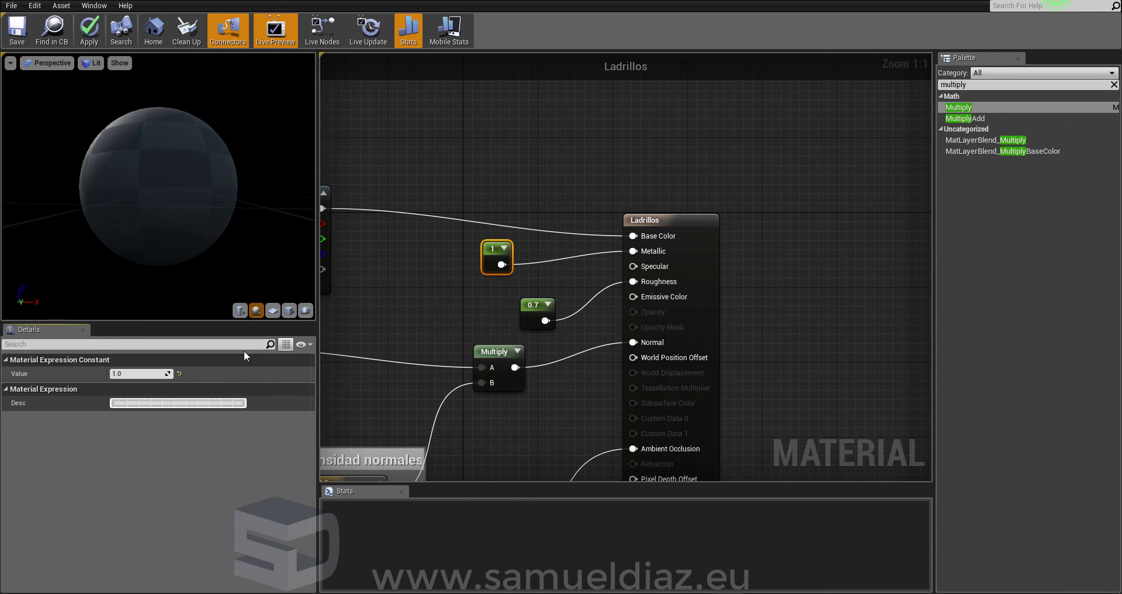
- Apply the Metallic change, then play-test walking past the brick wall toward the window room
left_click(89, 29)
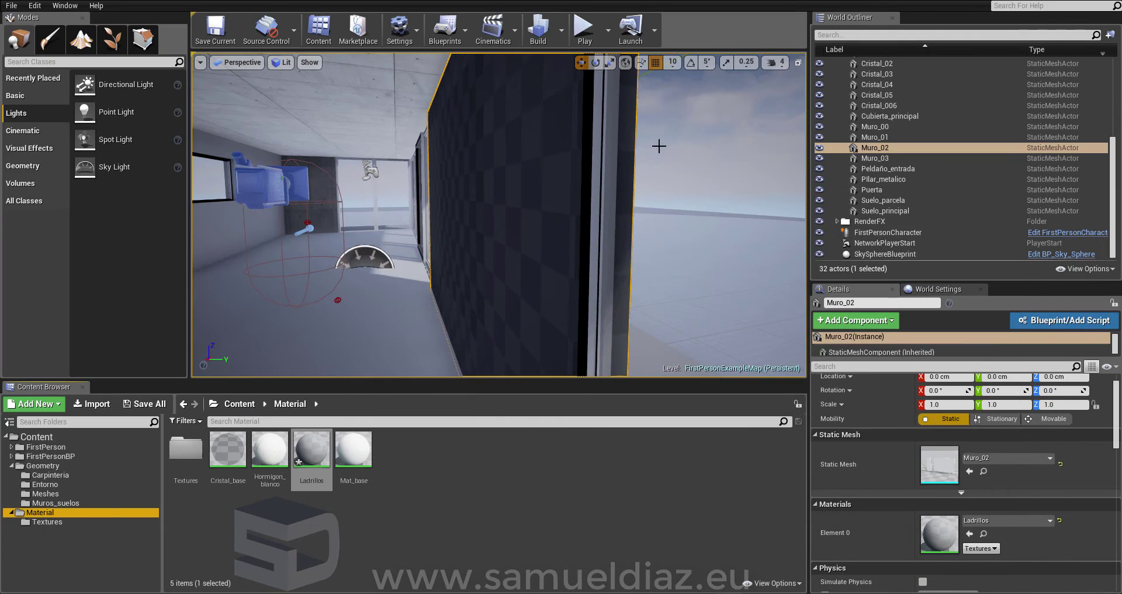
left_click(444, 244)
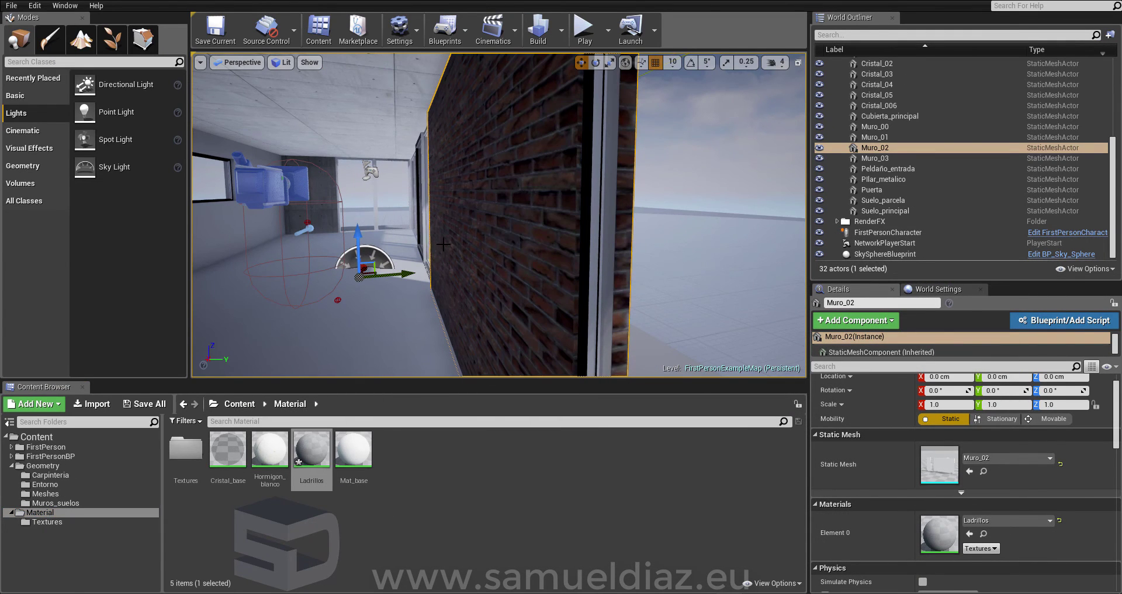
left_click(584, 26)
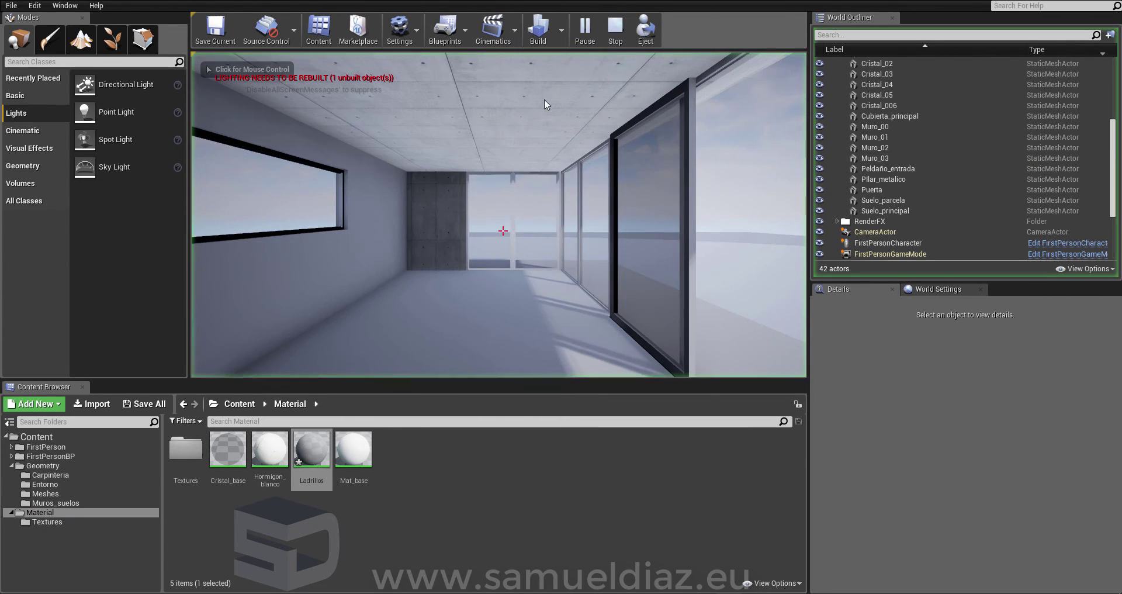
key("w")
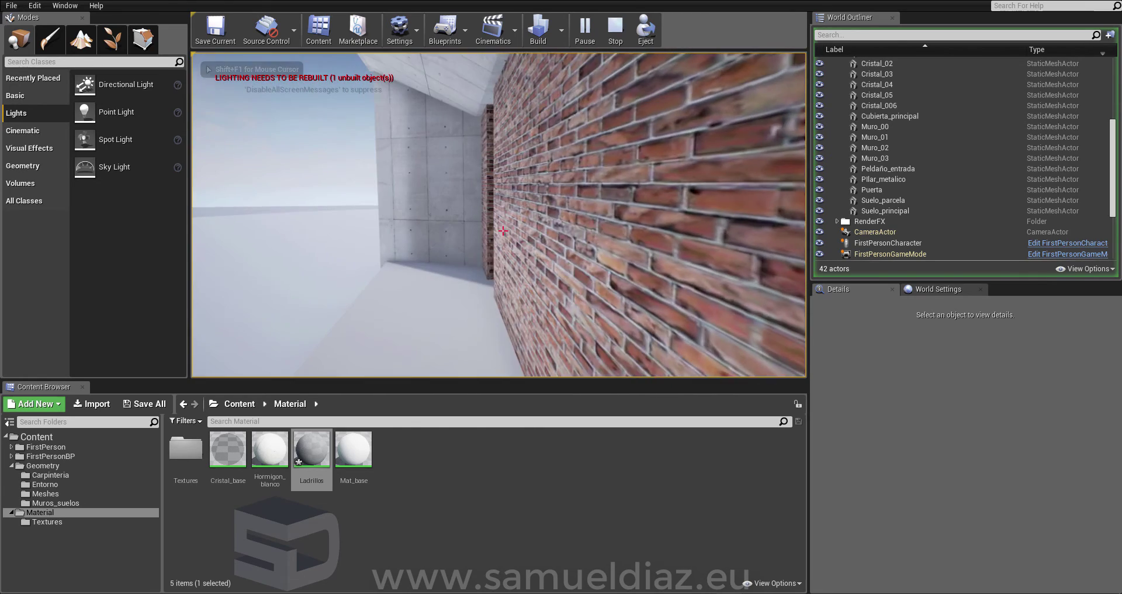
key("w")
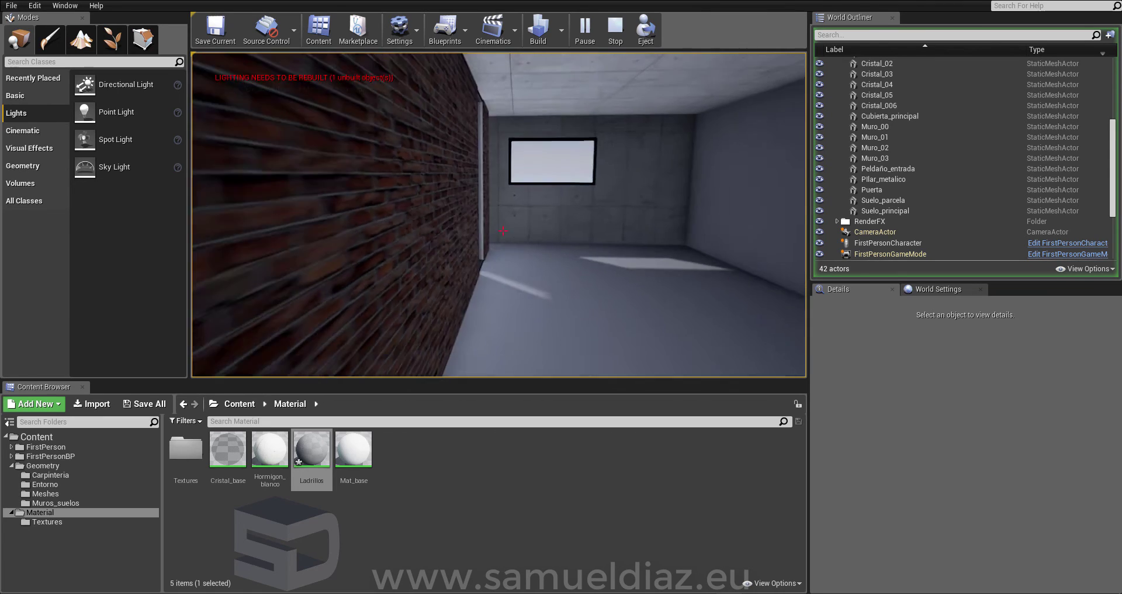
key("Escape")
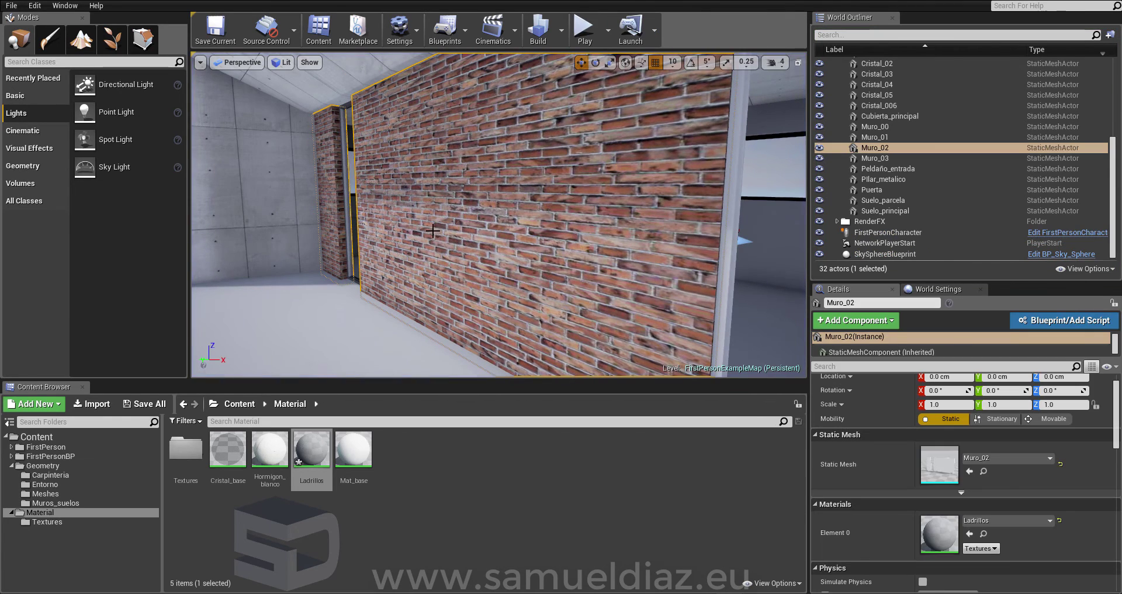
- In Ladrillos, delete the constant feeding Metallic, keeping the 0.7 roughness constant aside
double_click(311, 449)
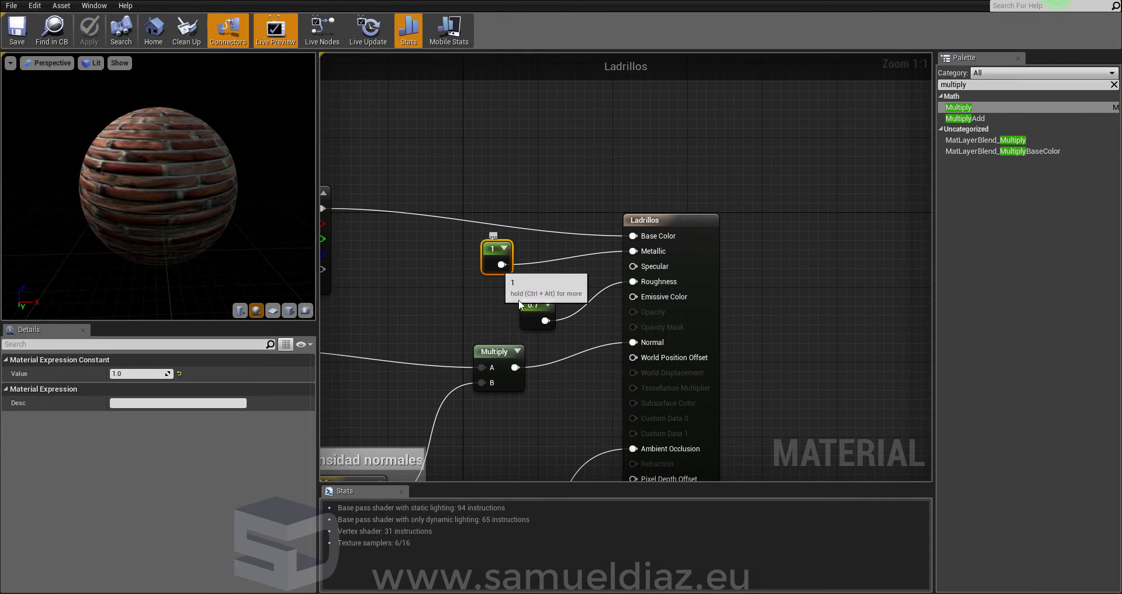
left_click_drag(532, 305, 514, 305)
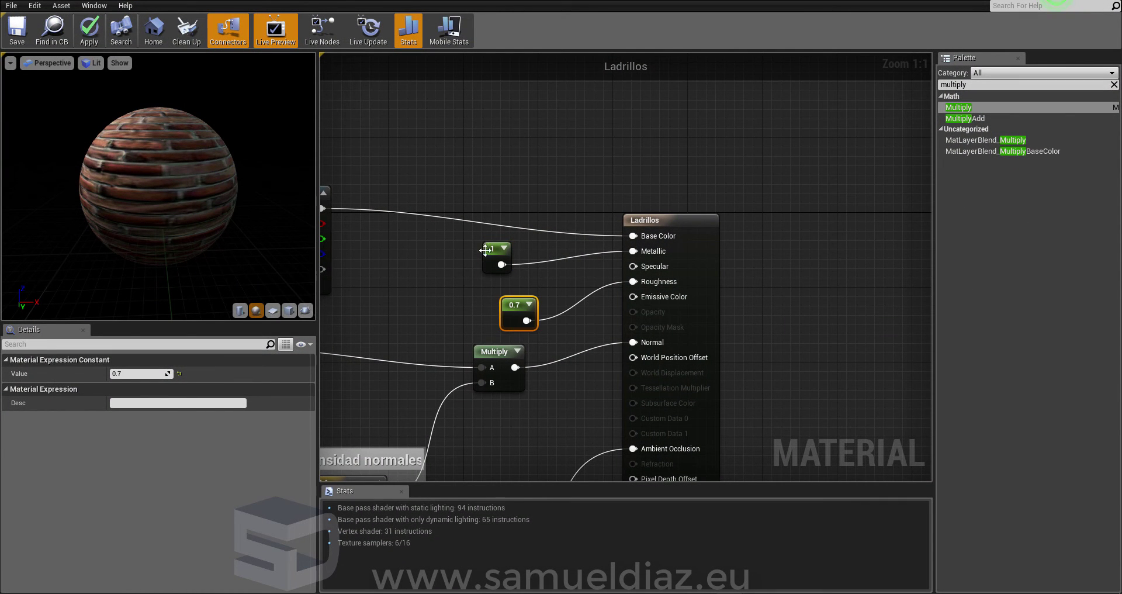
left_click(493, 251)
key("Delete")
left_click_drag(508, 305, 490, 304)
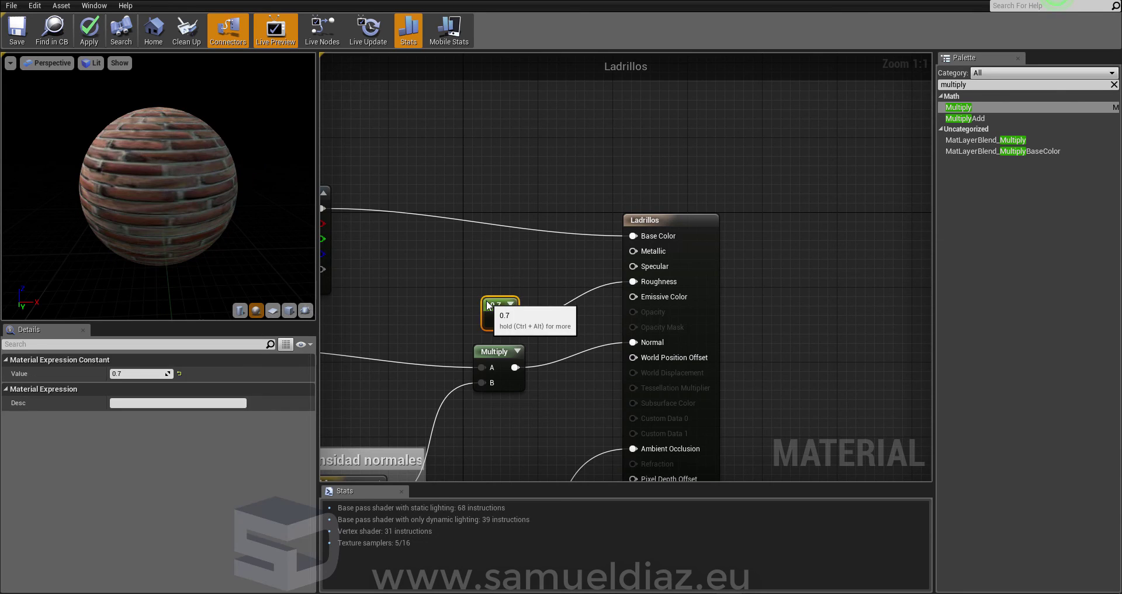
- Add a new constant wired into Specular with a value of 1
left_click(537, 269)
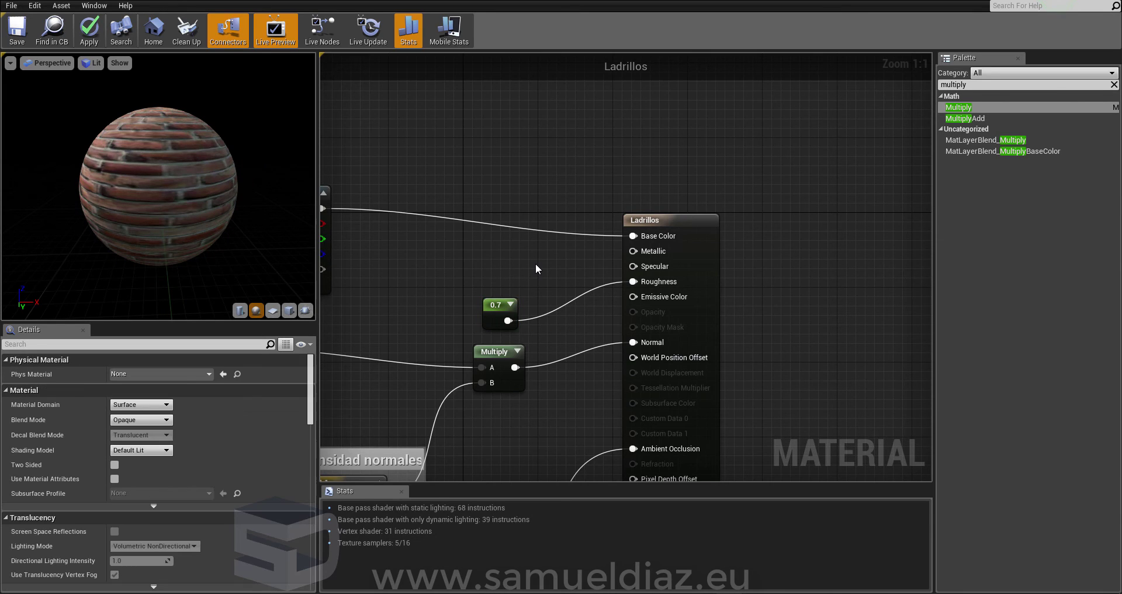
left_click(505, 275)
left_click_drag(523, 293, 642, 269)
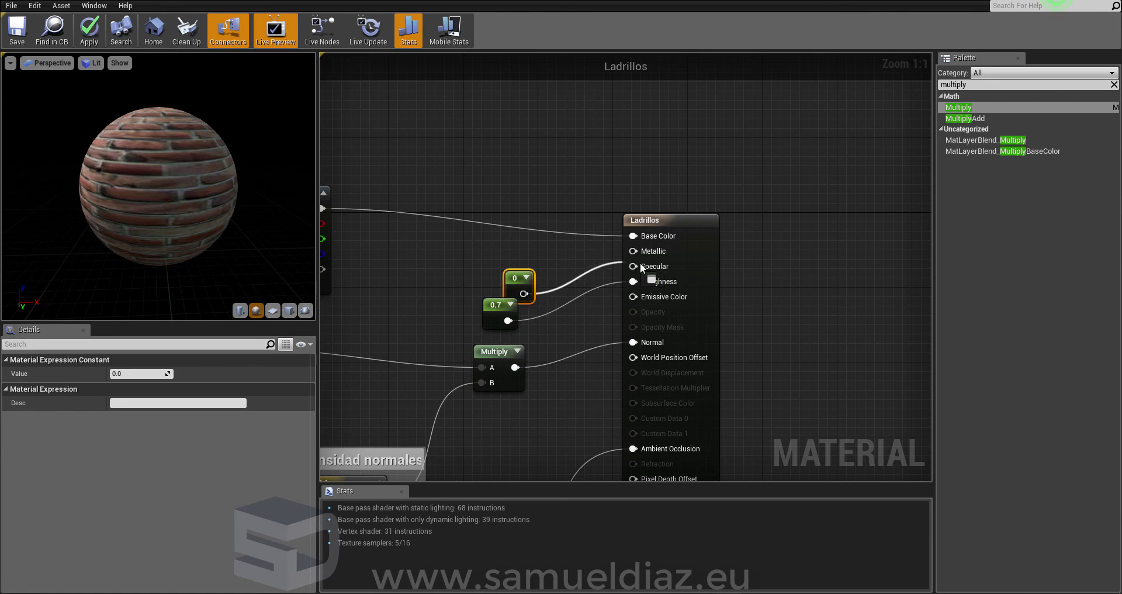
left_click_drag(519, 282, 506, 262)
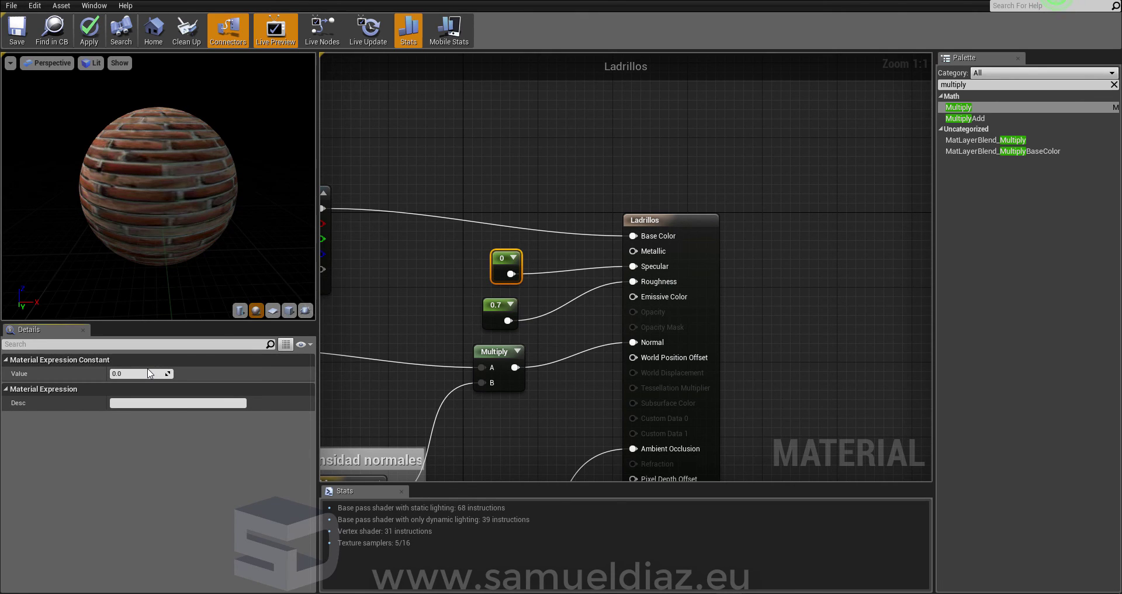
type("1")
key("Tab")
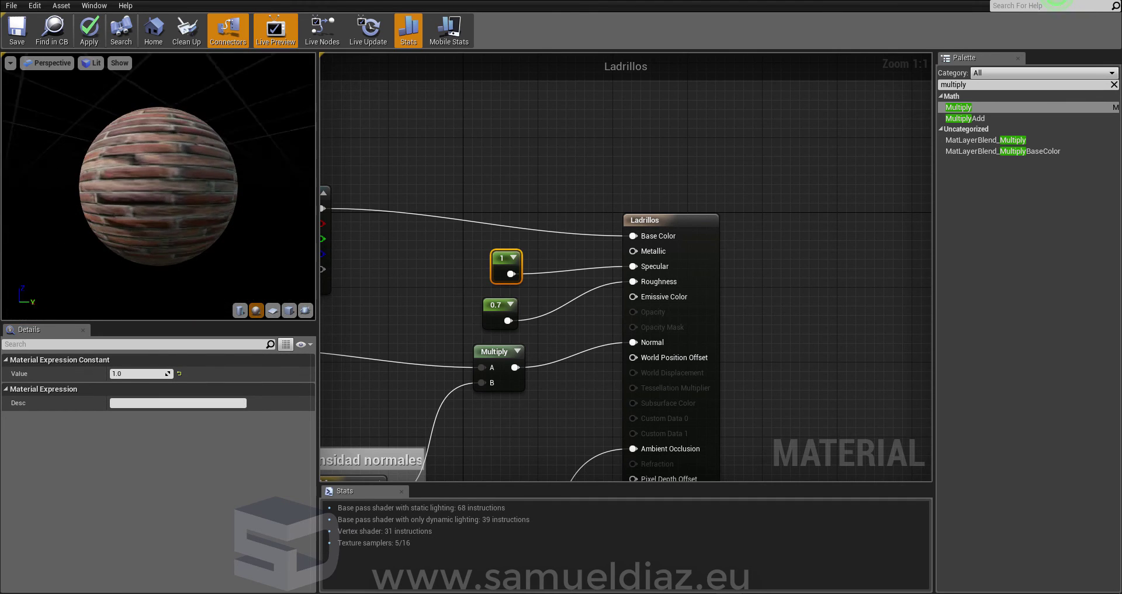
- Unplug Multiply from Normal, experiment with Specular constant values on the preview sphere, and apply
left_click(596, 344, "alt")
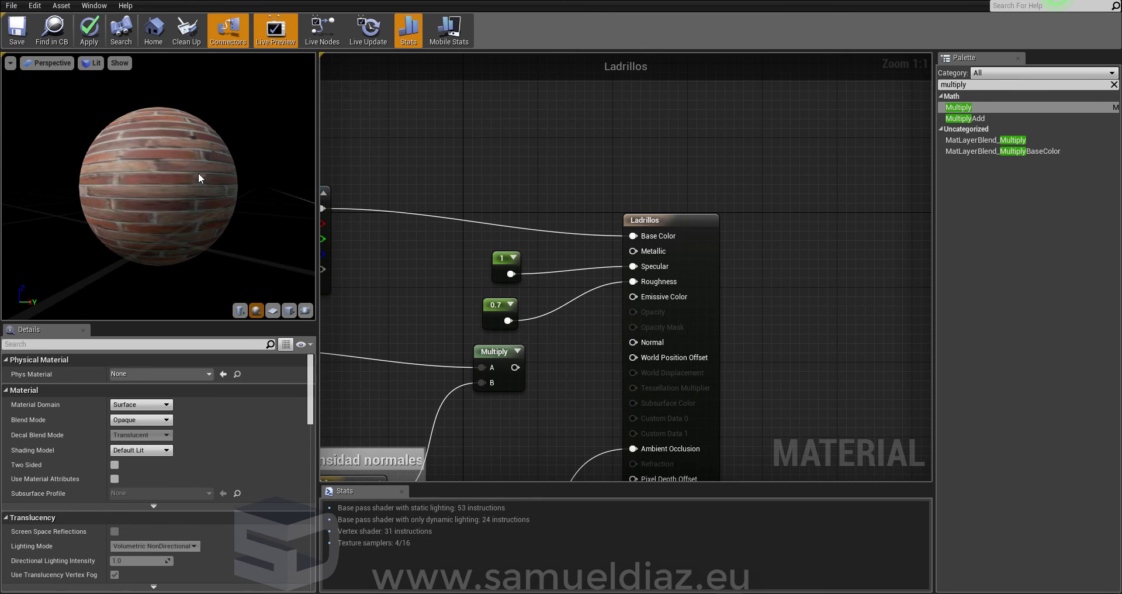
left_click(506, 264)
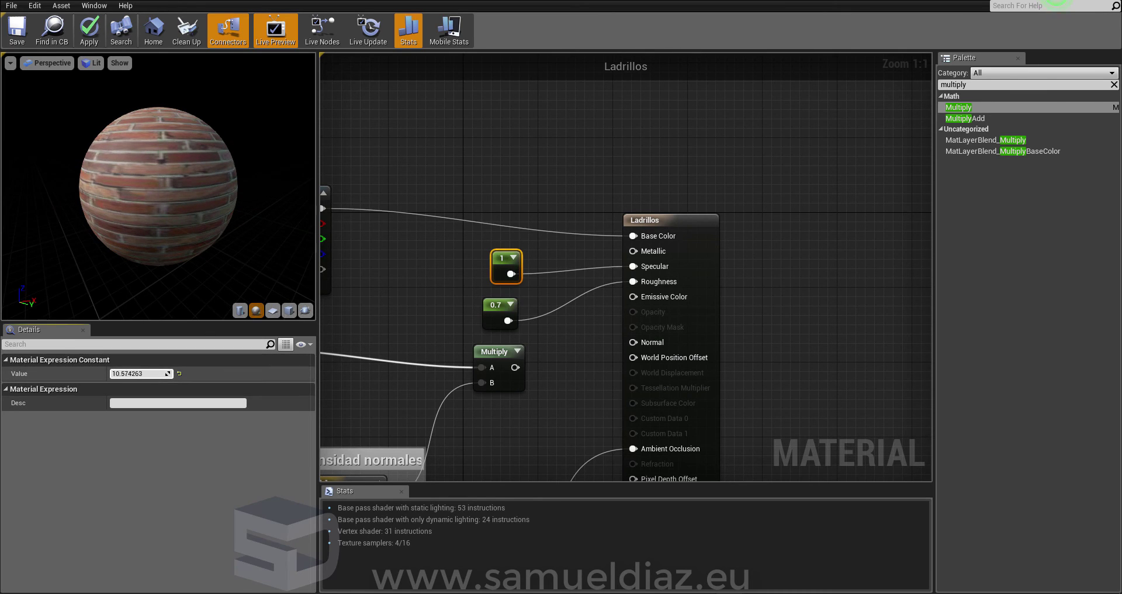
left_click_drag(141, 373, 153, 374)
left_click_drag(162, 223, 190, 220)
left_click(133, 373)
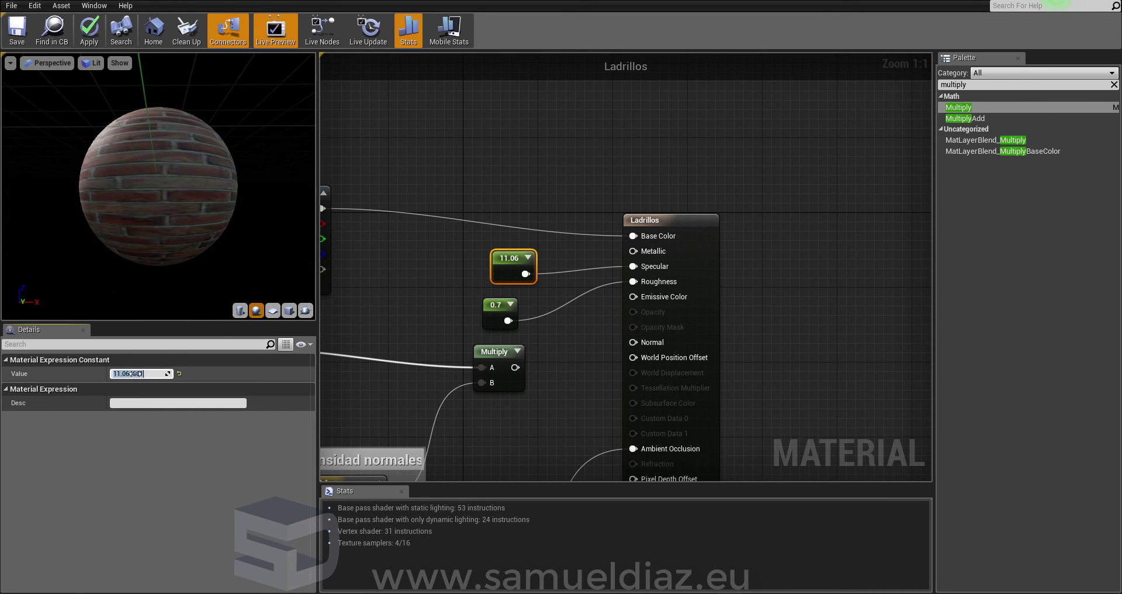
key("Return")
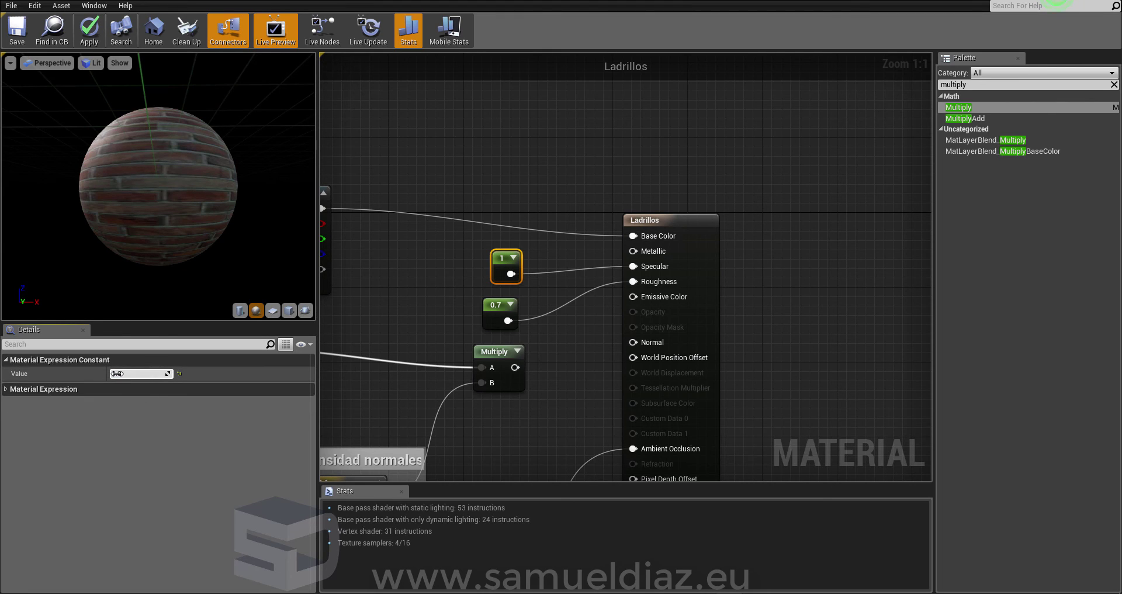
left_click_drag(117, 373, 99, 373)
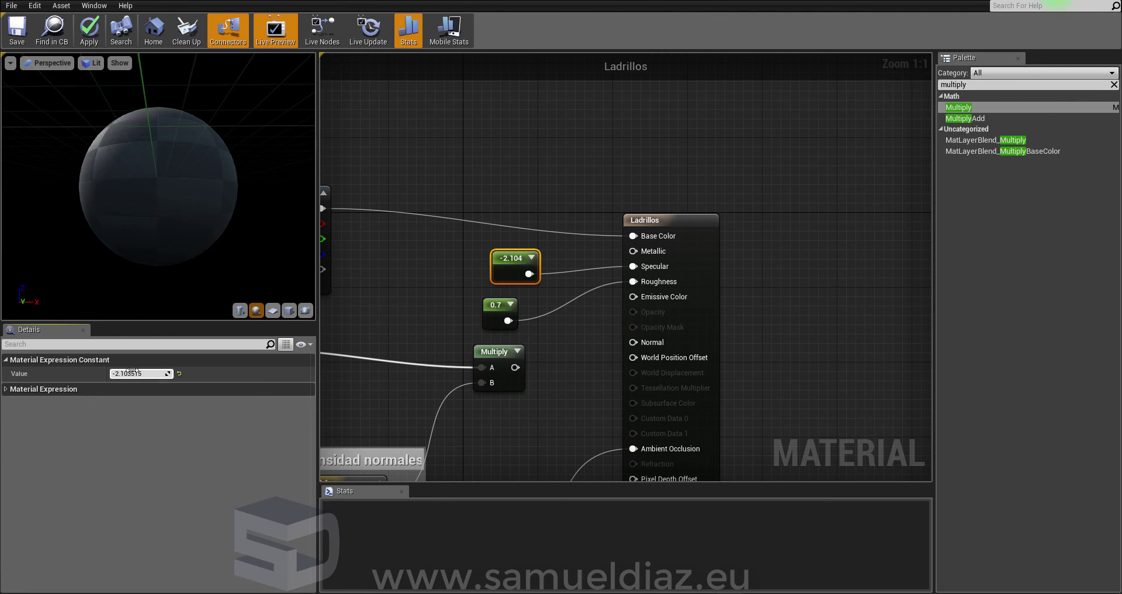
left_click_drag(117, 373, 108, 384)
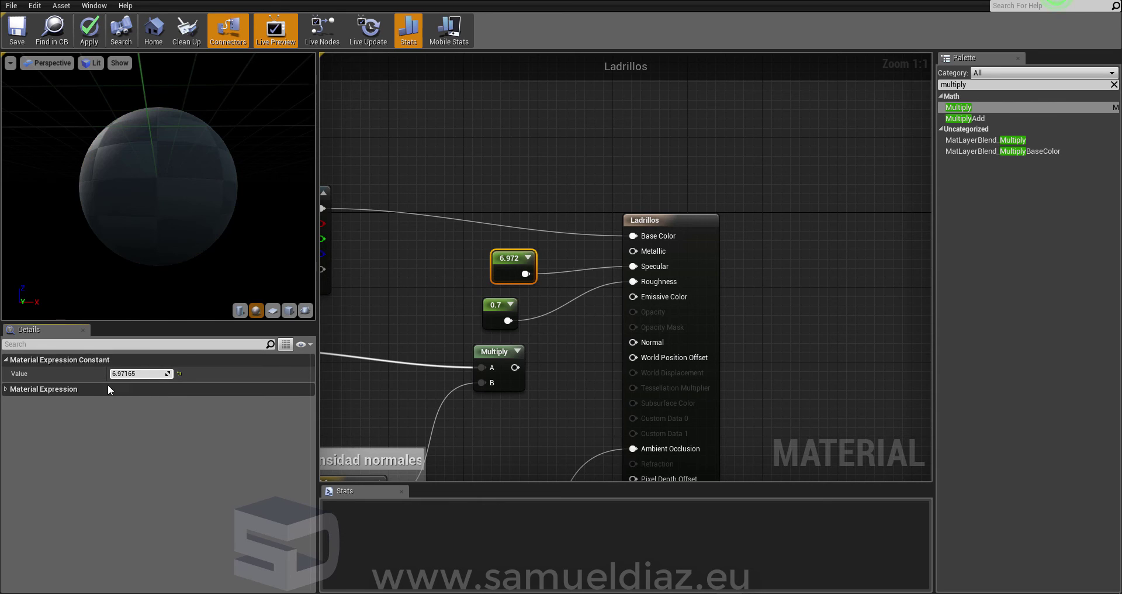
left_click_drag(23, 107, 53, 108)
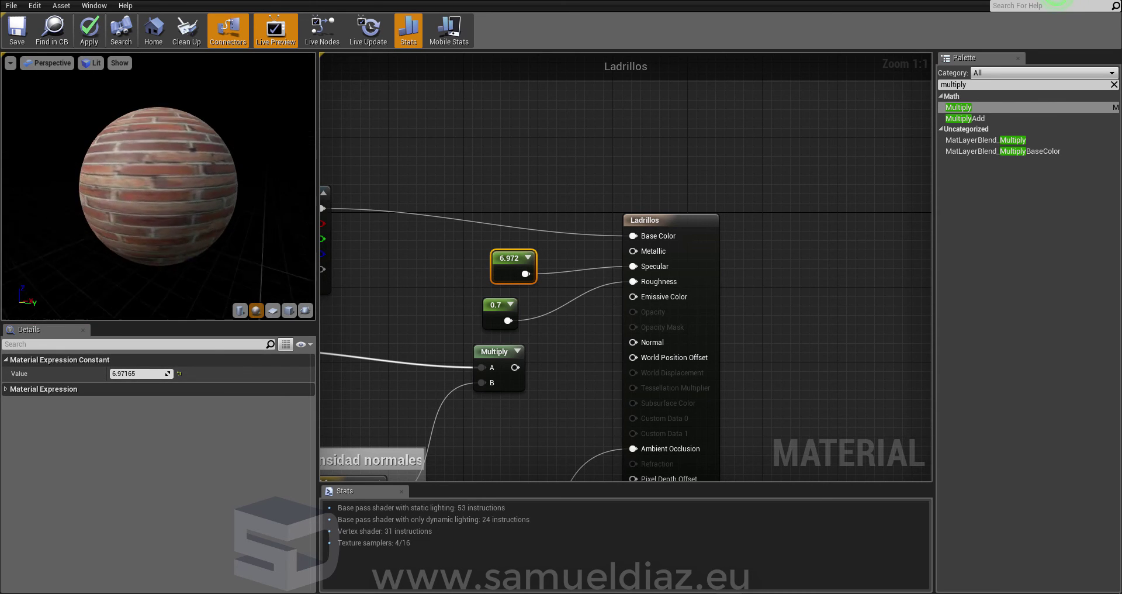
left_click(89, 29)
- Set the Specular constant to 4, apply, and look at the wall in the level
left_click(139, 373)
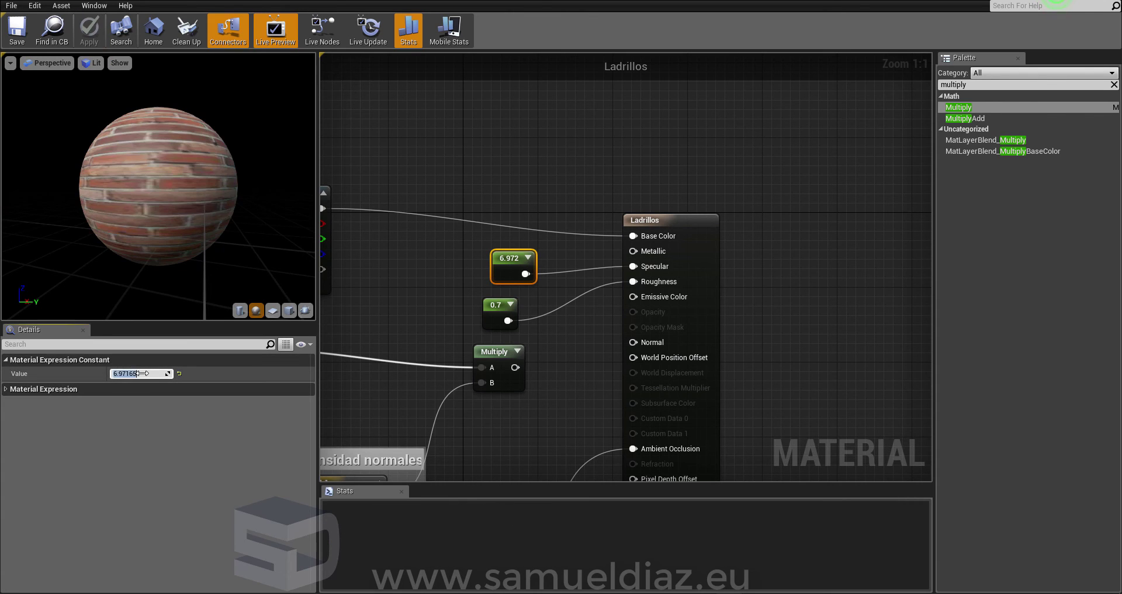
type("4")
key("Return")
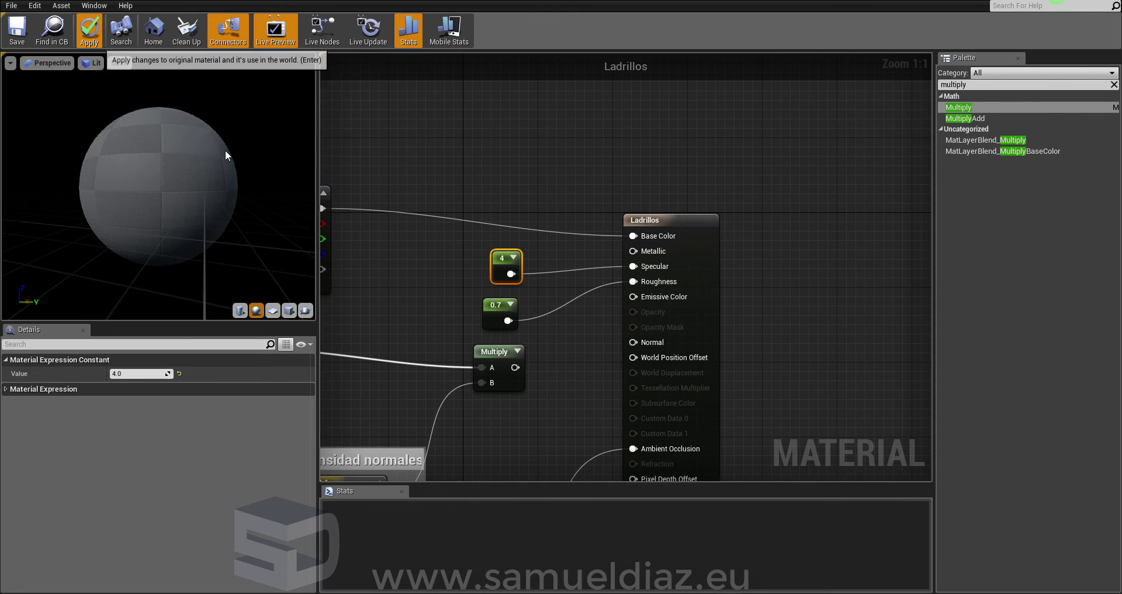
left_click(96, 29)
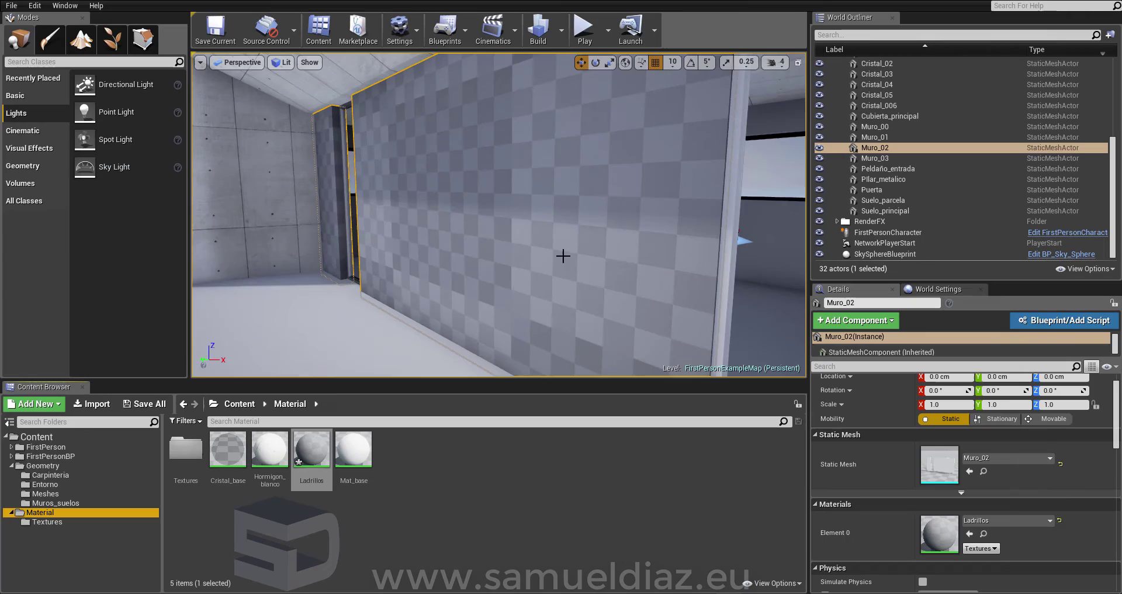
mouse_move(562, 255)
right_mouse_down()
mouse_move(608, 255)
mouse_move(561, 256)
right_mouse_up()
- Reopen Ladrillos, change the Specular constant to 0.4, and apply
double_click(316, 452)
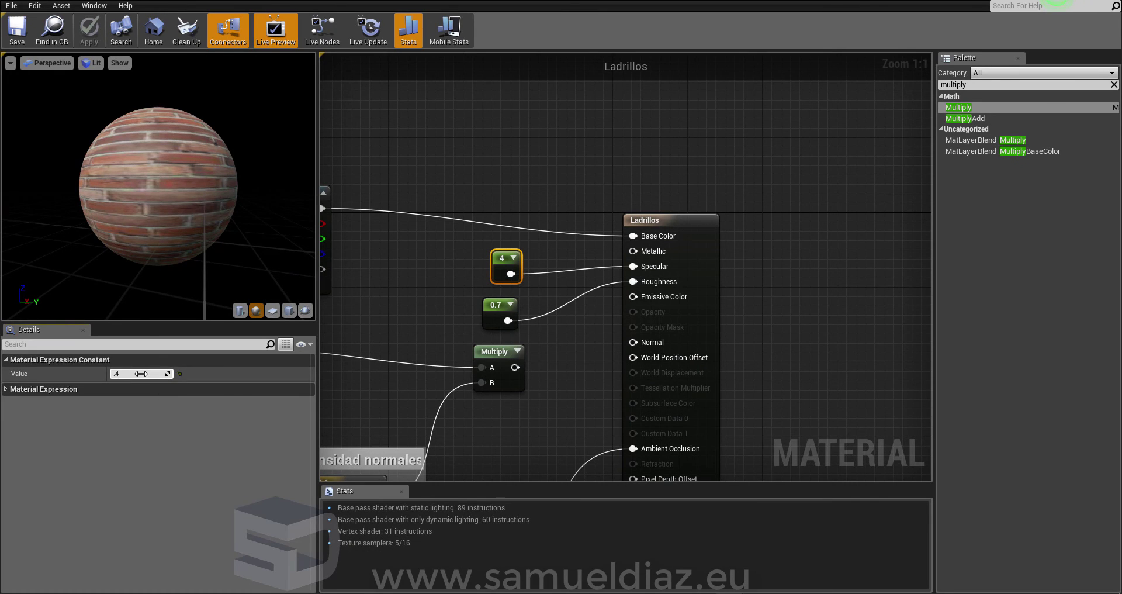
type("0.4")
key("Return")
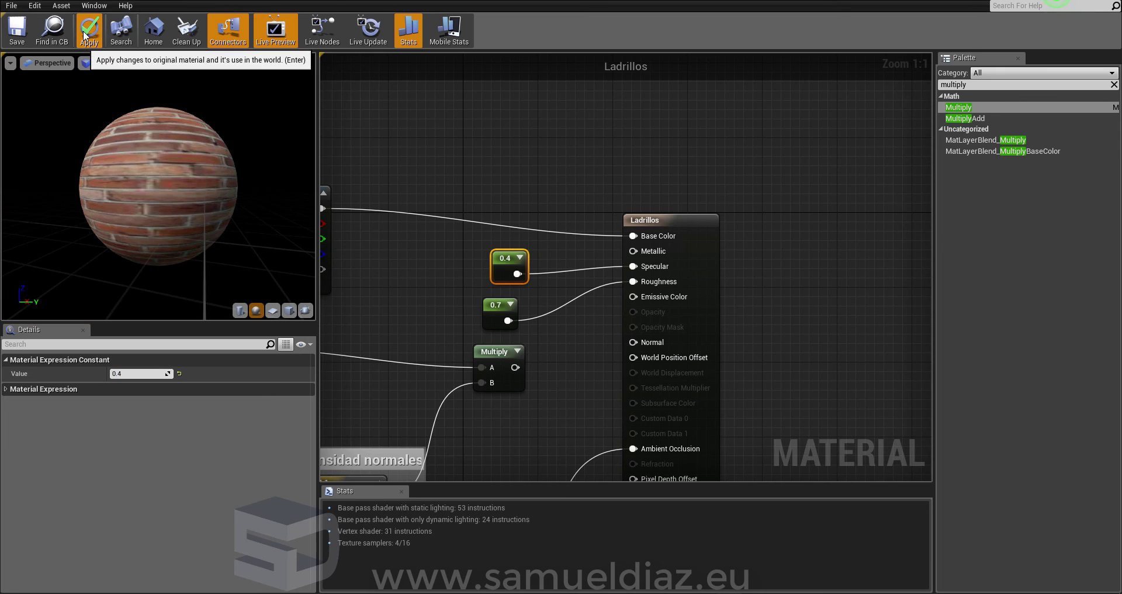
left_click(86, 36)
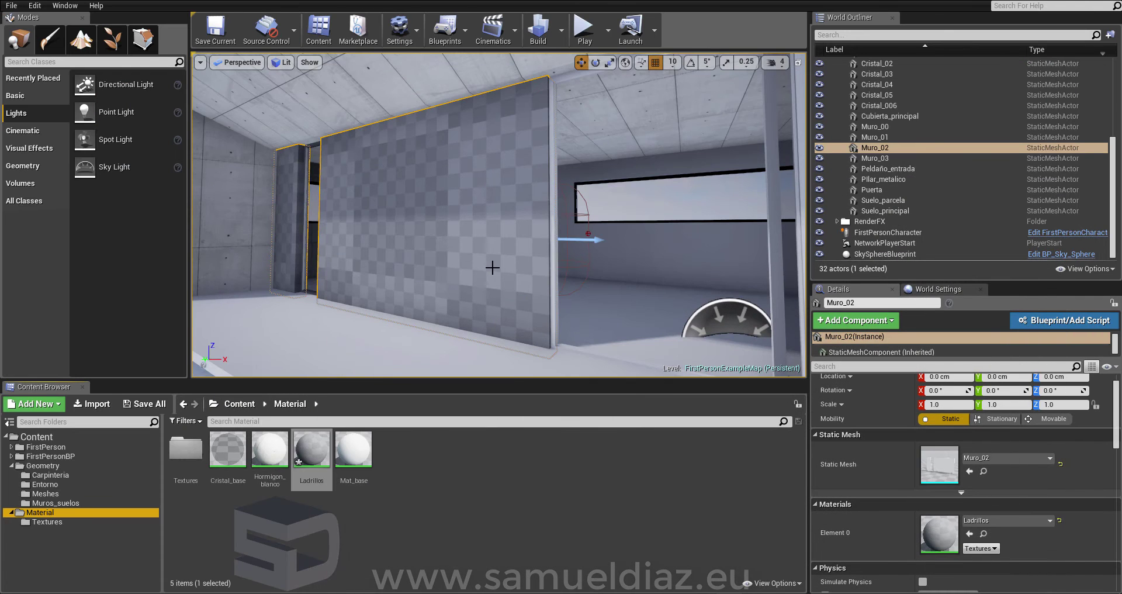
- Fly the viewport camera toward the selected wall until the brick faces the view head-on
mouse_move(493, 266)
left_mouse_down()
mouse_move(496, 222)
mouse_move(468, 251)
left_mouse_up()
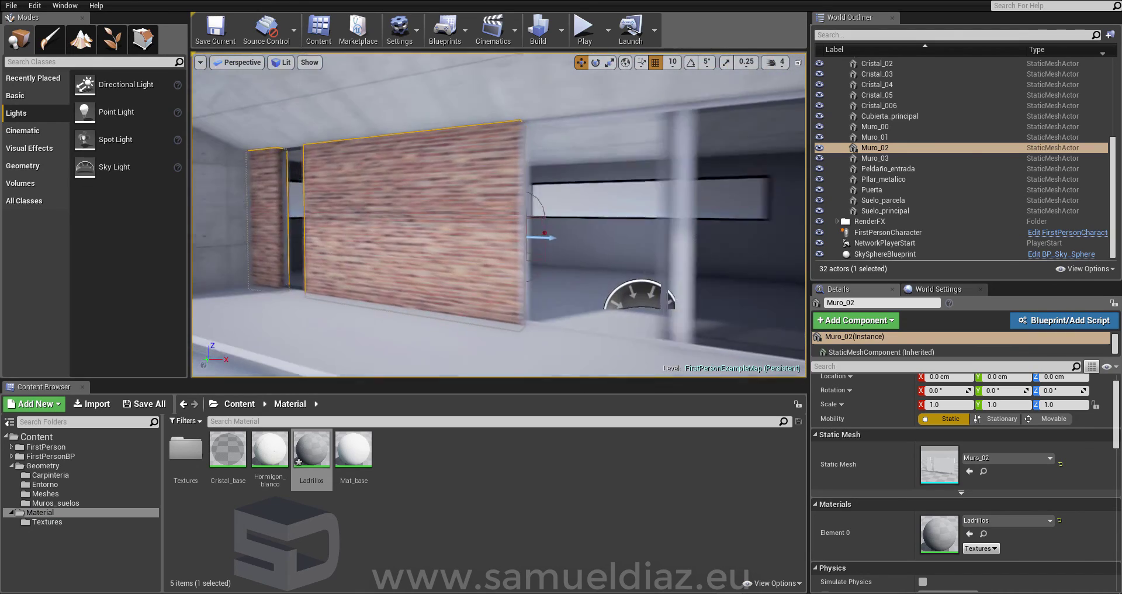
left_click_drag(468, 251, 496, 234)
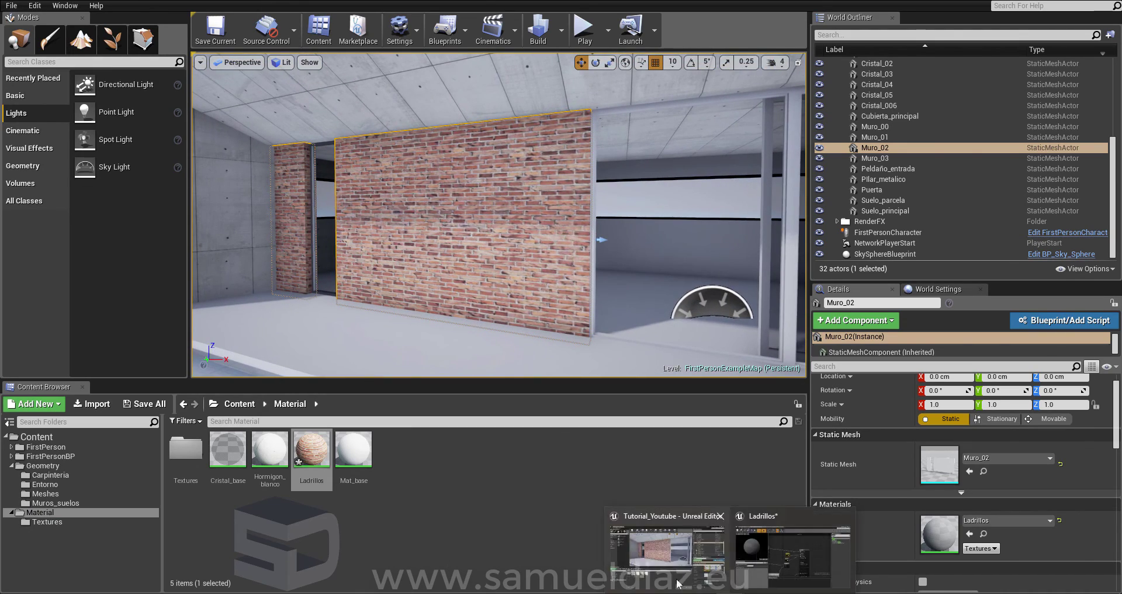
- Back in the Ladrillos graph, wire the Multiply output into Normal again and apply
left_click(750, 561)
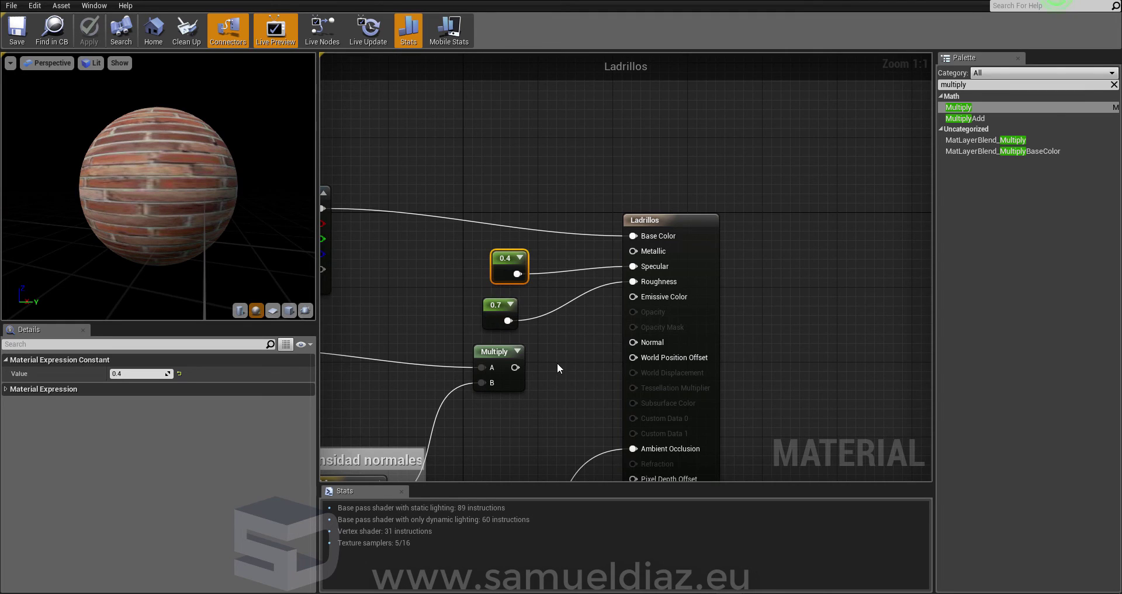
scroll(556, 367, "down", 3)
right_click_drag(552, 392, 653, 226)
right_click(686, 194)
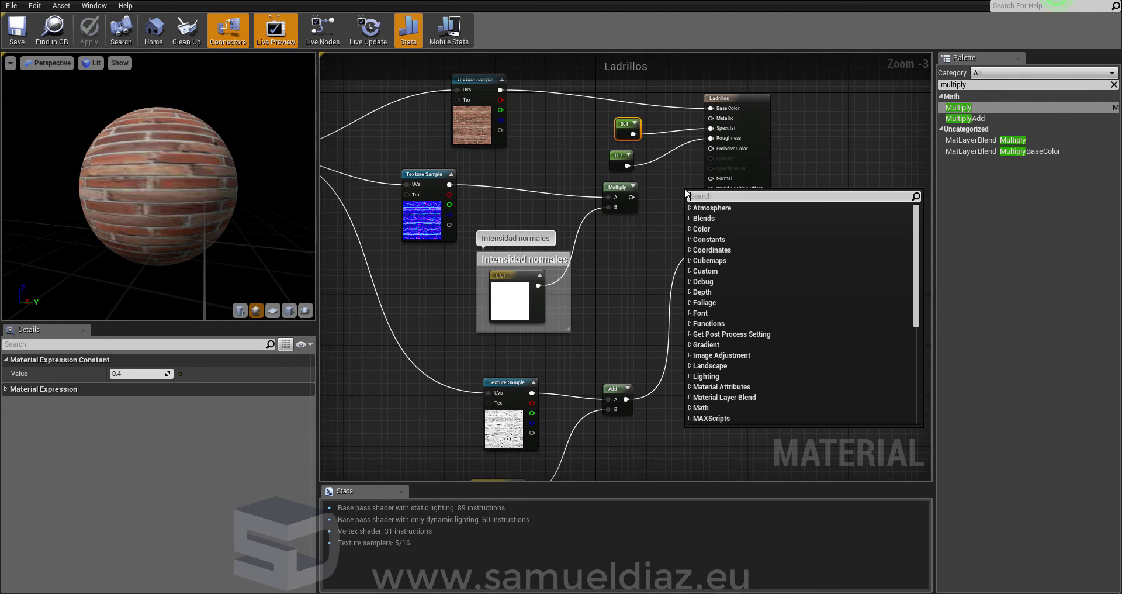
left_click(671, 194)
scroll(678, 213, "up", 3)
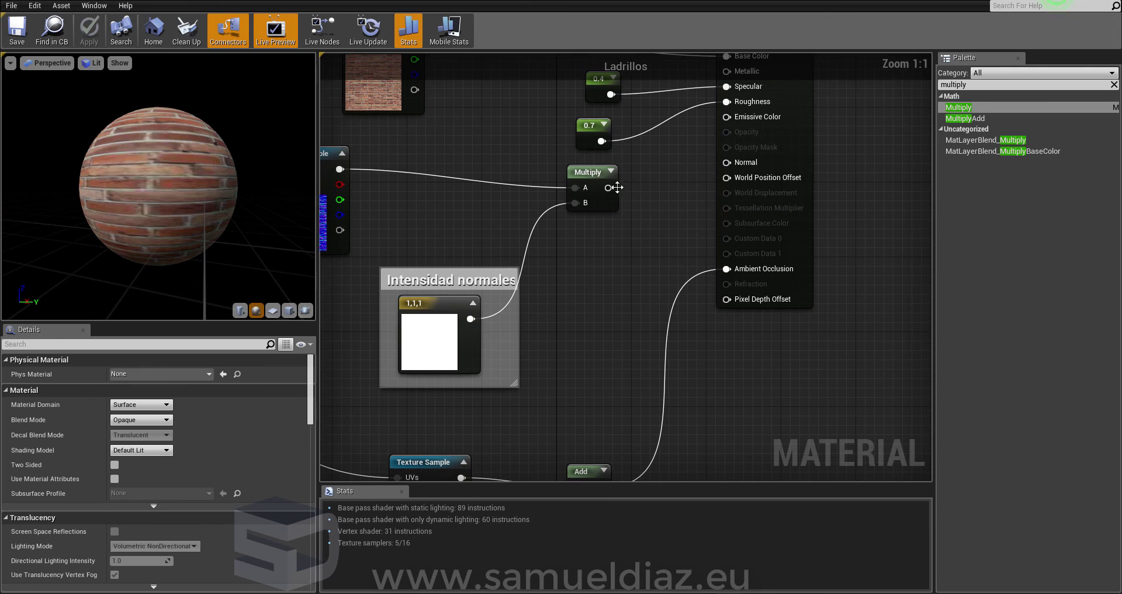
left_click_drag(617, 187, 727, 162)
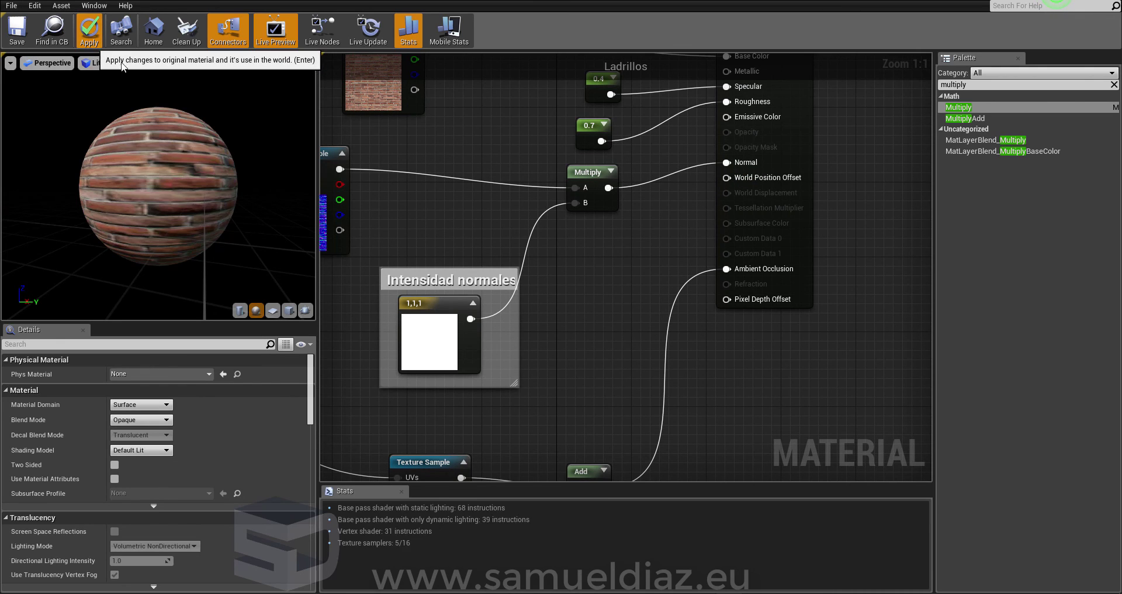
left_click(89, 29)
right_click_drag(707, 216, 611, 357)
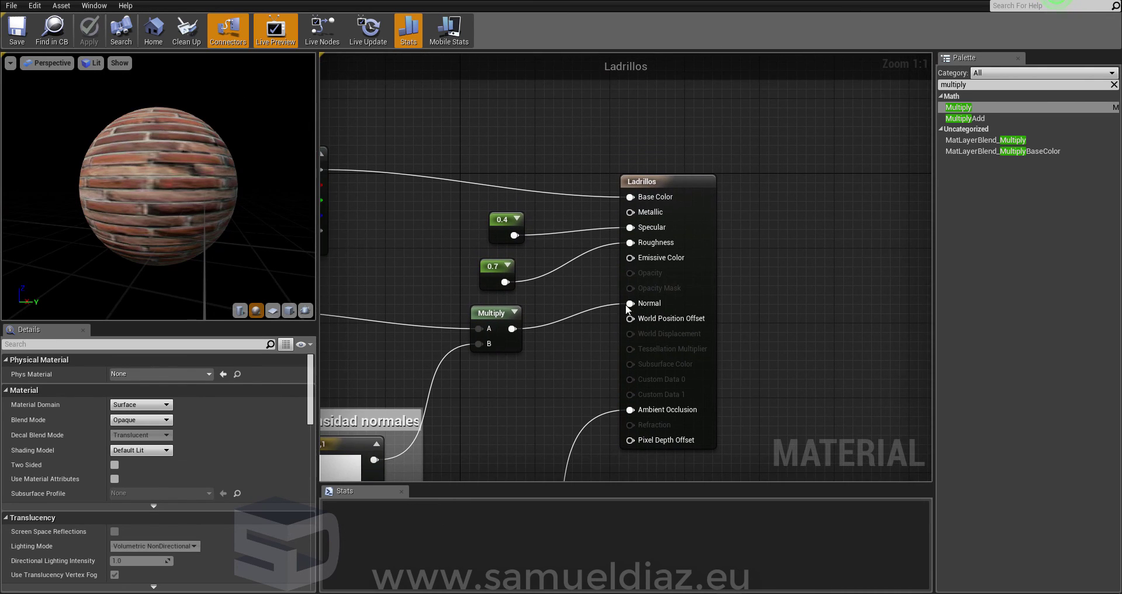
- In Hormigon_blanco, rearrange the Texture Sample, Constant 3Vector and Add nodes
left_click(183, 2)
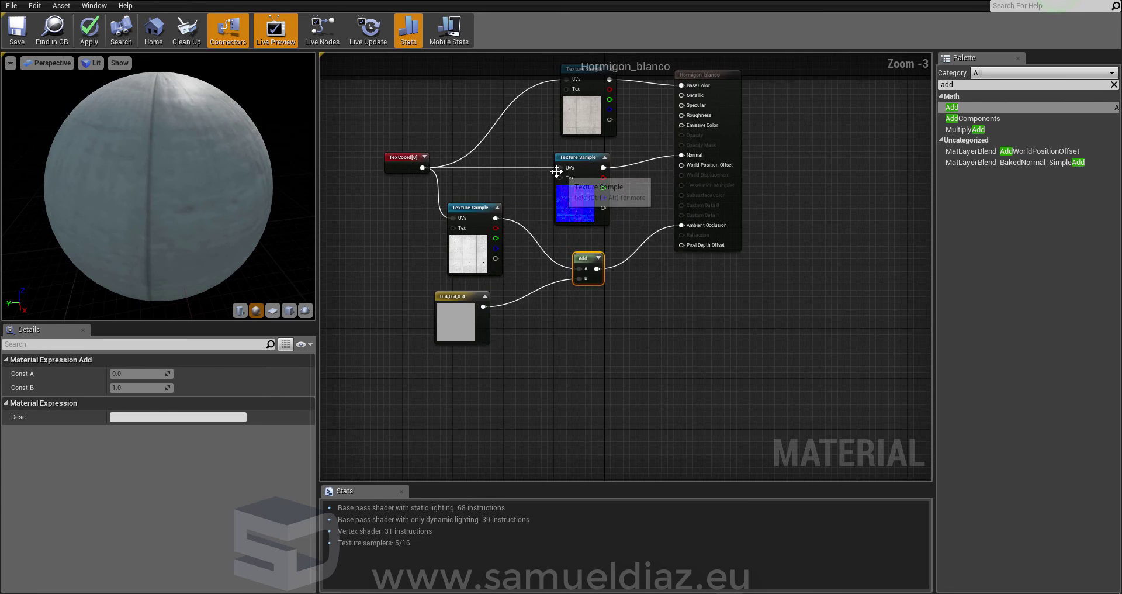
scroll(564, 187, "down", 3)
scroll(514, 133, "up", 4)
left_click_drag(492, 267, 477, 291)
left_click_drag(479, 384, 470, 415)
left_click_drag(664, 337, 673, 362)
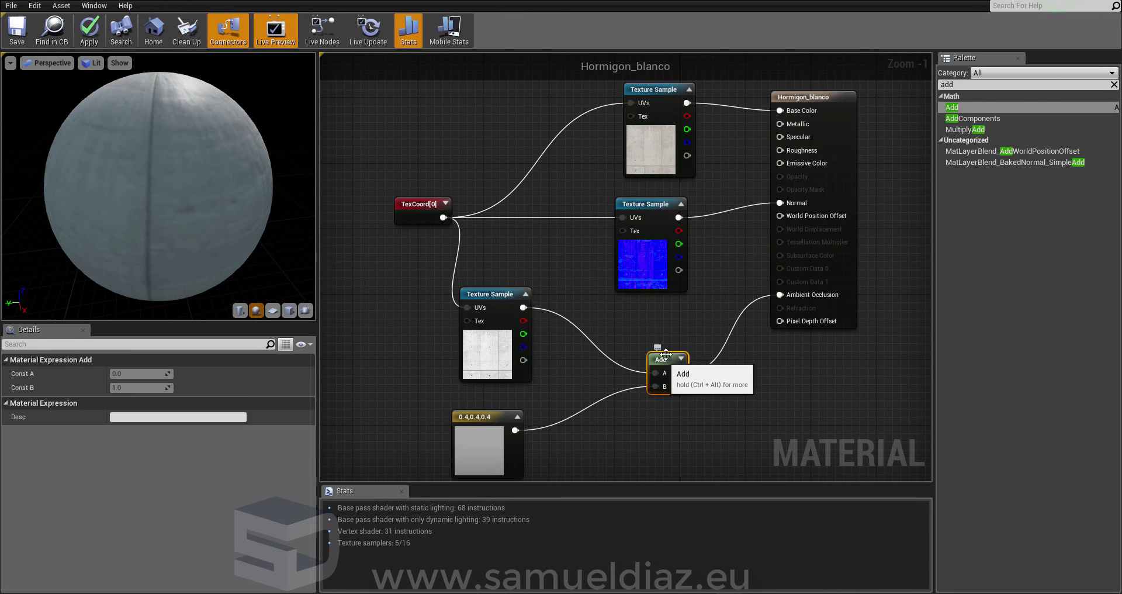
scroll(748, 153, "up", 1)
right_click_drag(748, 153, 608, 268)
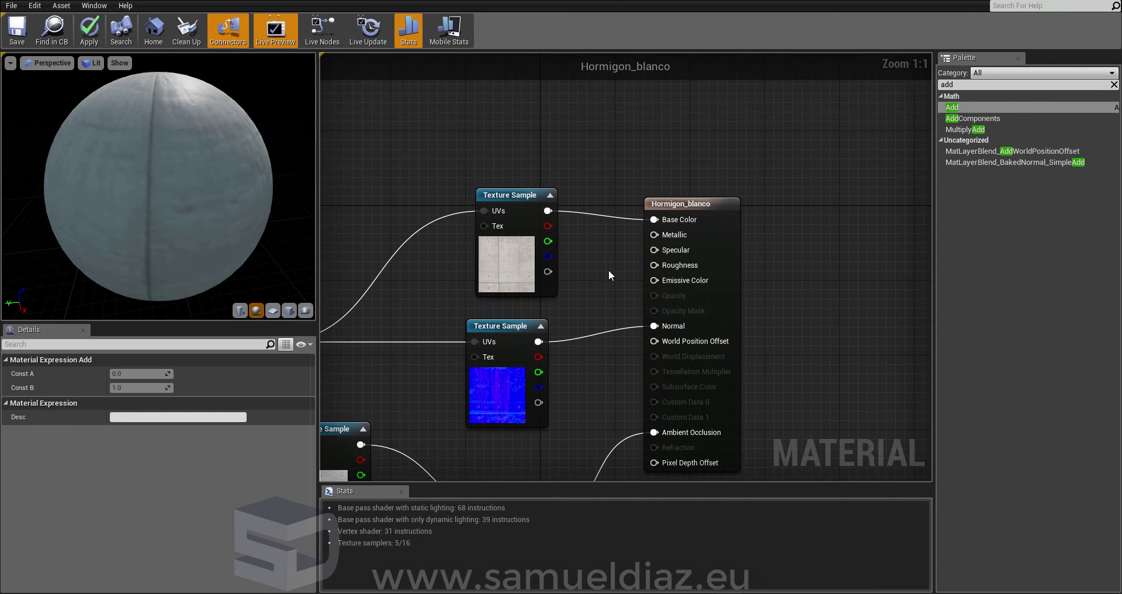
- Add a constant of 0 wired into Roughness and apply the material
left_click(605, 272)
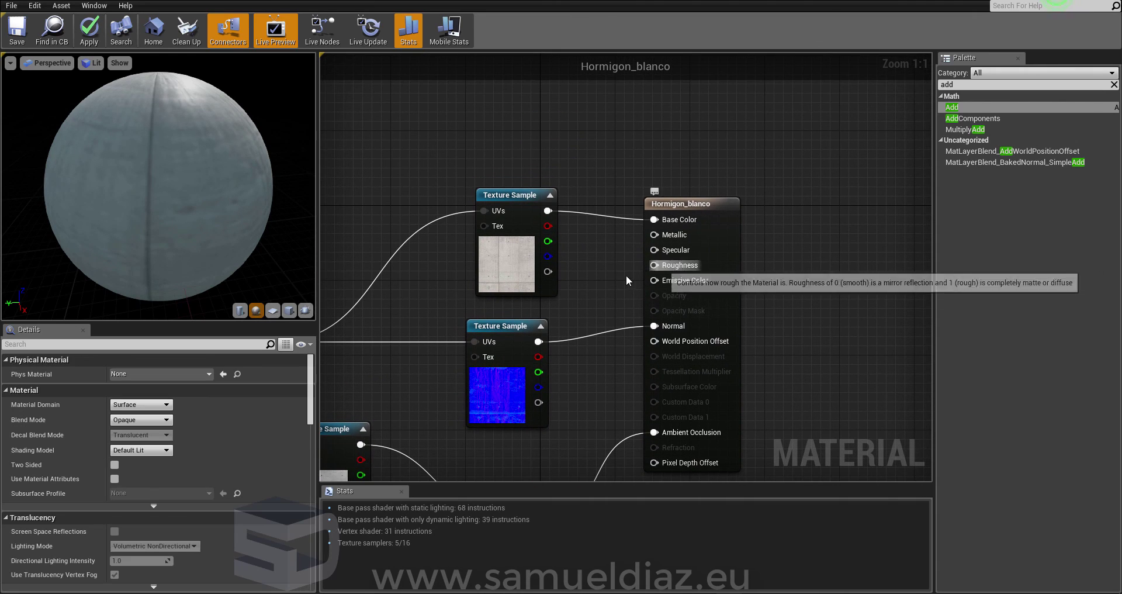
left_click(596, 275)
mouse_move(615, 298)
left_mouse_down()
mouse_move(652, 284)
mouse_move(654, 265)
mouse_move(594, 272)
left_mouse_up()
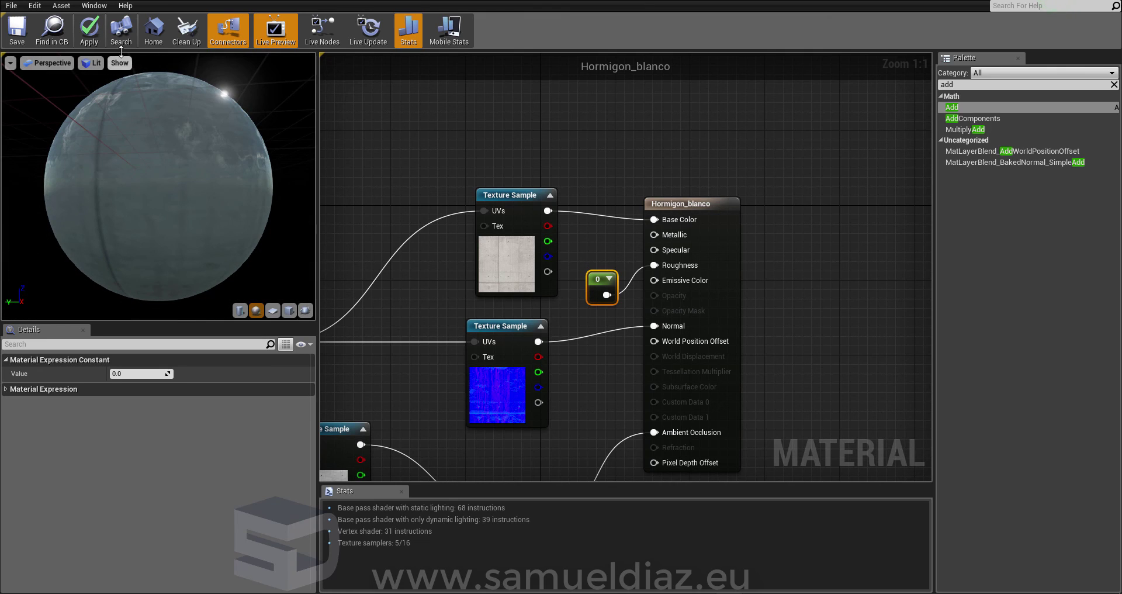
left_click(89, 29)
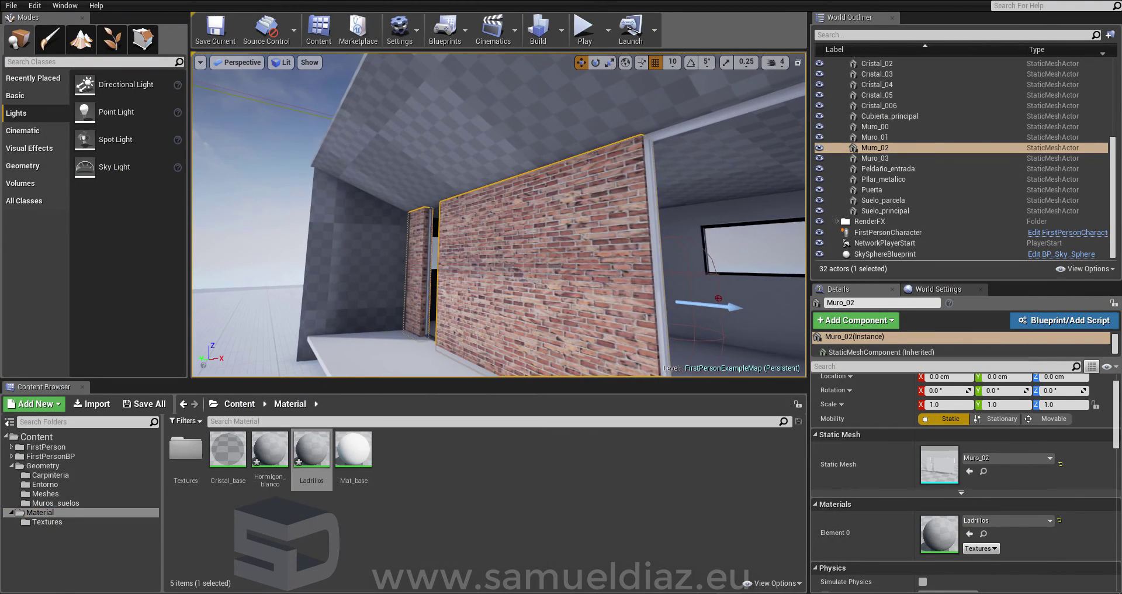
right_click_drag(498, 215, 499, 215)
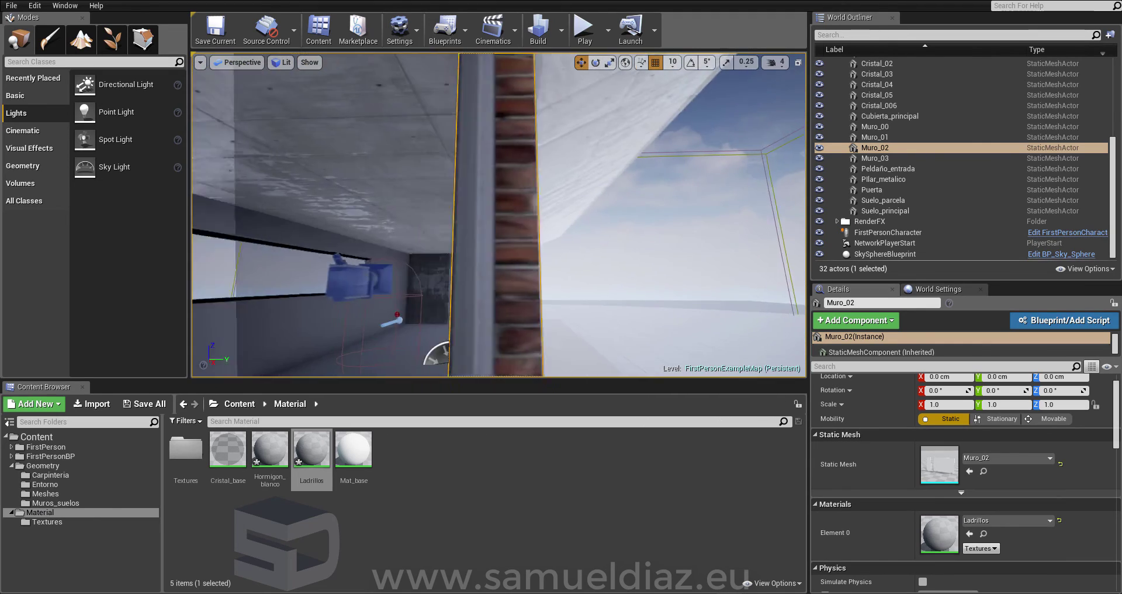
right_click_drag(334, 102, 333, 102)
left_click(585, 32)
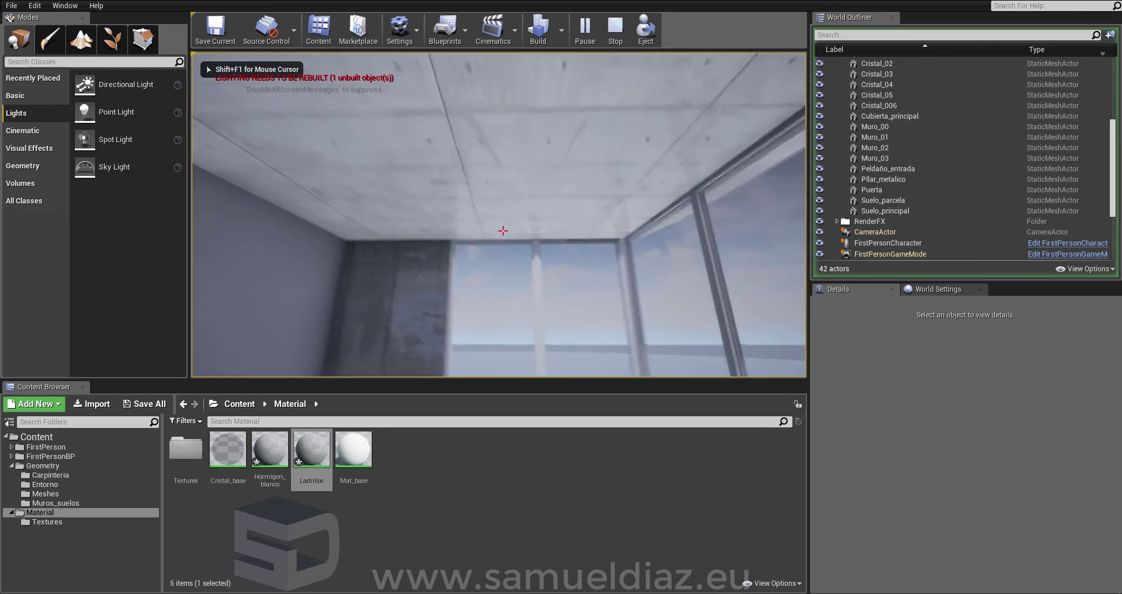
key("w")
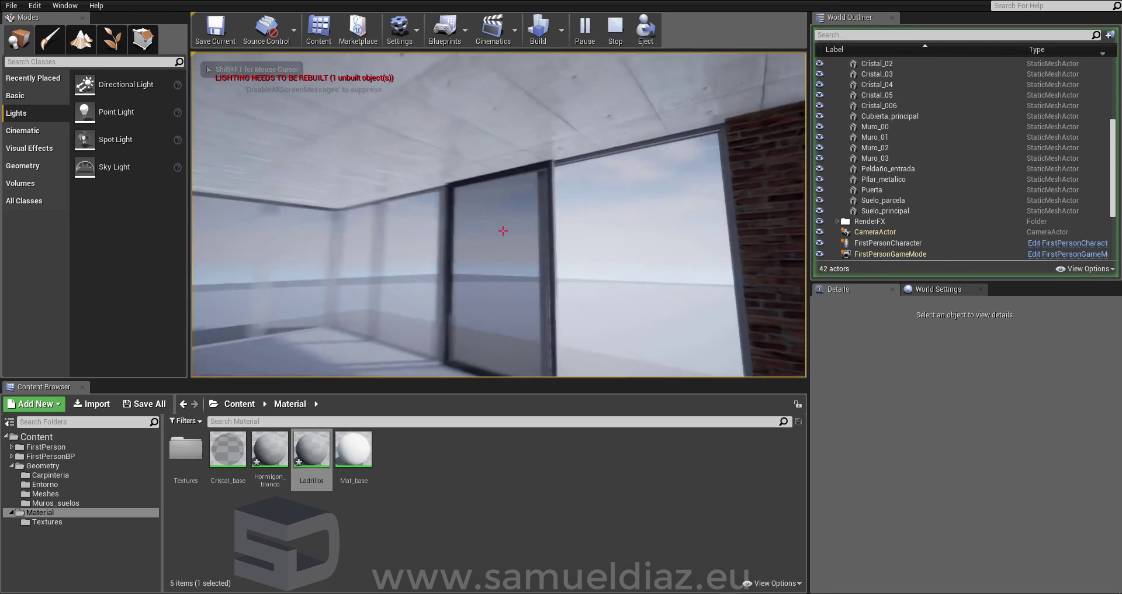
key("w")
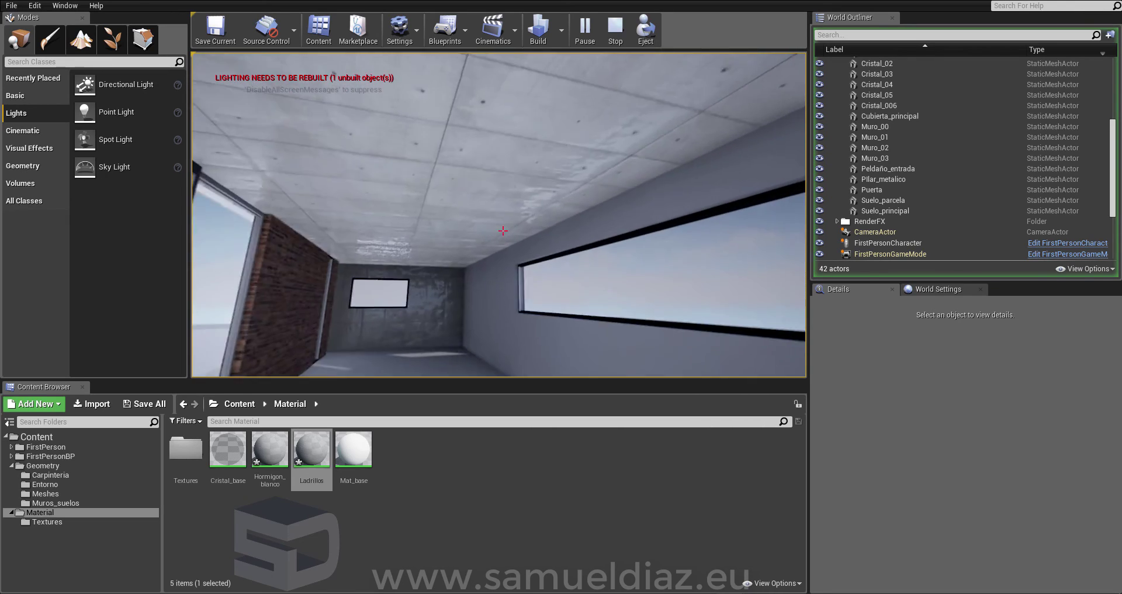
key("w")
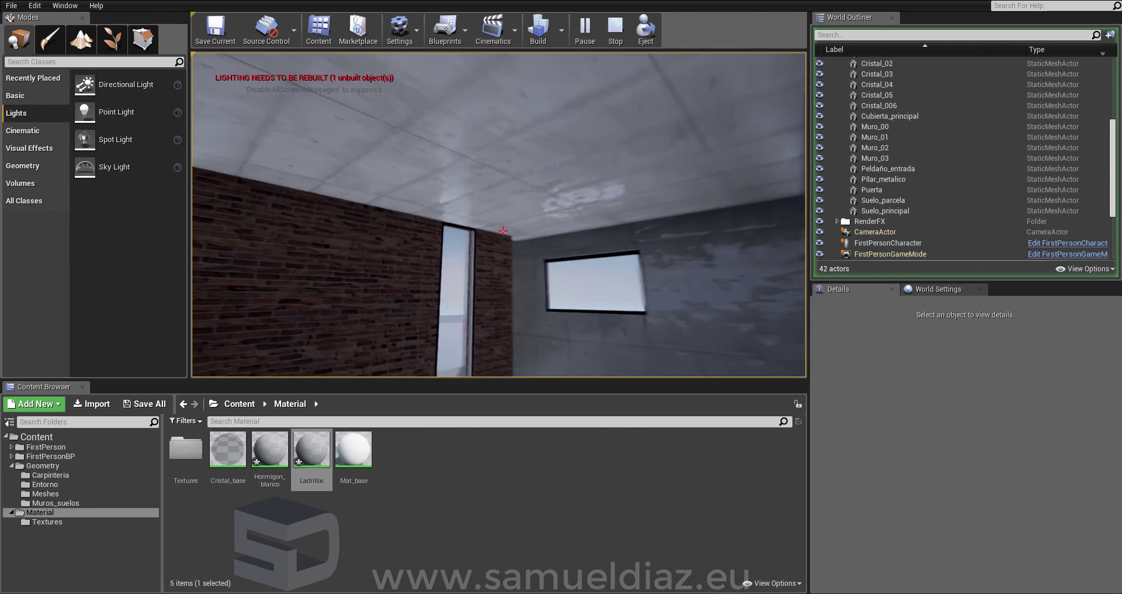
key("s")
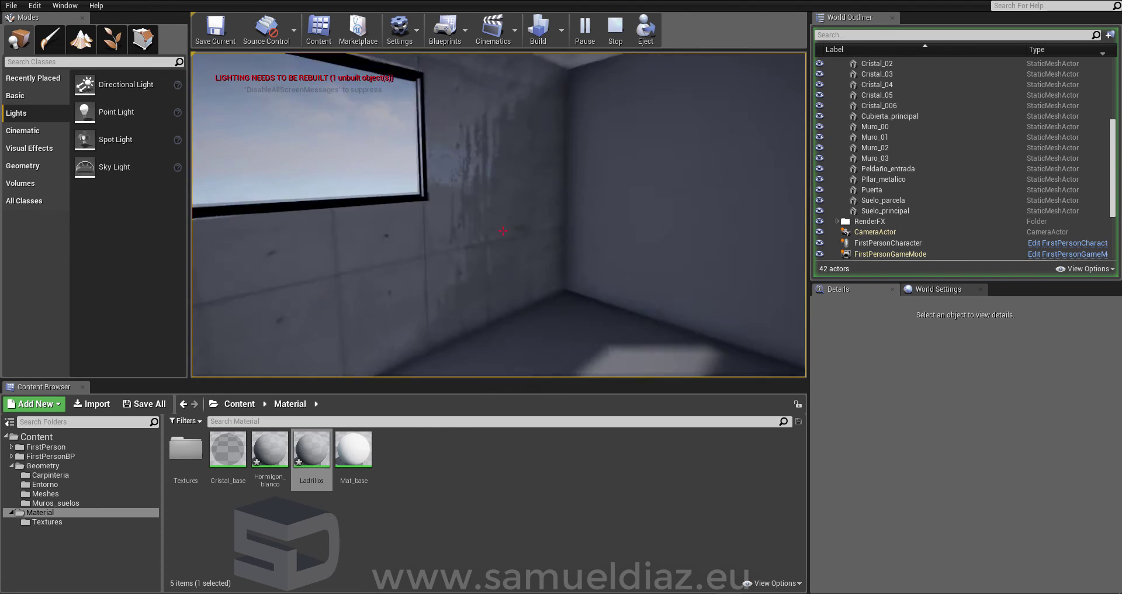
key("w")
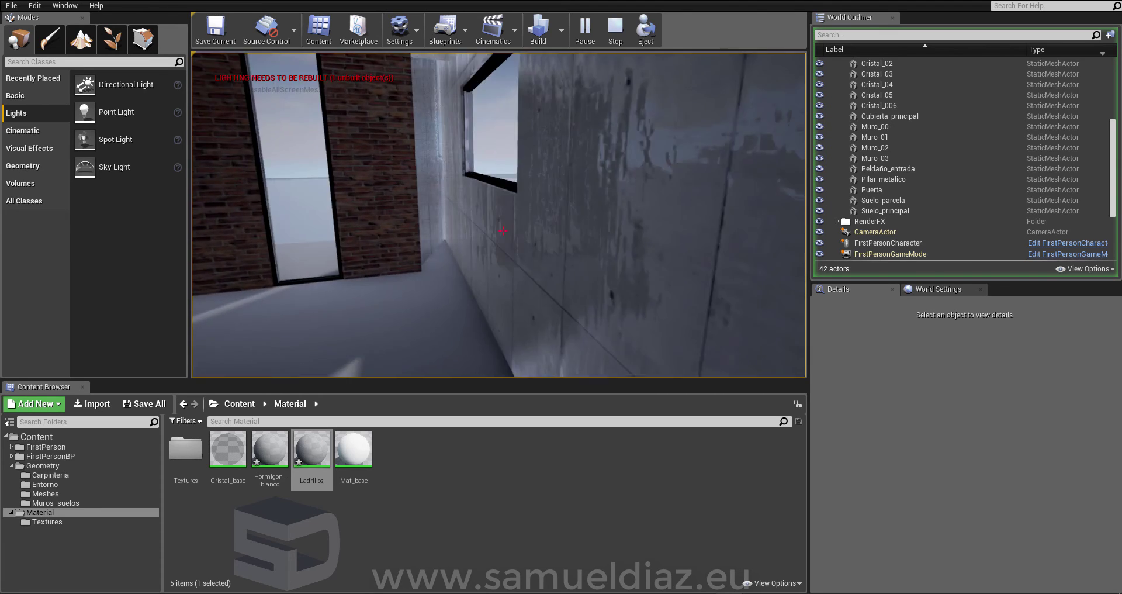
key("w")
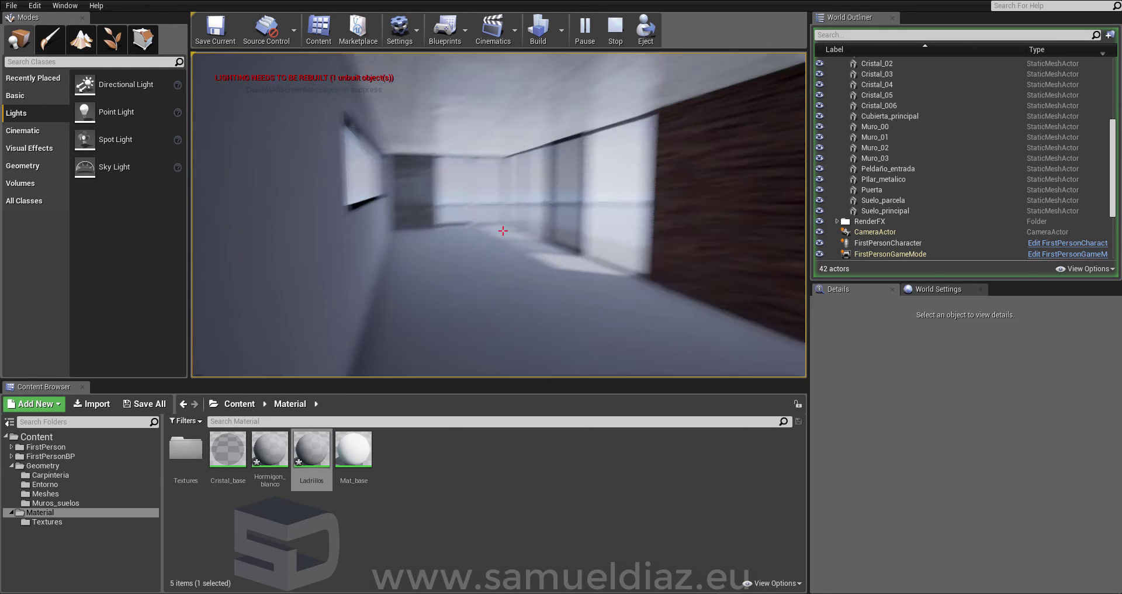
key("w")
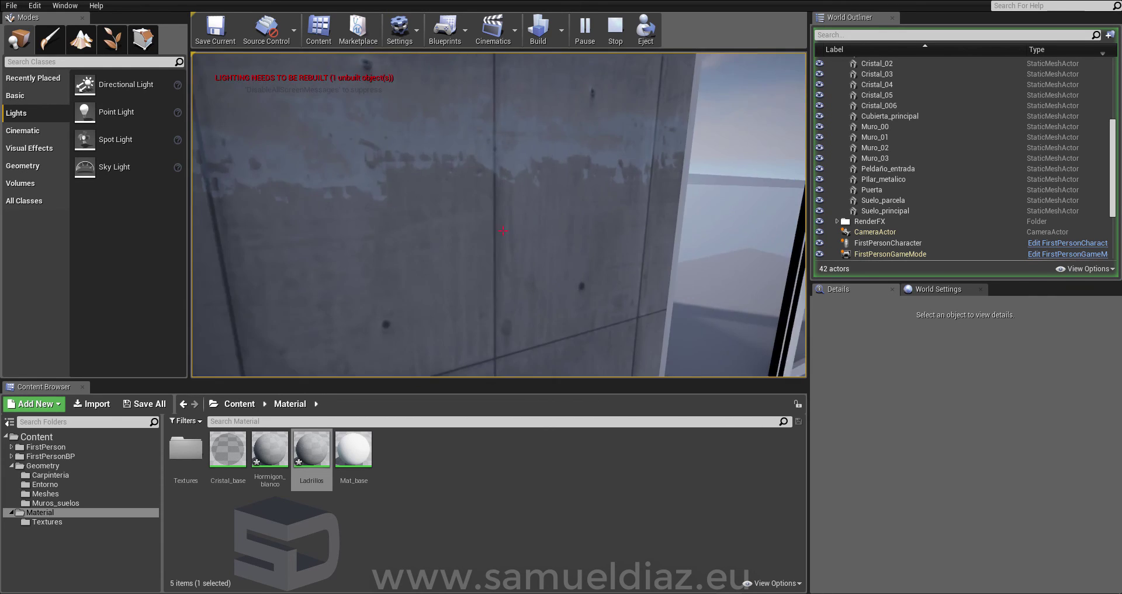
key("w")
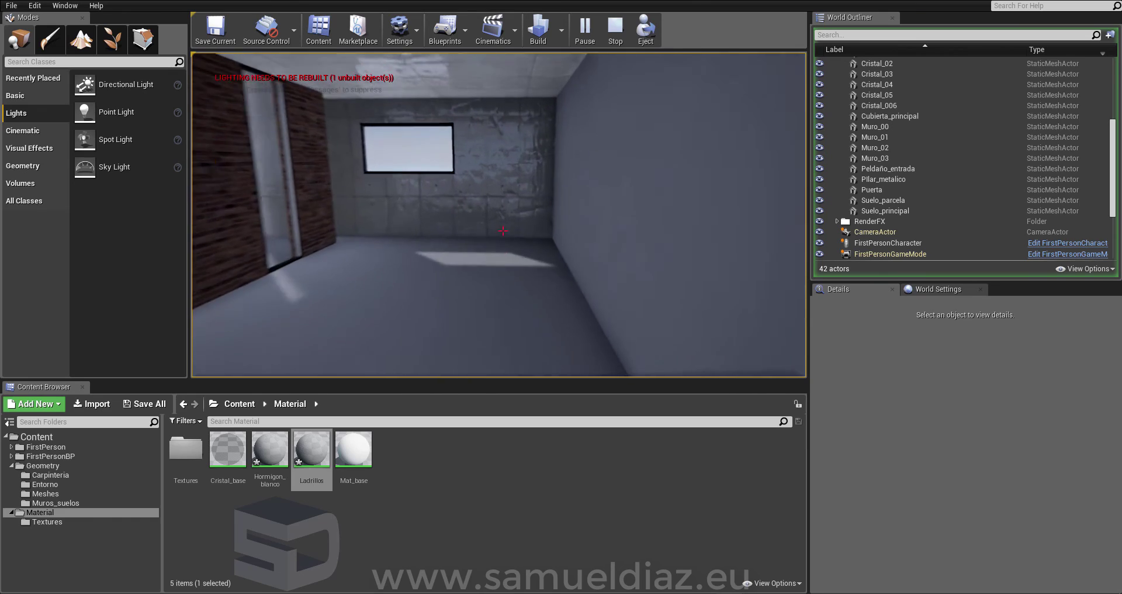
key("Escape")
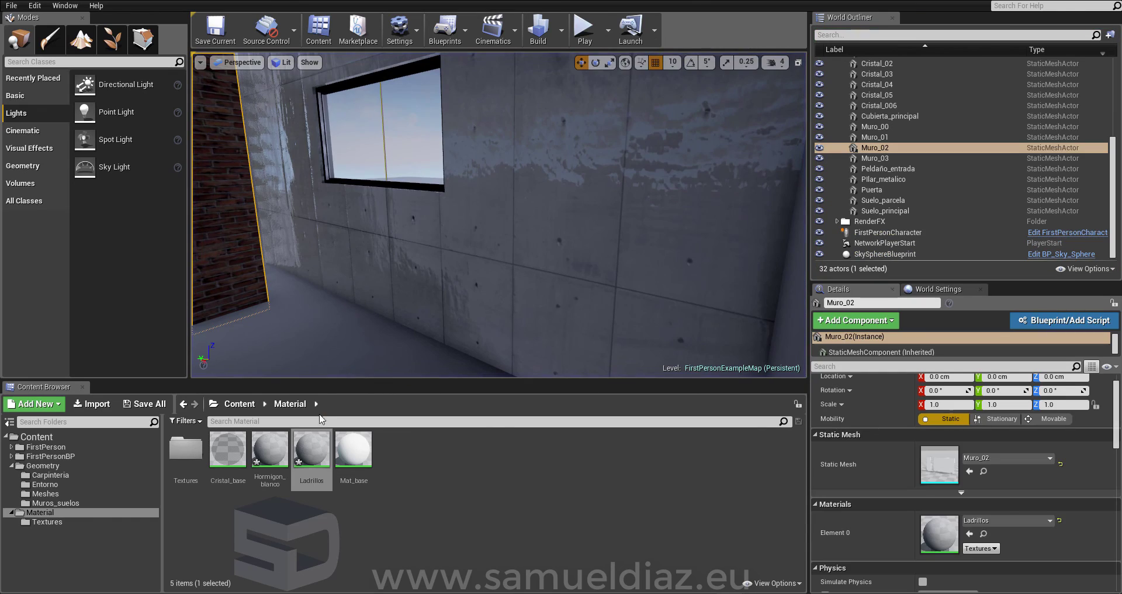
- Open Hormigon_blanco, enter 0.4 for its Roughness constant, and apply
double_click(270, 450)
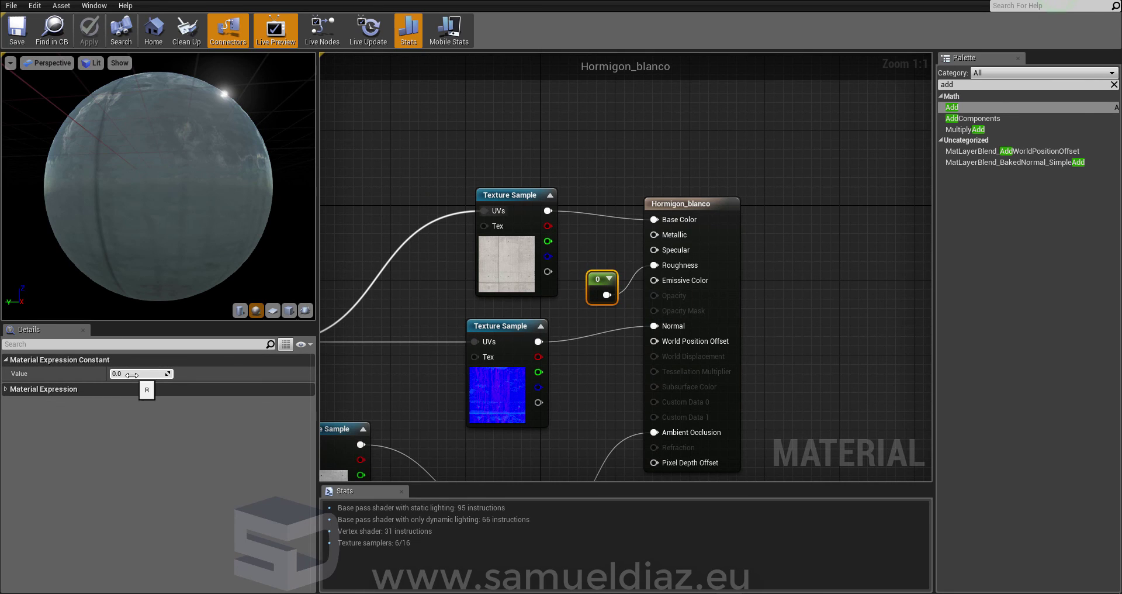
type("0.4")
key("Return")
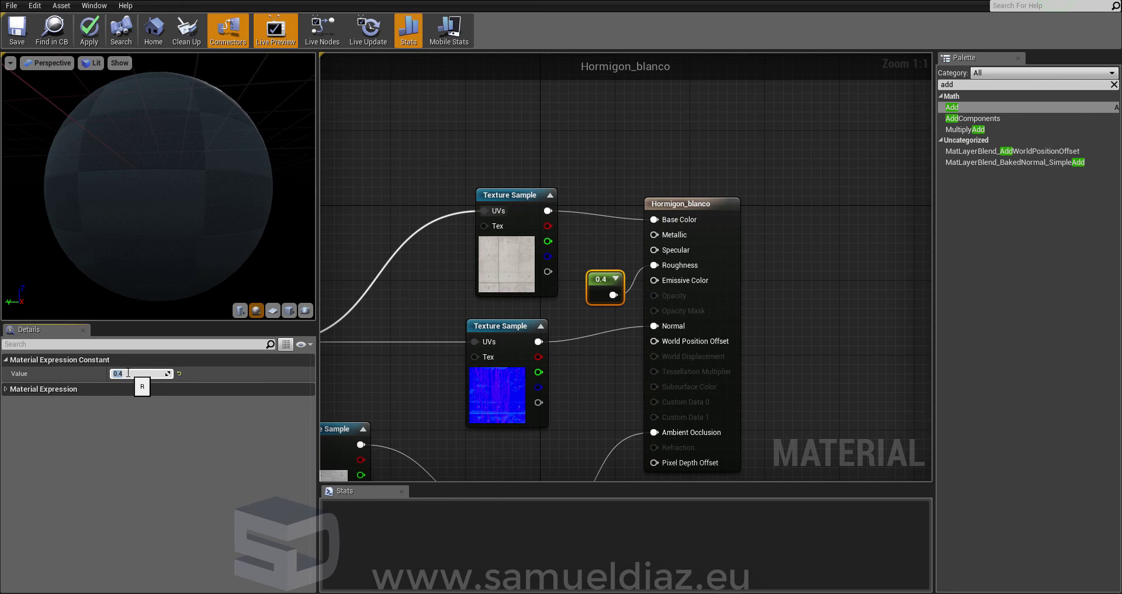
left_click(92, 29)
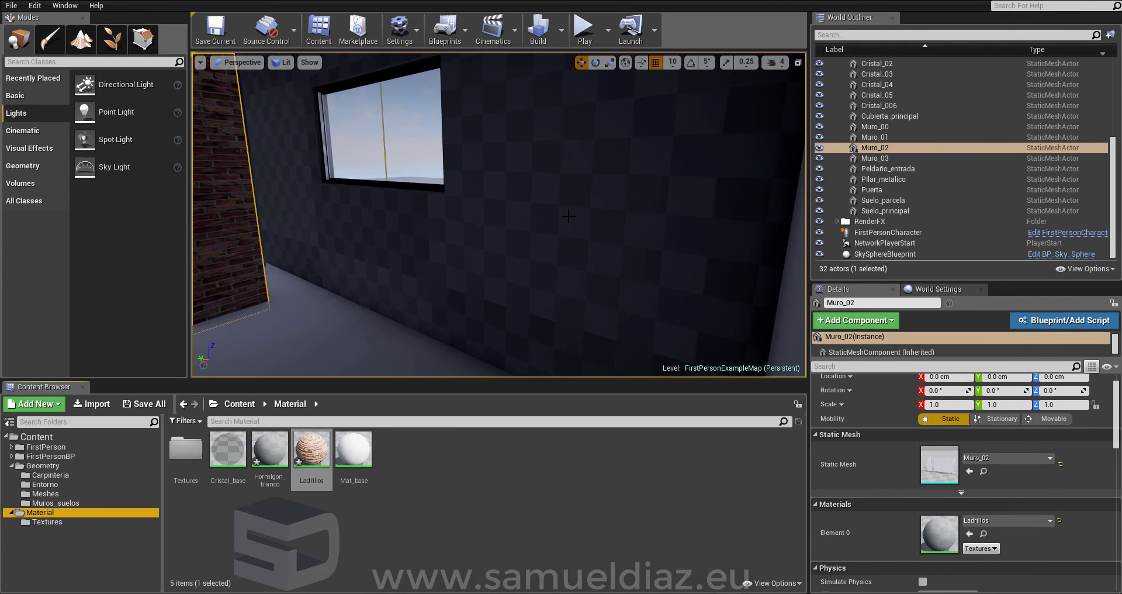
right_click_drag(558, 221, 515, 221)
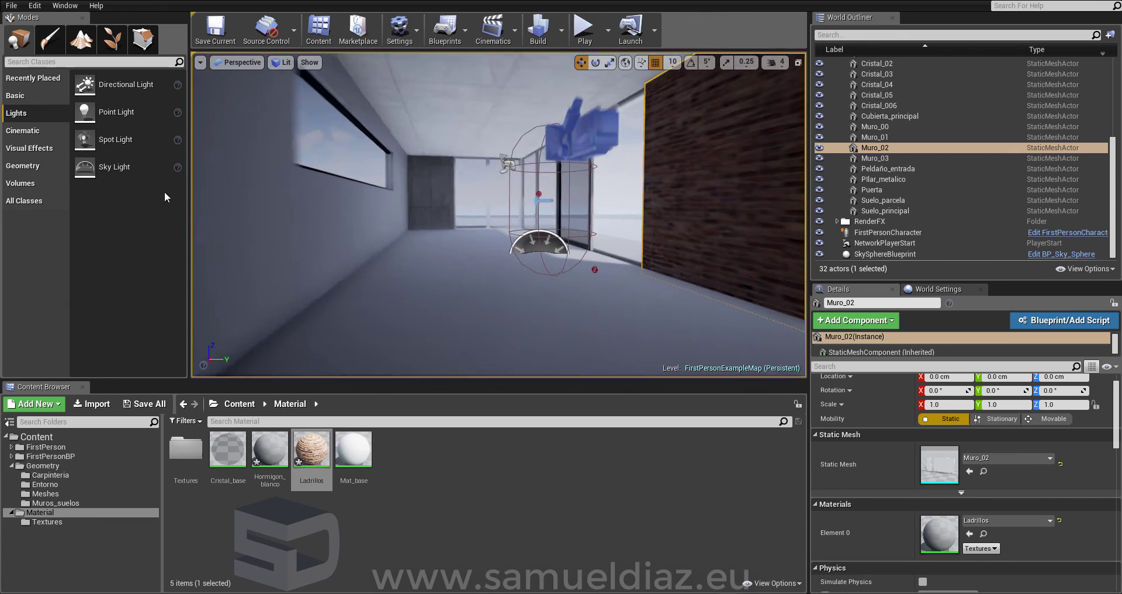
left_click(581, 32)
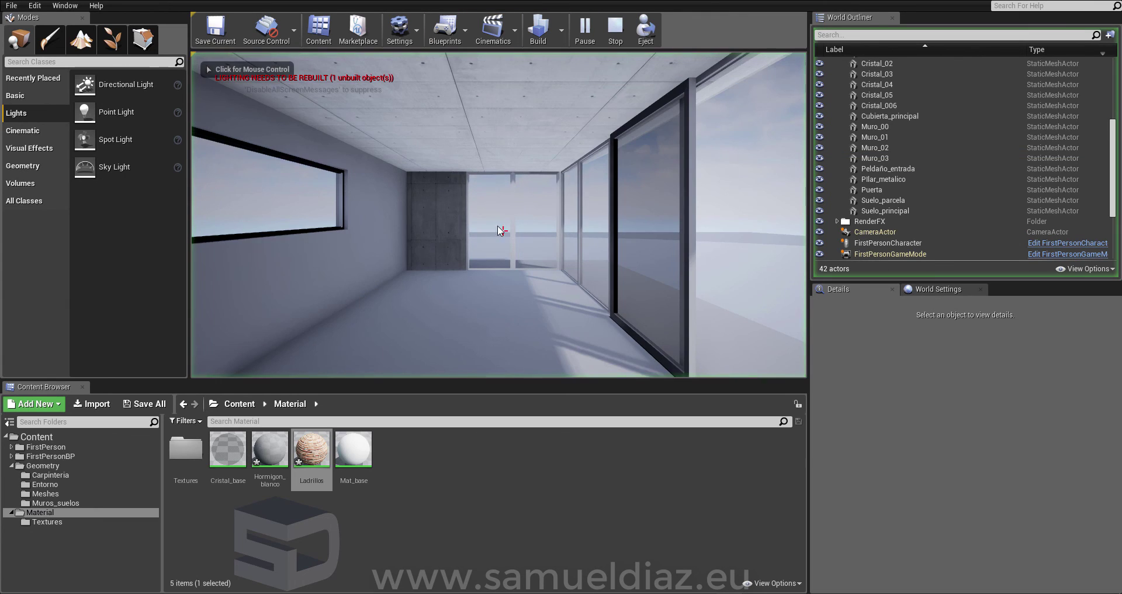
left_click(503, 231)
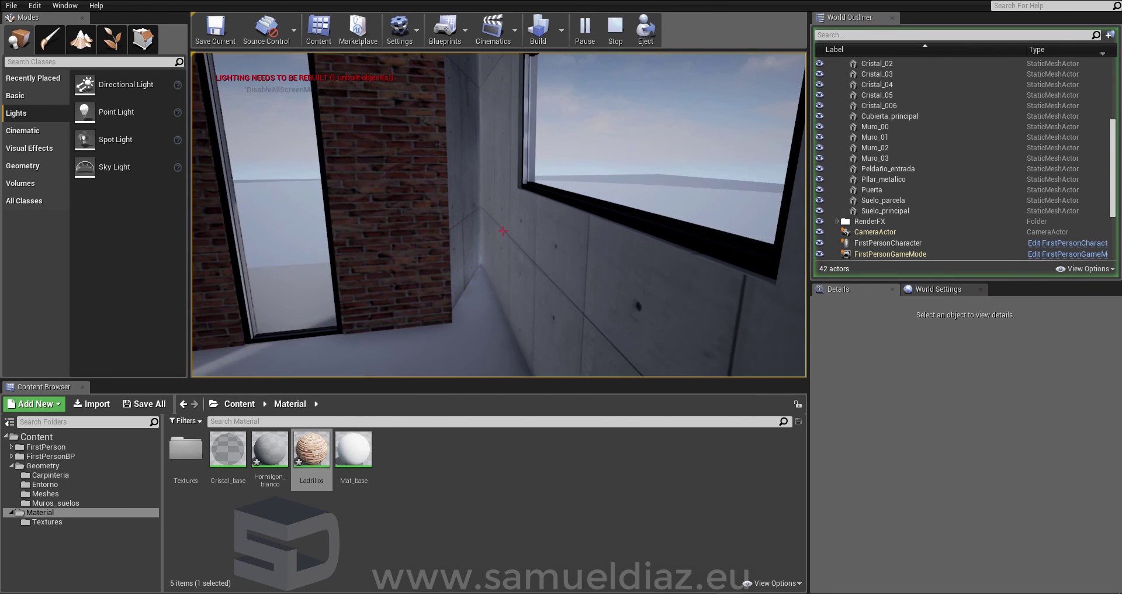
key("w")
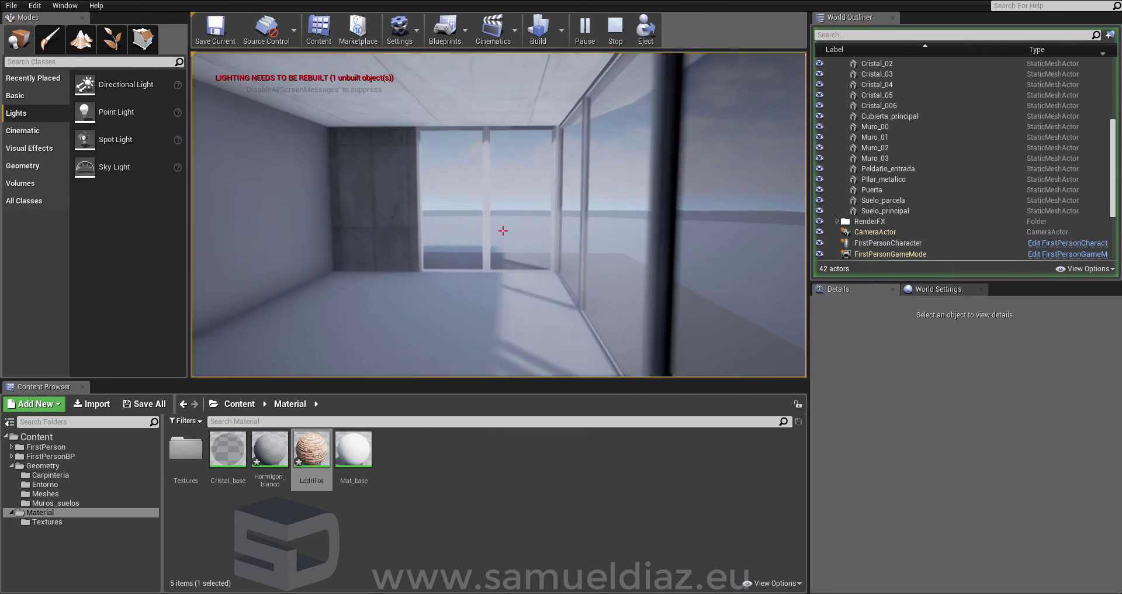
key("s")
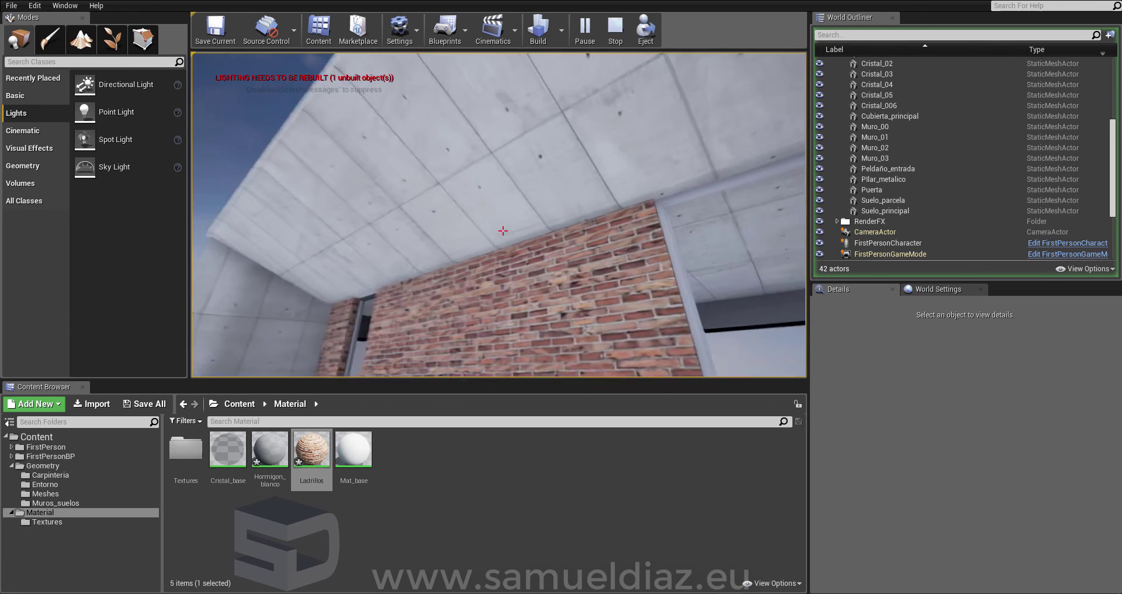
key("s")
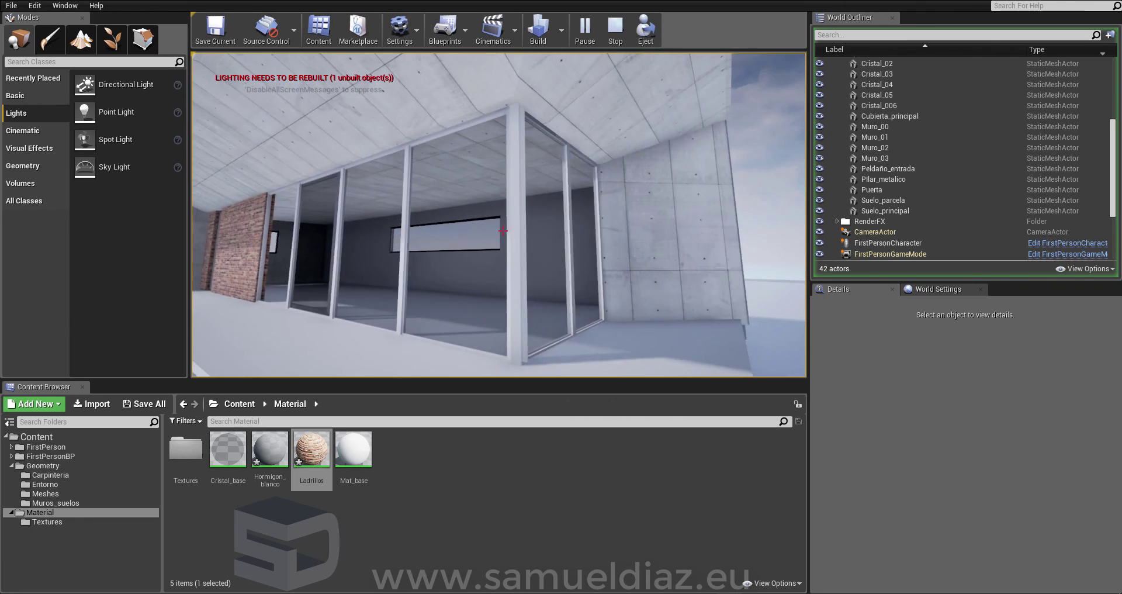
key("s")
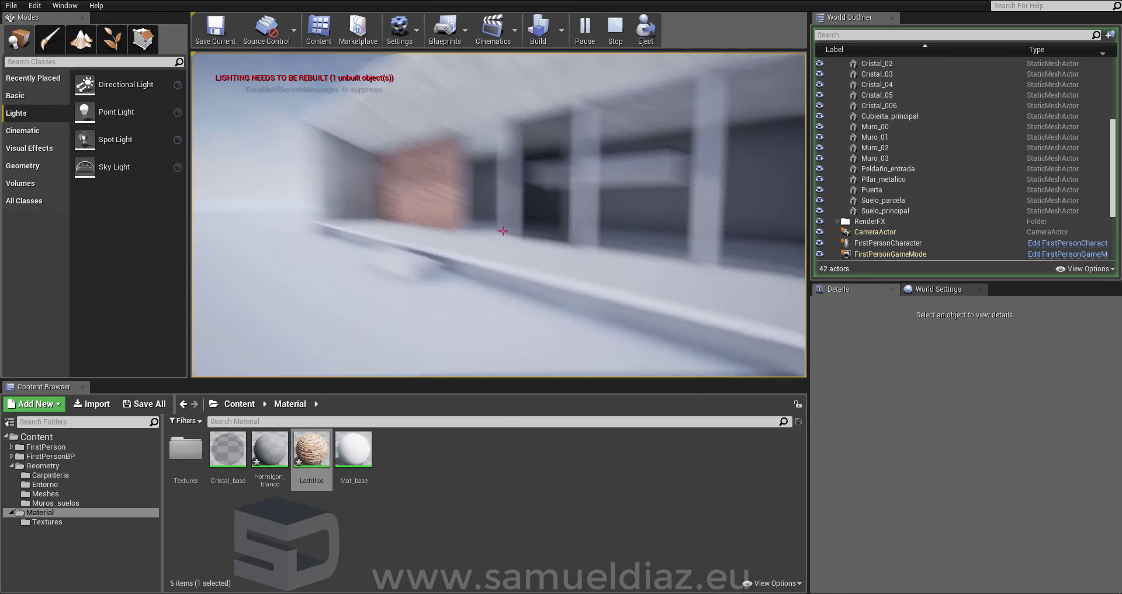
key("s")
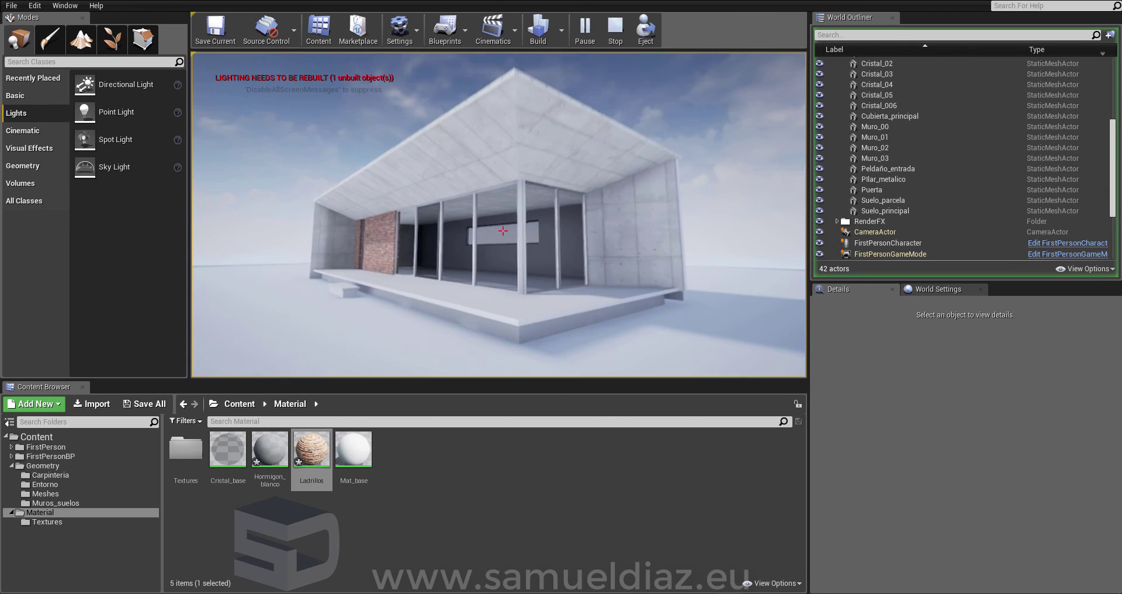
key("Escape")
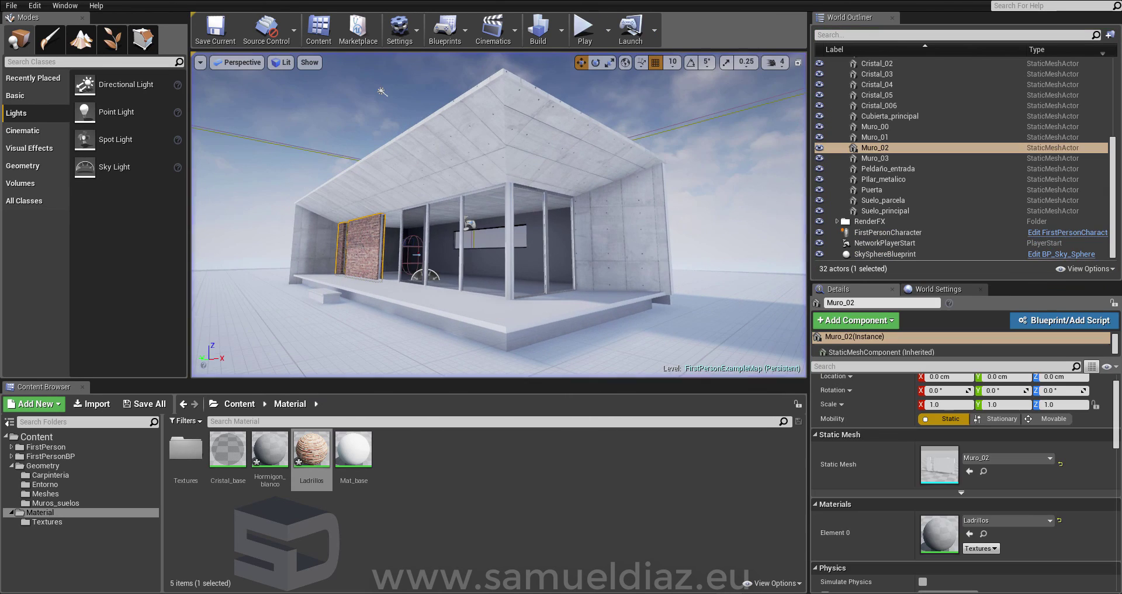